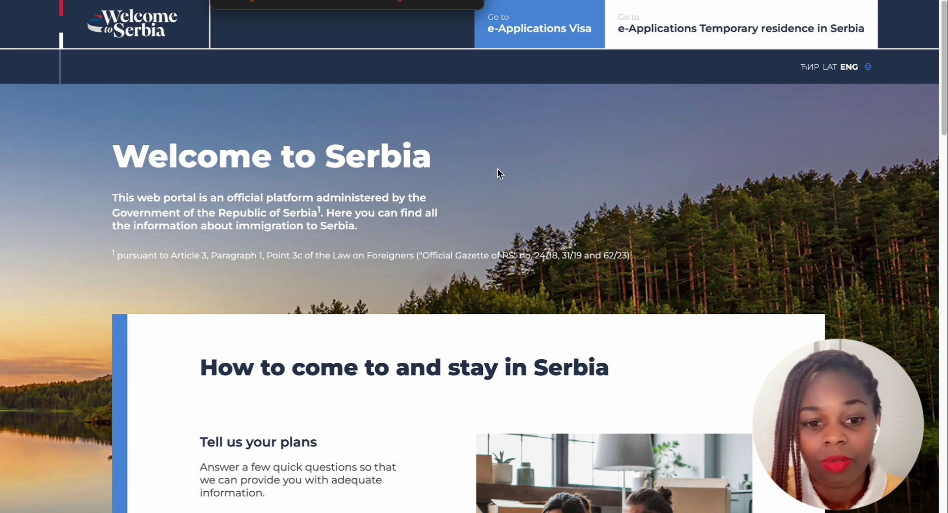
# Scroll down the home page to the eApplications section listing C visa, D visa and residence permit
pyautogui.scroll(-2, 497, 168)
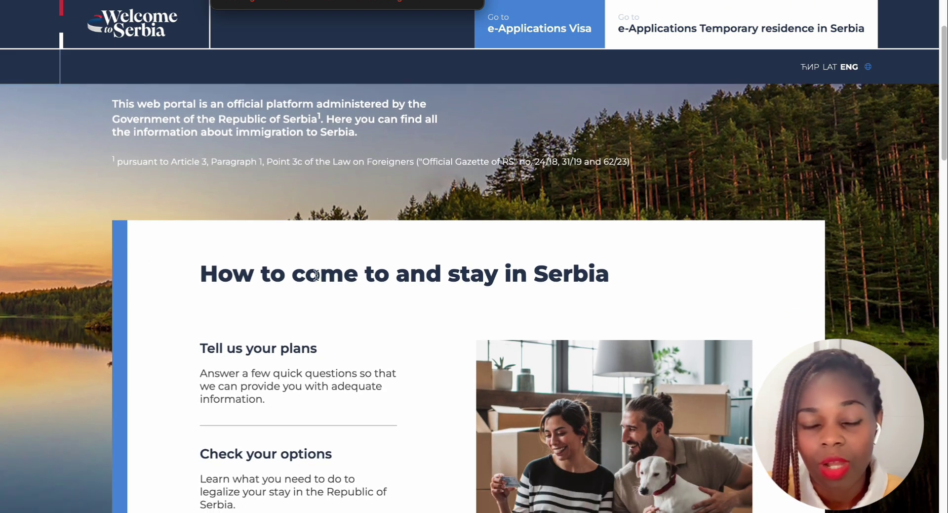
pyautogui.scroll(-2, 316, 274)
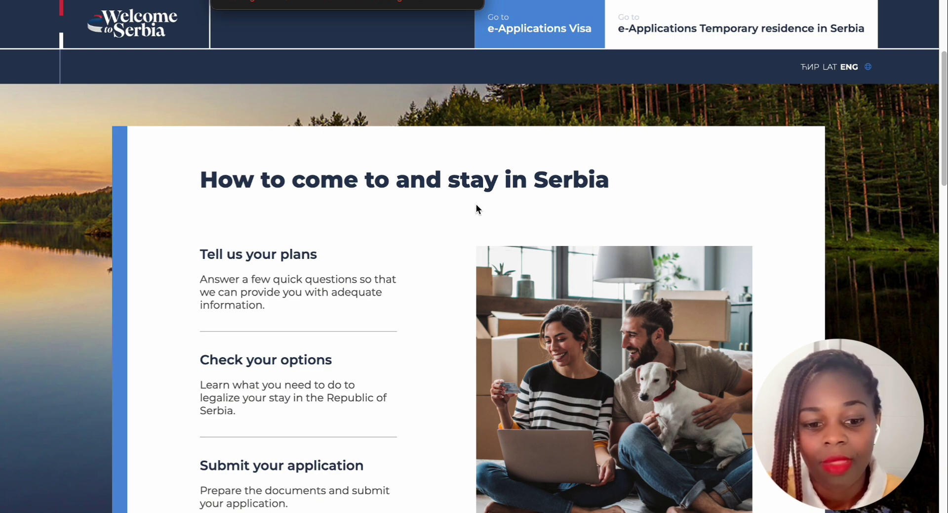
pyautogui.scroll(-3, 476, 204)
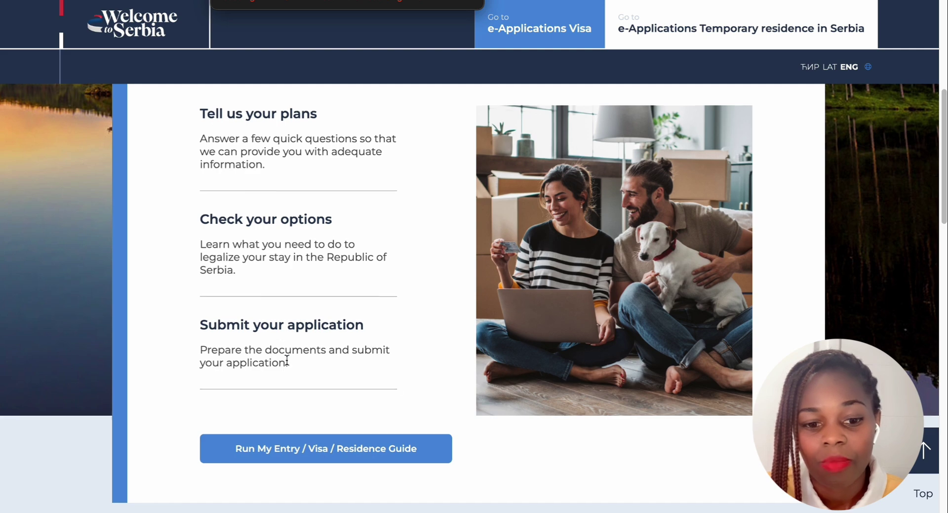
pyautogui.scroll(-1, 289, 362)
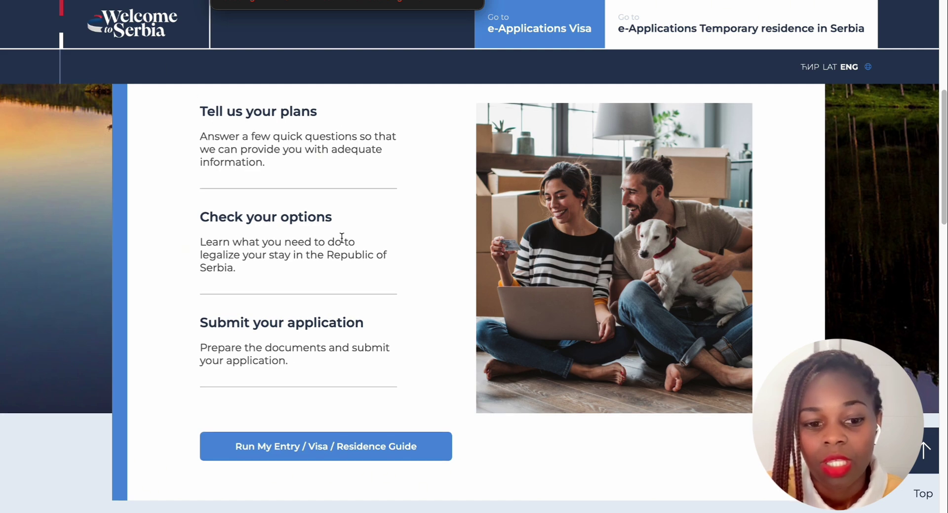
pyautogui.scroll(-7, 308, 336)
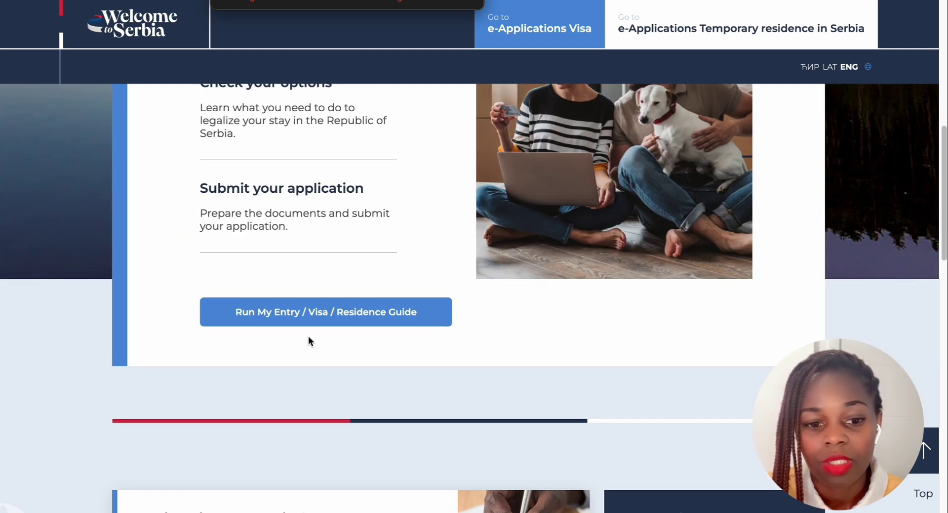
pyautogui.scroll(-2, 306, 332)
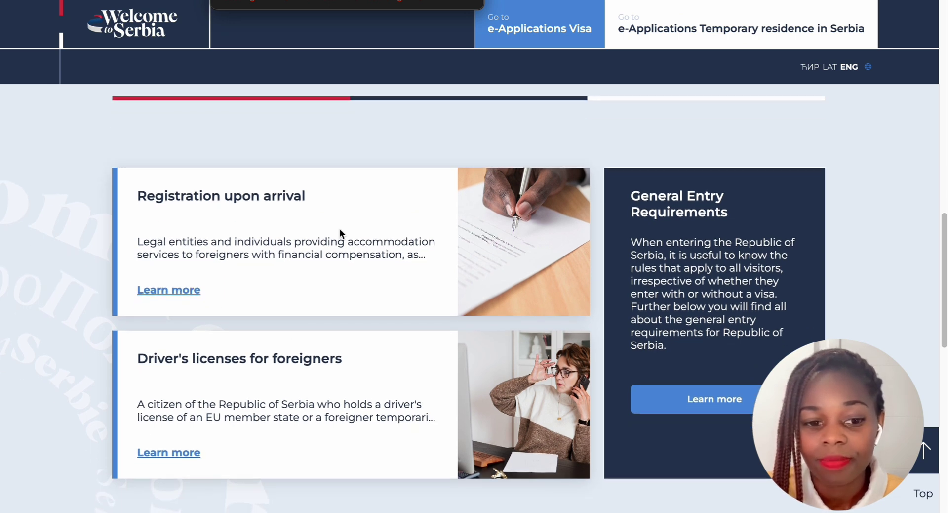
pyautogui.scroll(-1, 340, 232)
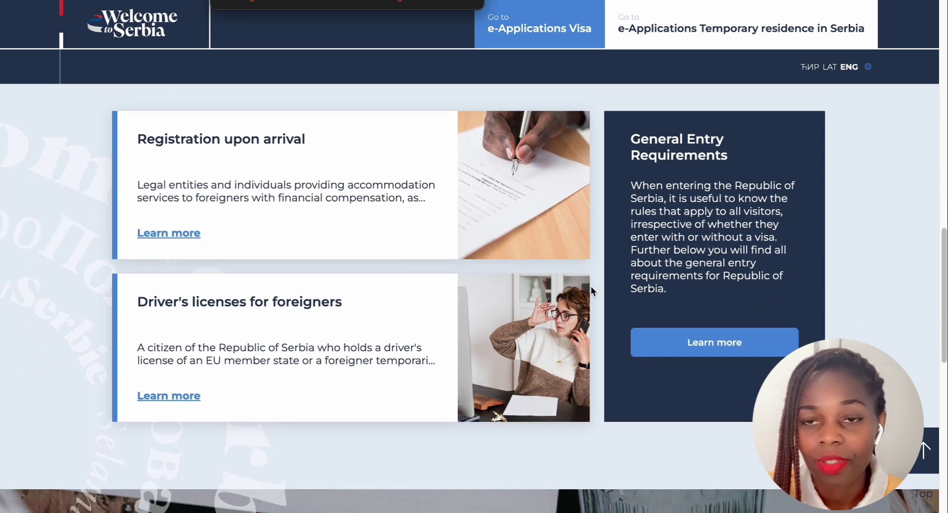
pyautogui.scroll(-2, 591, 286)
pyautogui.scroll(-5, 568, 289)
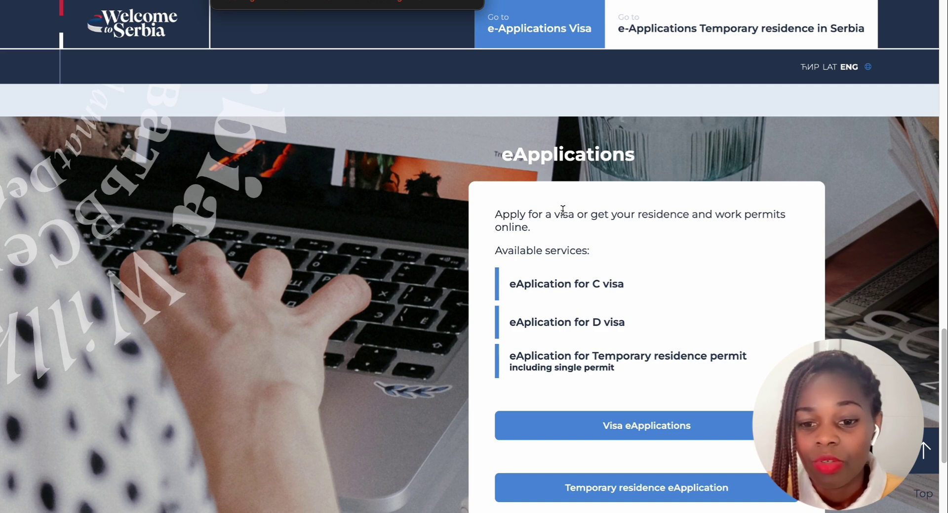
pyautogui.scroll(-3, 563, 212)
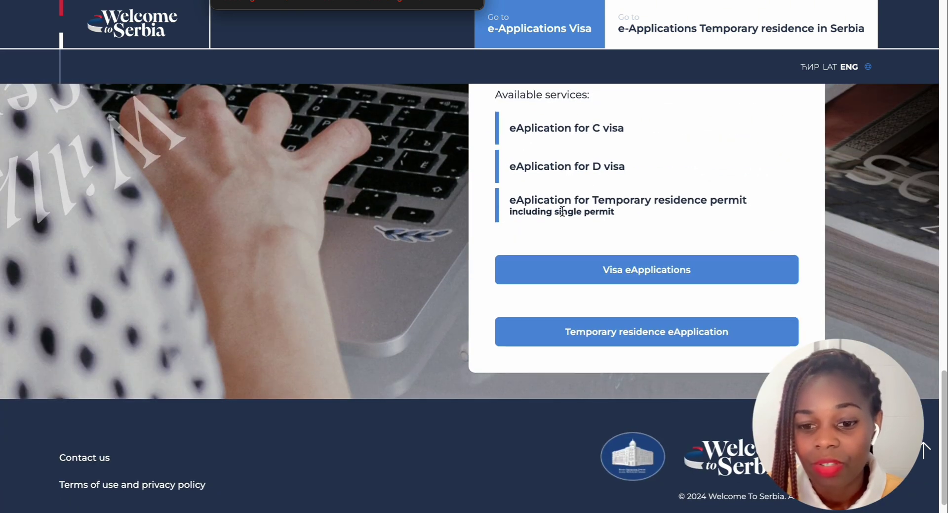
pyautogui.scroll(1, 563, 237)
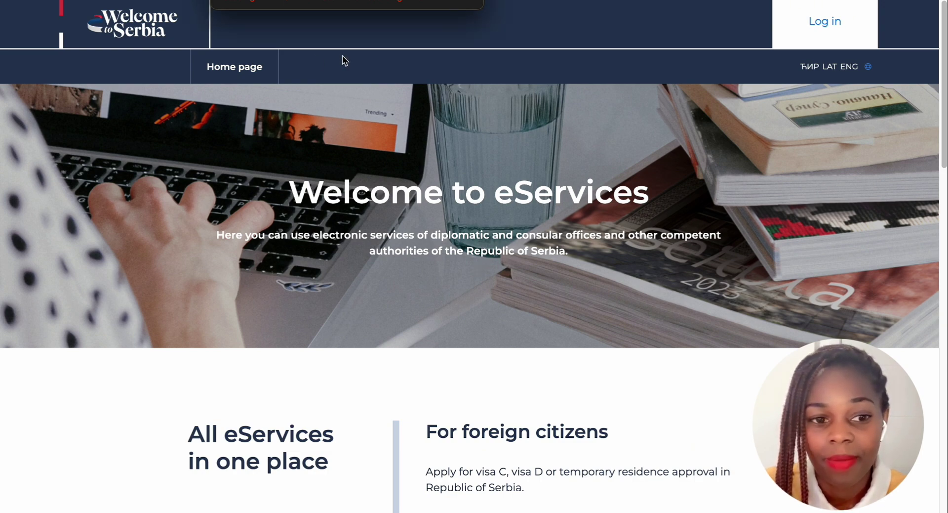
# Scroll down the eServices page to the 'For foreign citizens' Login and 'Register an account' area
pyautogui.scroll(-3, 343, 55)
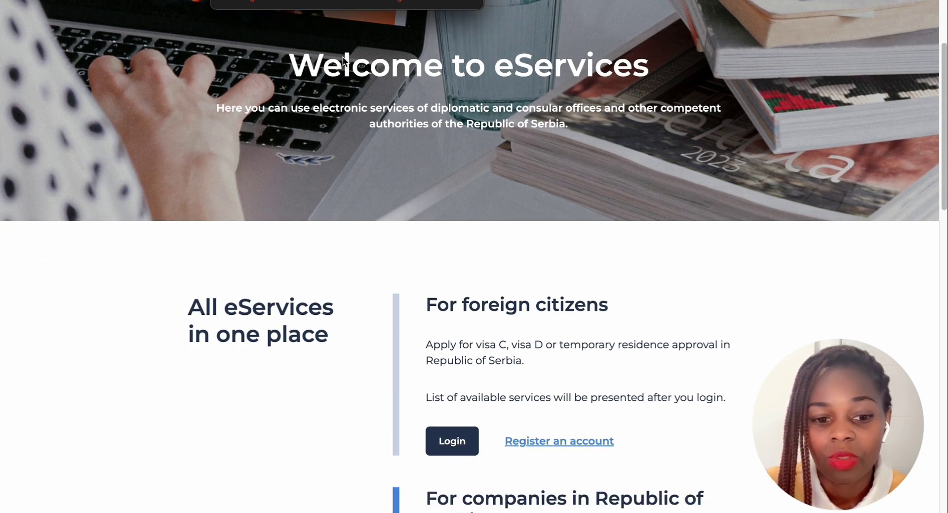
pyautogui.scroll(-2, 344, 58)
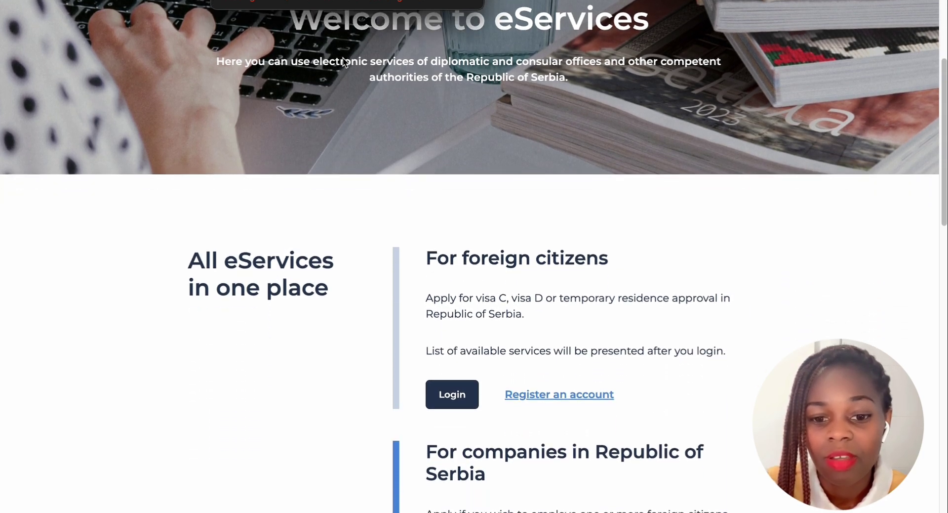
pyautogui.scroll(-2, 343, 59)
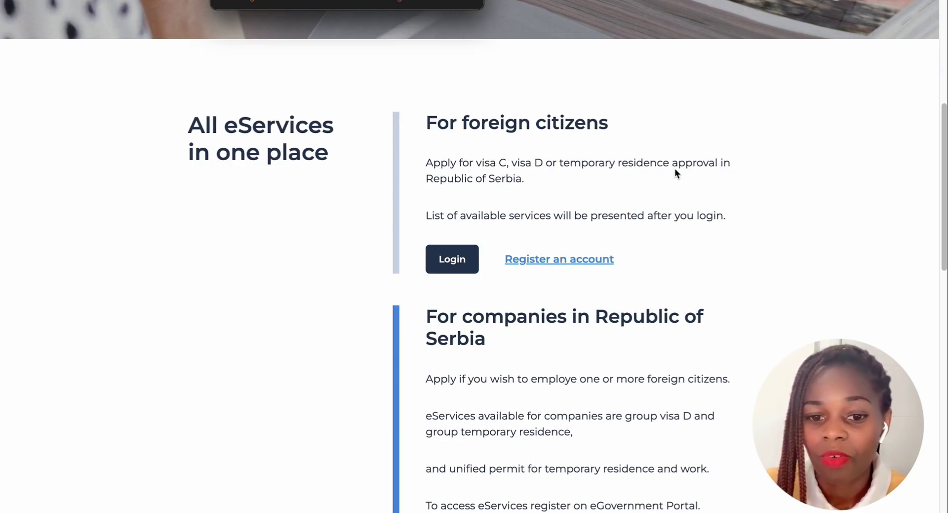
pyautogui.scroll(-1, 531, 195)
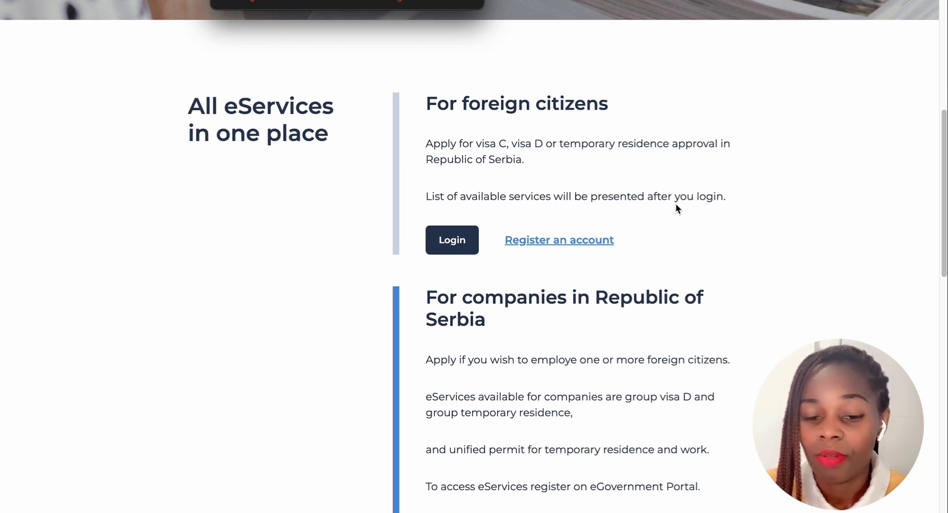
pyautogui.scroll(-1, 643, 208)
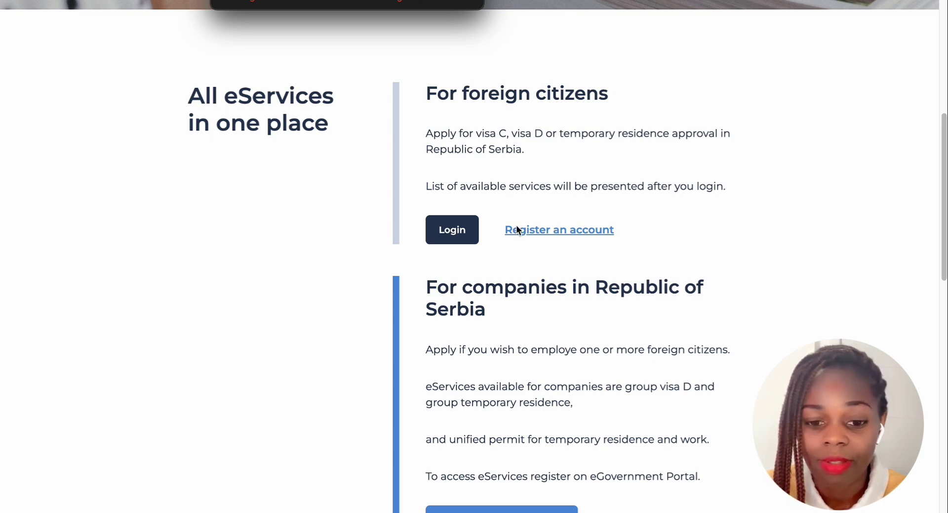
pyautogui.scroll(-1, 516, 227)
pyautogui.scroll(1, 544, 218)
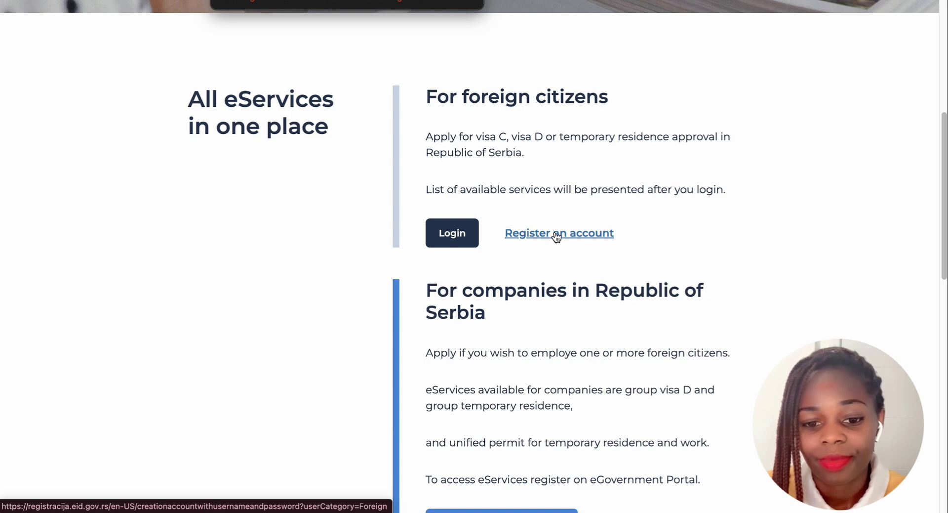
# Open the eID.gov.rs 'Register an account' form and look over its empty fields
pyautogui.click(557, 236)
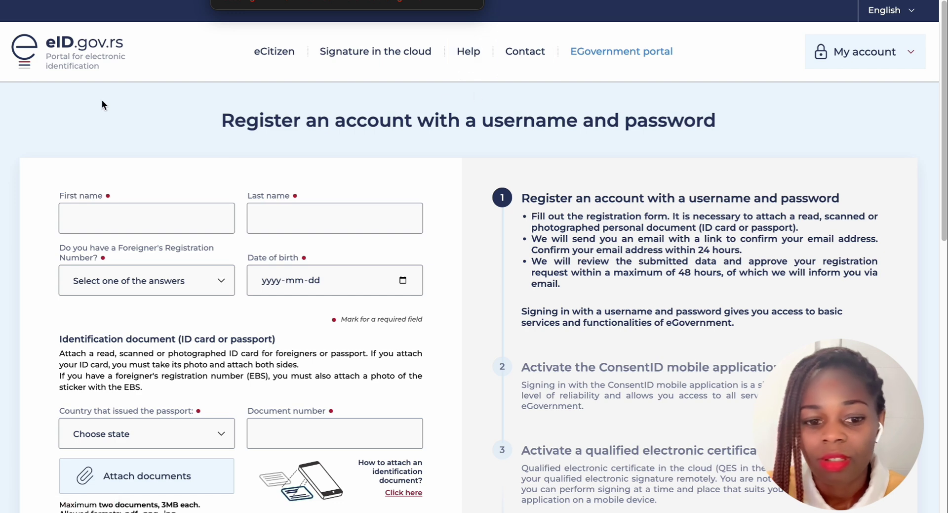
pyautogui.scroll(-1, 452, 145)
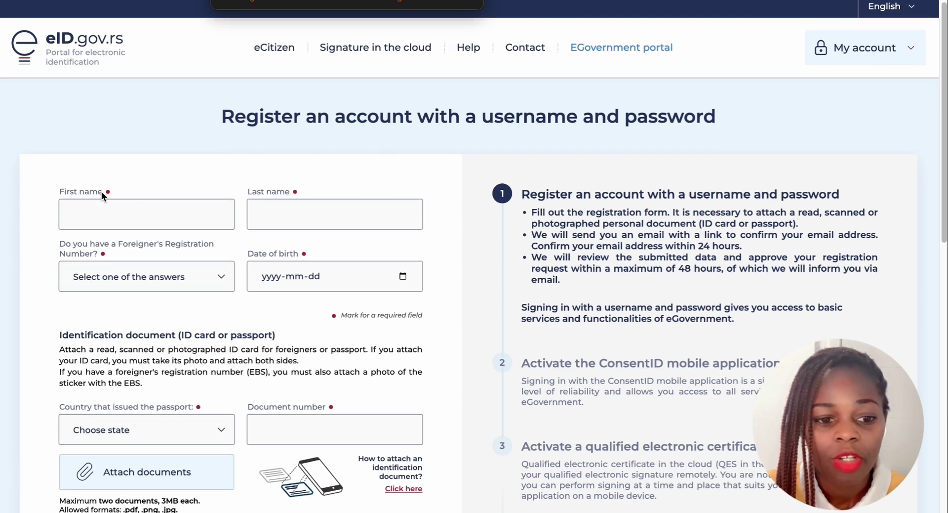
pyautogui.scroll(-1, 100, 191)
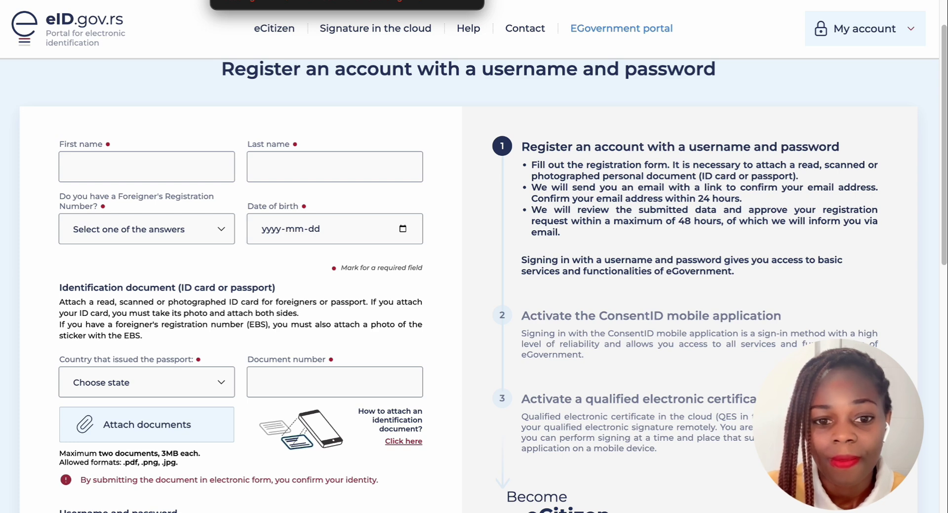
pyautogui.scroll(1, 164, 92)
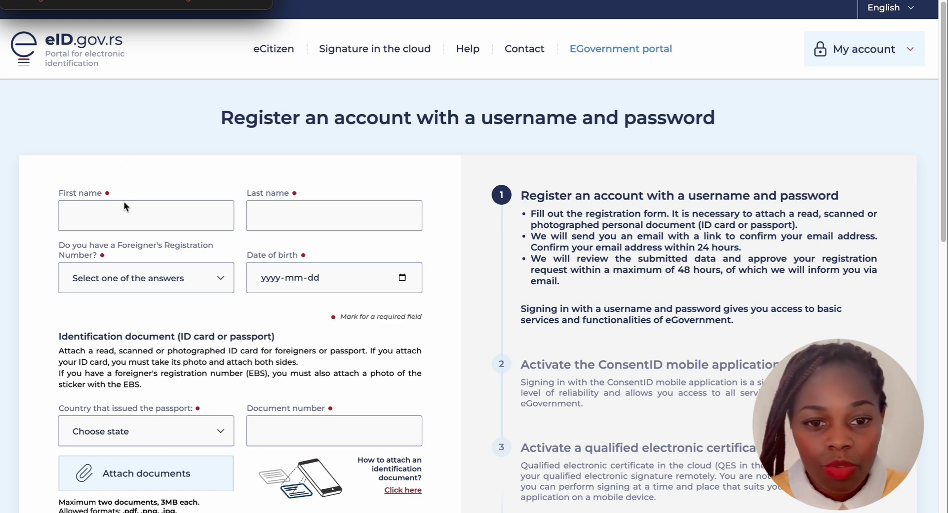
# Enter the applicant's first and last name and answer No to having a foreigner's registration number
pyautogui.click(83, 215)
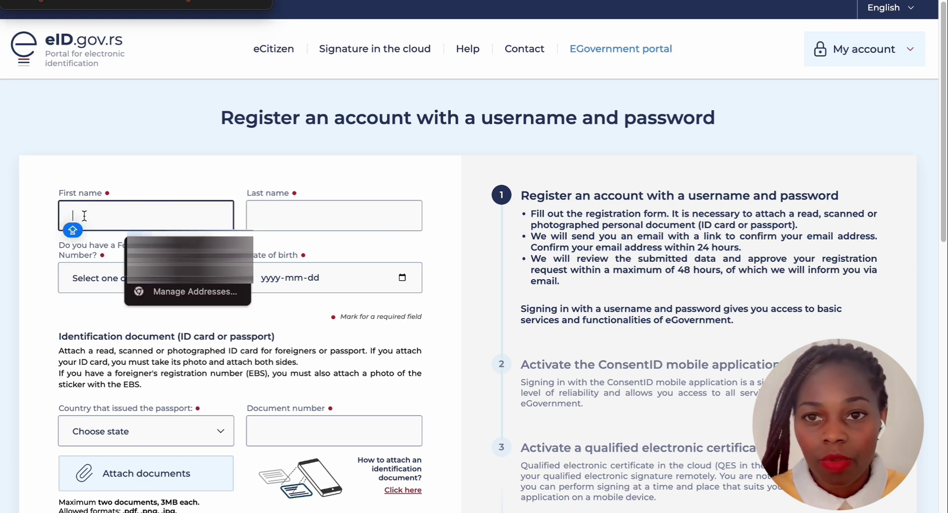
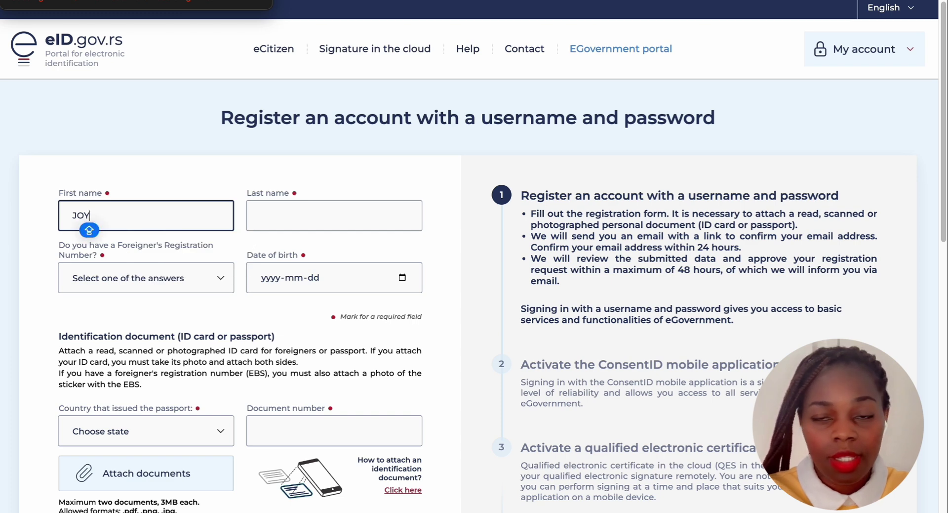
pyautogui.click(267, 216)
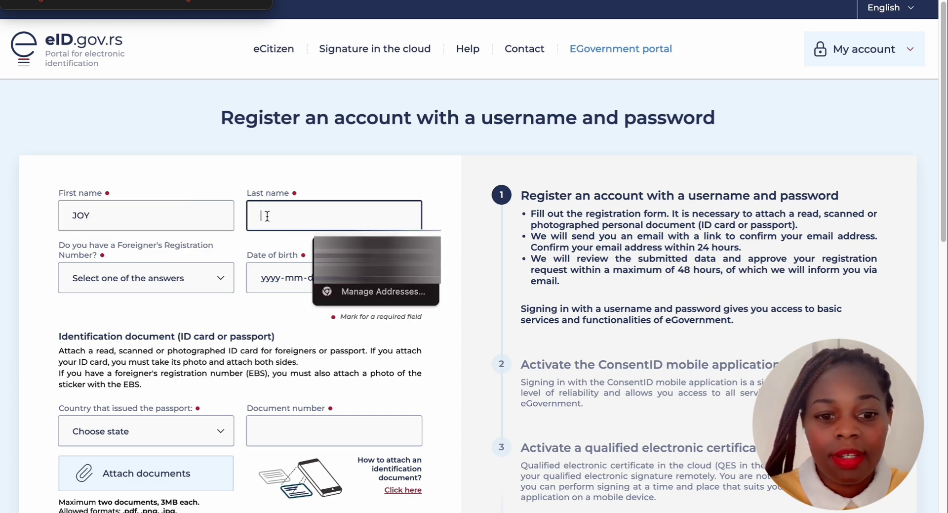
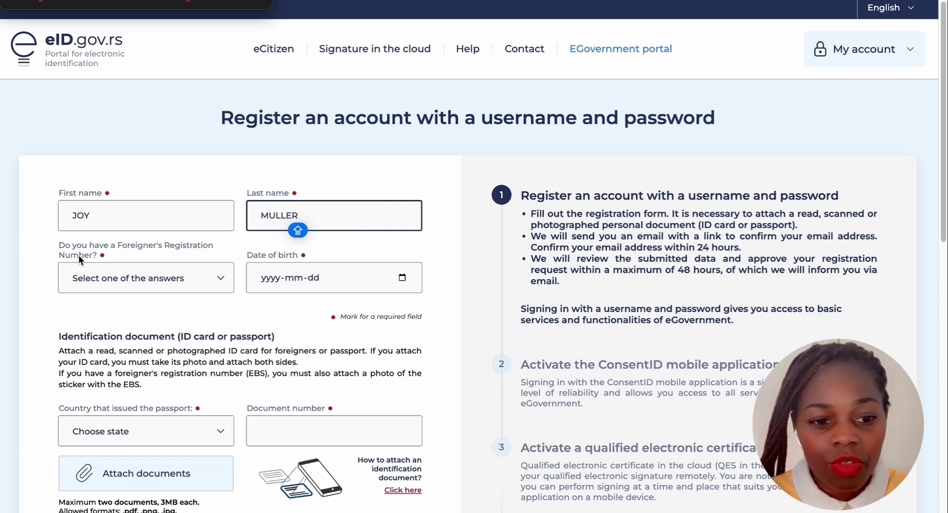
pyautogui.click(221, 278)
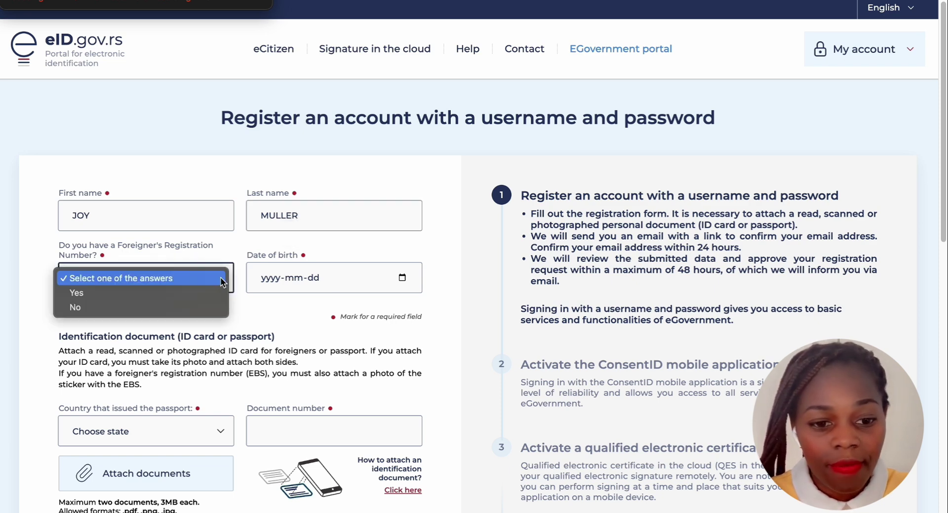
pyautogui.click(83, 307)
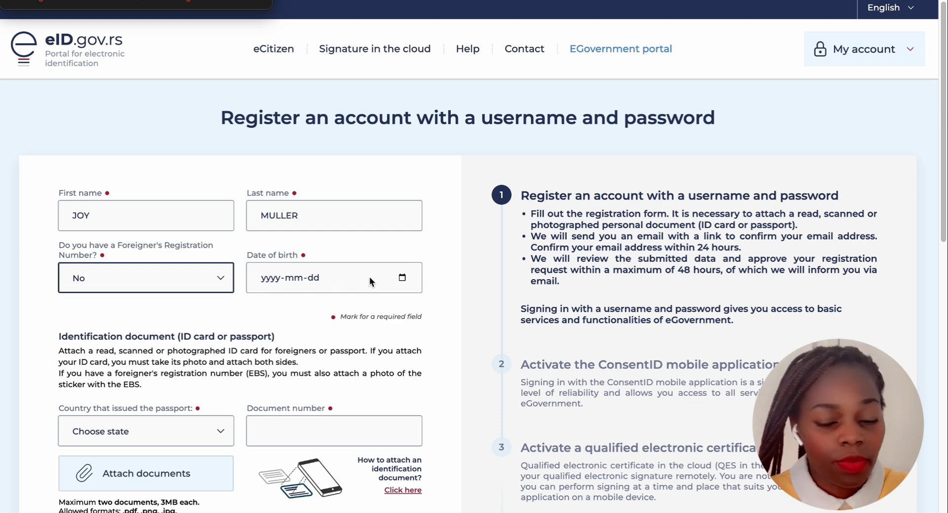
# Set the date of birth to 2000-06-05 using the calendar picker
pyautogui.click(351, 278)
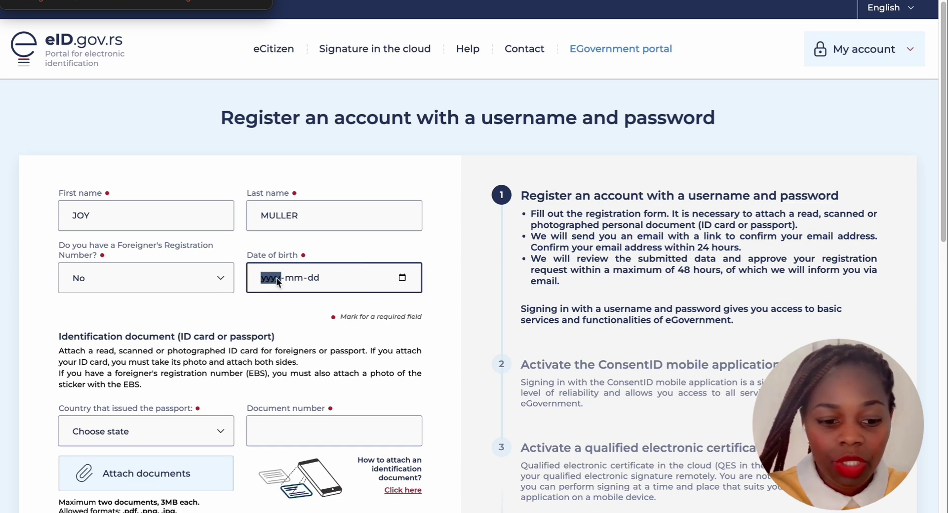
pyautogui.click(403, 277)
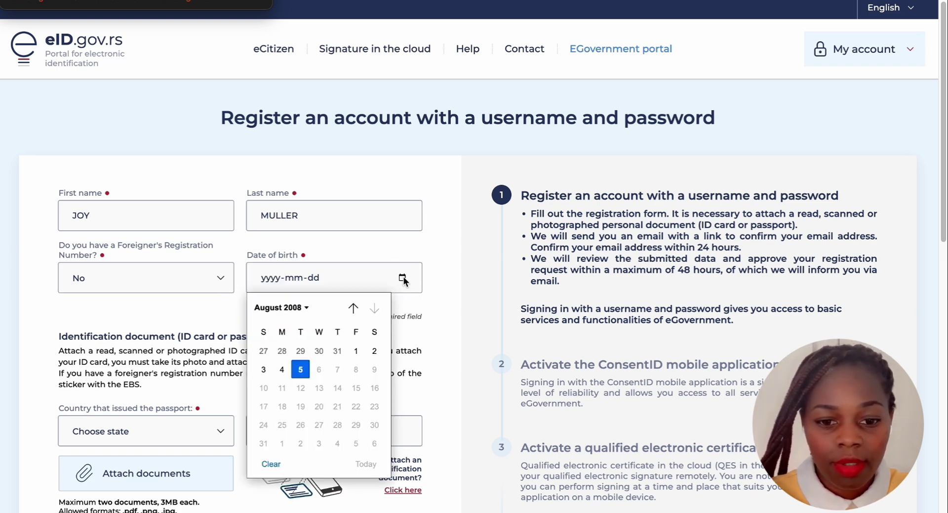
pyautogui.click(307, 308)
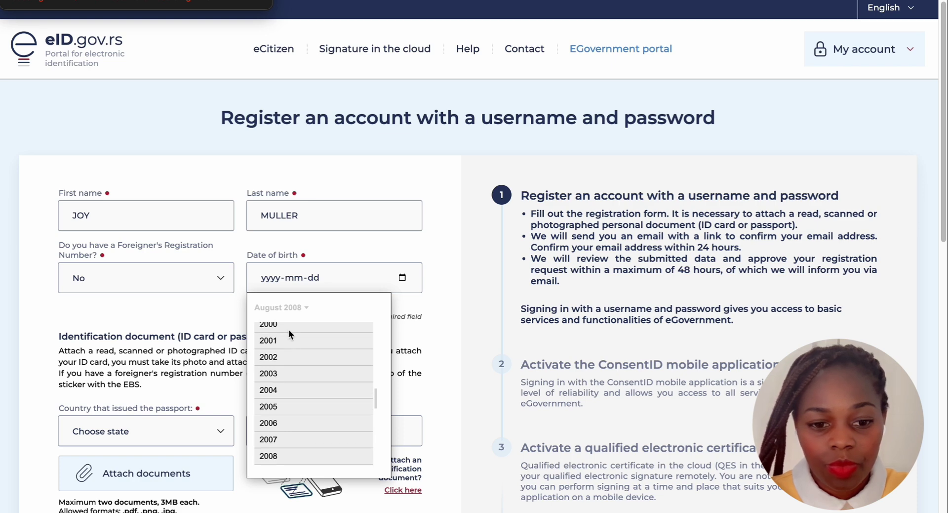
pyautogui.click(288, 325)
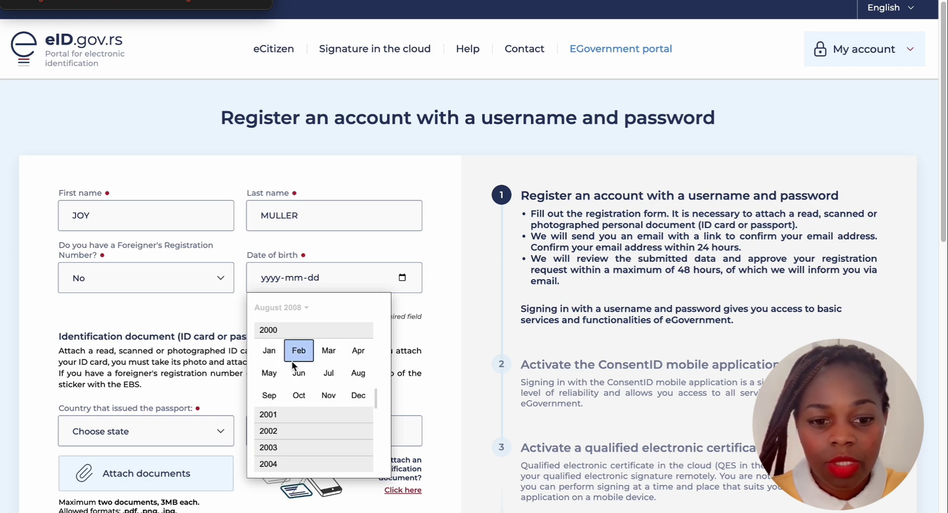
pyautogui.click(302, 372)
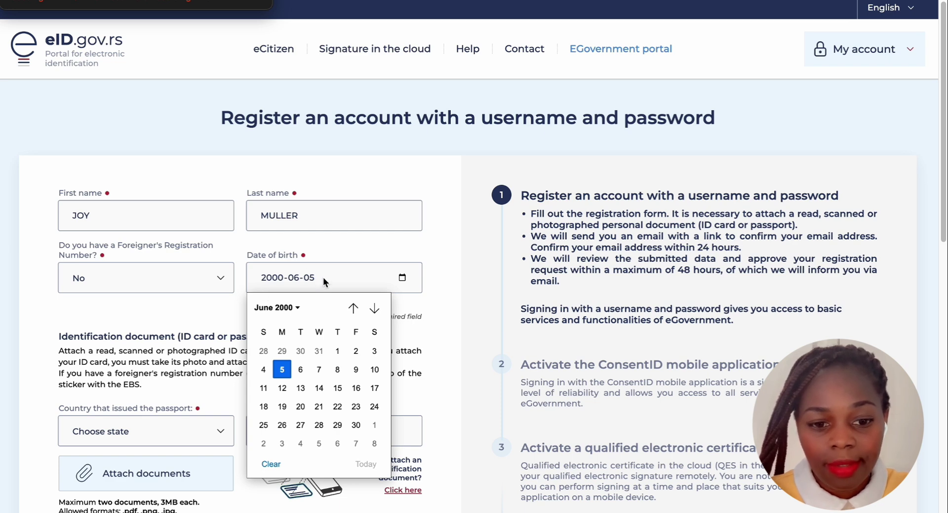
pyautogui.click(282, 371)
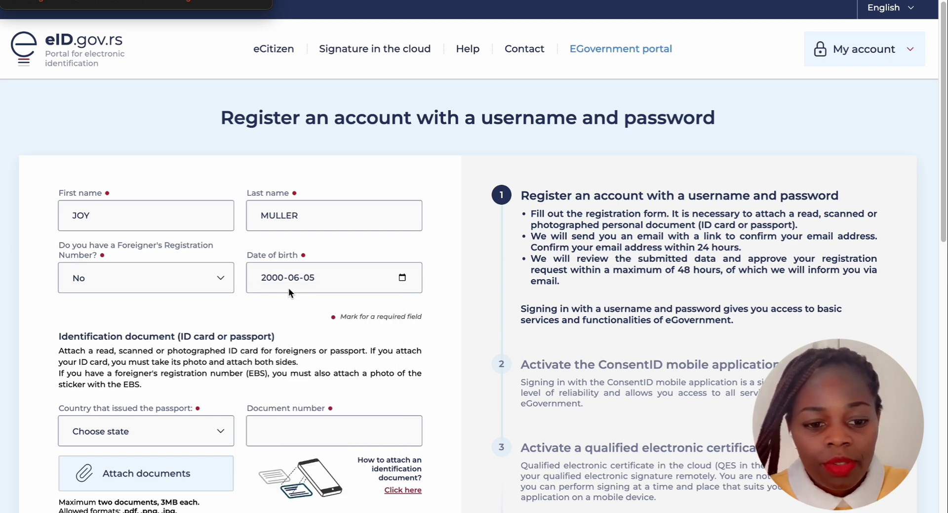
pyautogui.scroll(-1, 282, 287)
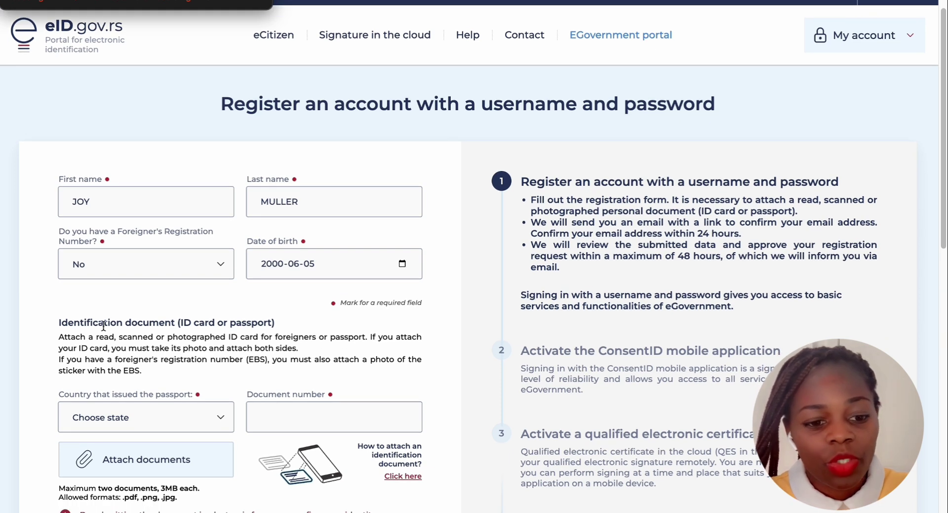
# Choose Uganda as the country that issued the passport
pyautogui.scroll(-1, 119, 328)
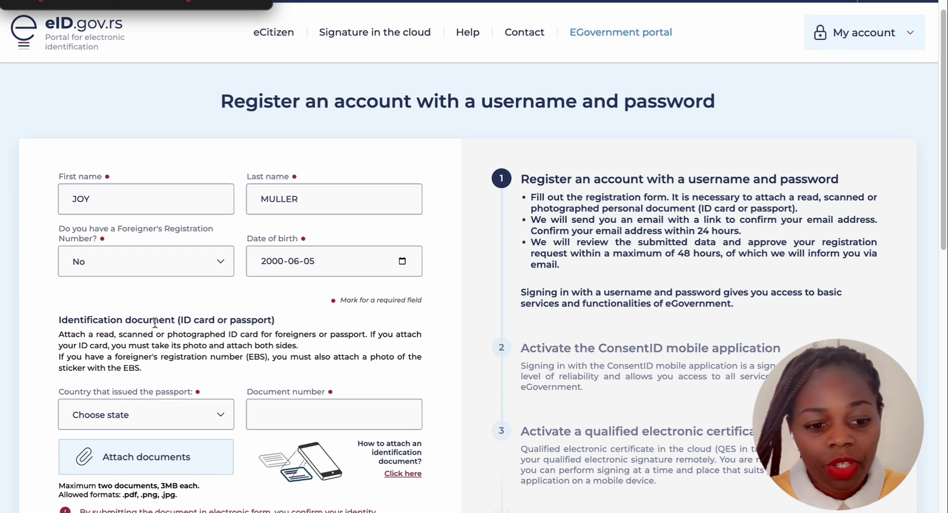
pyautogui.scroll(-1, 155, 323)
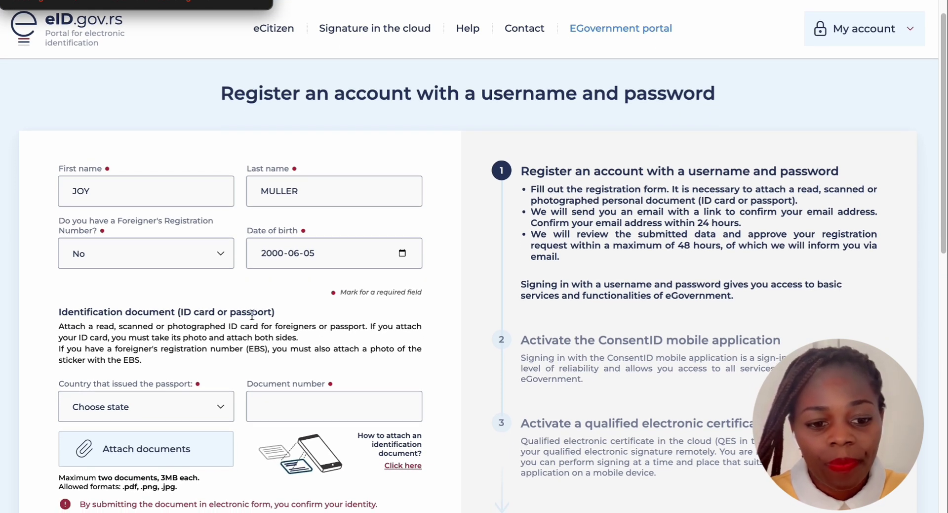
pyautogui.scroll(-2, 165, 349)
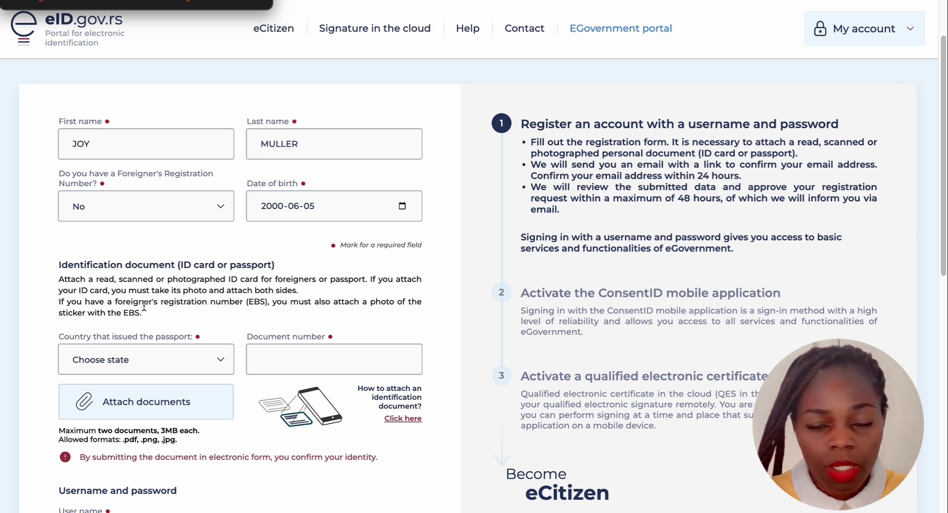
pyautogui.scroll(-2, 144, 306)
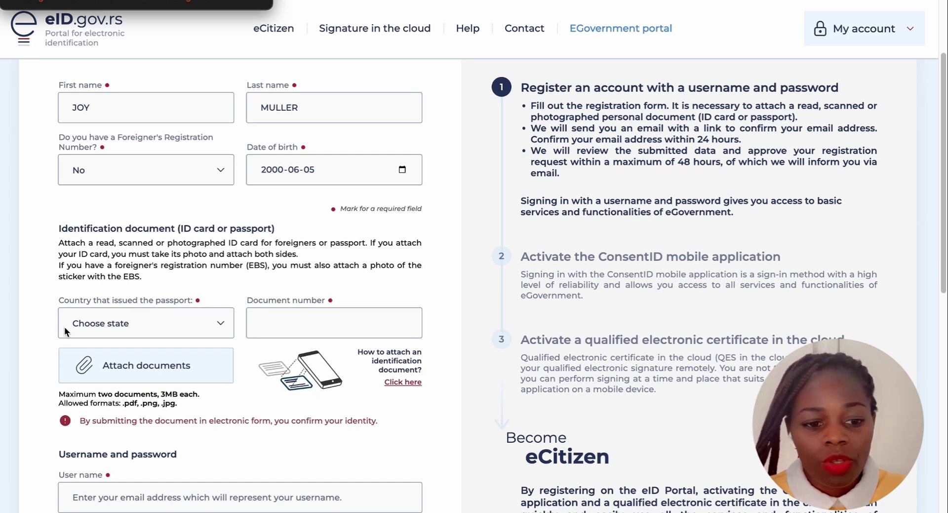
pyautogui.click(194, 328)
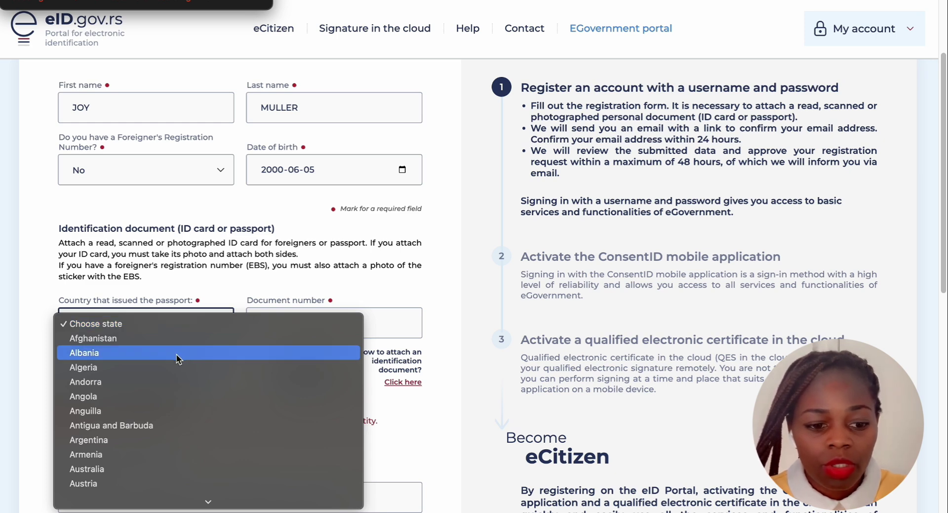
pyautogui.scroll(-20, 176, 354)
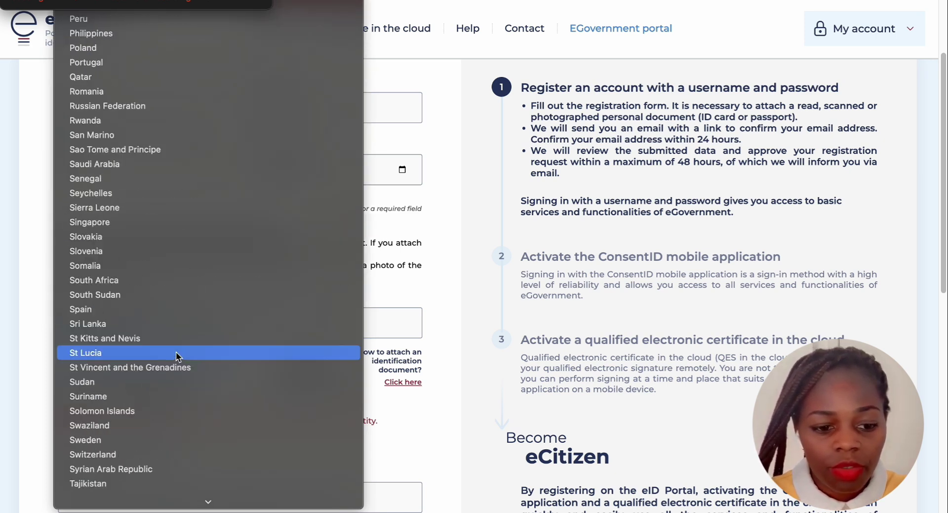
pyautogui.scroll(-8, 177, 353)
pyautogui.scroll(2, 177, 356)
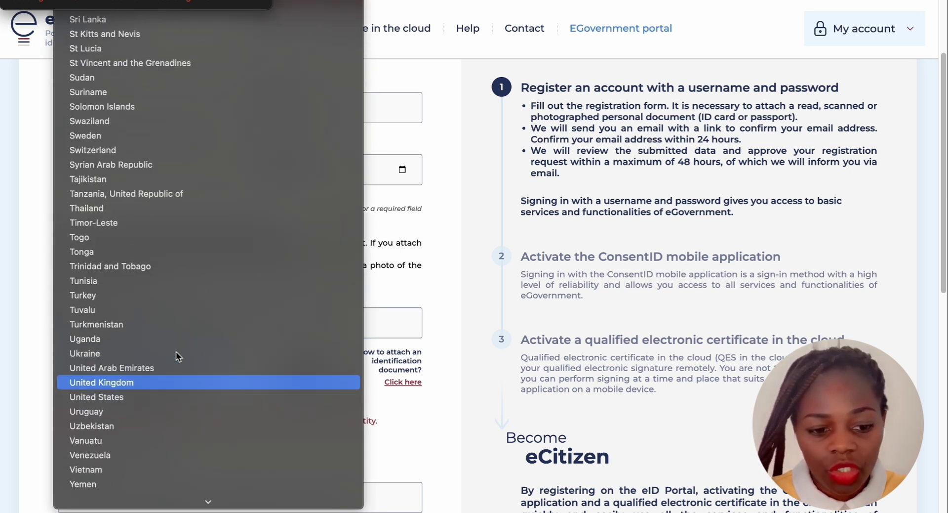
pyautogui.click(110, 339)
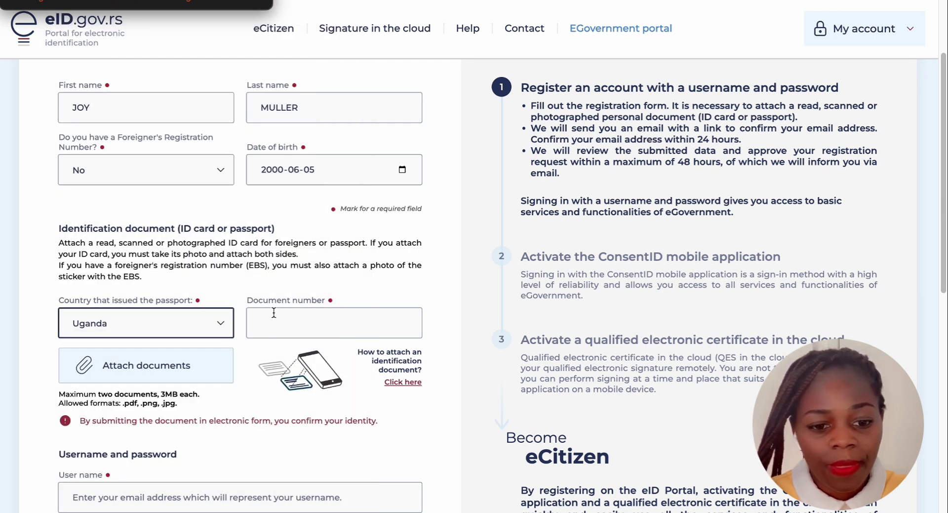
# Enter the passport's number in the Document number field
pyautogui.click(291, 318)
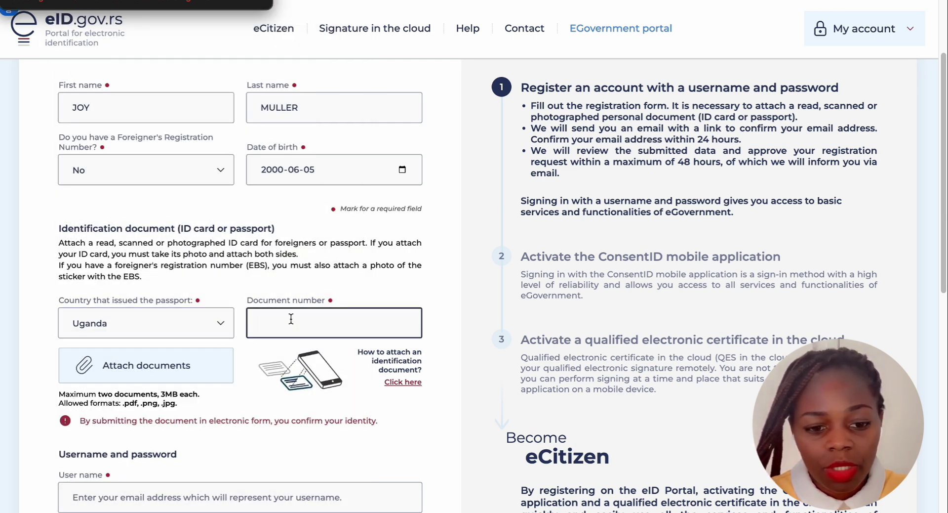
pyautogui.scroll(-1, 291, 318)
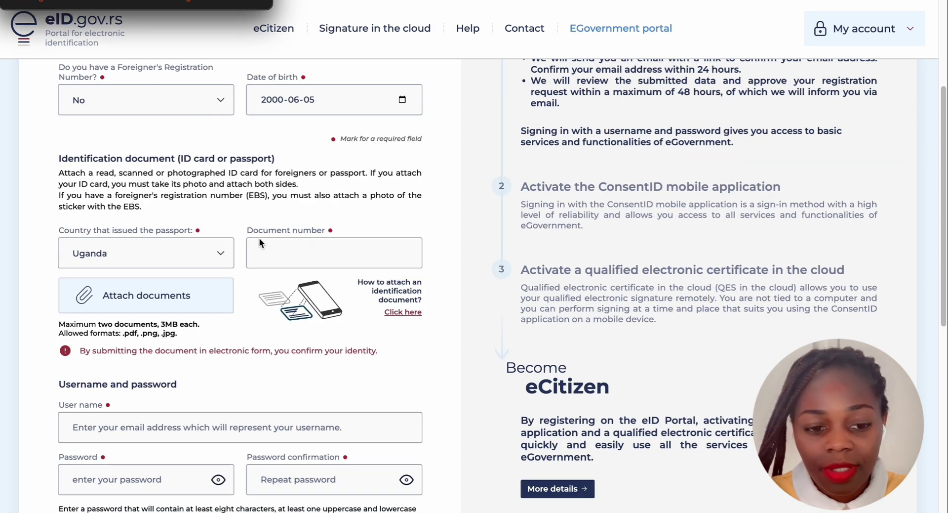
pyautogui.click(271, 253)
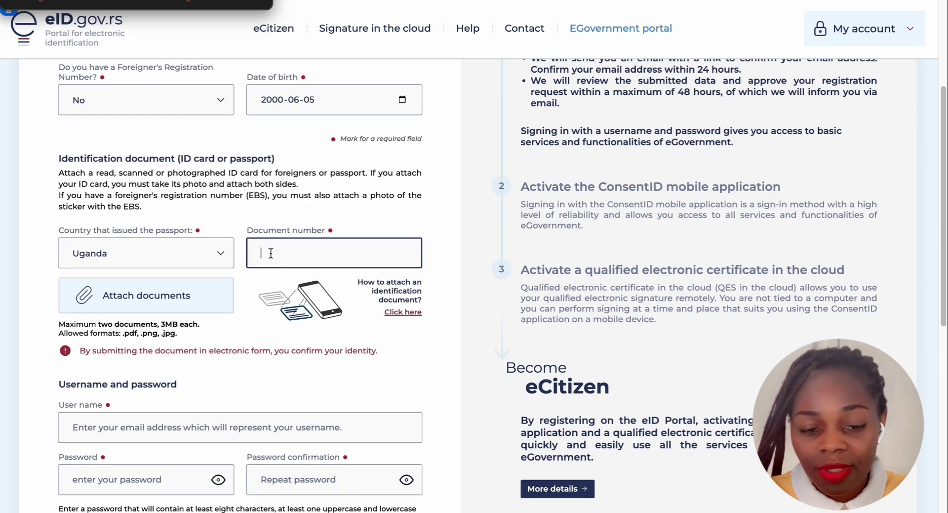
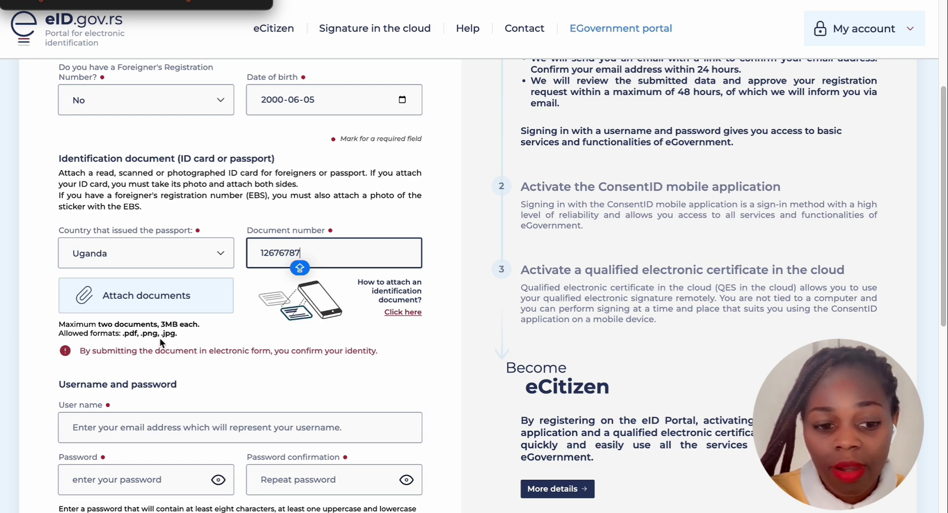
pyautogui.click(119, 298)
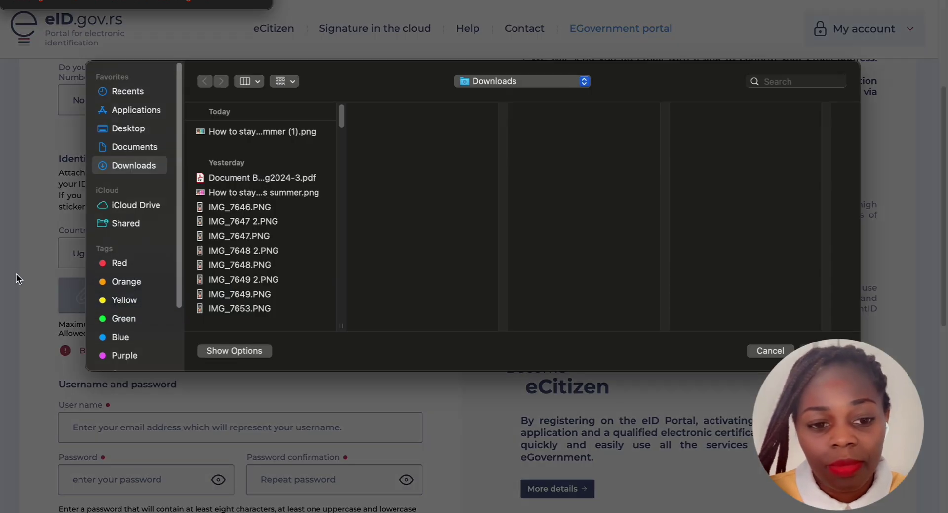
pyautogui.click(760, 81)
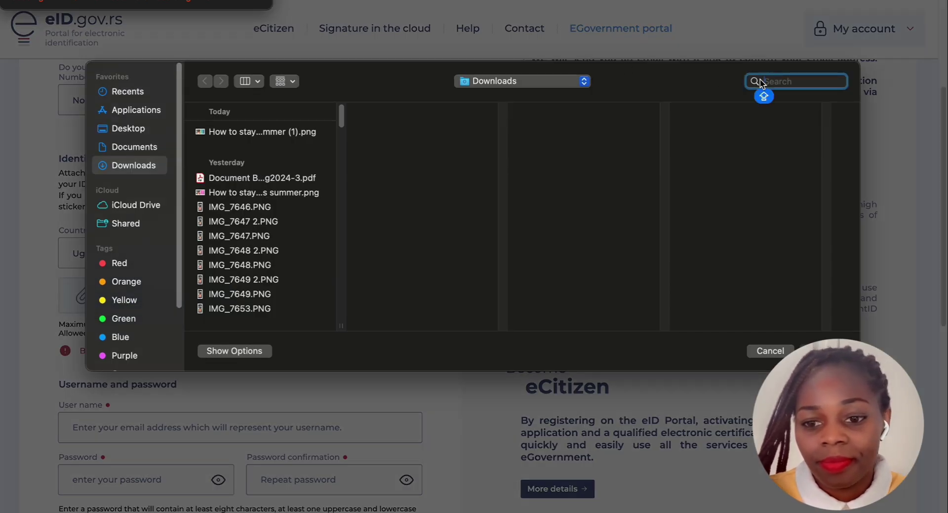
pyautogui.write('P')
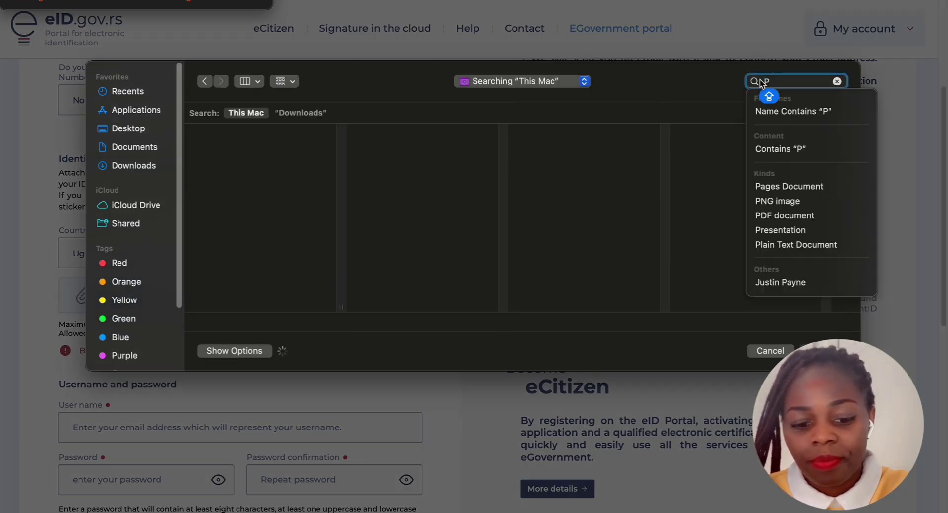
pyautogui.write('RT')
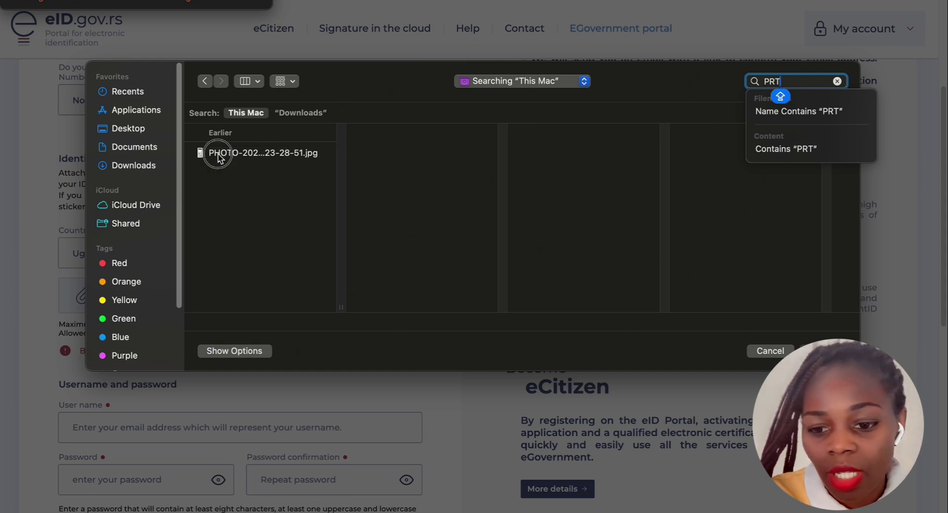
pyautogui.click(219, 155)
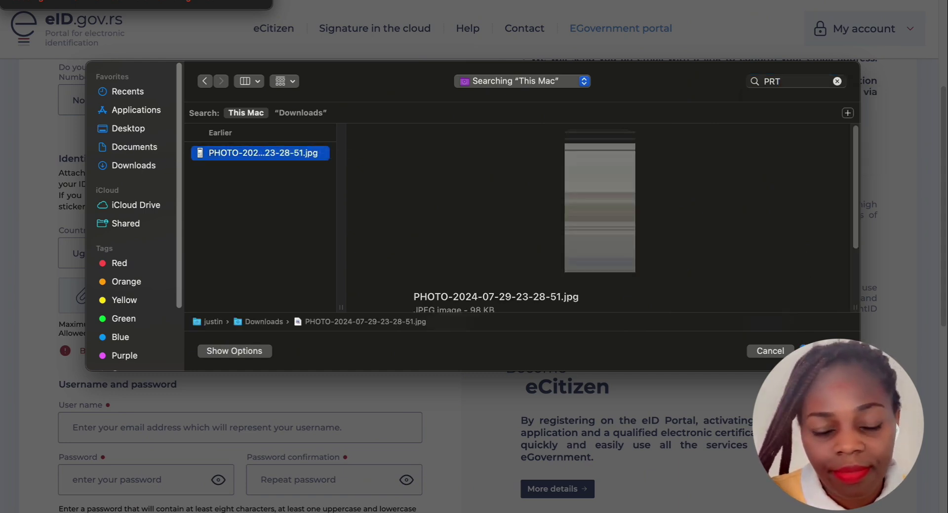
pyautogui.click(818, 351)
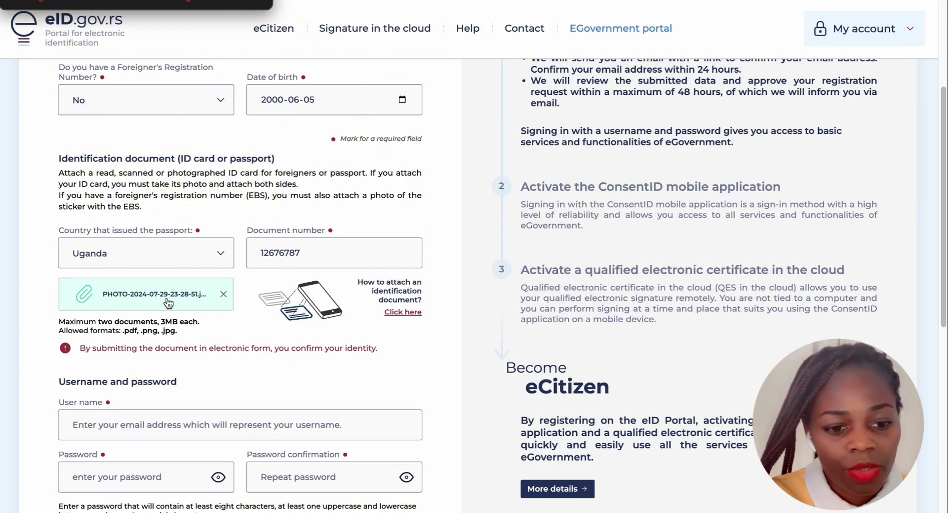
# Enter the applicant's Gmail address as the account user name, correcting stray characters
pyautogui.scroll(-2, 290, 310)
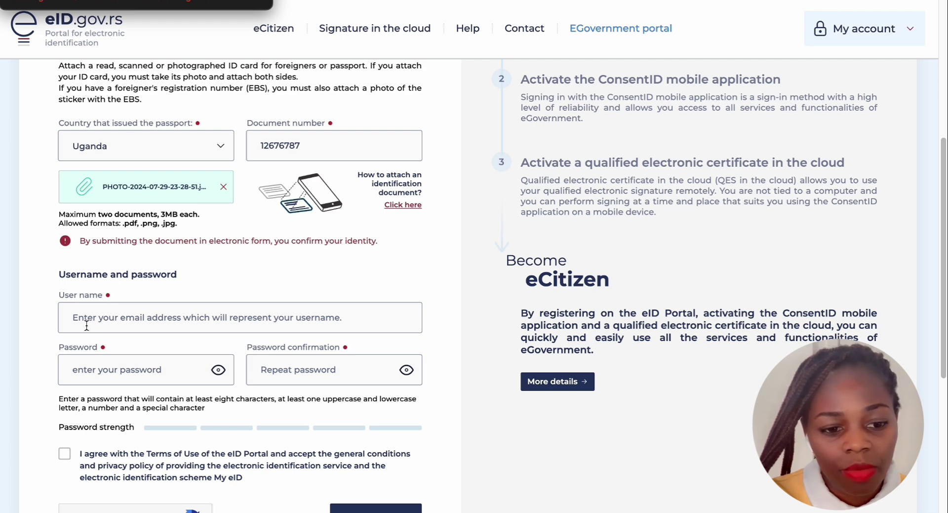
pyautogui.click(110, 317)
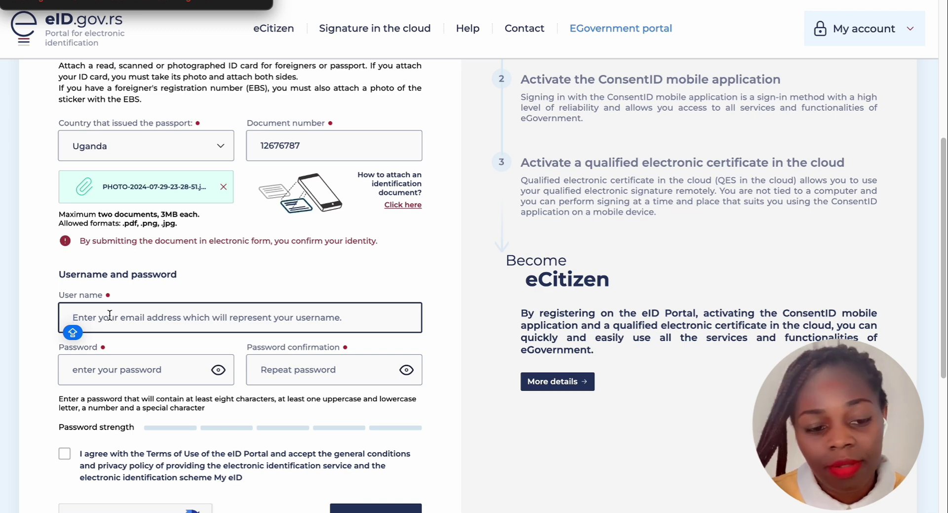
pyautogui.write('KIN')
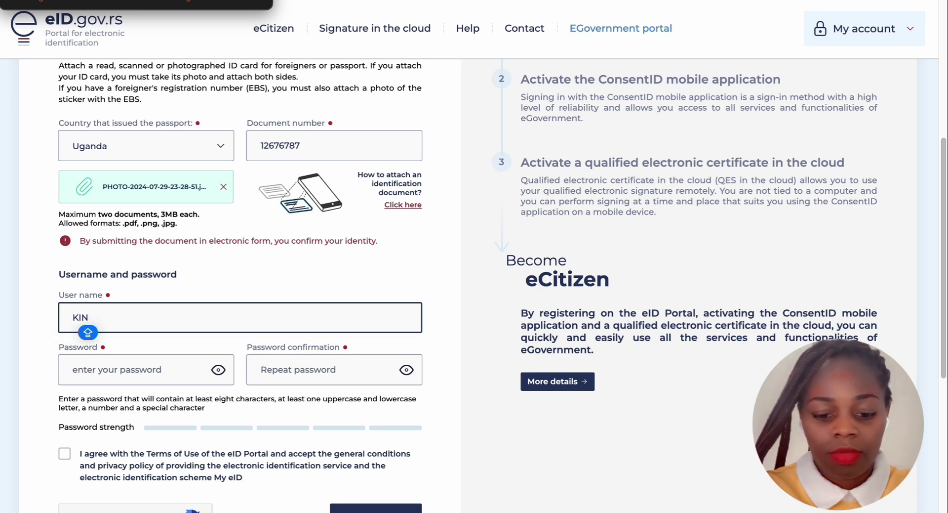
pyautogui.press('BackSpace')
pyautogui.press('BackSpace')
pyautogui.press('BackSpace')
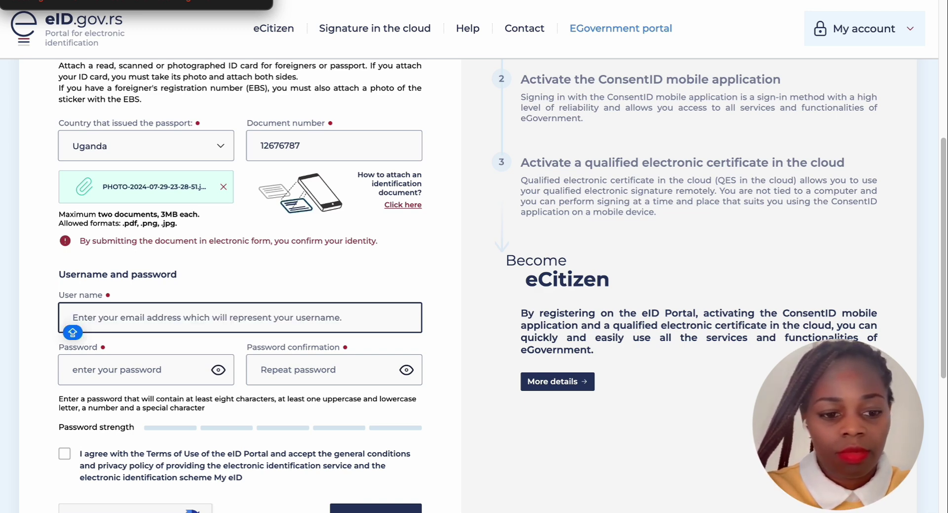
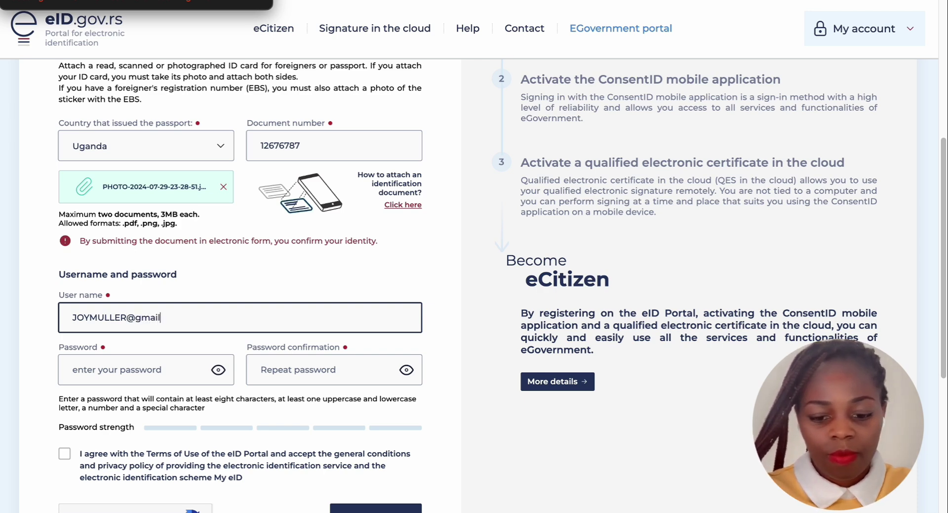
pyautogui.scroll(-1, 198, 340)
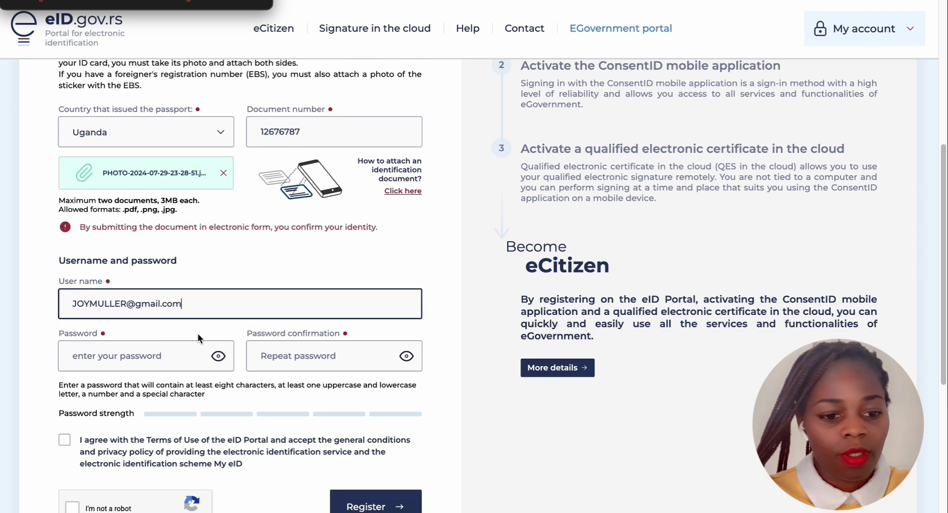
# Type the account password into the Password and Password confirmation fields
pyautogui.click(98, 352)
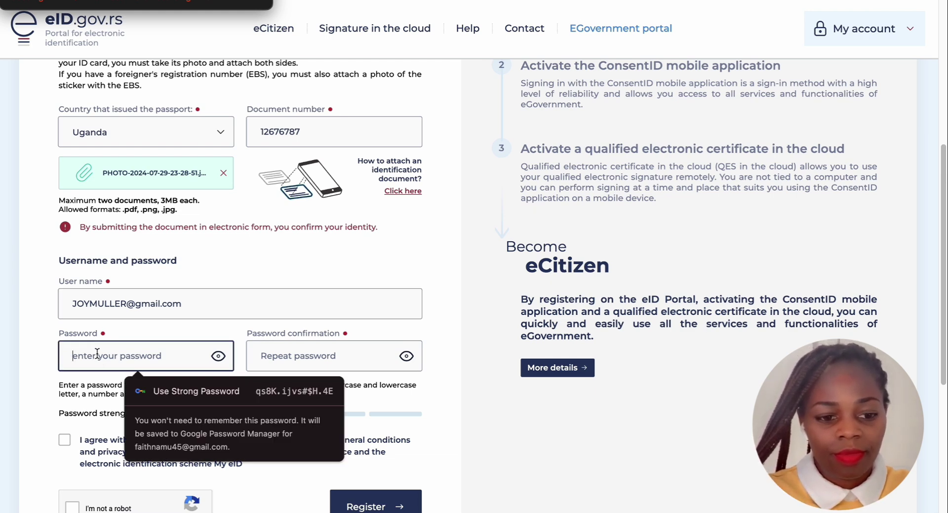
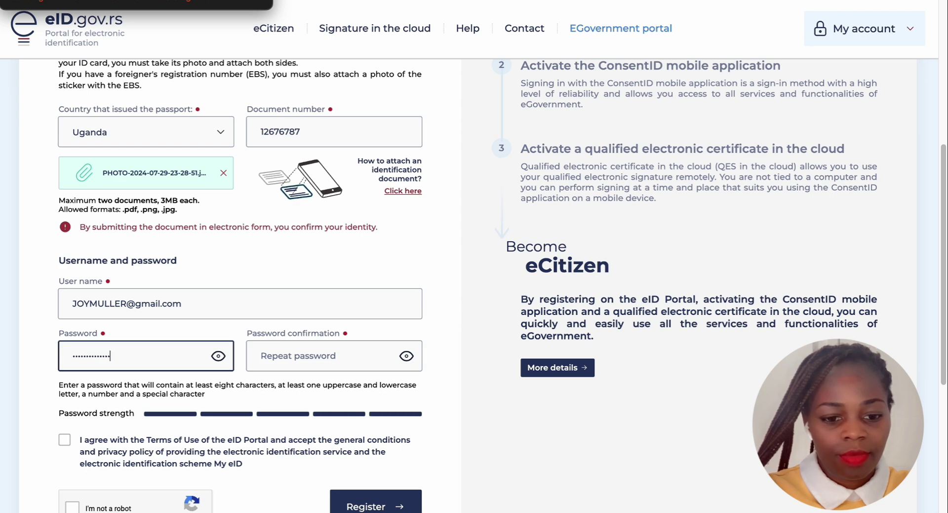
pyautogui.click(263, 356)
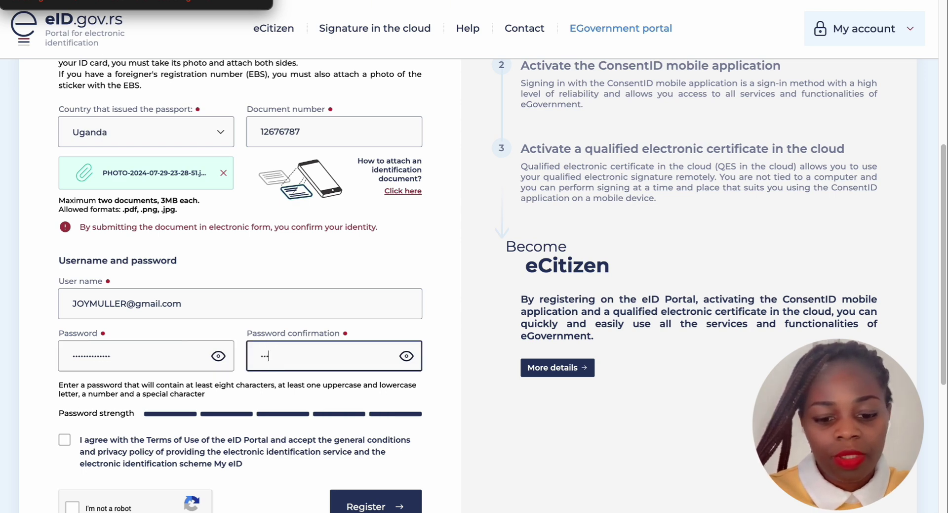
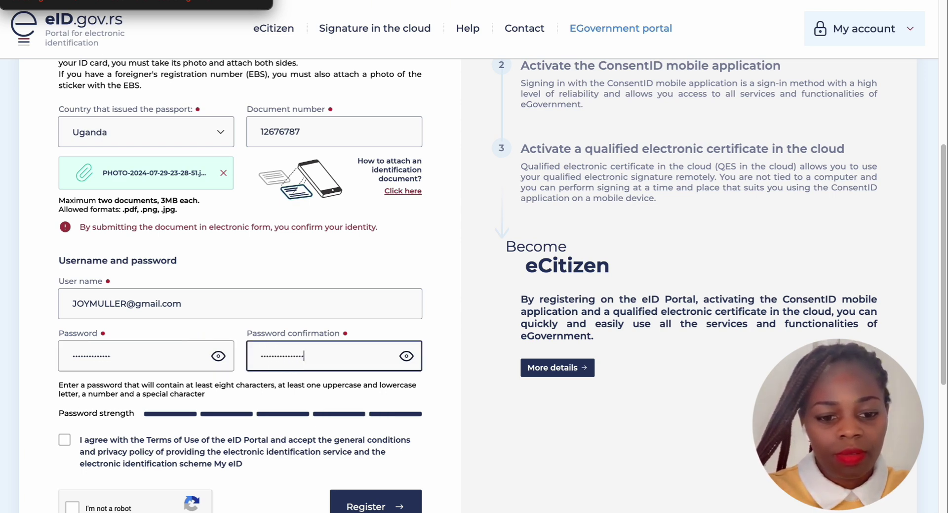
pyautogui.scroll(-2, 149, 357)
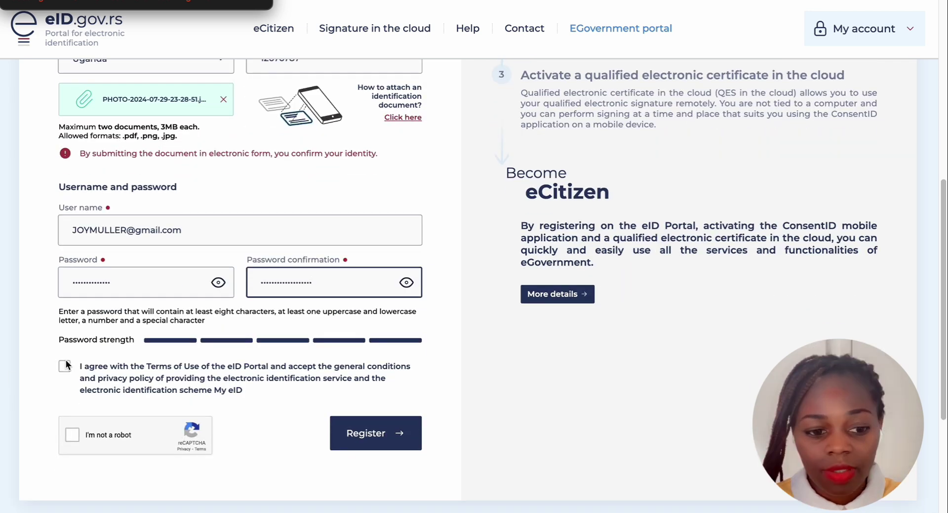
# Accept the Terms of Use, complete the reCAPTCHA check again after it expires, and click Register
pyautogui.click(64, 366)
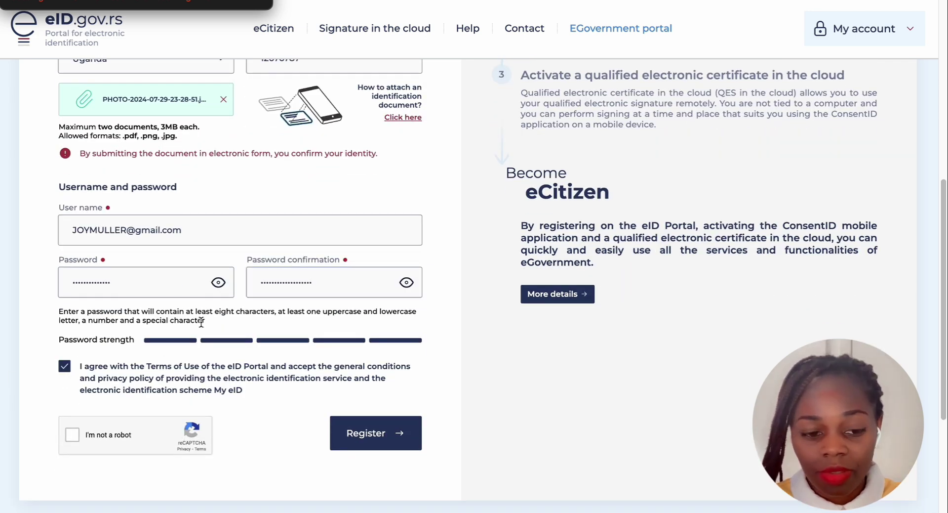
pyautogui.scroll(-1, 73, 399)
pyautogui.click(72, 435)
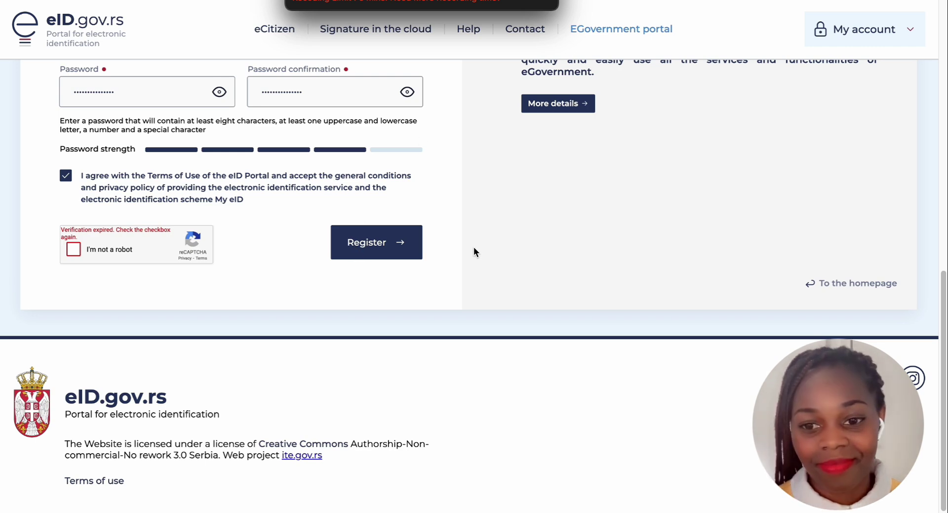
pyautogui.click(75, 248)
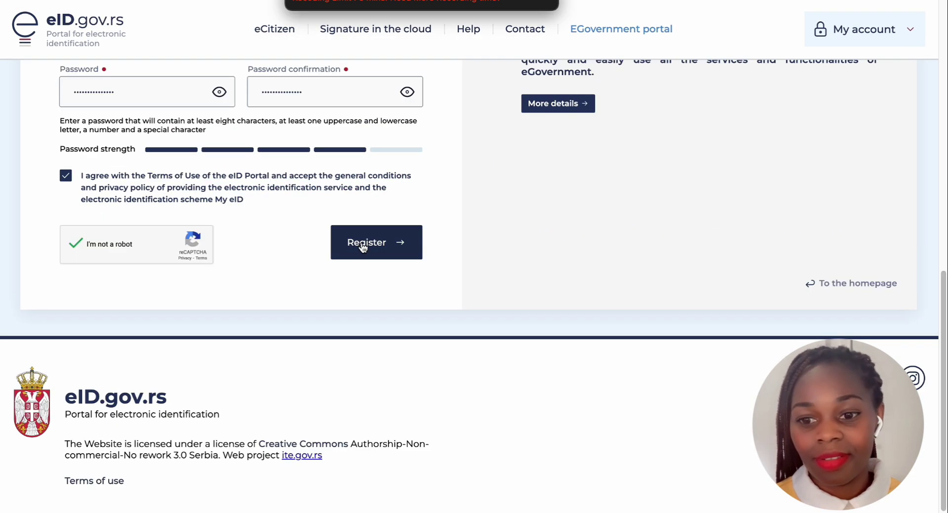
pyautogui.click(361, 242)
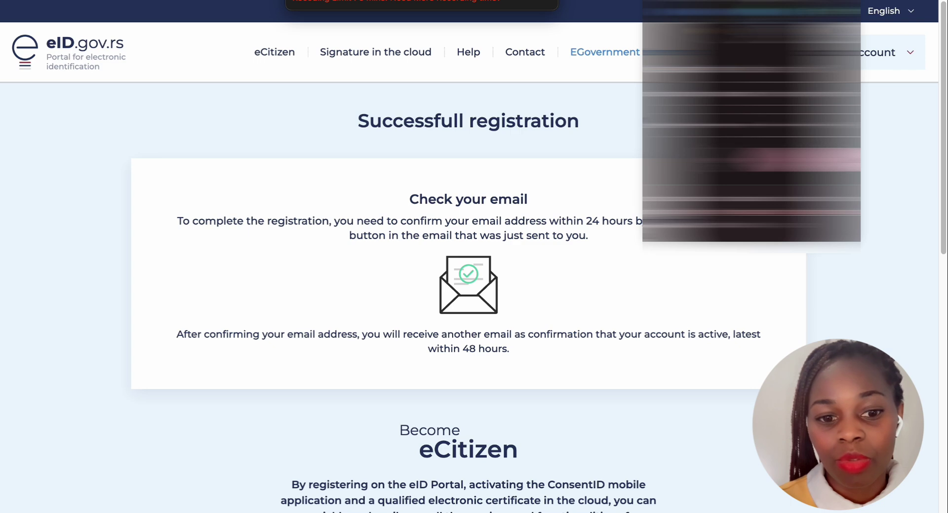
# Dismiss the popup and read the Successful registration page's check-your-email instructions
pyautogui.click(501, 185)
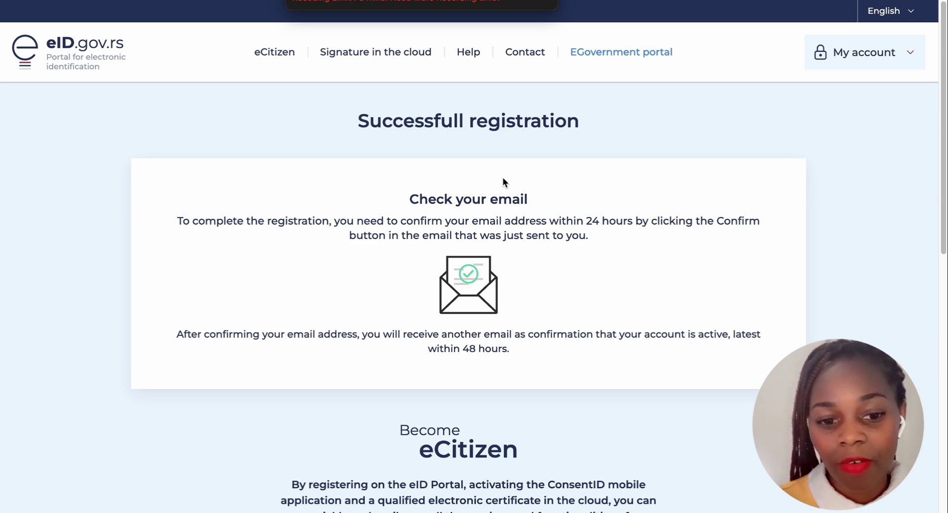
pyautogui.scroll(-1, 503, 178)
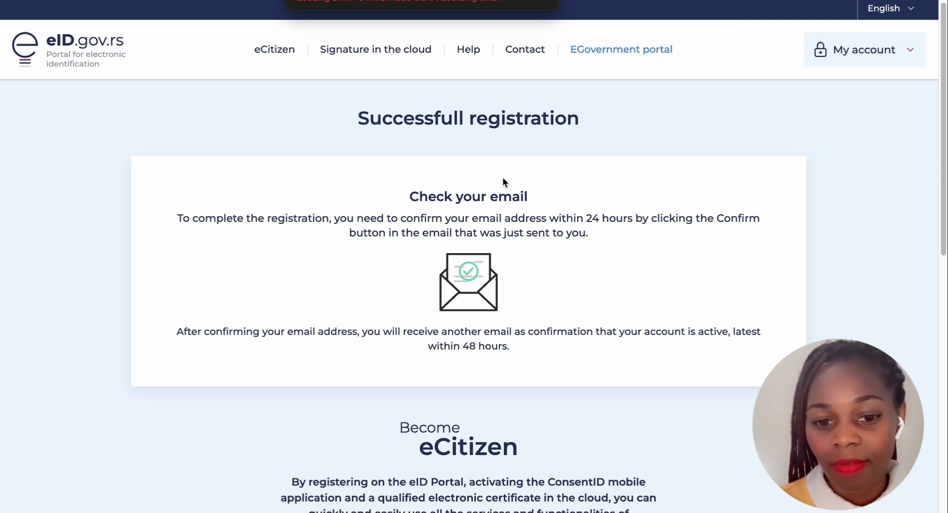
pyautogui.scroll(-1, 503, 178)
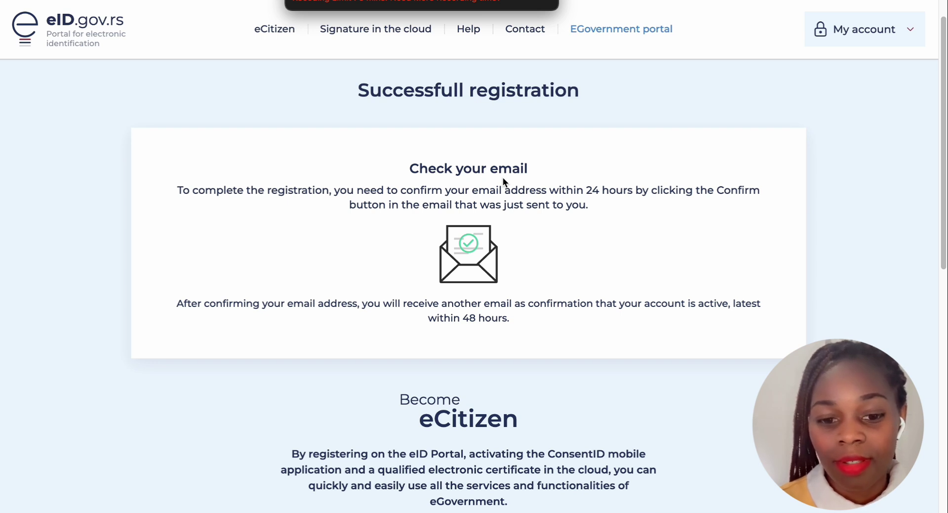
pyautogui.scroll(-1, 503, 178)
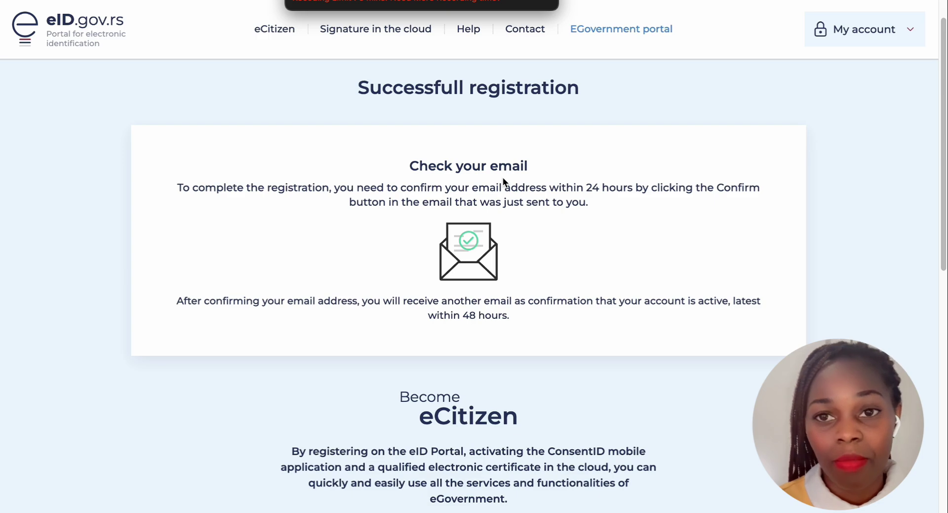
pyautogui.scroll(-3, 503, 179)
pyautogui.scroll(-2, 502, 179)
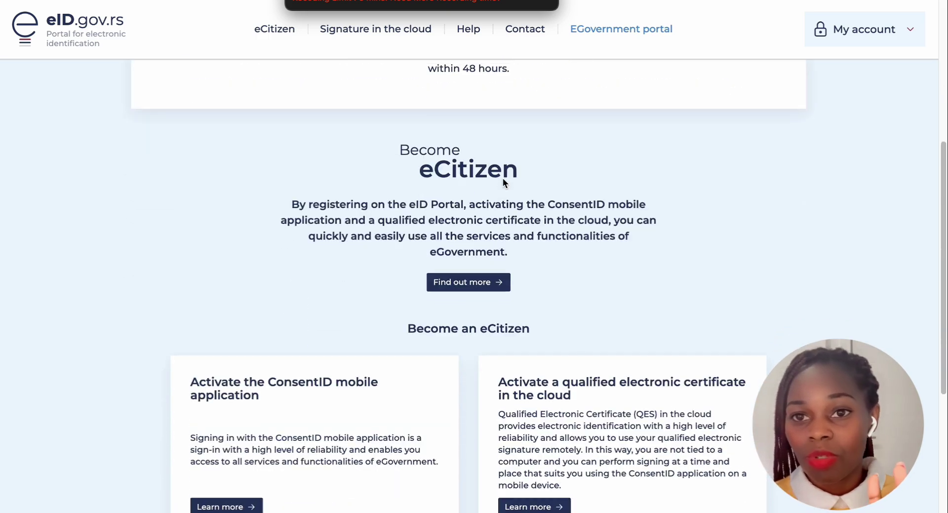
pyautogui.scroll(-5, 503, 182)
pyautogui.scroll(10, 503, 178)
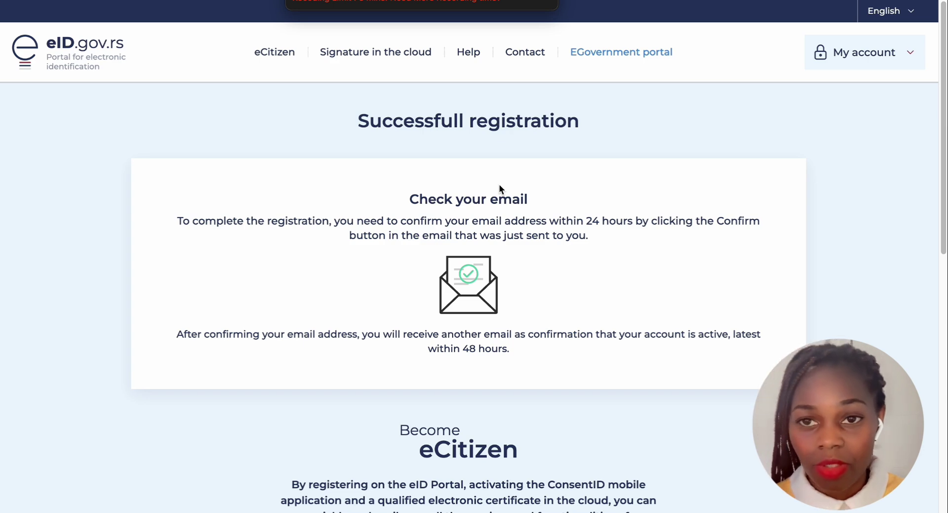
pyautogui.scroll(-1, 499, 186)
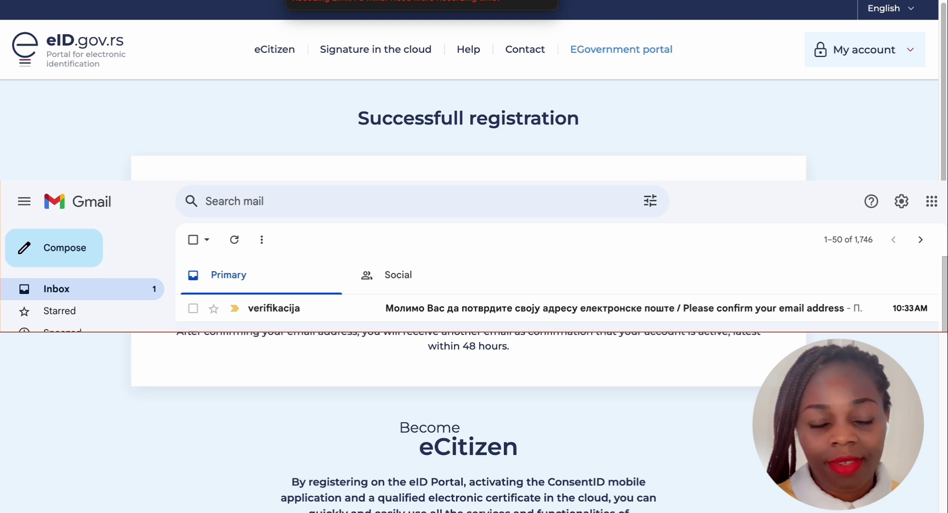
# Open the eID.gov.rs 'Please confirm your email address' email and translate it from Serbian to English
pyautogui.scroll(1, 567, 254)
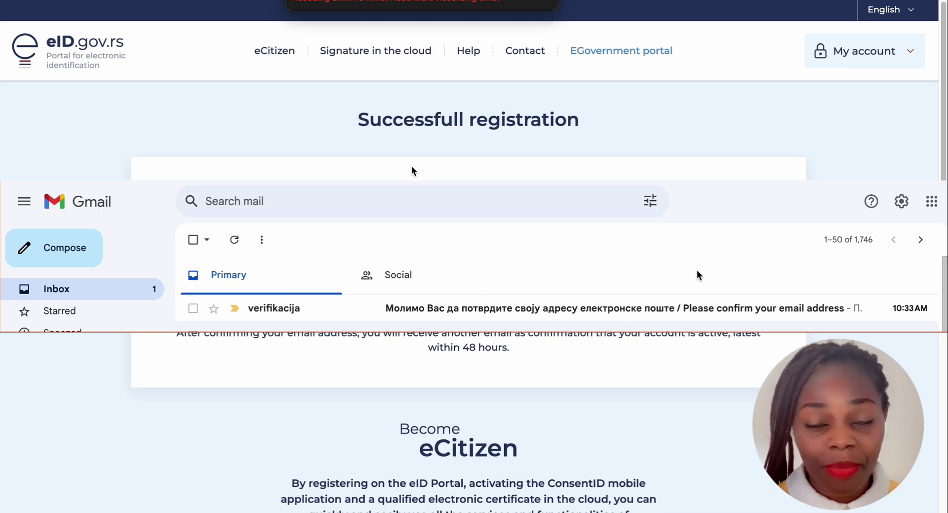
pyautogui.click(595, 309)
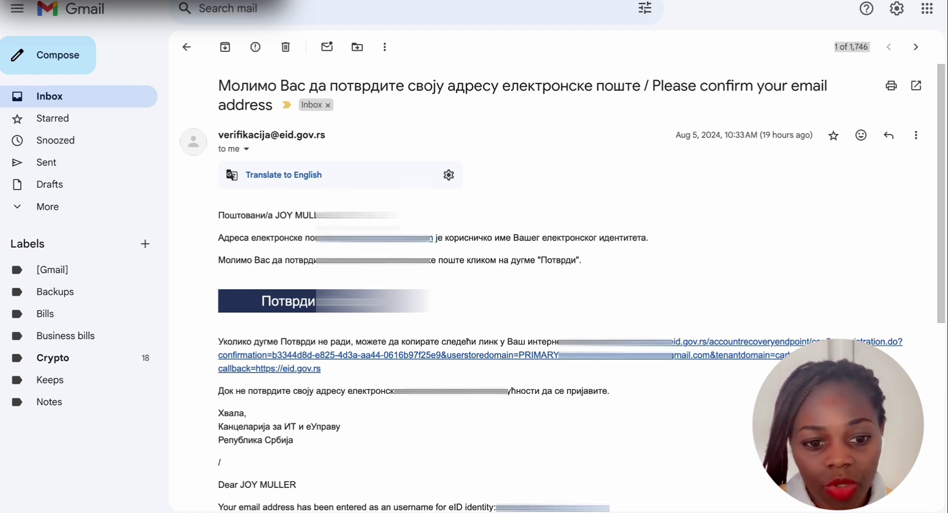
pyautogui.scroll(-1, 558, 286)
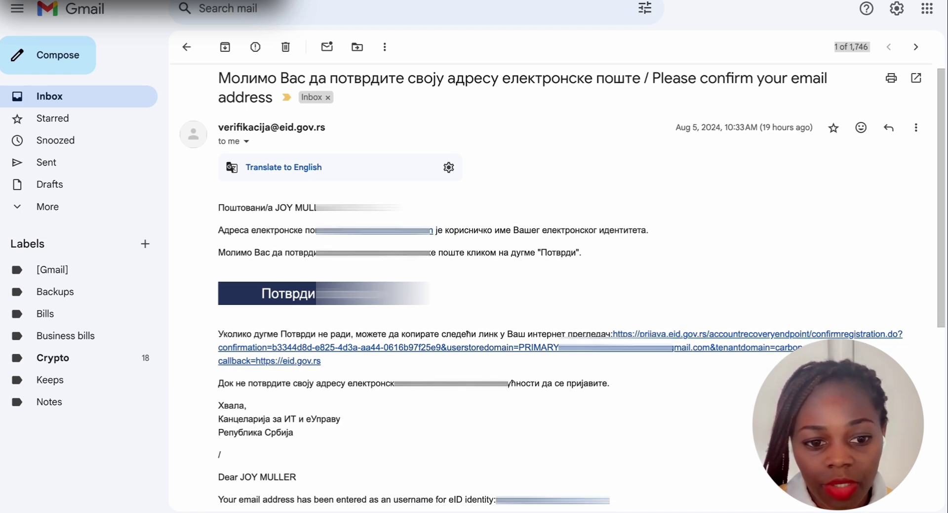
pyautogui.click(307, 169)
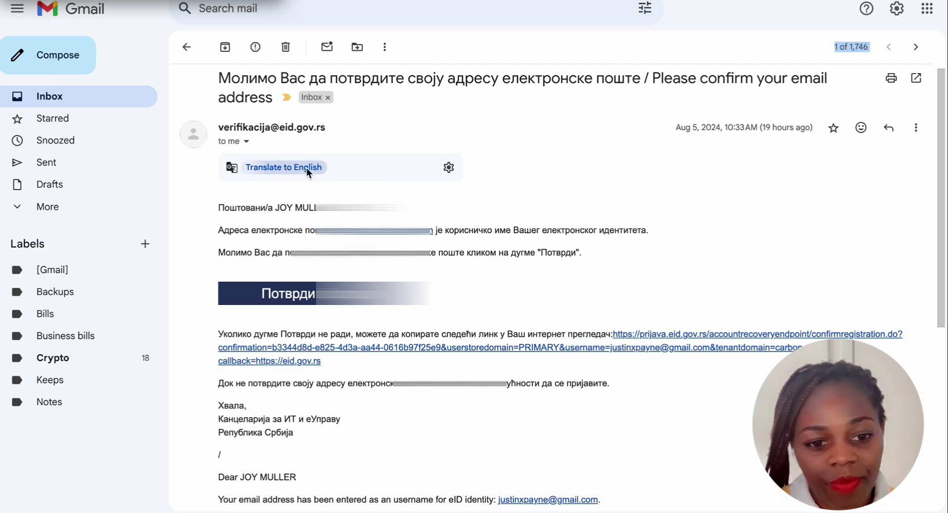
pyautogui.scroll(-2, 319, 272)
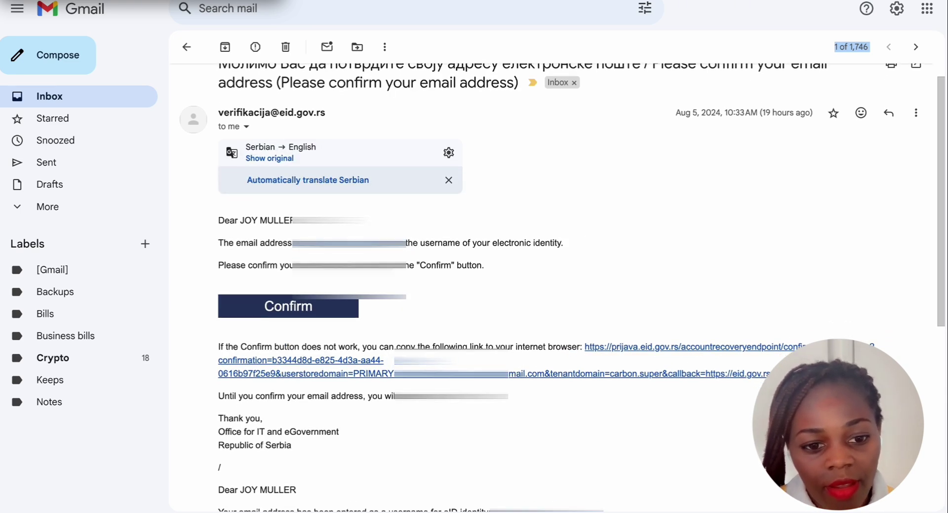
pyautogui.scroll(-6, 319, 272)
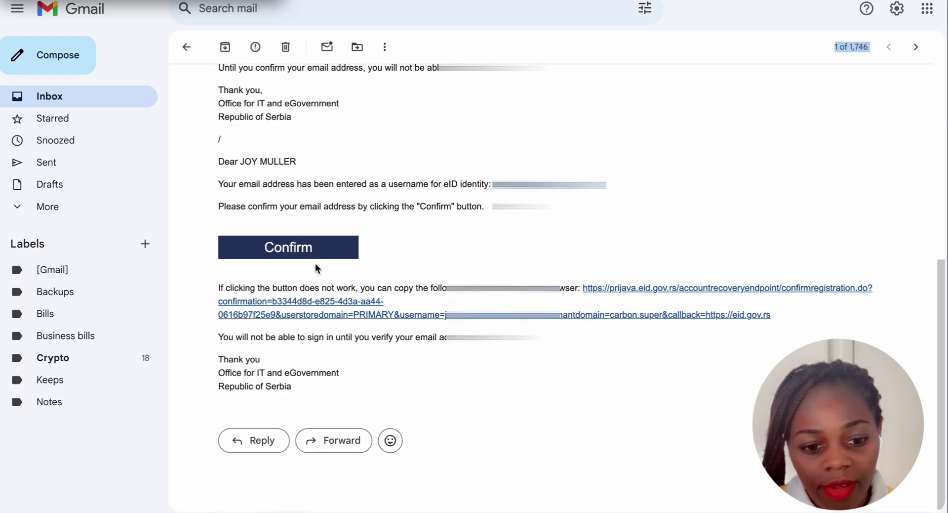
pyautogui.scroll(1, 315, 266)
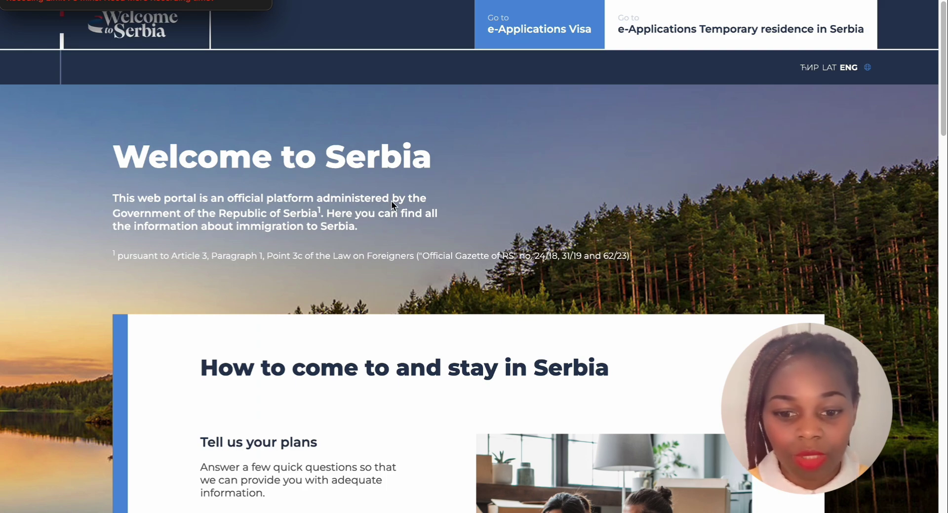
# Scroll to eApplications on the portal home page and open Visa eApplications
pyautogui.scroll(-5, 369, 205)
pyautogui.scroll(-12, 368, 205)
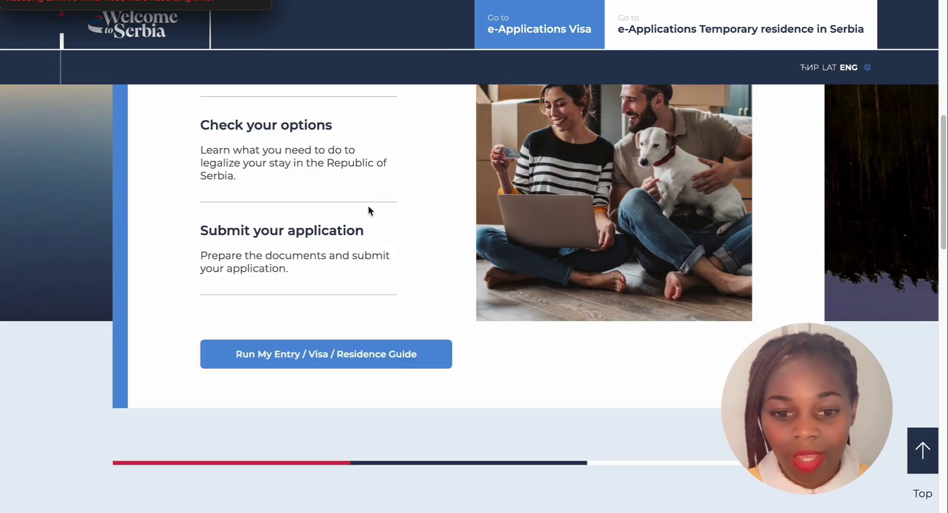
pyautogui.scroll(-2, 368, 206)
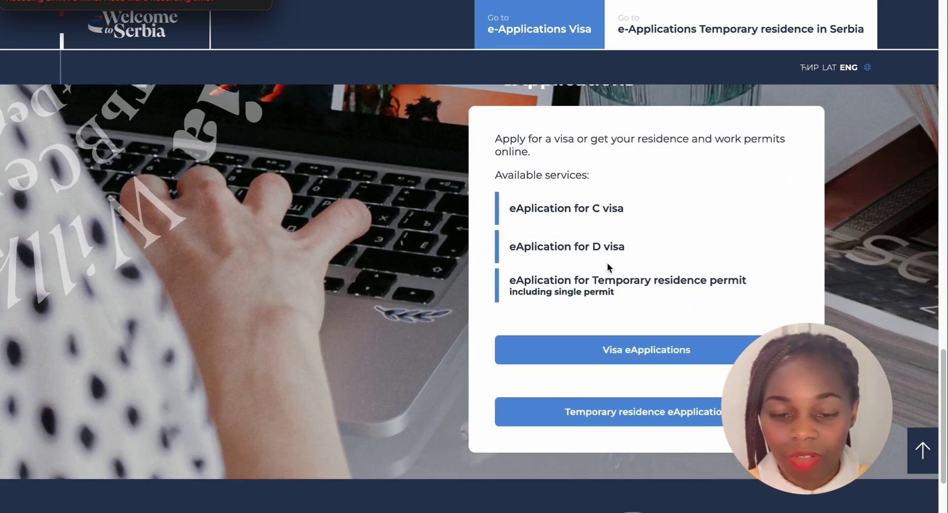
pyautogui.scroll(-1, 607, 262)
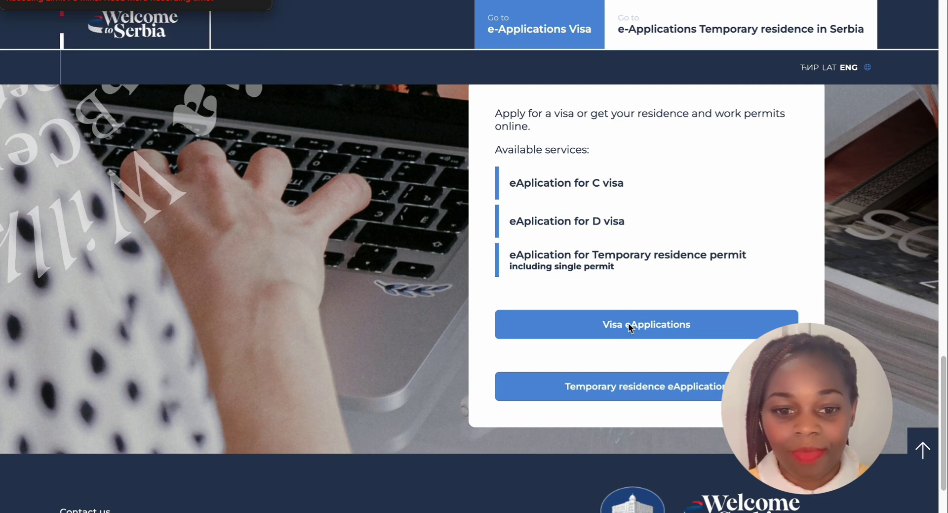
pyautogui.click(629, 322)
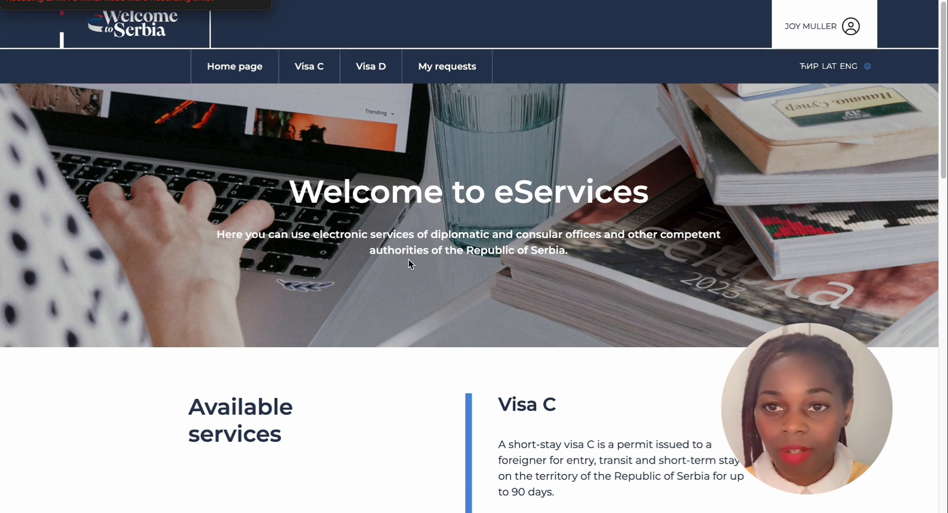
# Start a new short-stay Visa C application
pyautogui.scroll(-1, 427, 251)
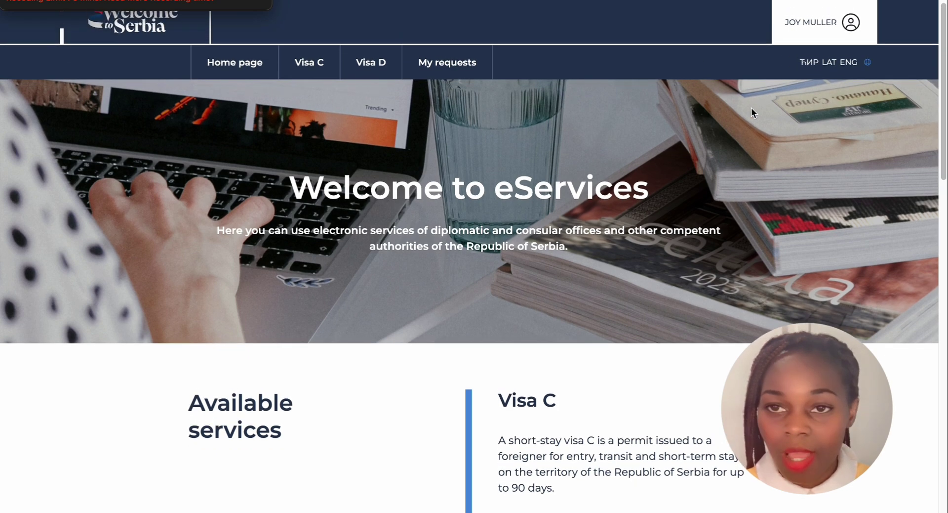
pyautogui.scroll(-3, 752, 108)
pyautogui.scroll(-5, 752, 111)
pyautogui.scroll(2, 620, 174)
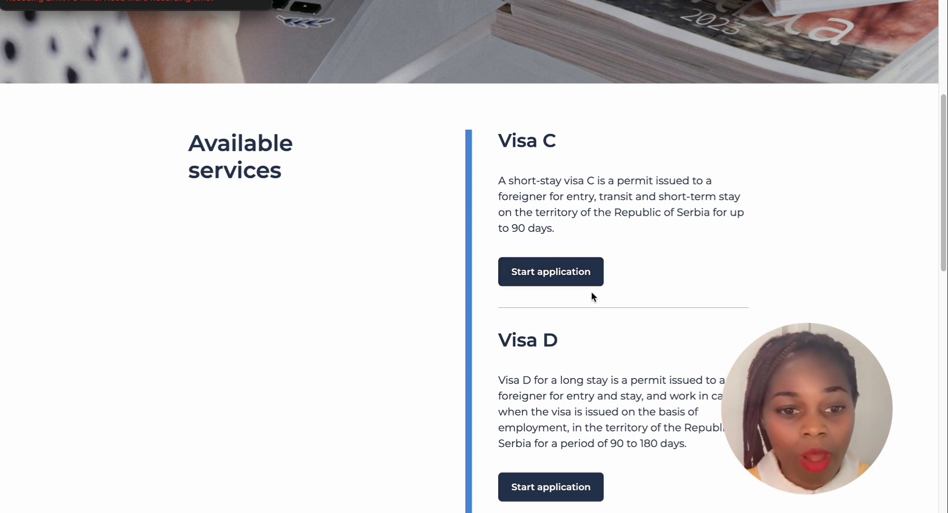
pyautogui.scroll(1, 586, 289)
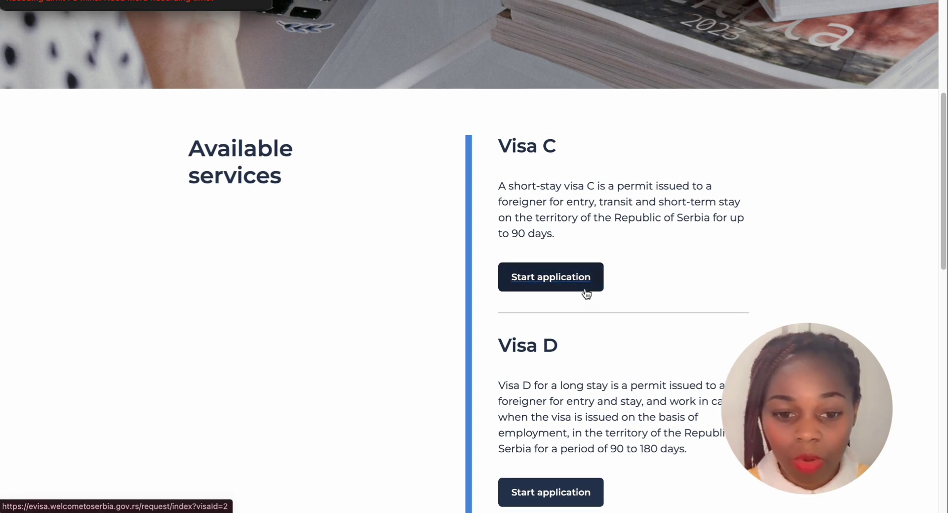
pyautogui.scroll(5, 587, 290)
pyautogui.scroll(-1, 568, 297)
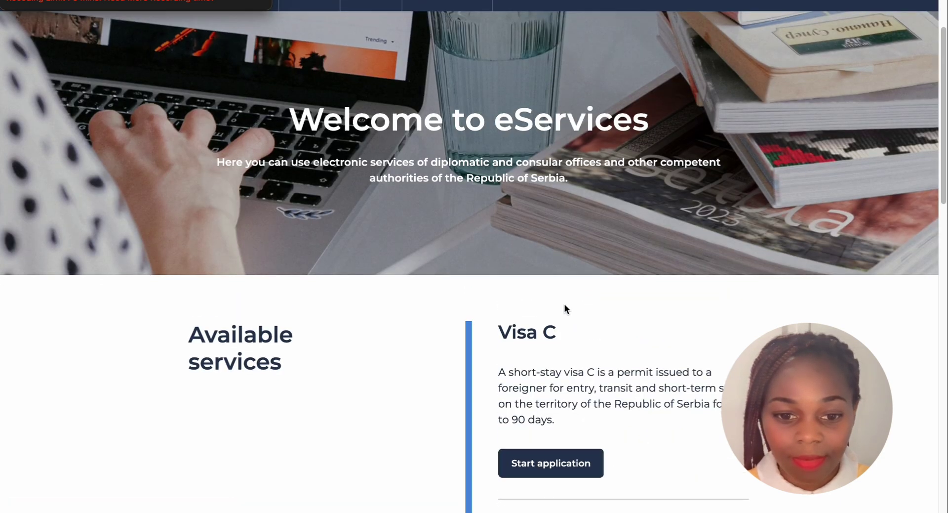
pyautogui.scroll(-3, 566, 316)
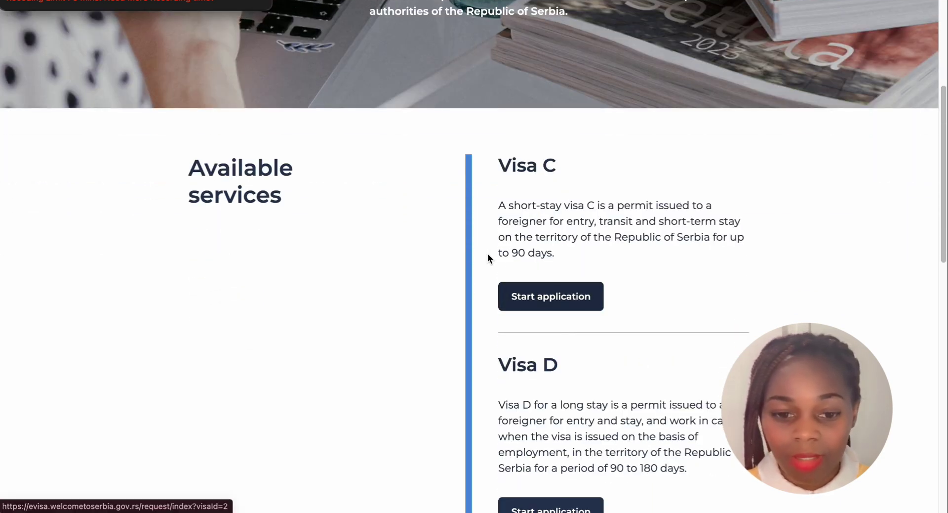
pyautogui.click(541, 299)
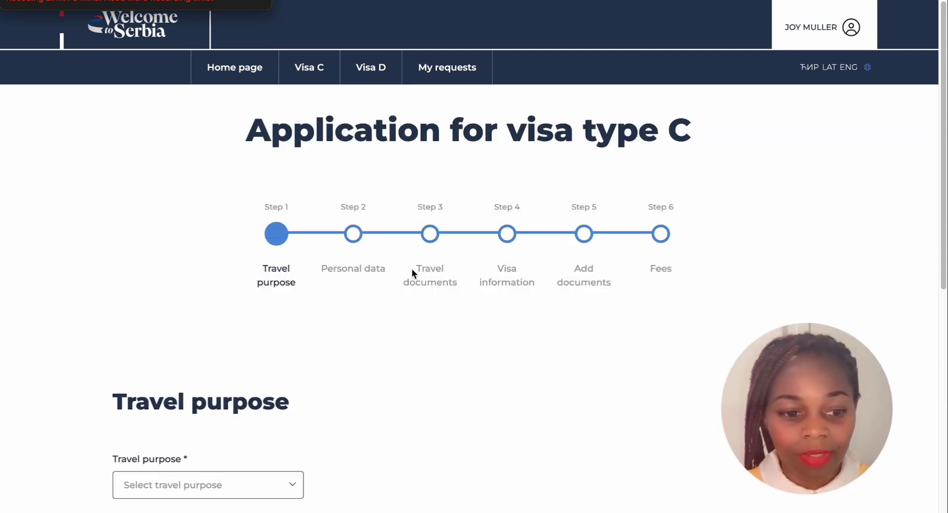
pyautogui.scroll(-3, 413, 267)
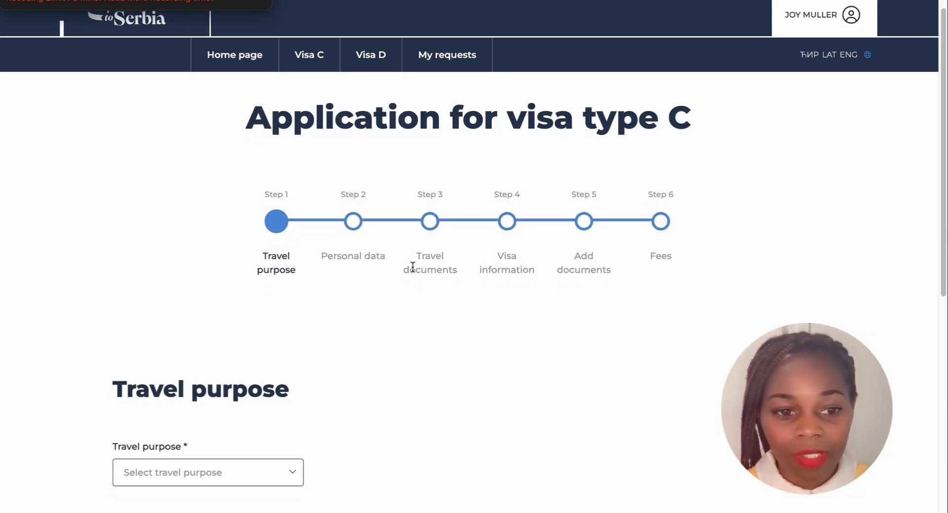
pyautogui.scroll(3, 362, 254)
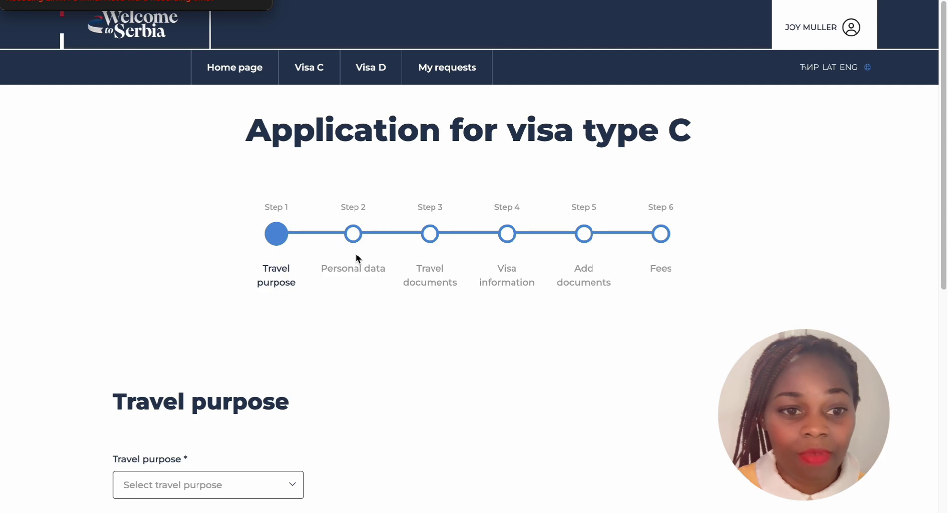
pyautogui.scroll(-3, 357, 254)
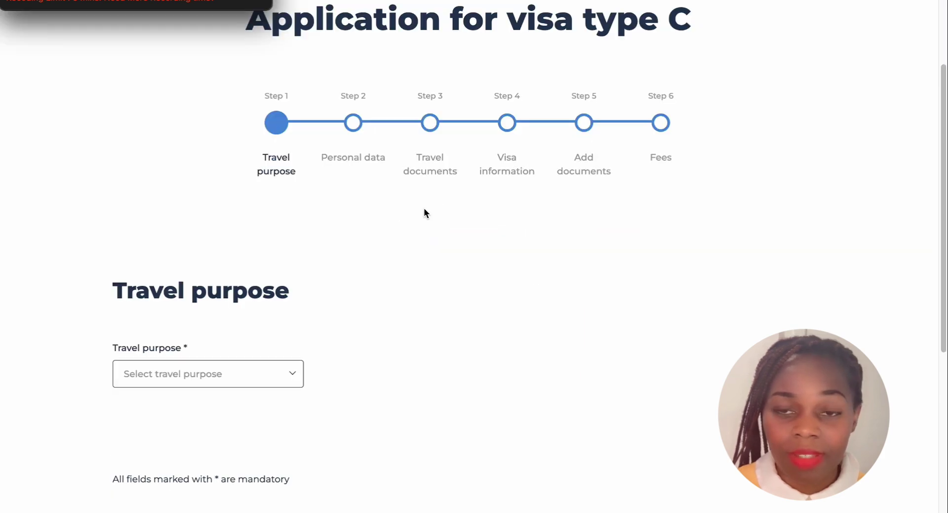
pyautogui.scroll(2, 424, 212)
pyautogui.scroll(1, 424, 211)
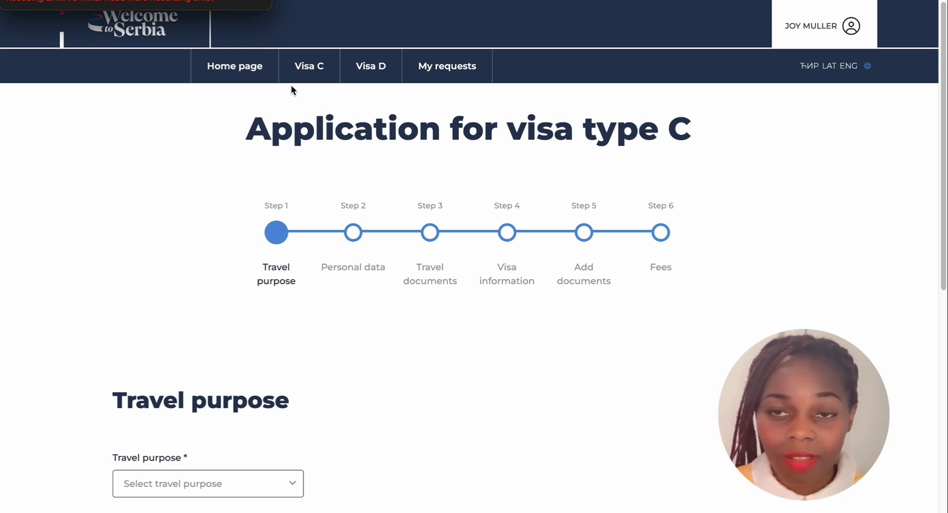
pyautogui.scroll(-1, 238, 70)
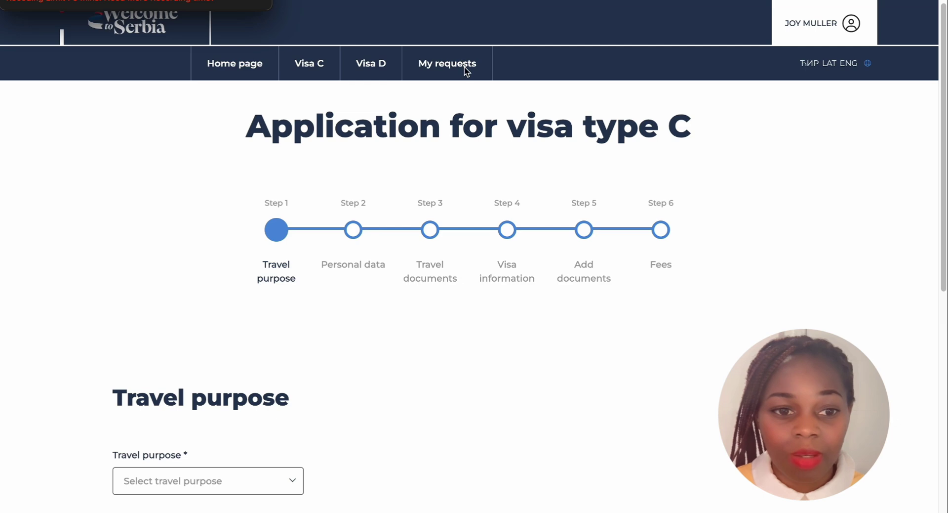
pyautogui.scroll(-1, 470, 109)
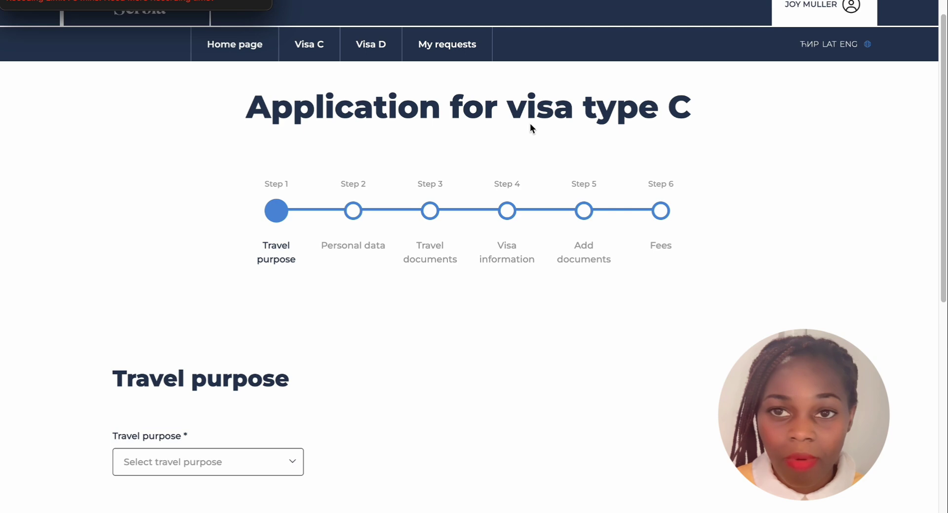
pyautogui.scroll(-4, 296, 109)
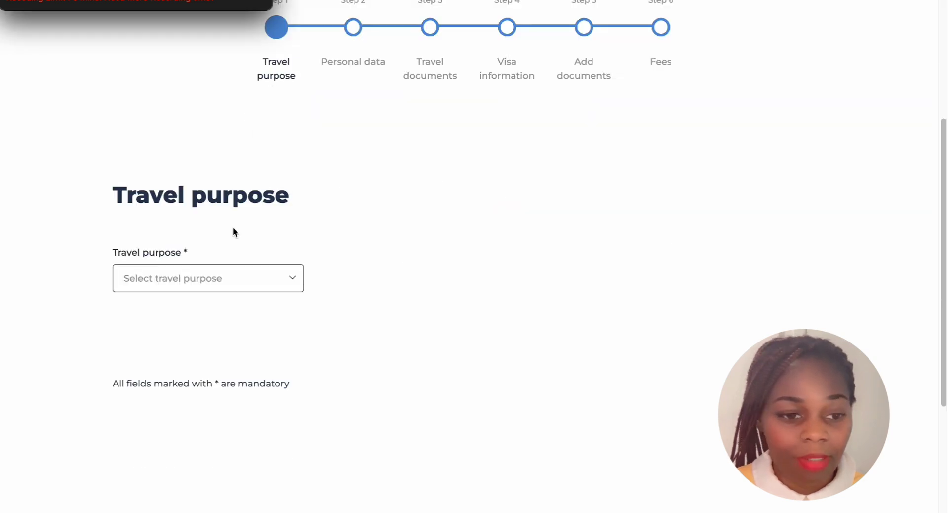
pyautogui.scroll(-1, 232, 264)
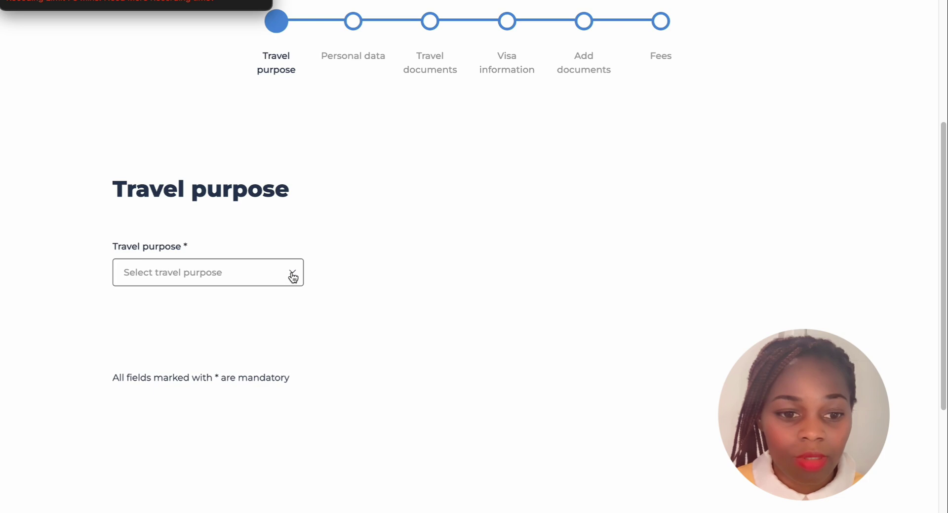
# Select Business trip as the travel purpose, then reopen the list to browse the purposes
pyautogui.click(292, 275)
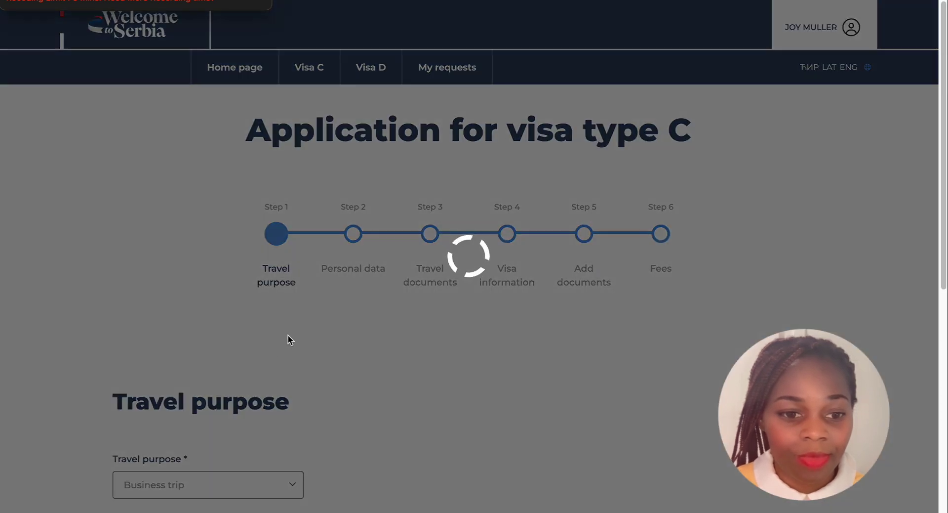
pyautogui.scroll(-3, 288, 340)
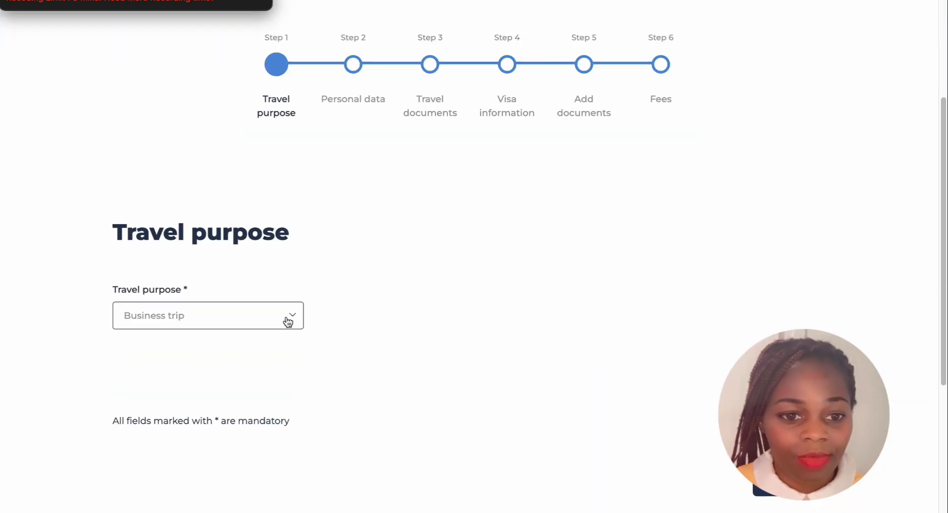
pyautogui.click(292, 319)
pyautogui.scroll(1, 237, 239)
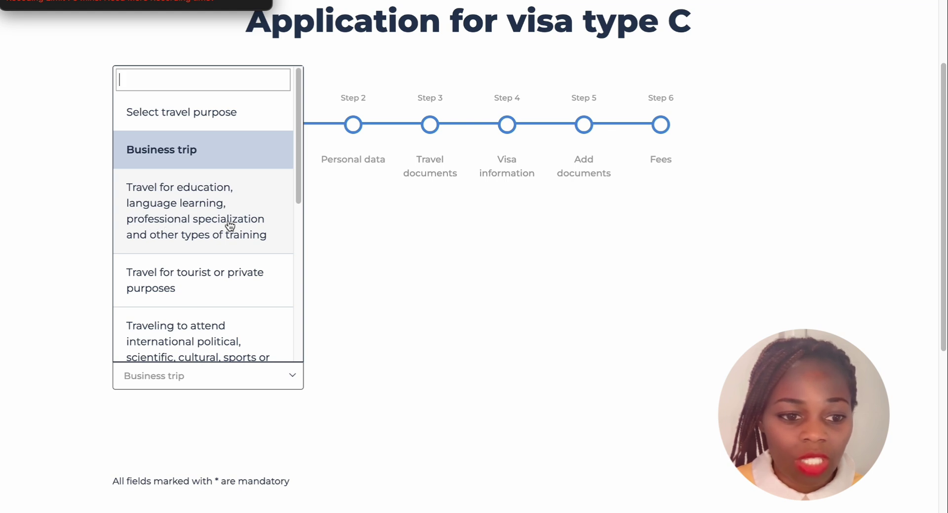
pyautogui.scroll(-1, 228, 226)
pyautogui.scroll(-2, 220, 227)
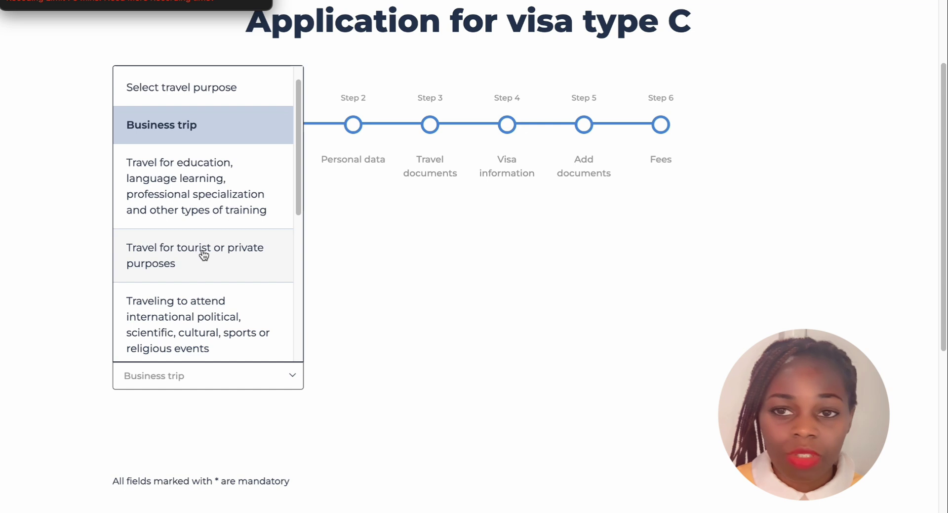
pyautogui.scroll(-1, 218, 255)
pyautogui.scroll(-5, 218, 255)
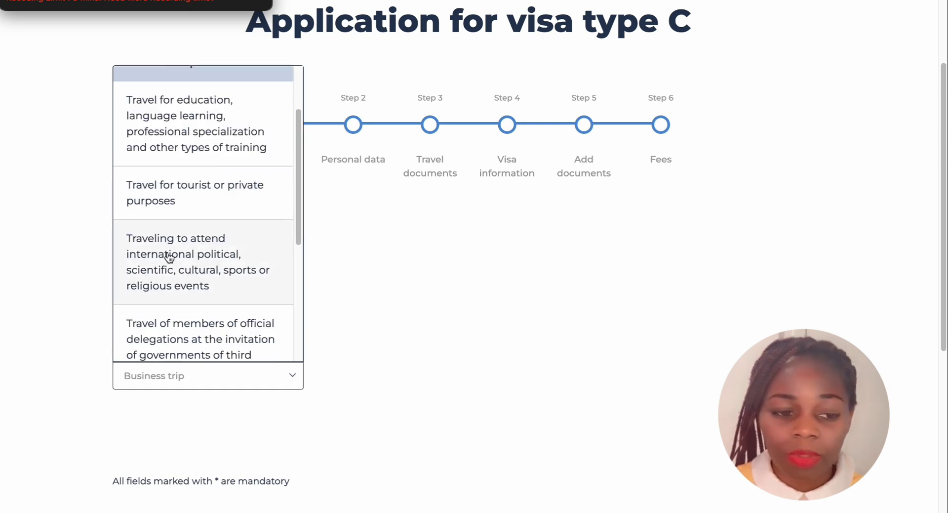
pyautogui.scroll(-1, 185, 269)
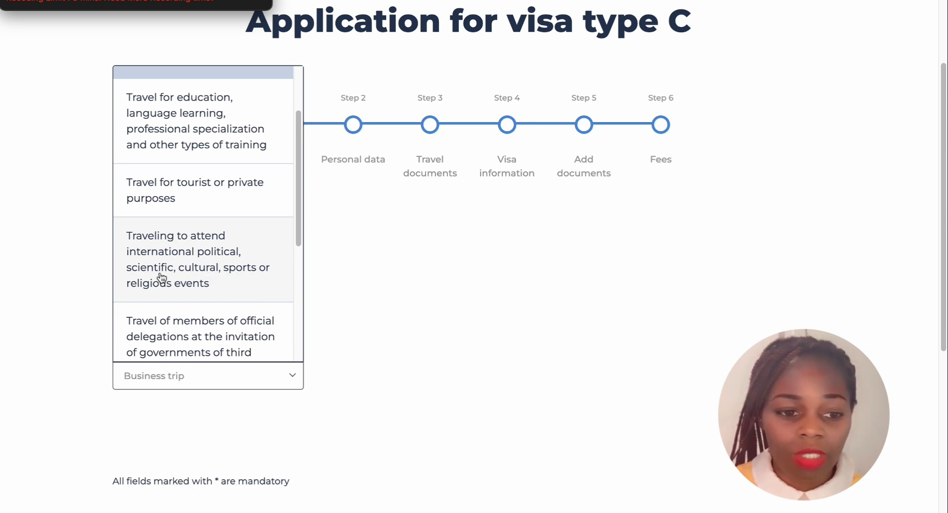
pyautogui.scroll(-2, 163, 275)
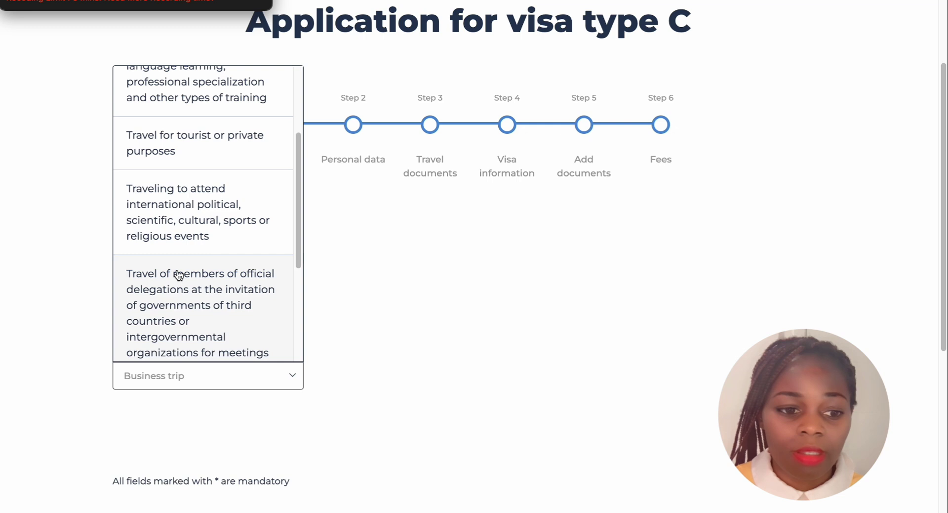
# Scroll through the remaining travel purposes and close the list with Business trip kept
pyautogui.scroll(-1, 182, 280)
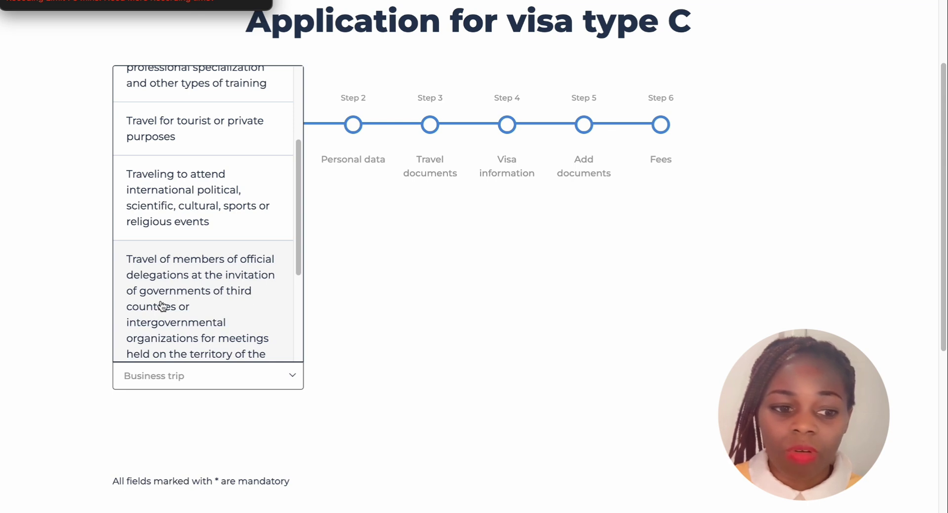
pyautogui.scroll(-1, 161, 306)
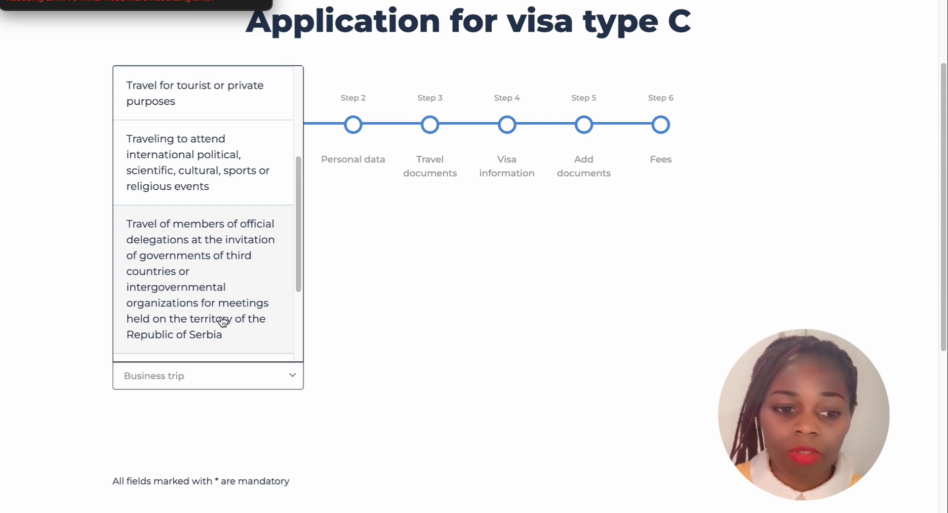
pyautogui.scroll(-3, 144, 306)
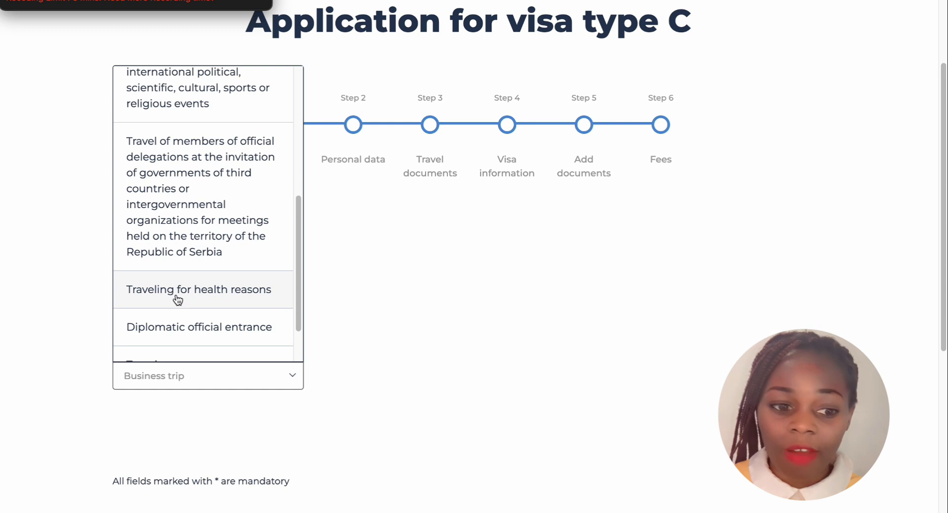
pyautogui.scroll(-1, 197, 294)
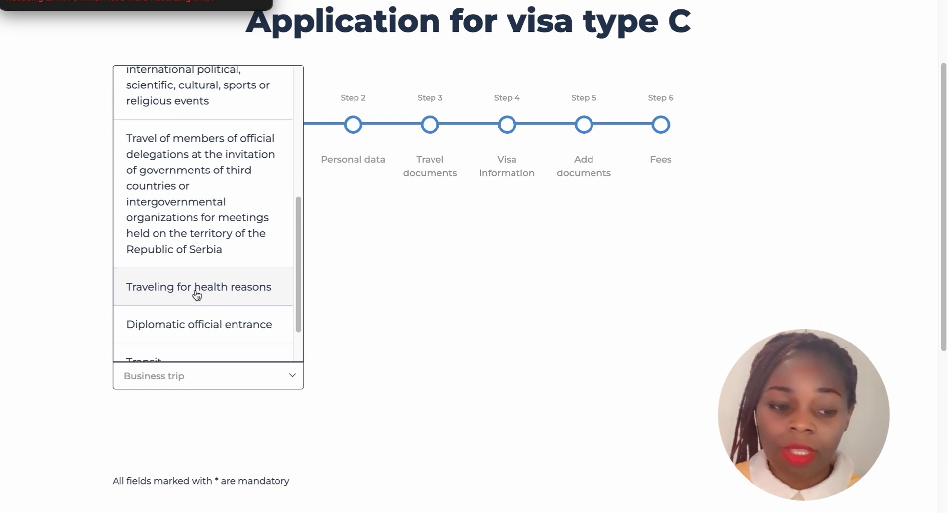
pyautogui.scroll(-1, 196, 294)
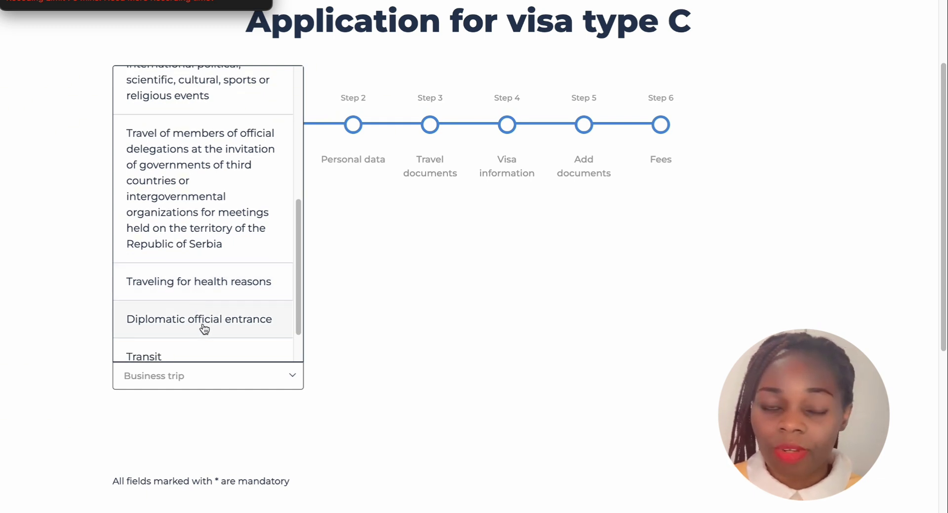
pyautogui.scroll(-2, 200, 327)
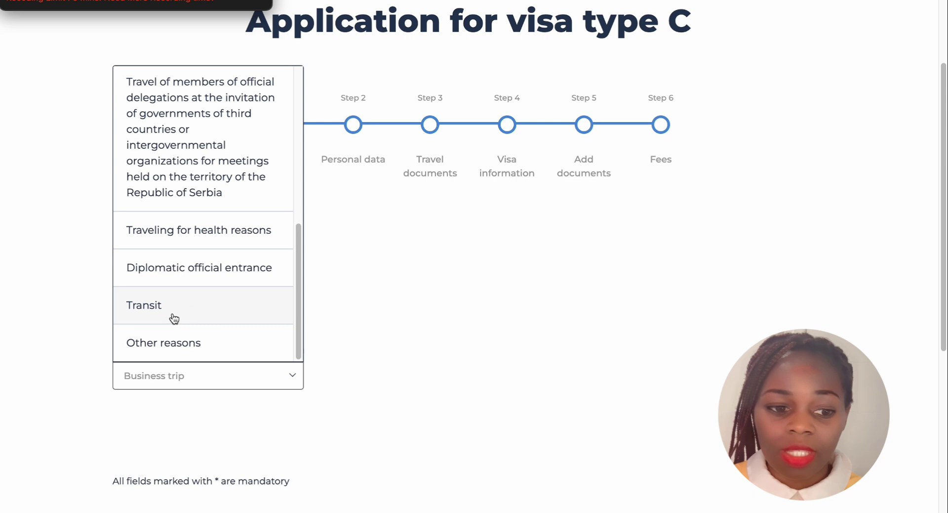
pyautogui.scroll(-1, 176, 322)
pyautogui.scroll(2, 183, 298)
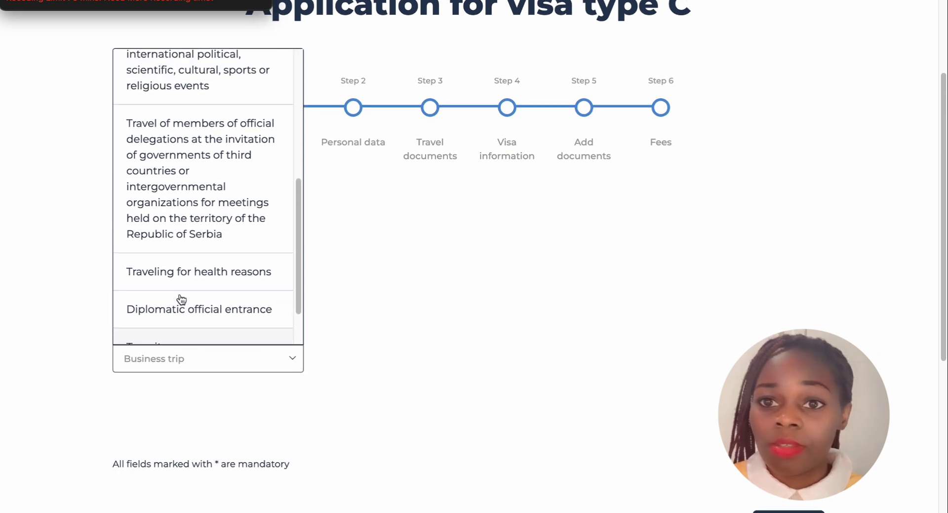
pyautogui.scroll(5, 181, 299)
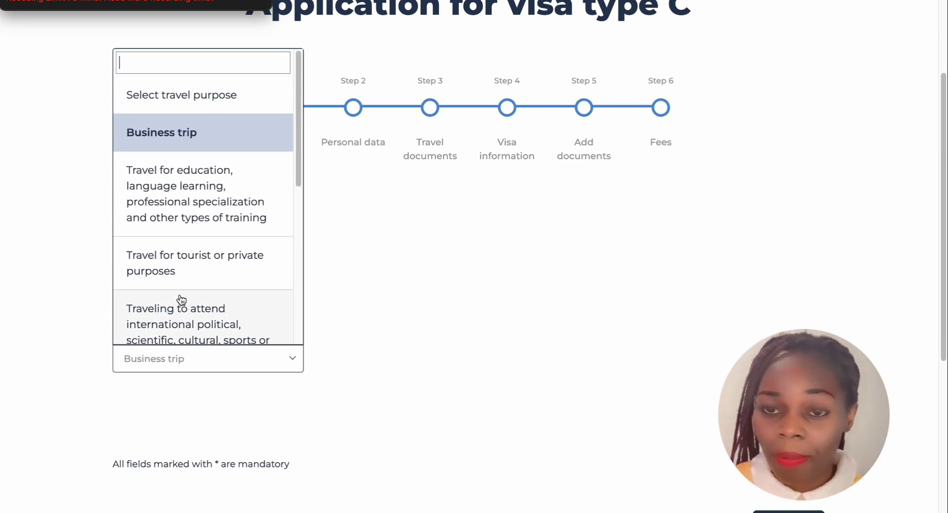
pyautogui.scroll(4, 181, 299)
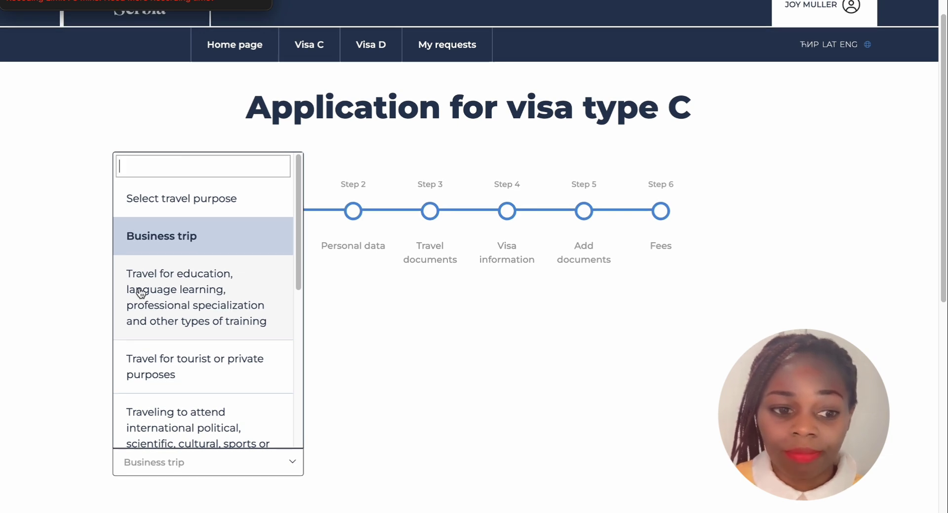
pyautogui.click(187, 250)
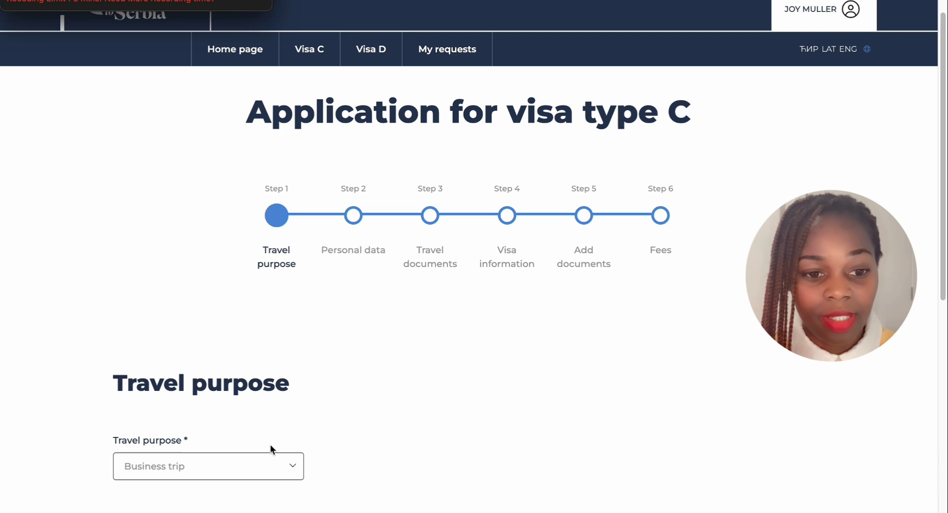
pyautogui.scroll(-4, 270, 442)
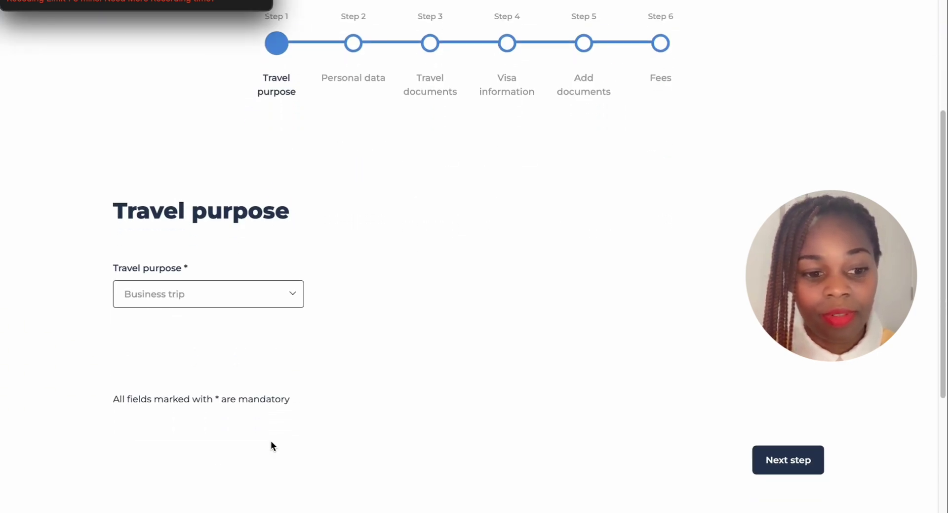
pyautogui.scroll(2, 229, 278)
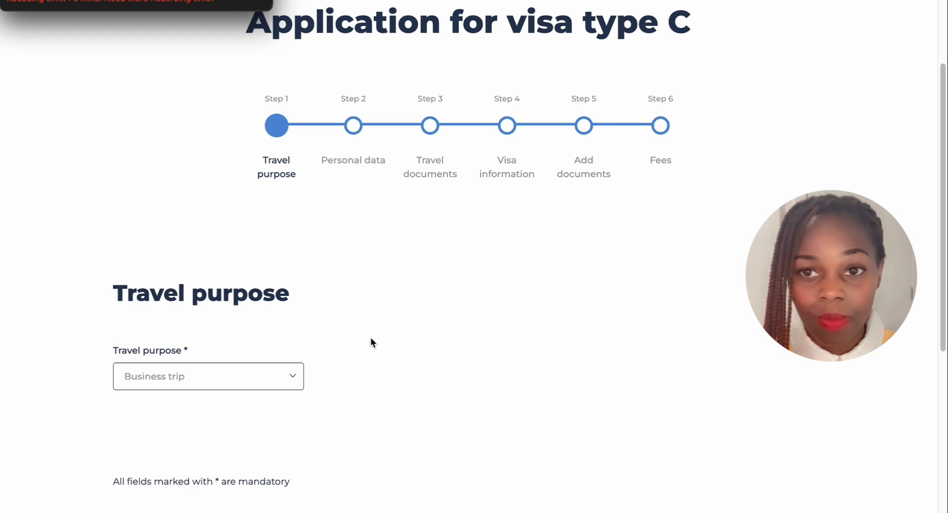
pyautogui.scroll(1, 370, 339)
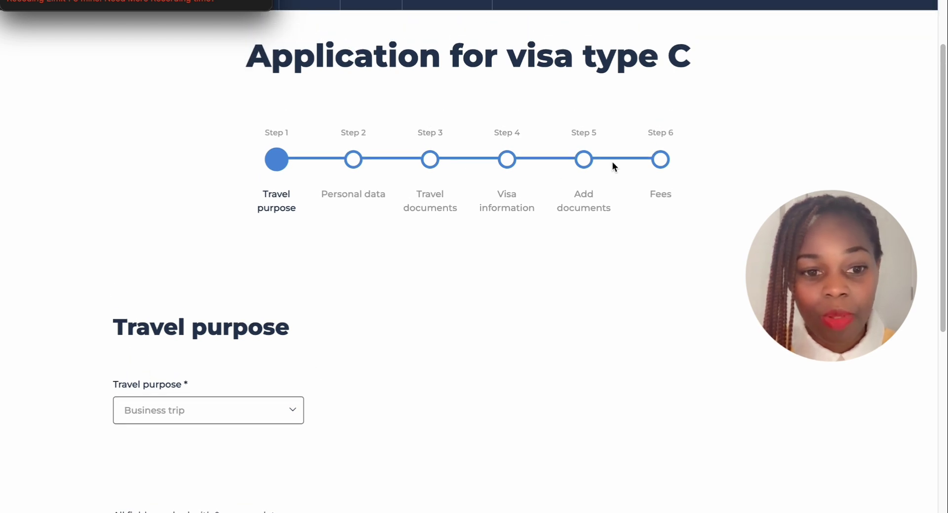
pyautogui.scroll(-4, 239, 328)
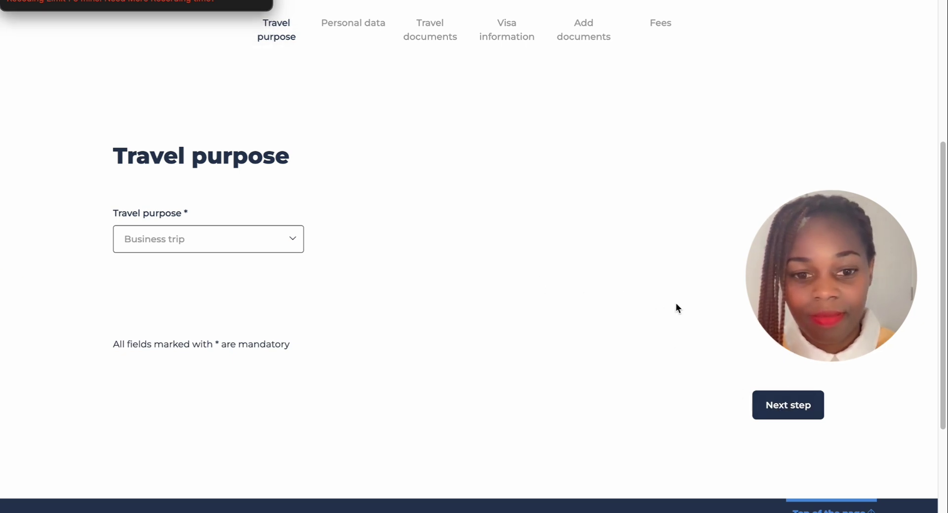
# Move the Visa C application on from Travel purpose to the Personal data step
pyautogui.click(781, 406)
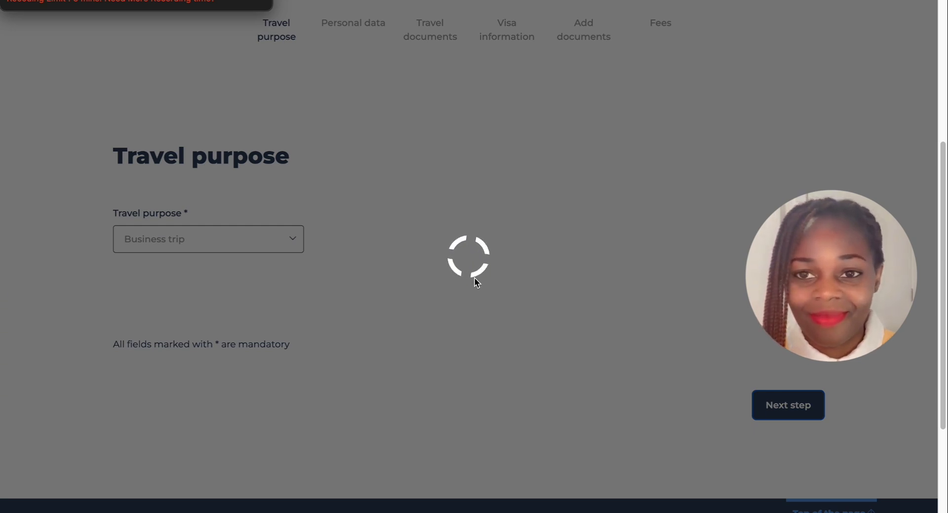
pyautogui.scroll(-2, 377, 326)
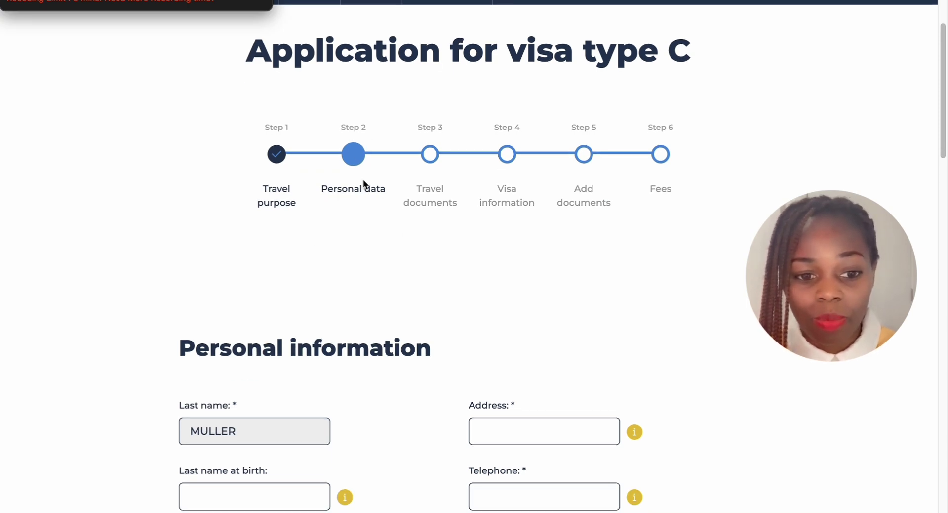
pyautogui.scroll(-3, 479, 343)
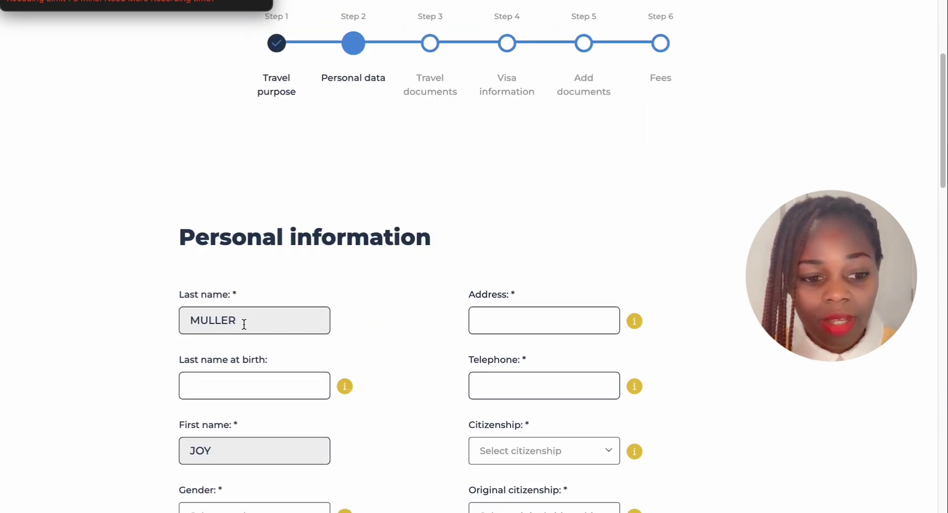
pyautogui.scroll(-1, 244, 324)
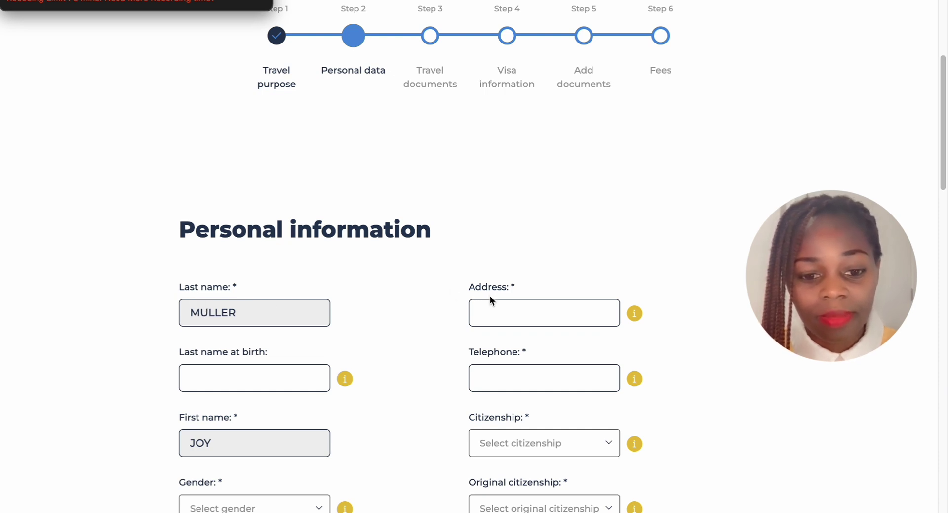
pyautogui.scroll(-3, 266, 368)
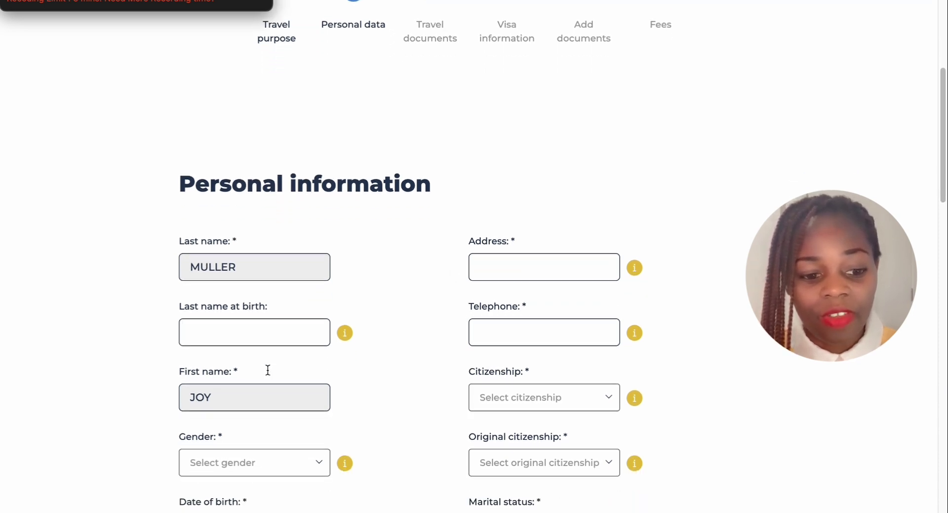
pyautogui.scroll(-8, 282, 374)
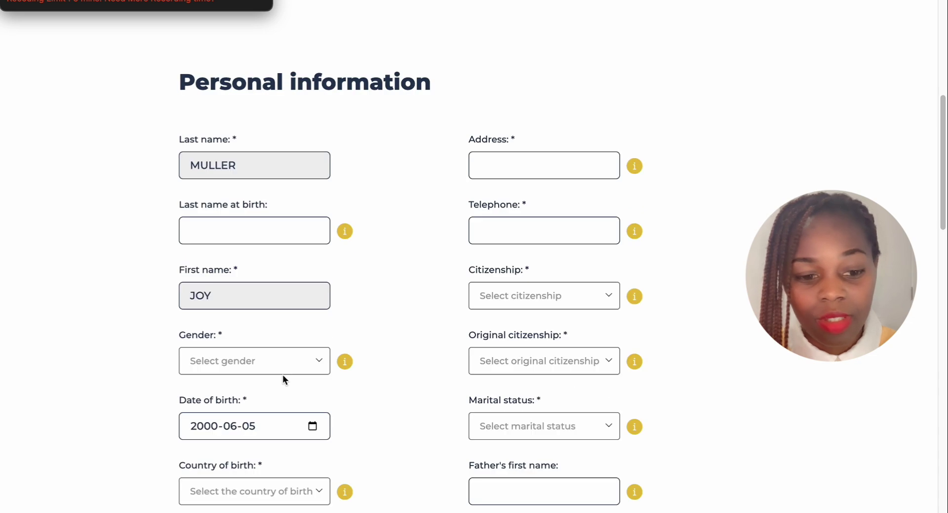
pyautogui.scroll(-3, 282, 378)
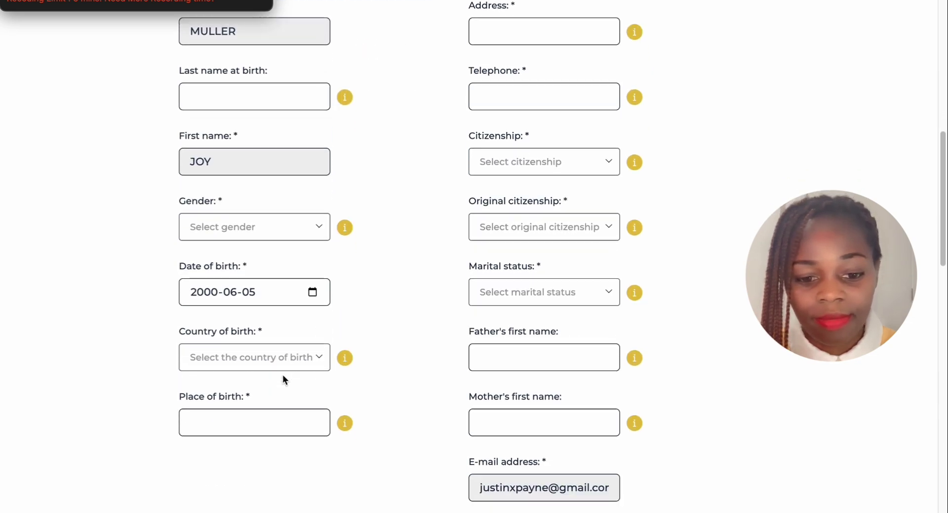
pyautogui.scroll(-2, 283, 374)
pyautogui.scroll(1, 283, 373)
pyautogui.scroll(-9, 284, 374)
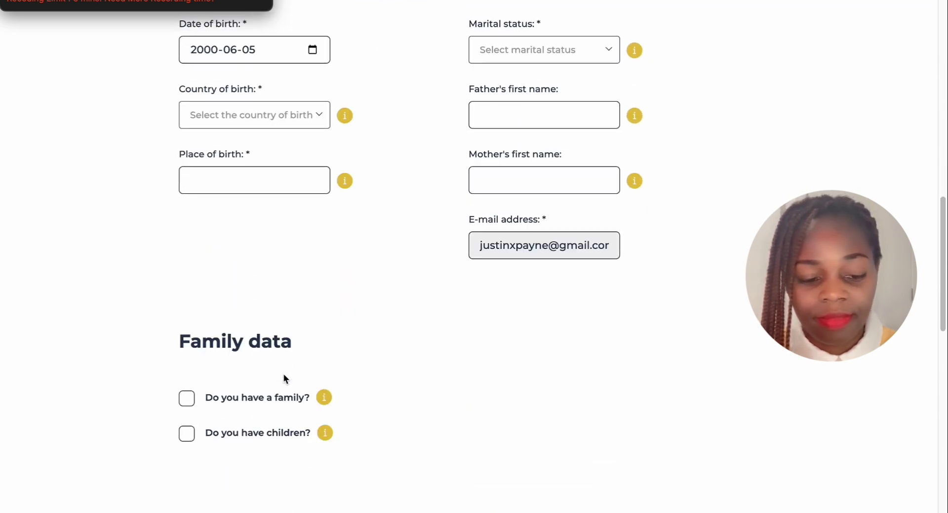
pyautogui.scroll(-17, 284, 374)
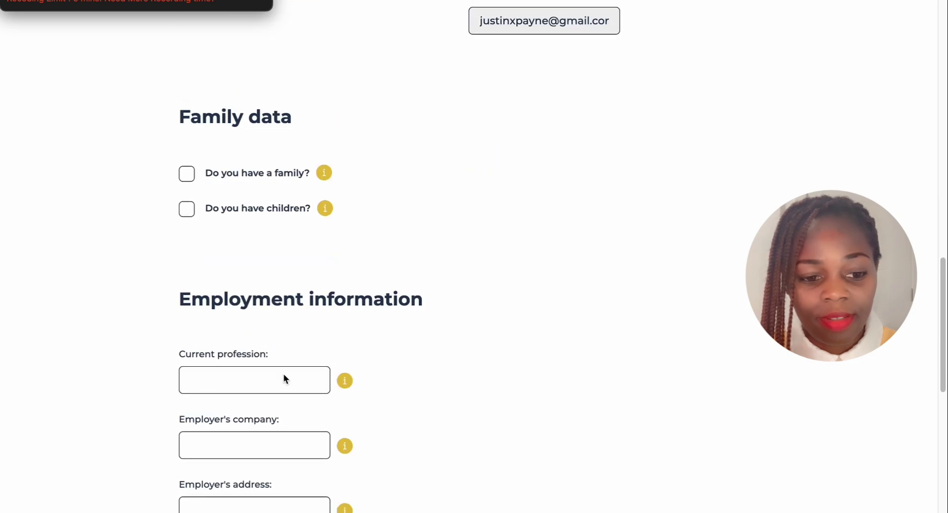
pyautogui.scroll(-7, 283, 373)
pyautogui.scroll(20, 283, 374)
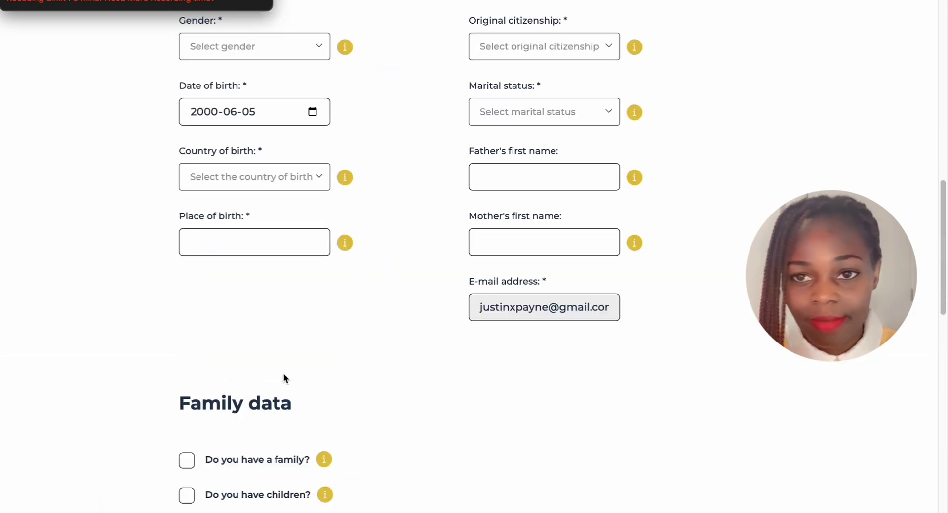
pyautogui.scroll(4, 284, 374)
pyautogui.scroll(-3, 283, 377)
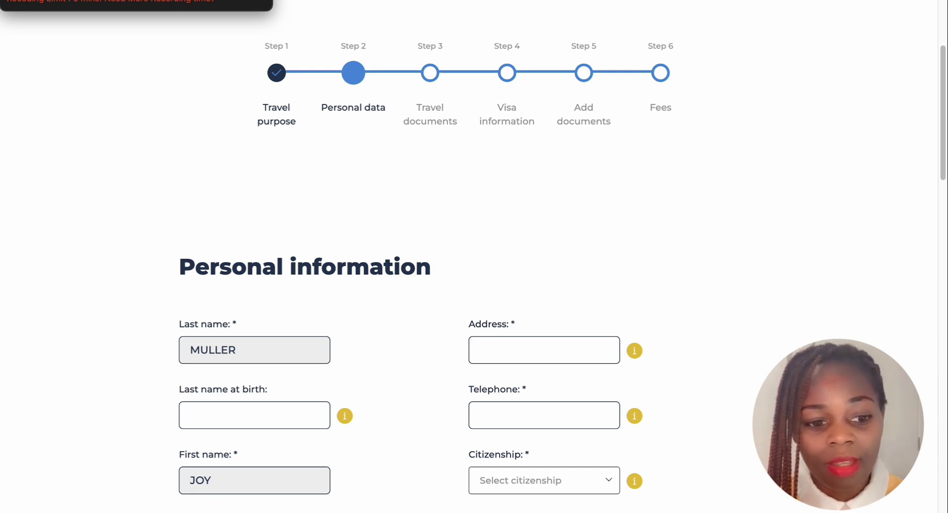
pyautogui.scroll(-3, 228, 6)
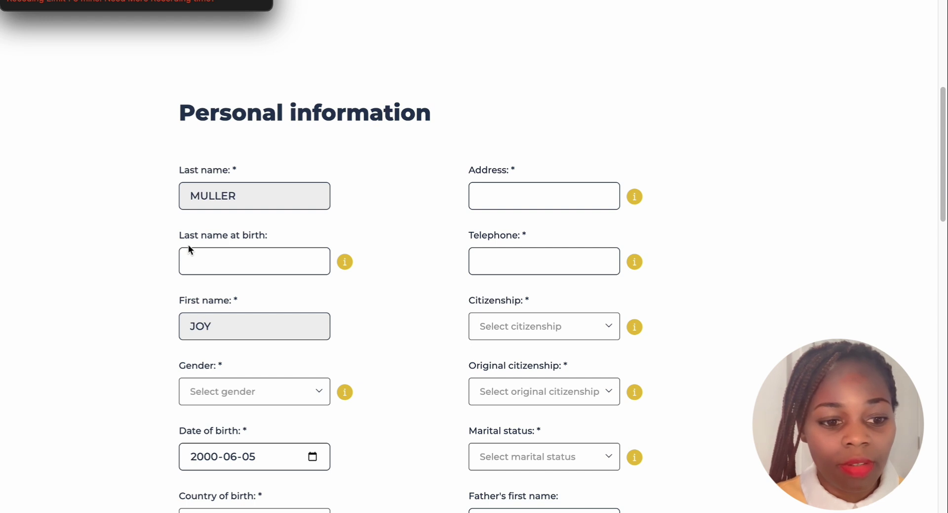
pyautogui.scroll(-1, 276, 245)
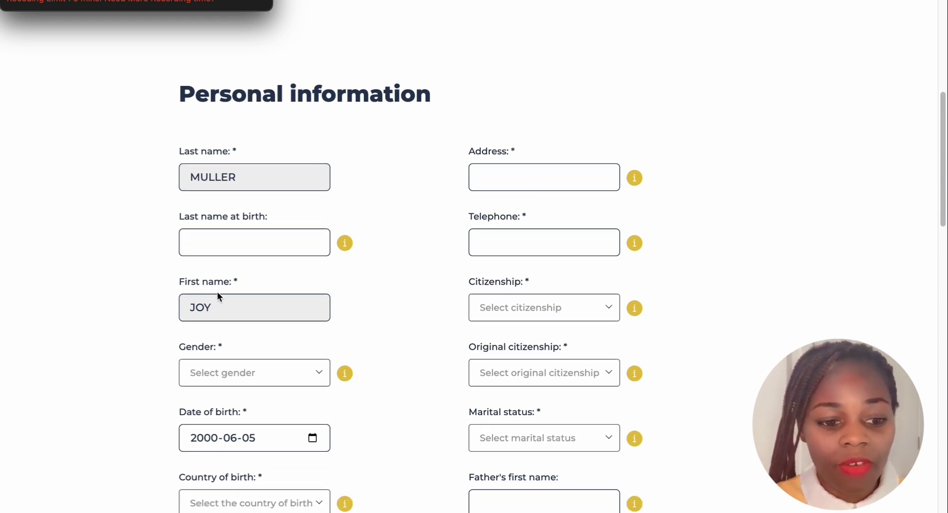
pyautogui.scroll(-1, 326, 236)
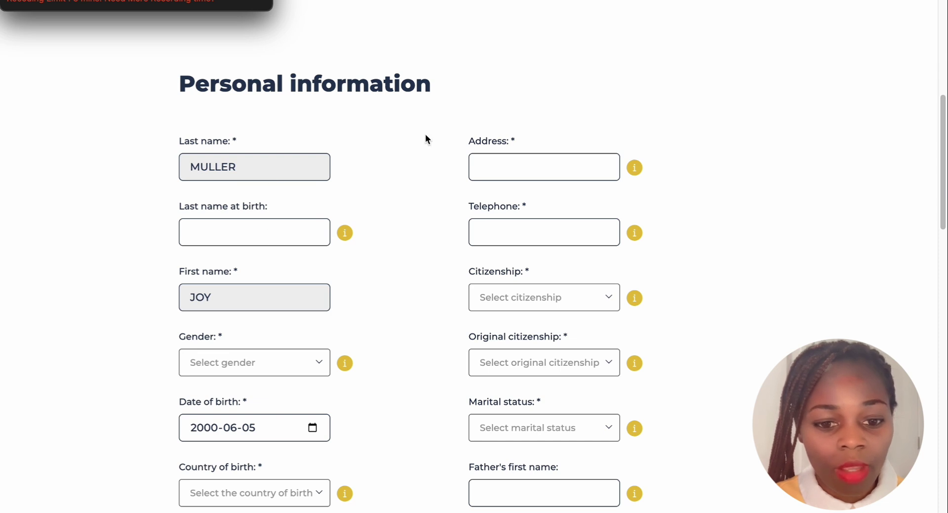
pyautogui.scroll(-1, 292, 280)
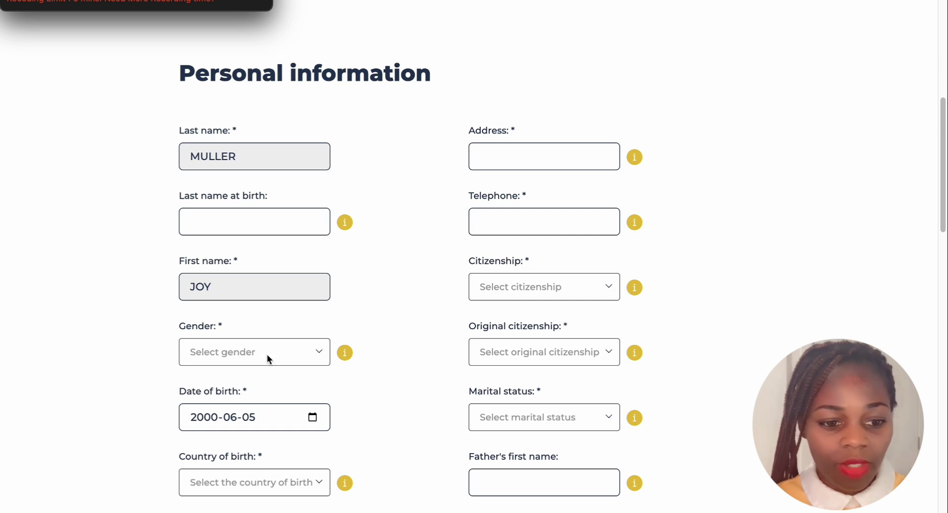
pyautogui.scroll(-1, 266, 311)
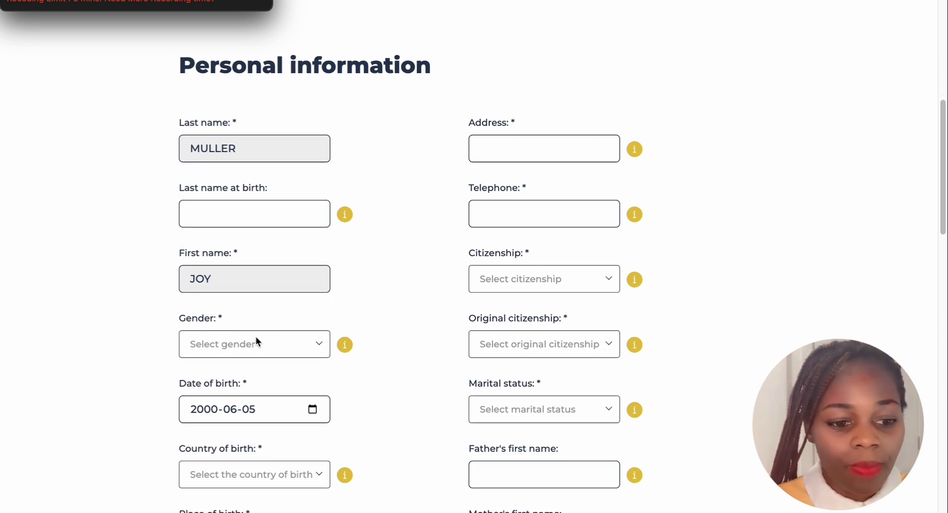
pyautogui.scroll(-2, 295, 340)
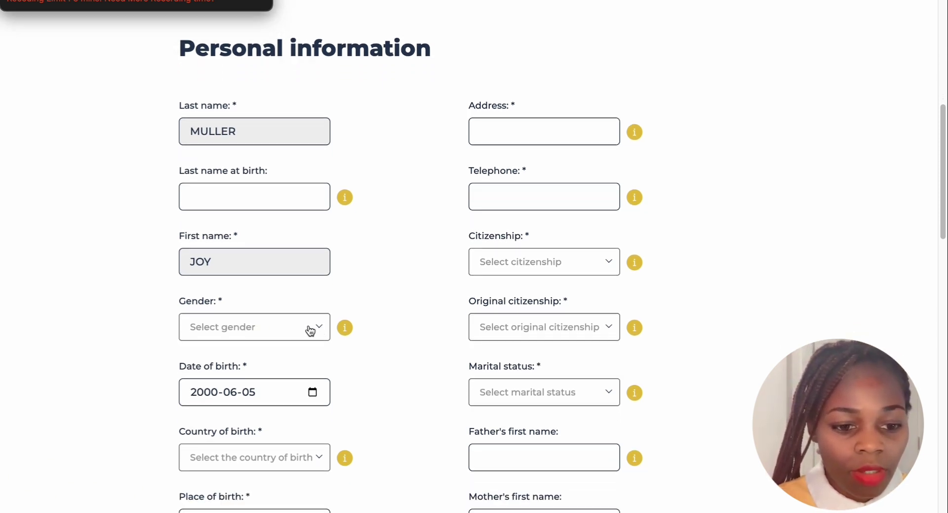
# Set the applicant's gender to Female
pyautogui.click(317, 328)
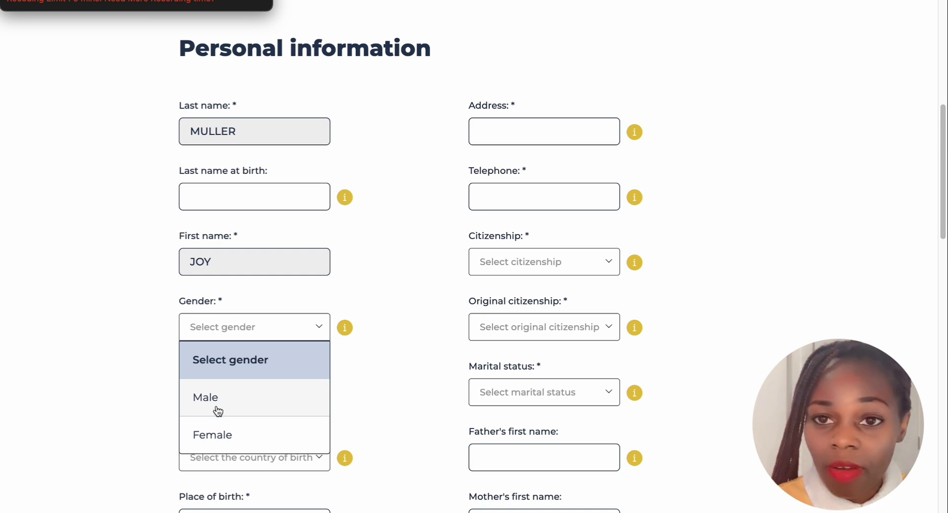
pyautogui.click(218, 437)
pyautogui.scroll(-3, 278, 303)
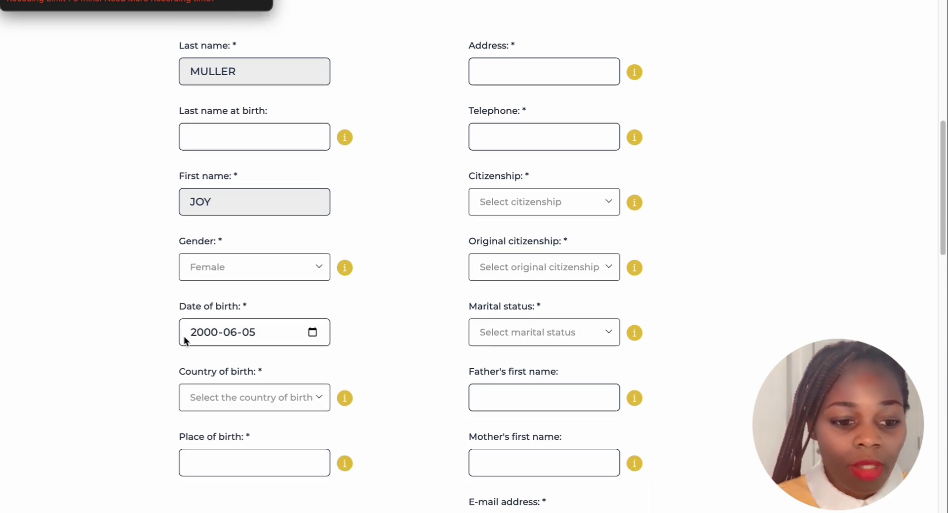
pyautogui.scroll(-1, 313, 335)
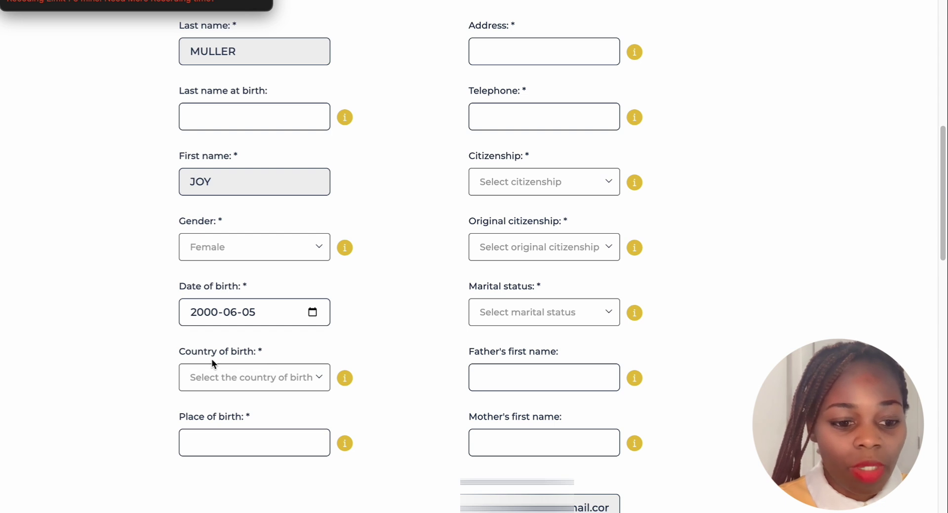
# Choose Uganda as the country of birth
pyautogui.click(316, 378)
pyautogui.scroll(-15, 240, 197)
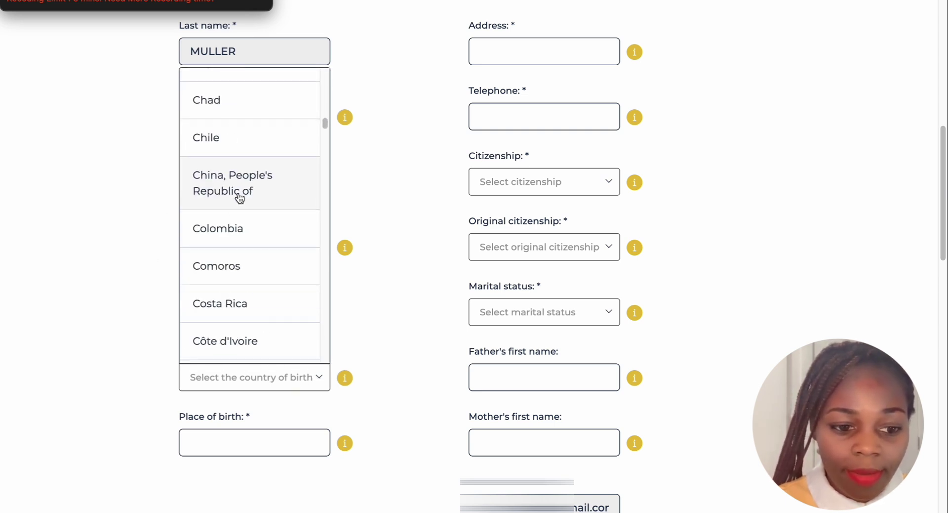
pyautogui.scroll(-20, 242, 196)
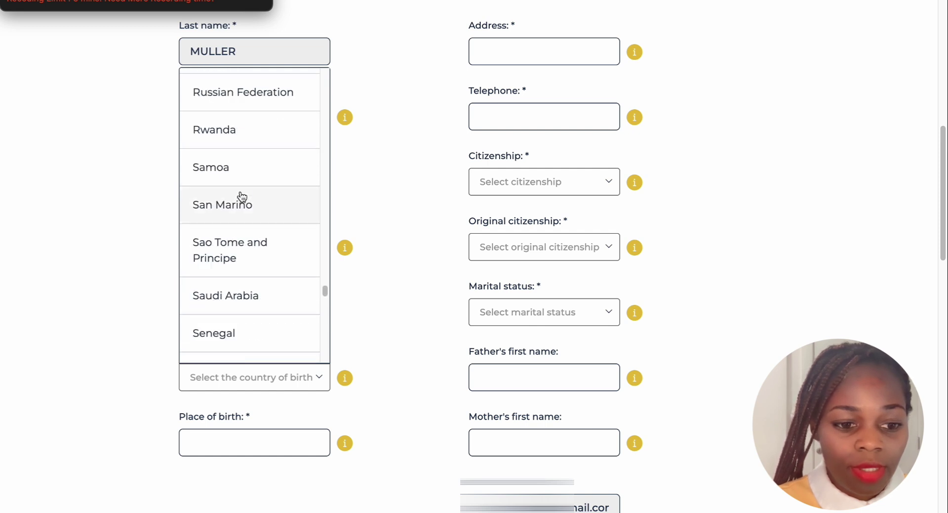
pyautogui.scroll(-5, 243, 196)
pyautogui.scroll(5, 242, 199)
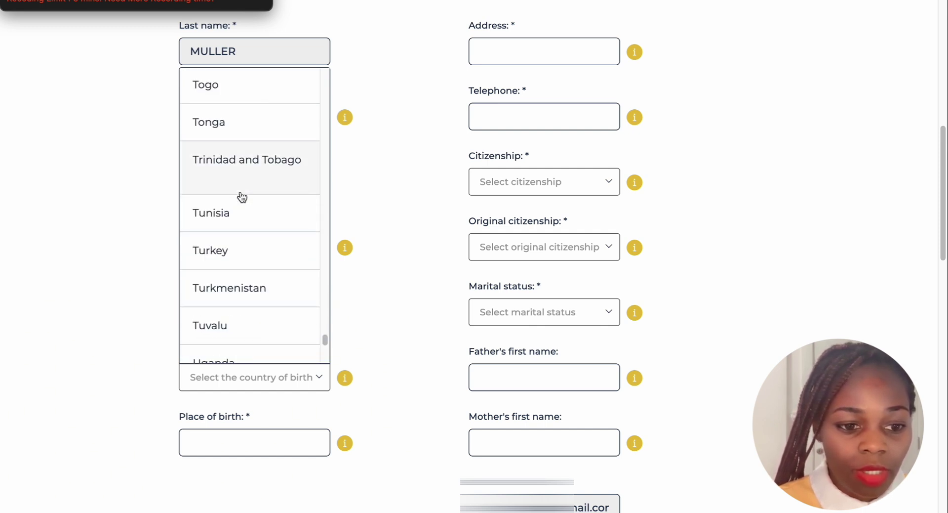
pyautogui.scroll(10, 240, 202)
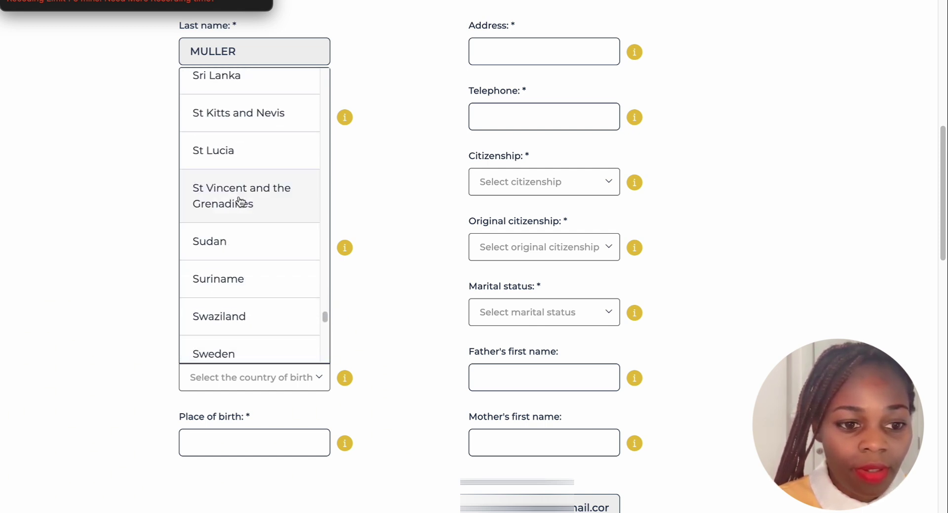
pyautogui.scroll(-8, 241, 200)
pyautogui.scroll(-6, 241, 200)
pyautogui.scroll(5, 241, 197)
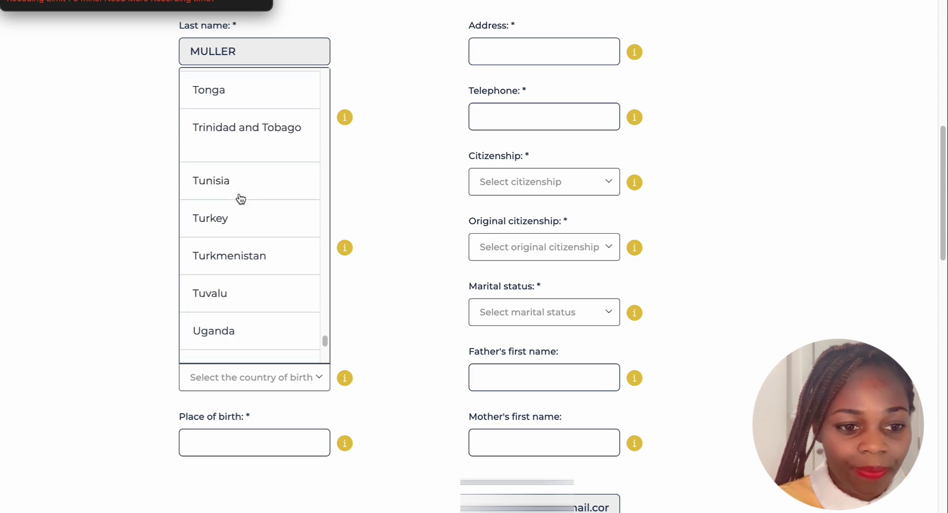
pyautogui.scroll(-2, 240, 199)
pyautogui.click(225, 245)
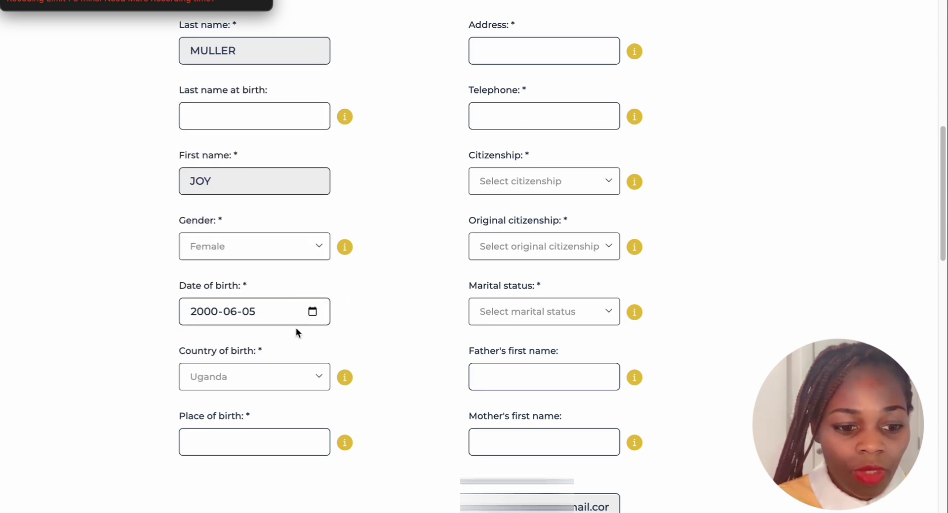
pyautogui.scroll(-1, 295, 327)
pyautogui.scroll(-2, 360, 348)
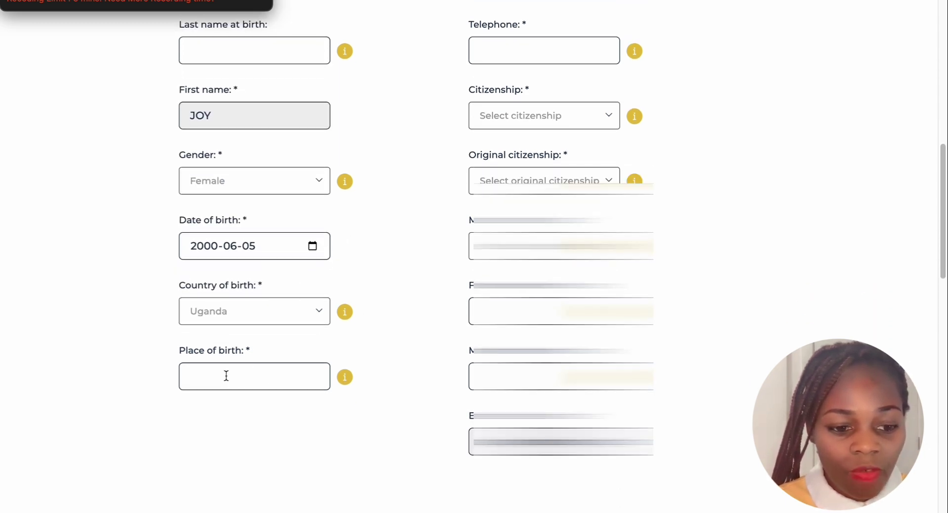
# Fill in the place of birth with the hospital name, correcting typos
pyautogui.click(227, 373)
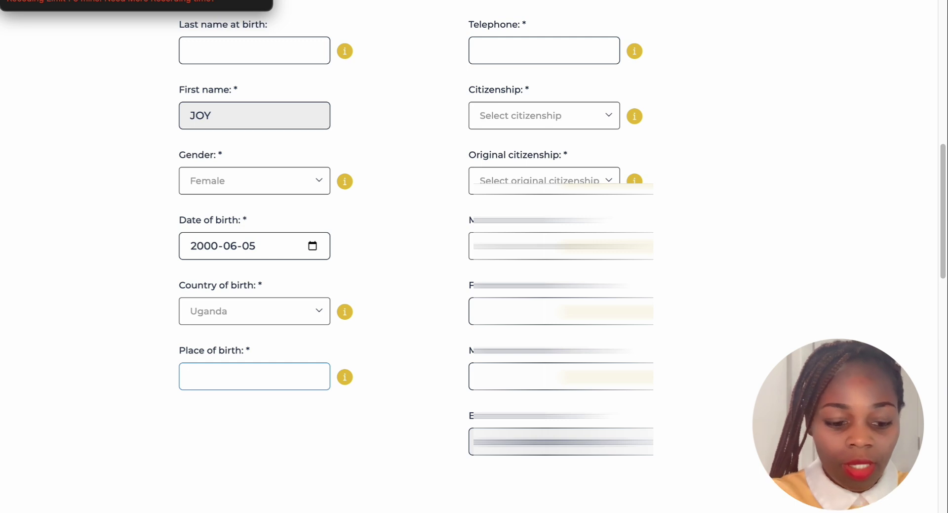
pyautogui.write('name of ')
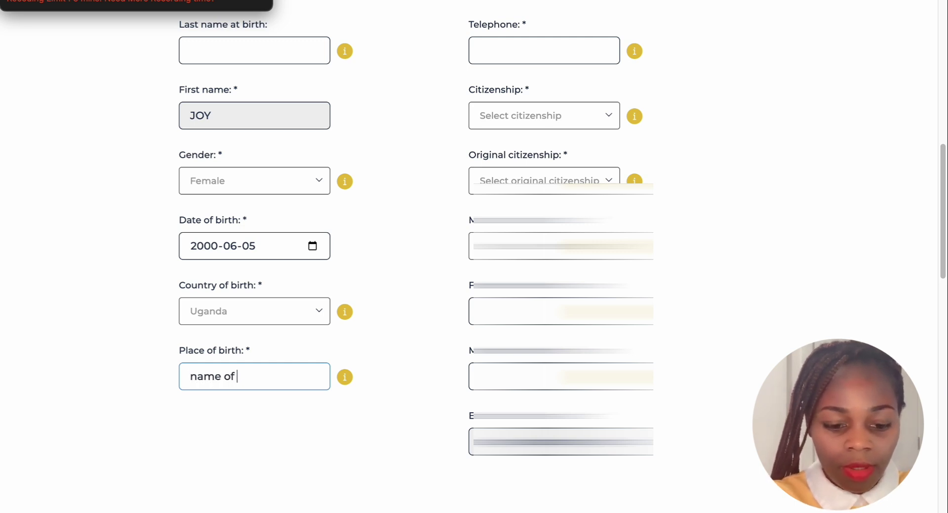
pyautogui.write('the hos')
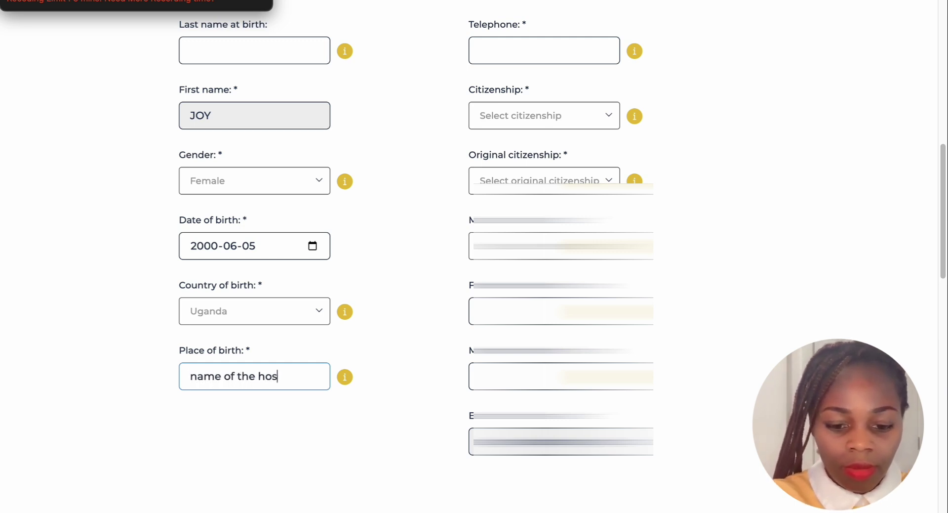
pyautogui.write('i')
pyautogui.press('BackSpace')
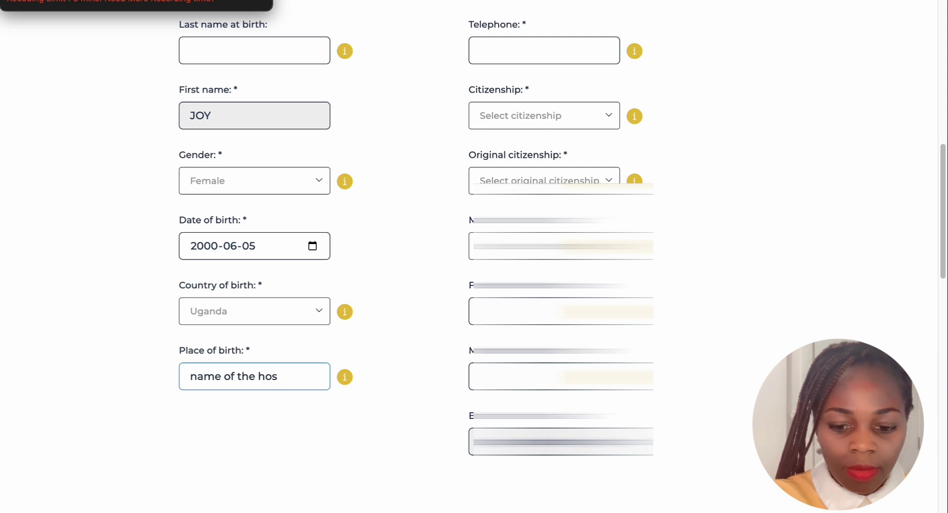
pyautogui.write('oita')
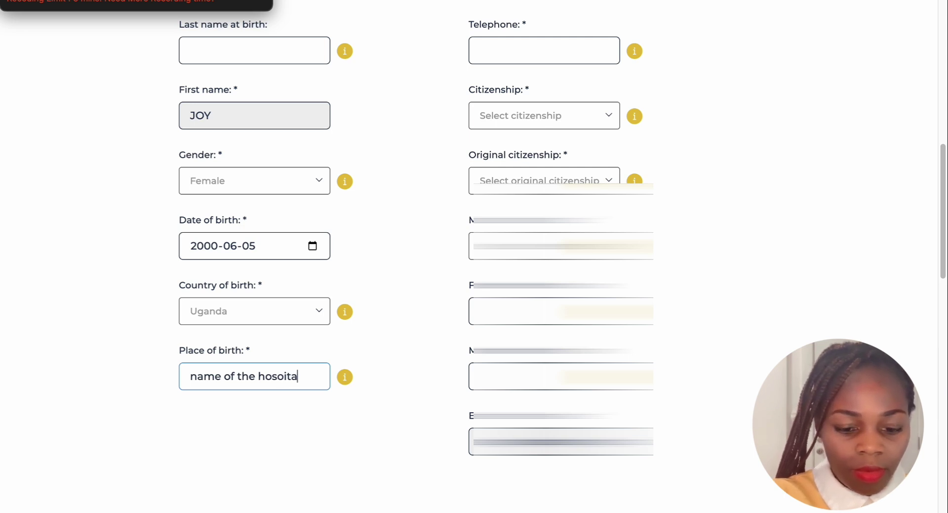
pyautogui.press('BackSpace')
pyautogui.press('BackSpace')
pyautogui.press('BackSpace')
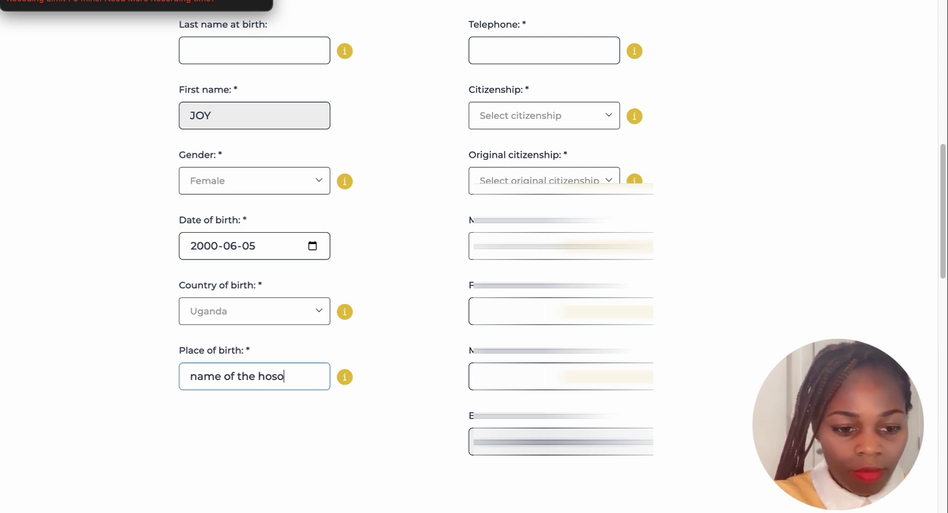
pyautogui.write('p')
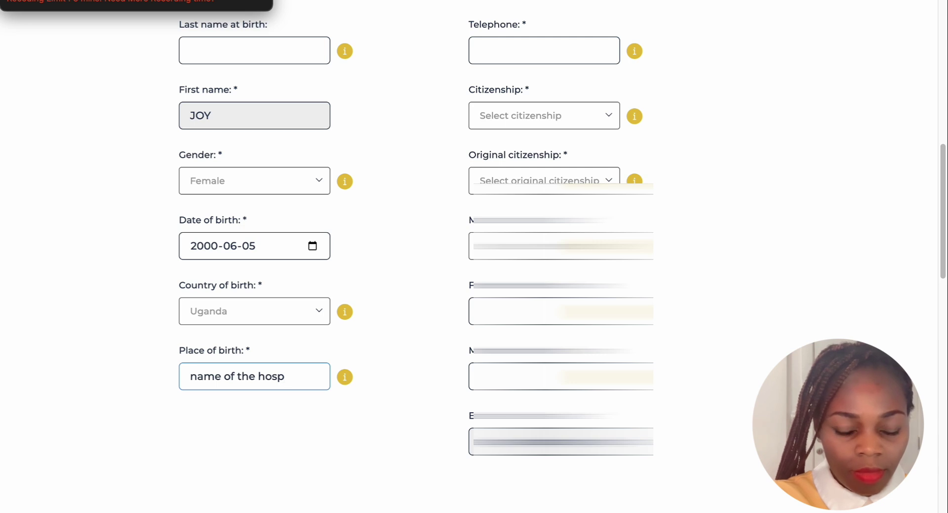
pyautogui.write('ital')
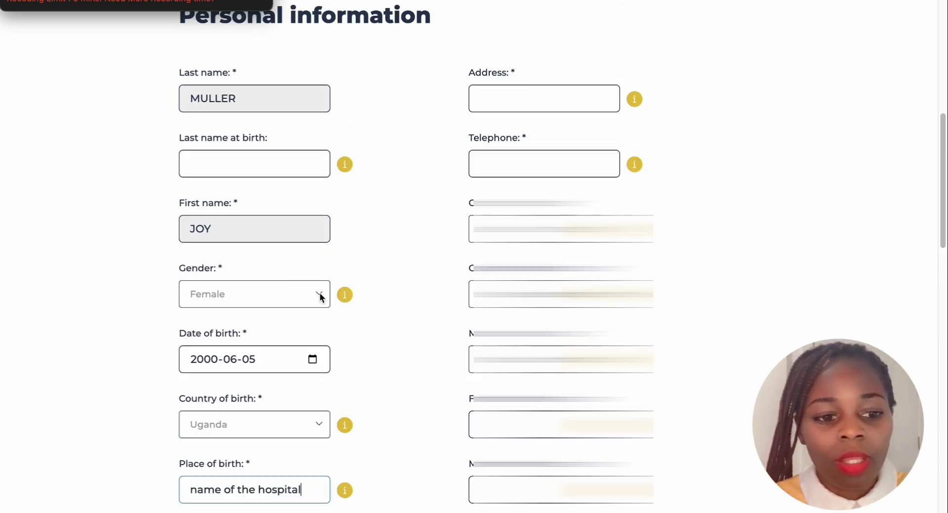
pyautogui.scroll(3, 319, 293)
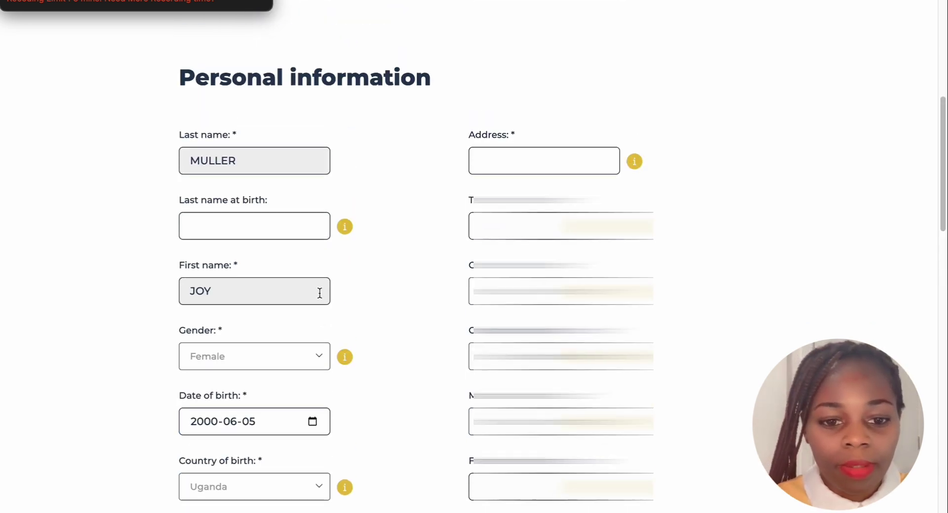
# Enter the address as 'plot no.+street dress', removing the stray trailing characters
pyautogui.click(493, 157)
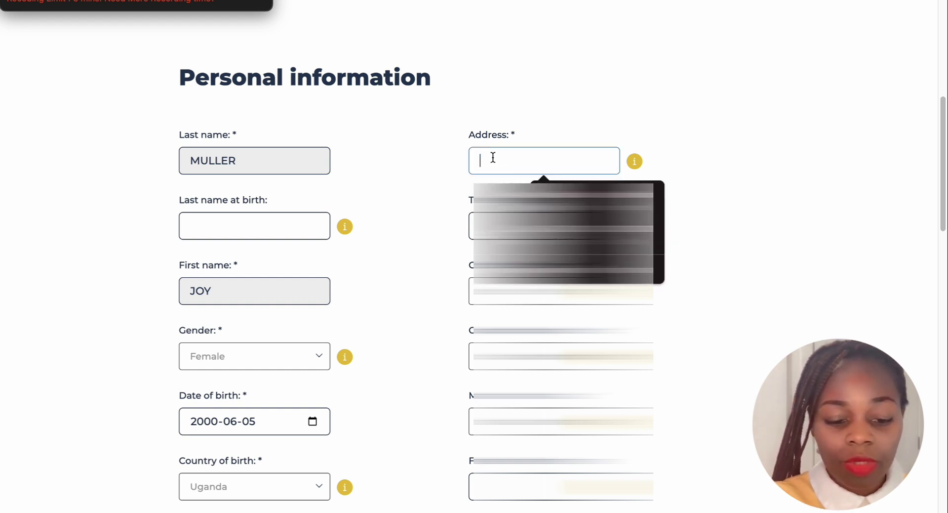
pyautogui.write('s')
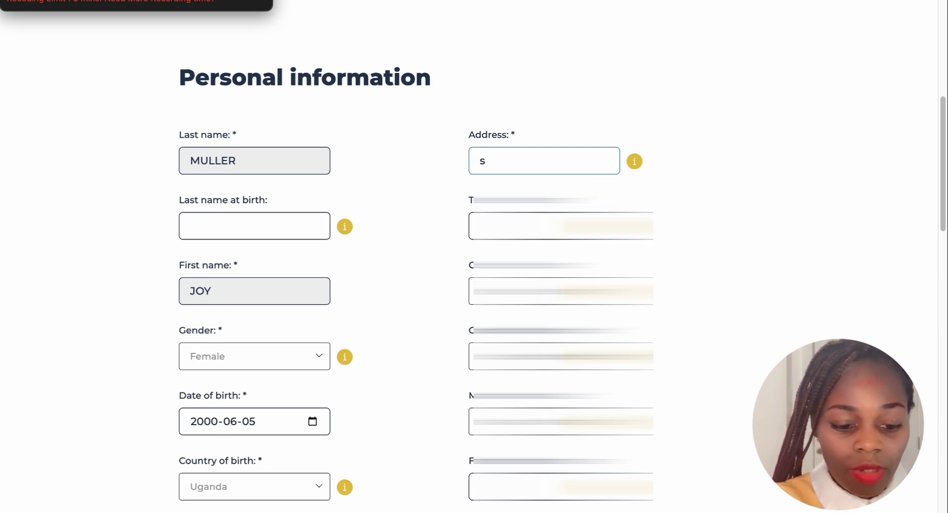
pyautogui.write('plot')
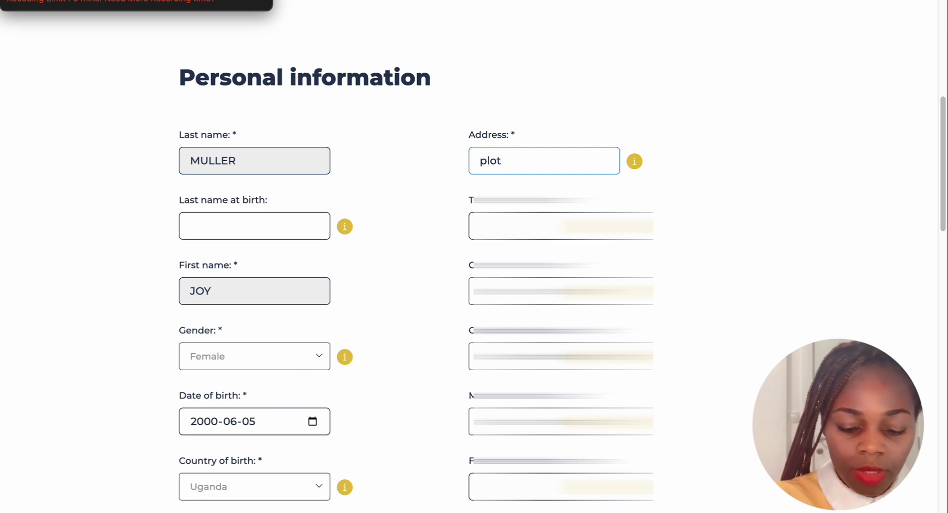
pyautogui.write(' no.')
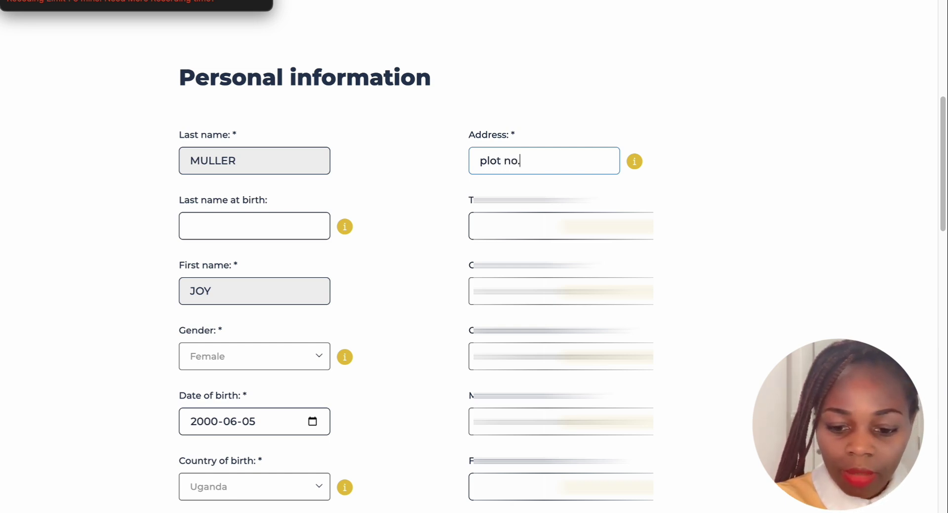
pyautogui.write('+')
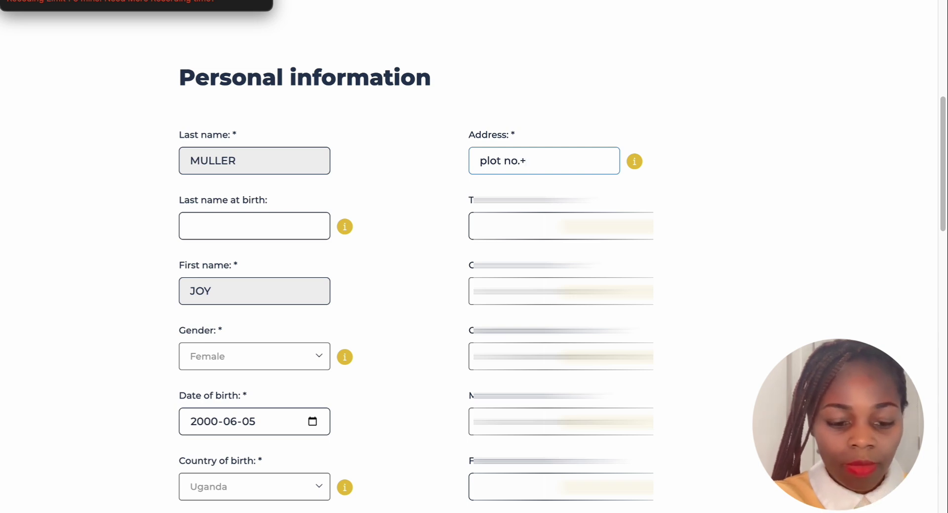
pyautogui.write('stree')
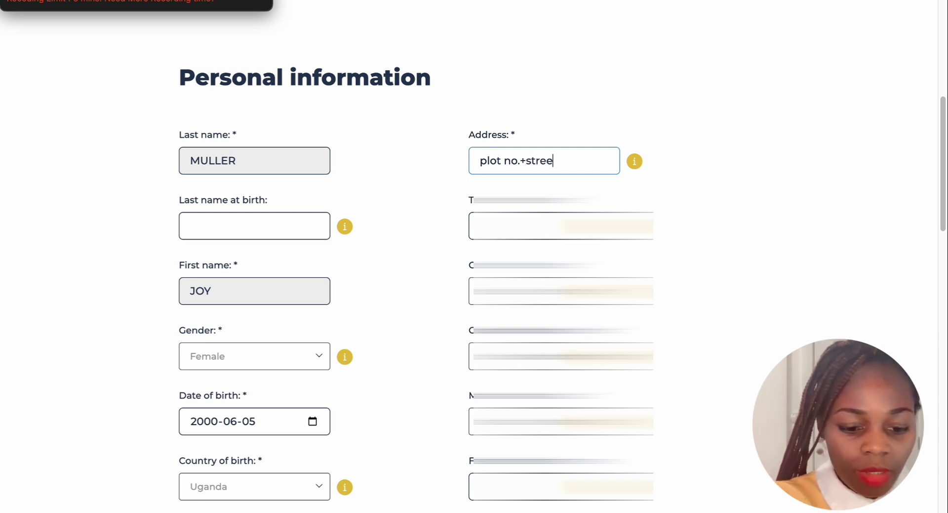
pyautogui.write('ta')
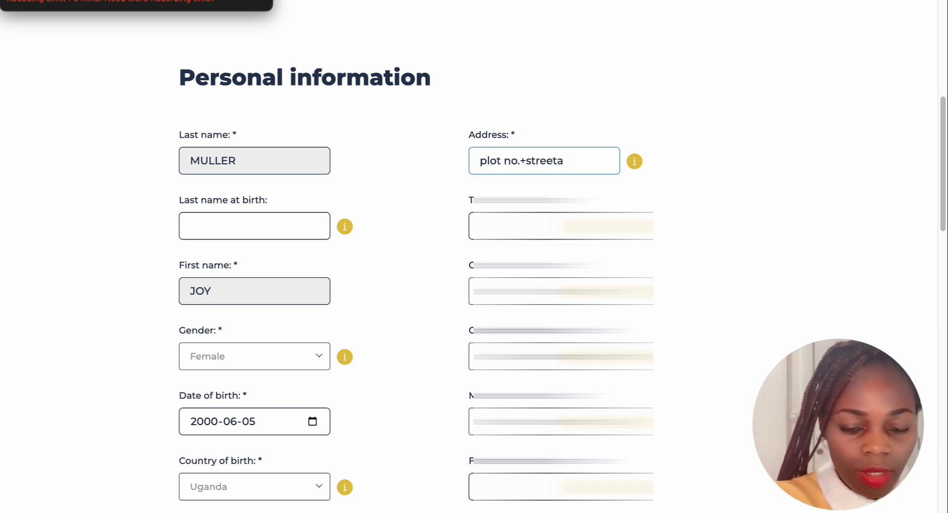
pyautogui.write('d')
pyautogui.press('BackSpace')
pyautogui.press('BackSpace')
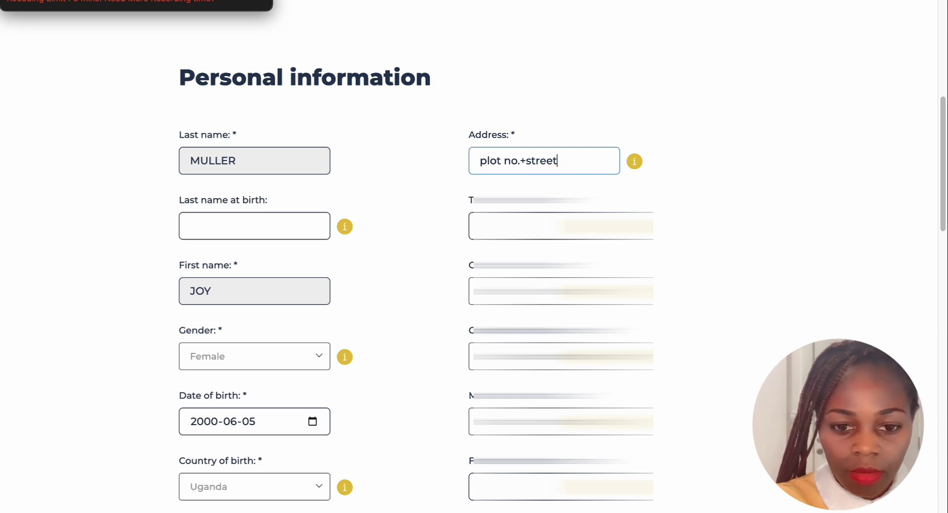
pyautogui.write('dress')
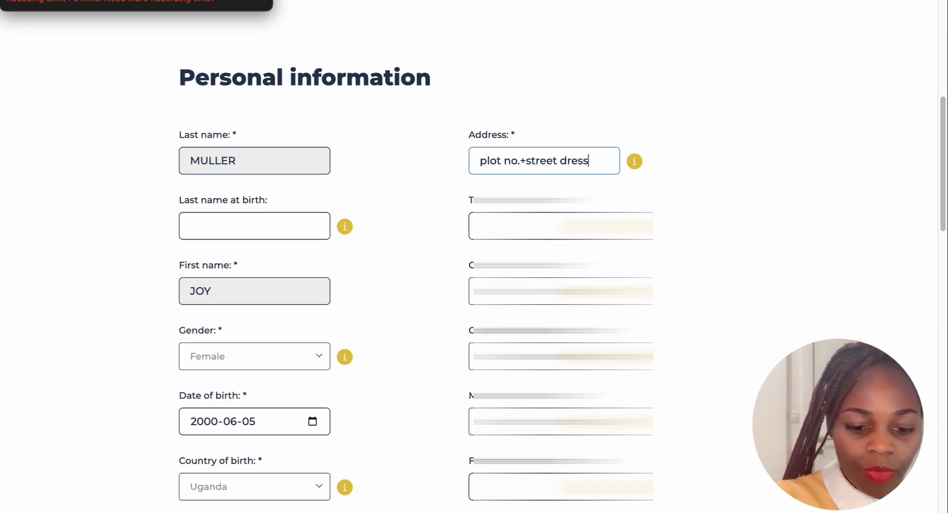
pyautogui.write('i')
pyautogui.press('BackSpace')
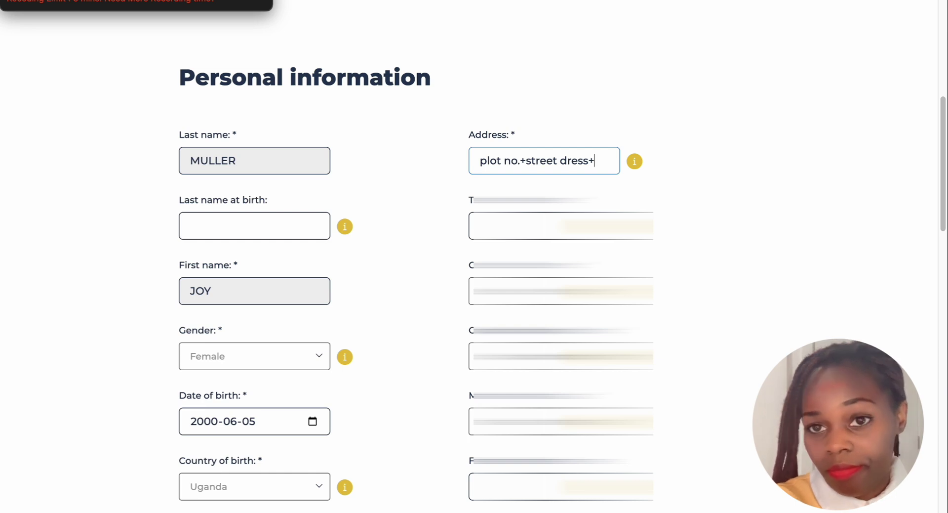
pyautogui.press('BackSpace')
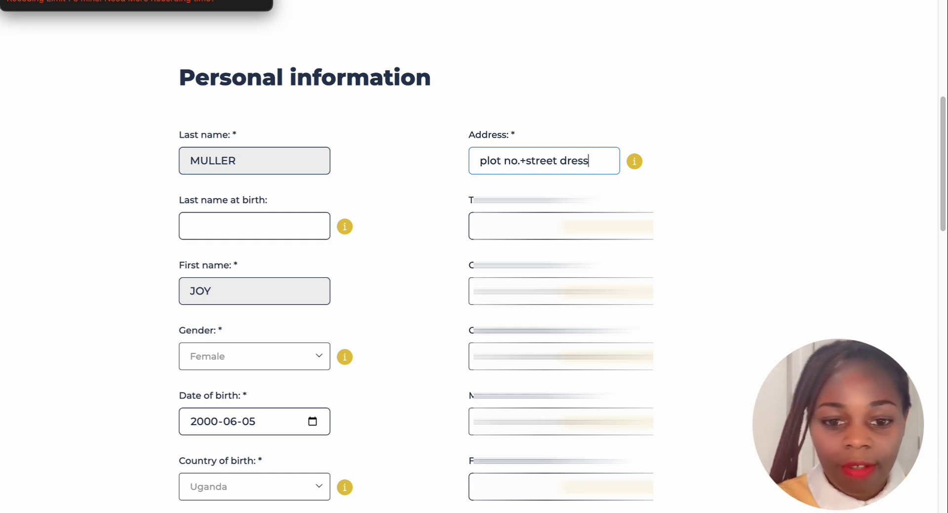
pyautogui.click(487, 225)
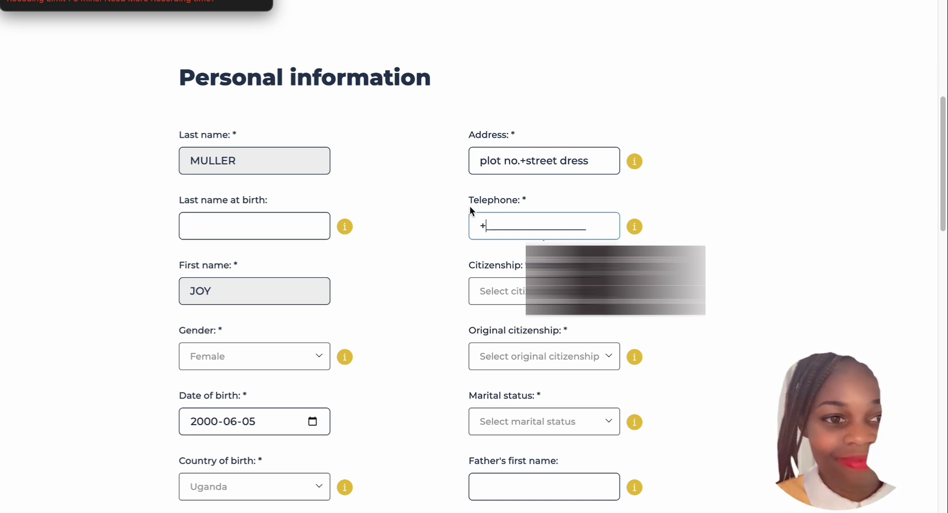
# Enter the applicant's telephone number, starting with Uganda's +256 code
pyautogui.click(136, 3)
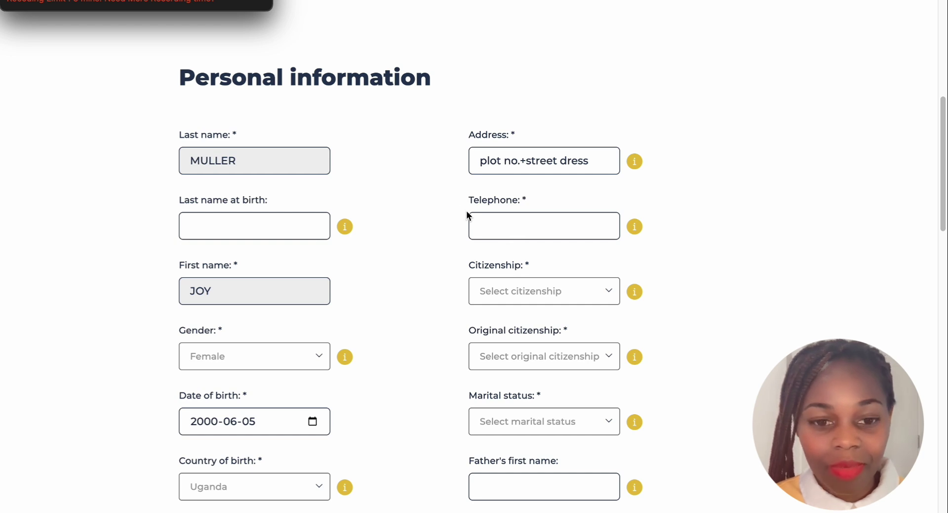
pyautogui.click(483, 224)
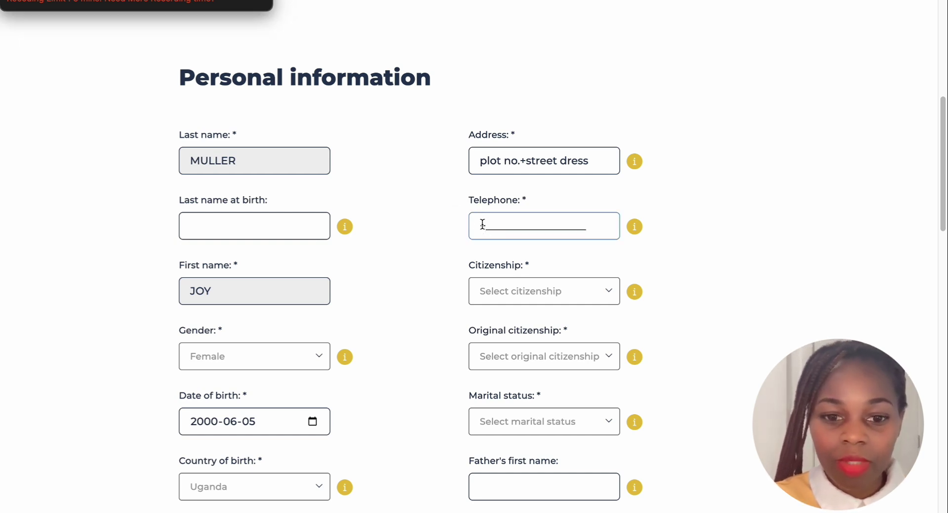
pyautogui.write('+')
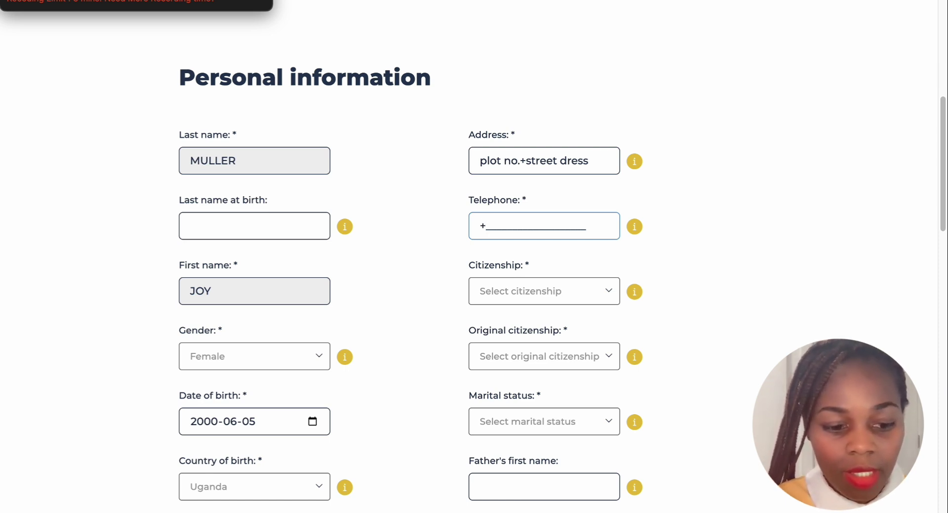
pyautogui.write('256')
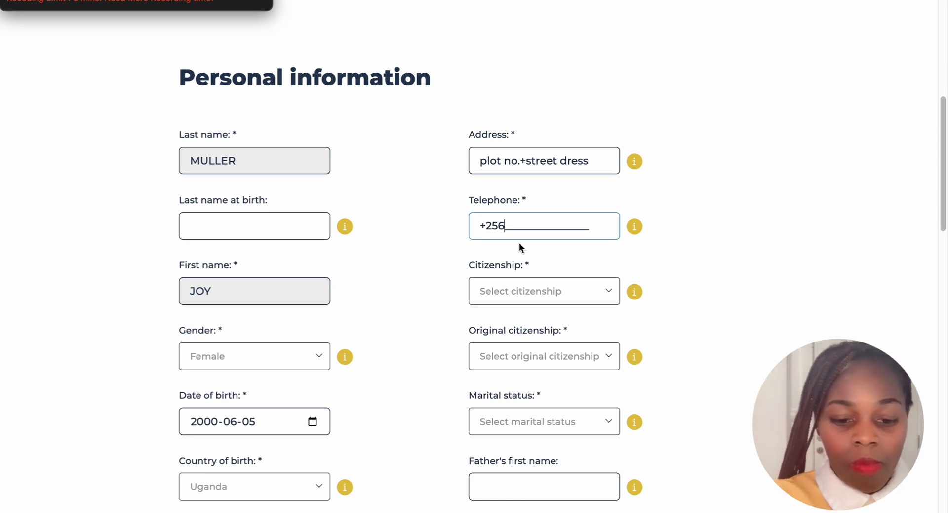
pyautogui.write('647773')
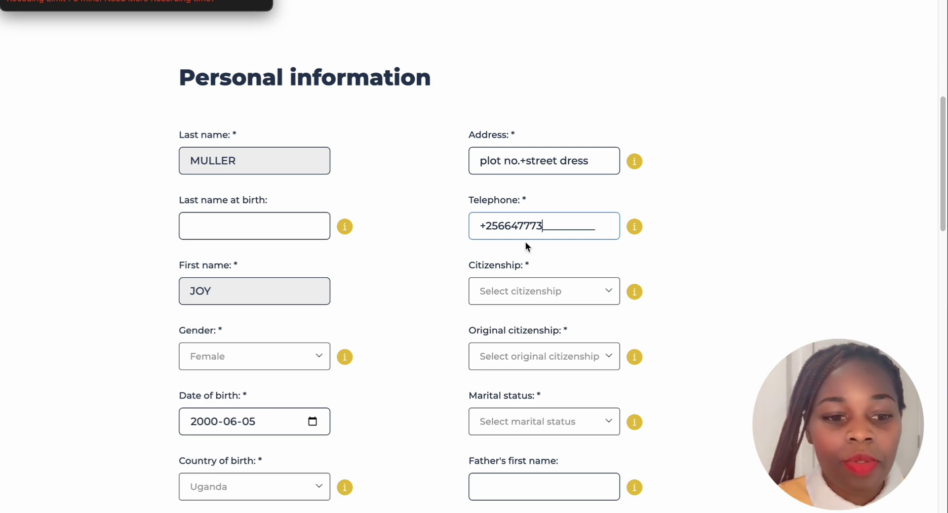
# Set citizenship to Uganda by searching 'ug' in the country list
pyautogui.click(612, 293)
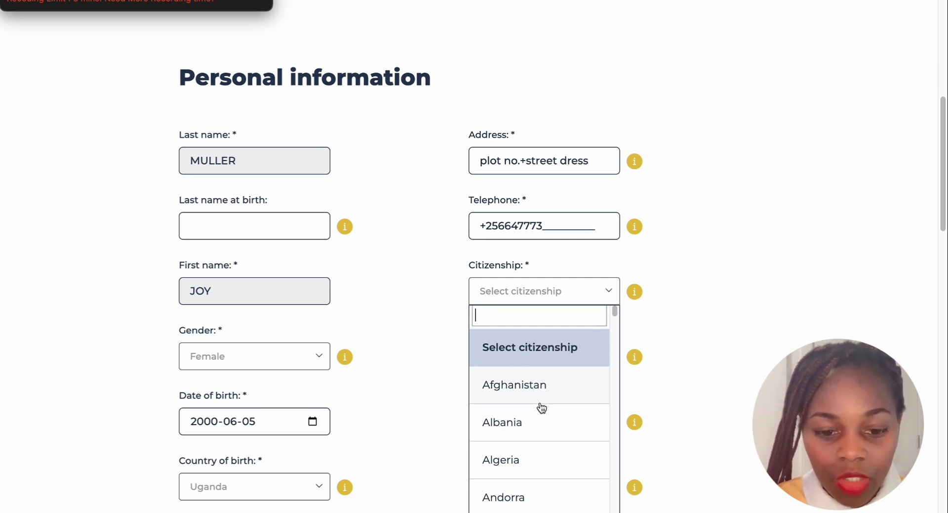
pyautogui.scroll(-8, 541, 403)
pyautogui.scroll(-5, 528, 381)
pyautogui.click(493, 287)
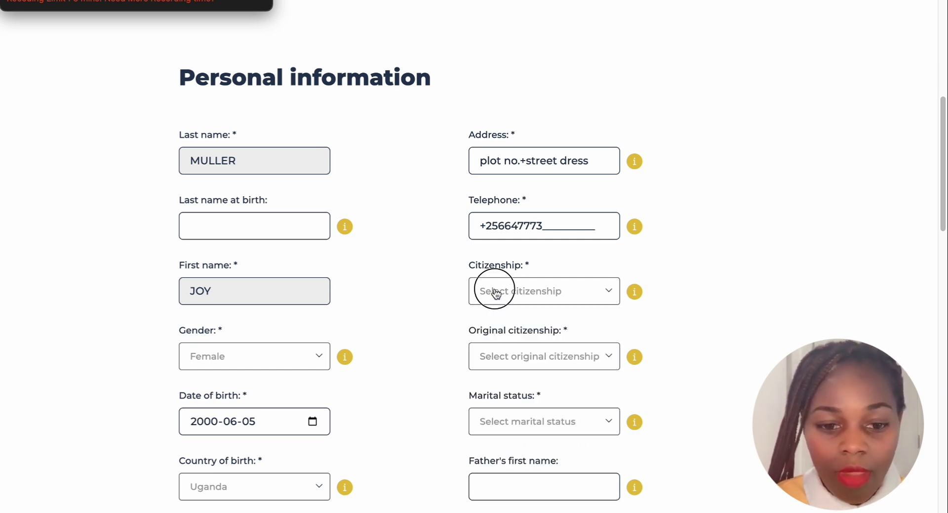
pyautogui.click(605, 292)
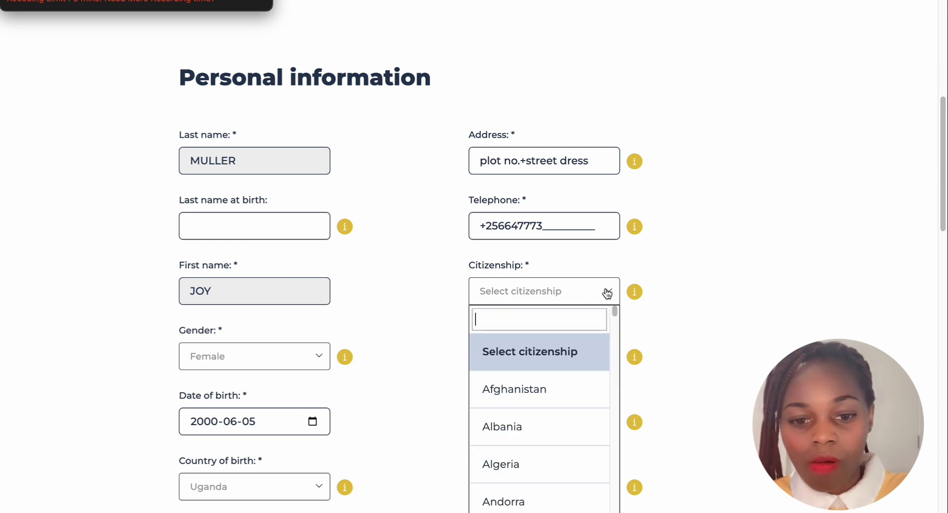
pyautogui.write('u')
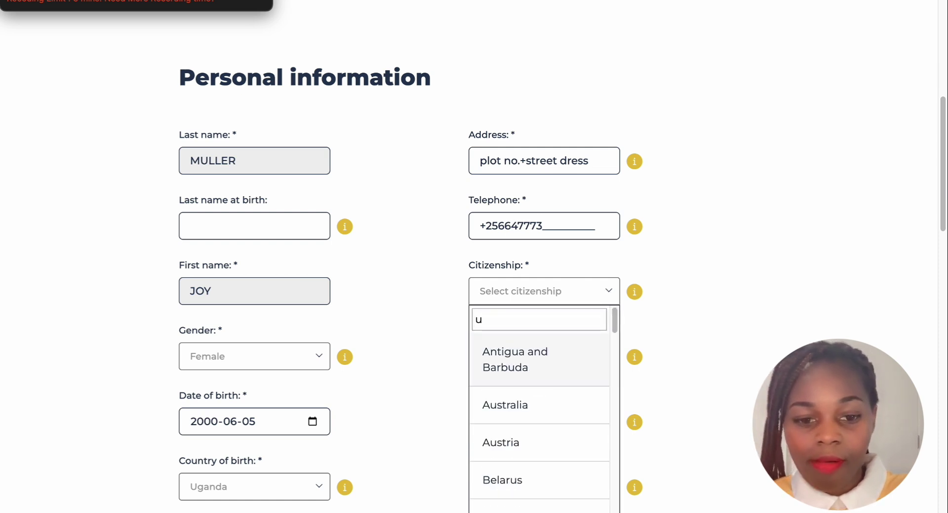
pyautogui.write('g')
pyautogui.click(528, 399)
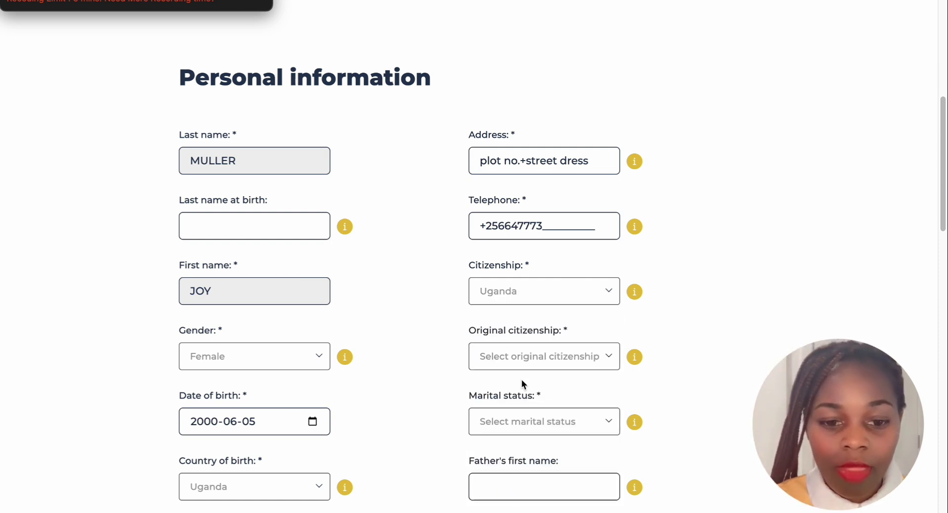
pyautogui.scroll(-1, 525, 355)
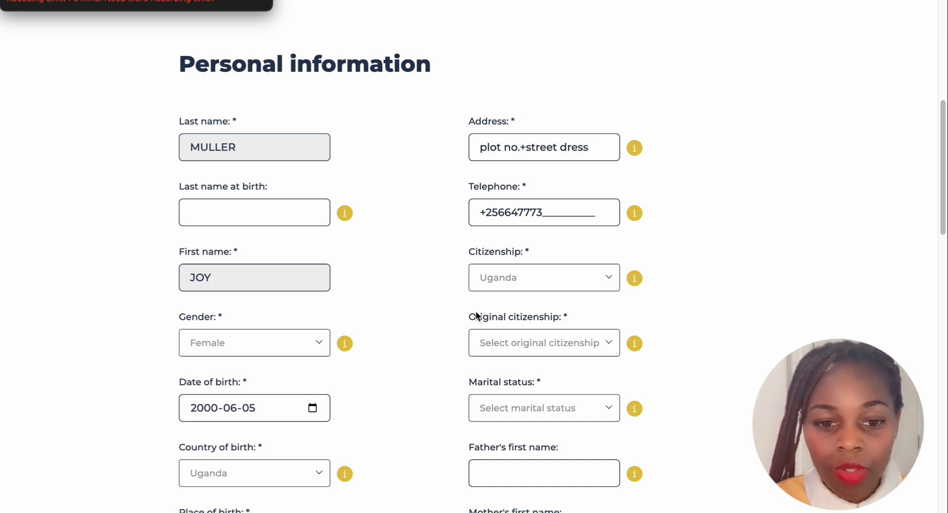
pyautogui.scroll(-2, 476, 311)
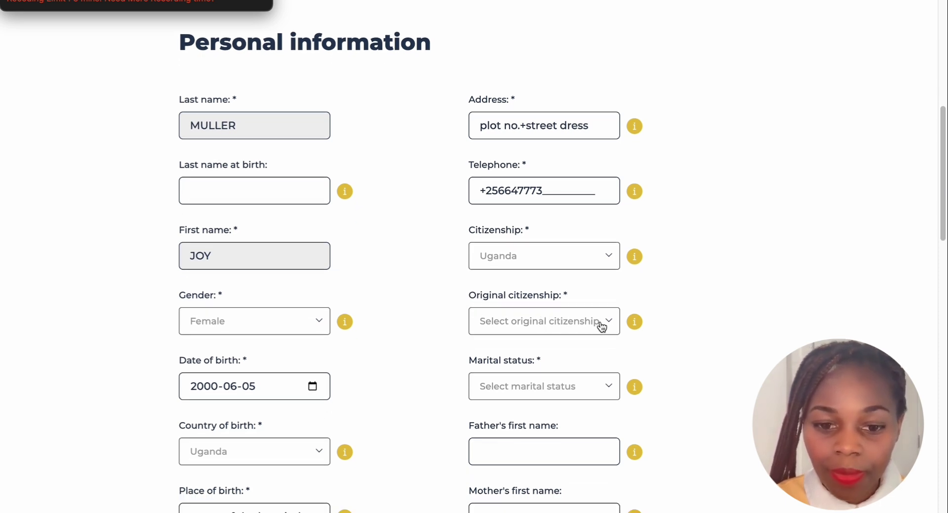
# Set original citizenship to Uganda, also found by searching 'ug'
pyautogui.click(602, 323)
pyautogui.scroll(-5, 525, 249)
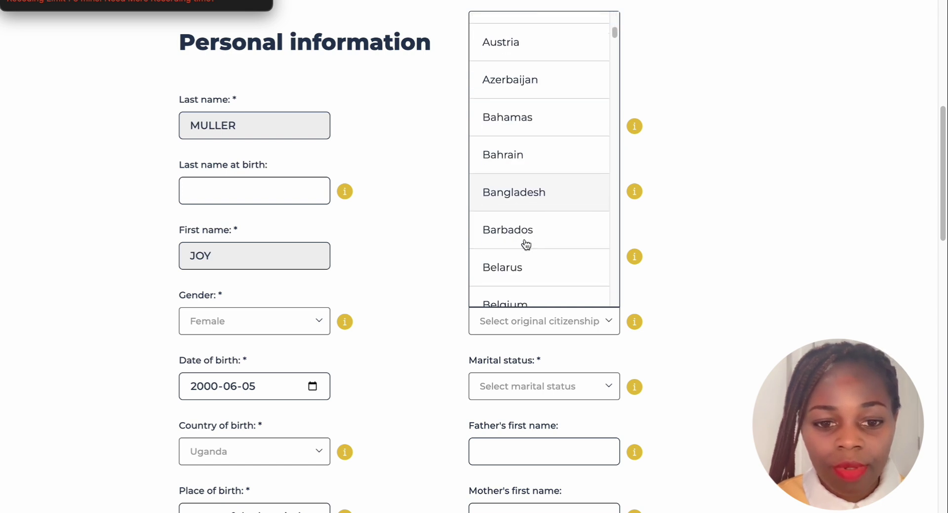
pyautogui.scroll(5, 525, 246)
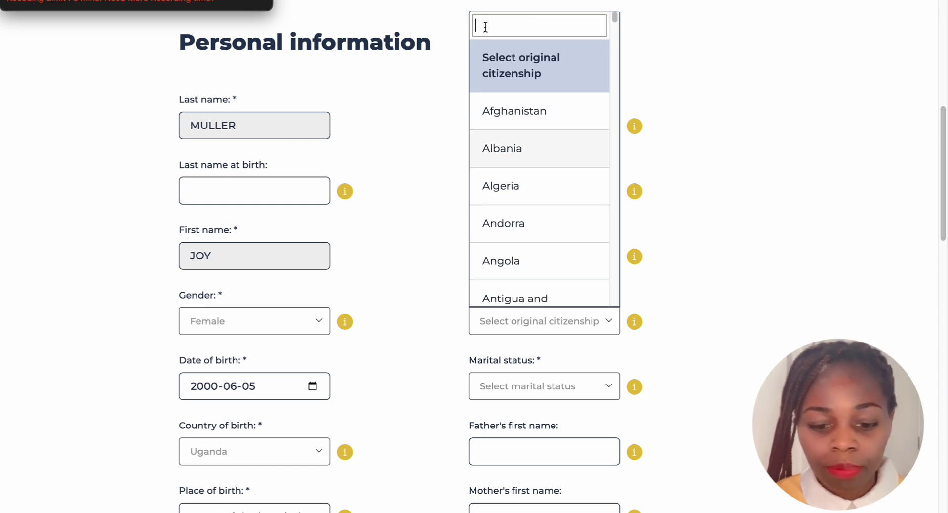
pyautogui.write('ug')
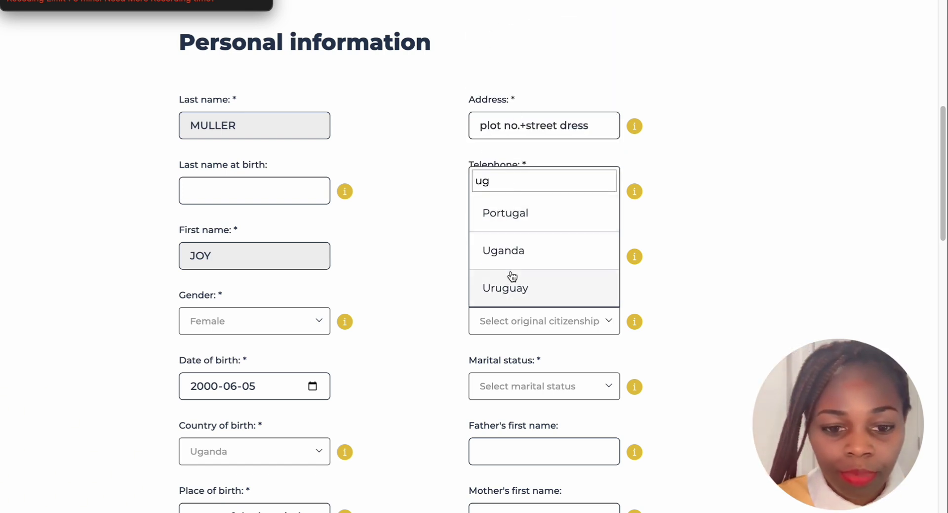
pyautogui.click(512, 250)
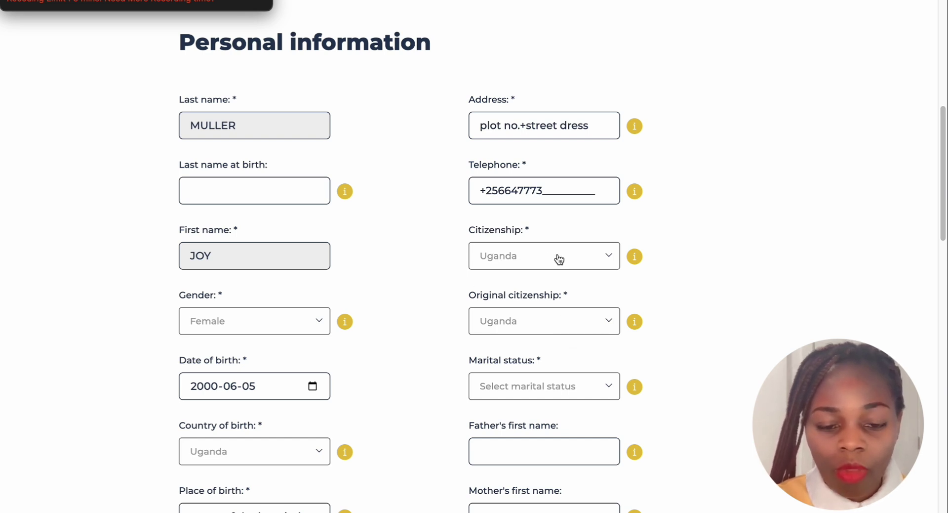
pyautogui.scroll(-3, 544, 354)
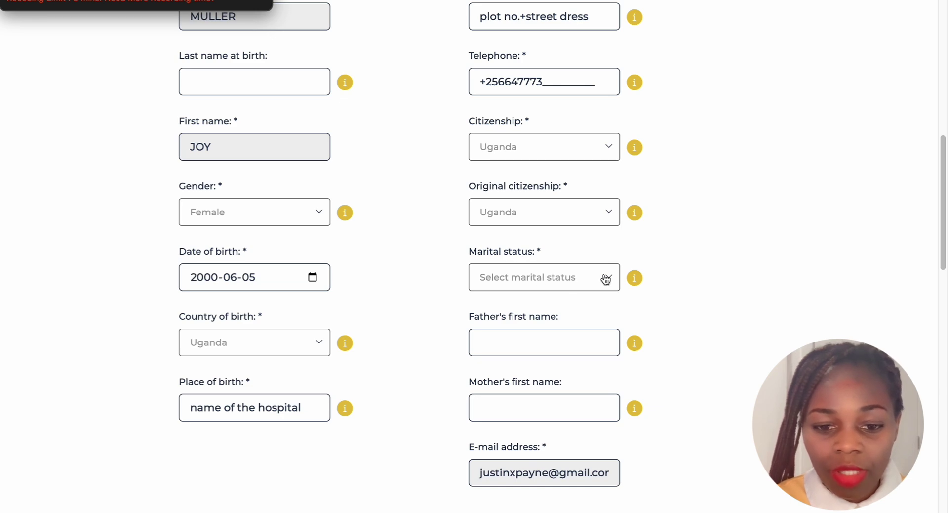
# Choose Single as the marital status
pyautogui.click(608, 278)
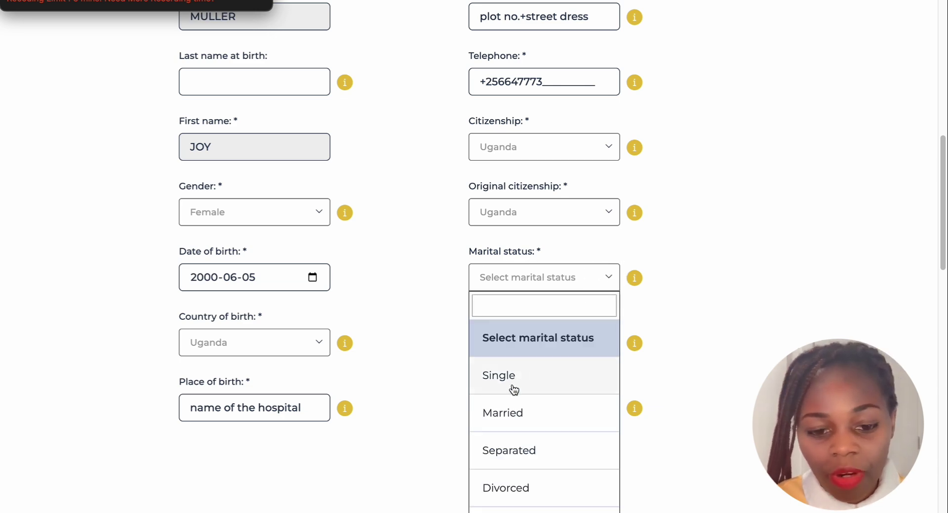
pyautogui.scroll(-5, 522, 375)
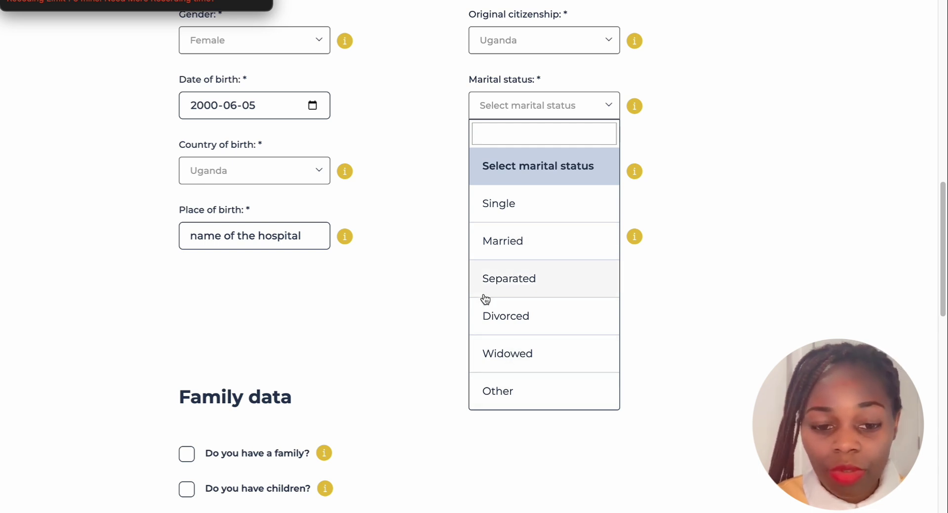
pyautogui.click(512, 210)
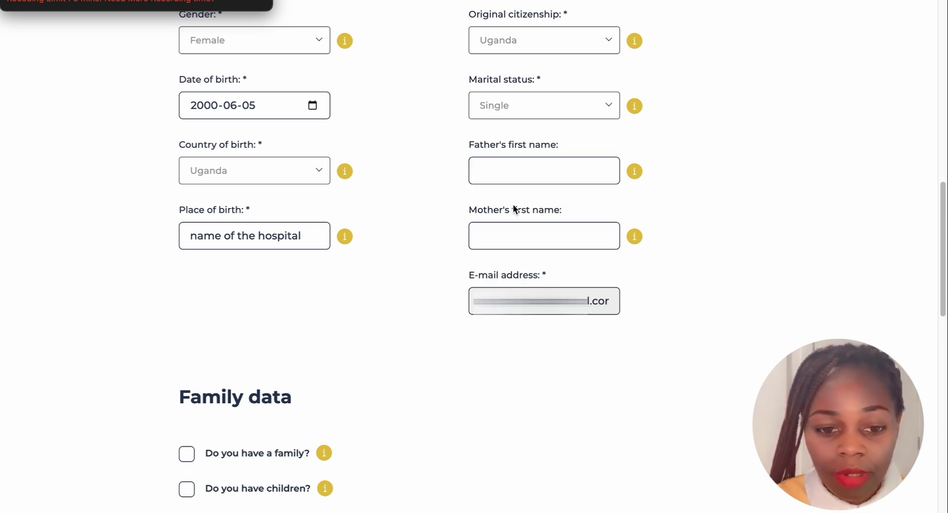
pyautogui.scroll(1, 516, 218)
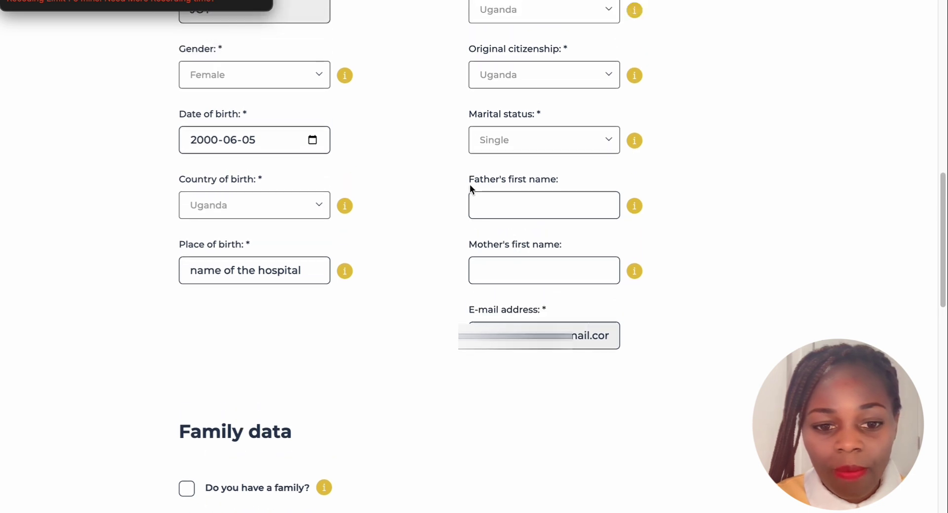
# Type 'both names' into the Father's first name and Mother's first name fields
pyautogui.click(520, 206)
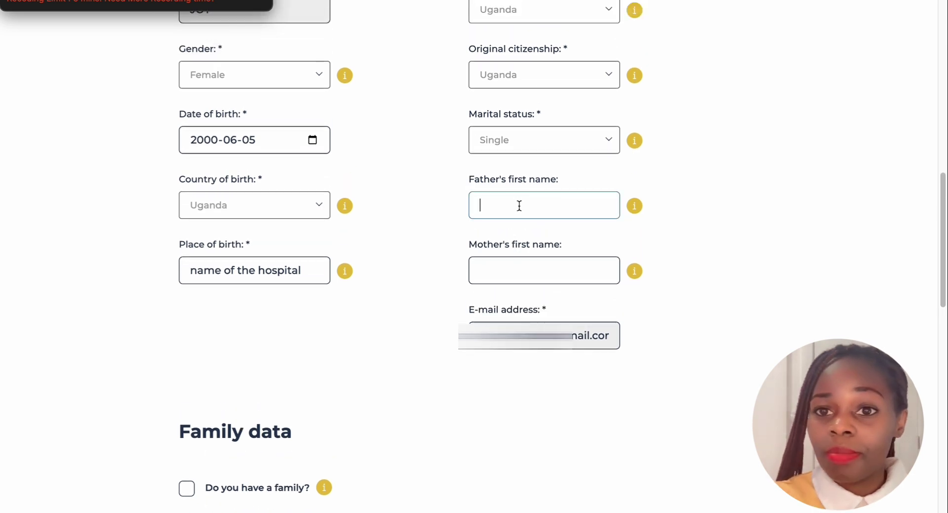
pyautogui.write('bo')
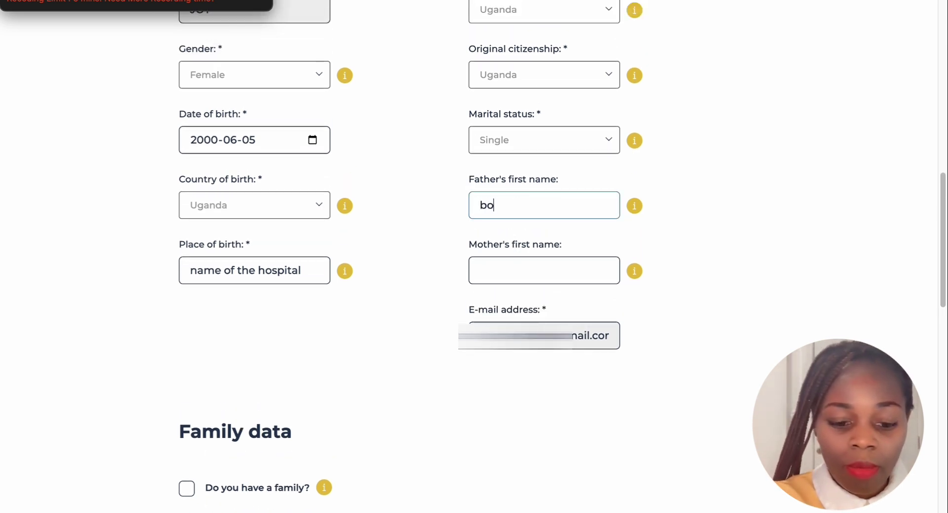
pyautogui.write('th names')
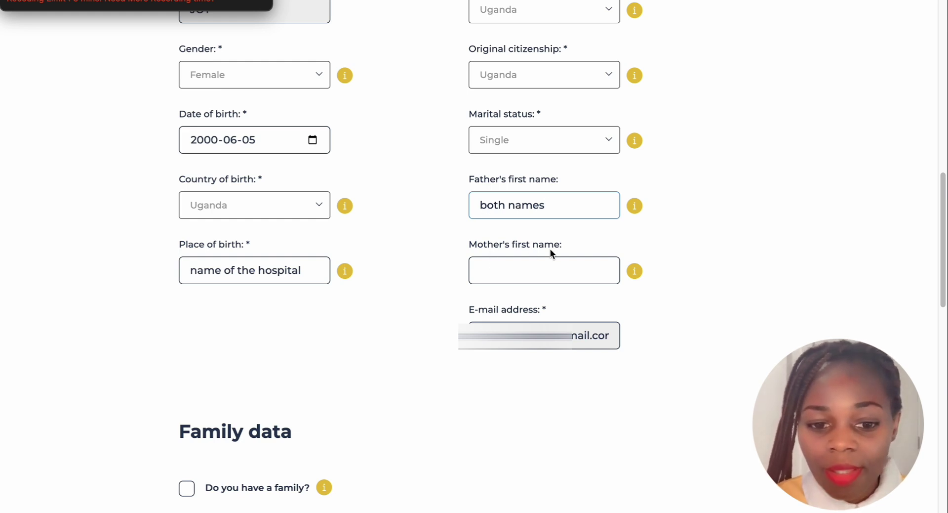
pyautogui.scroll(-1, 549, 253)
pyautogui.click(484, 242)
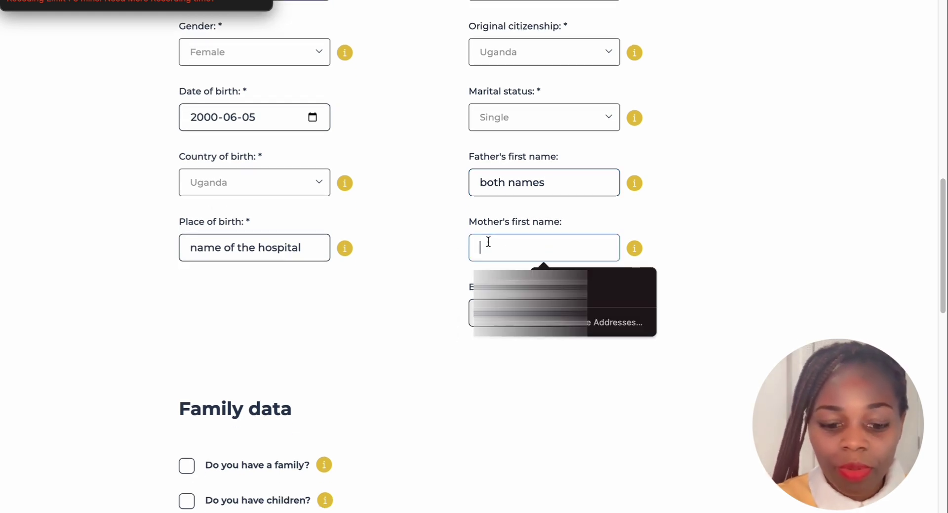
pyautogui.write('both names')
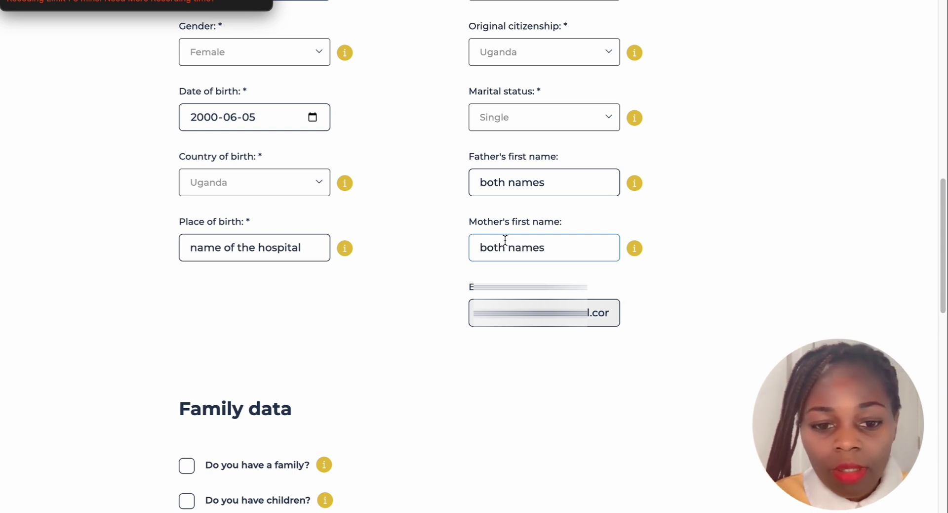
pyautogui.scroll(-1, 505, 240)
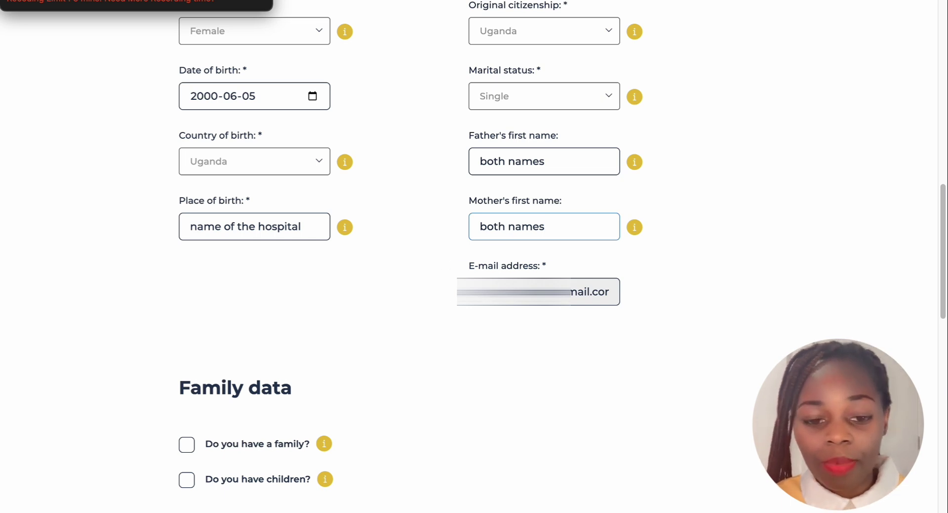
pyautogui.scroll(-3, 514, 291)
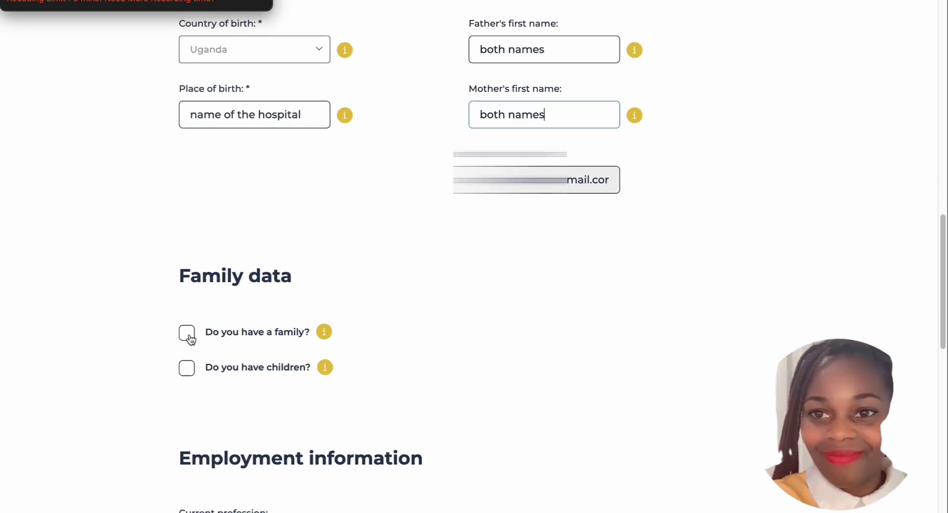
pyautogui.click(187, 332)
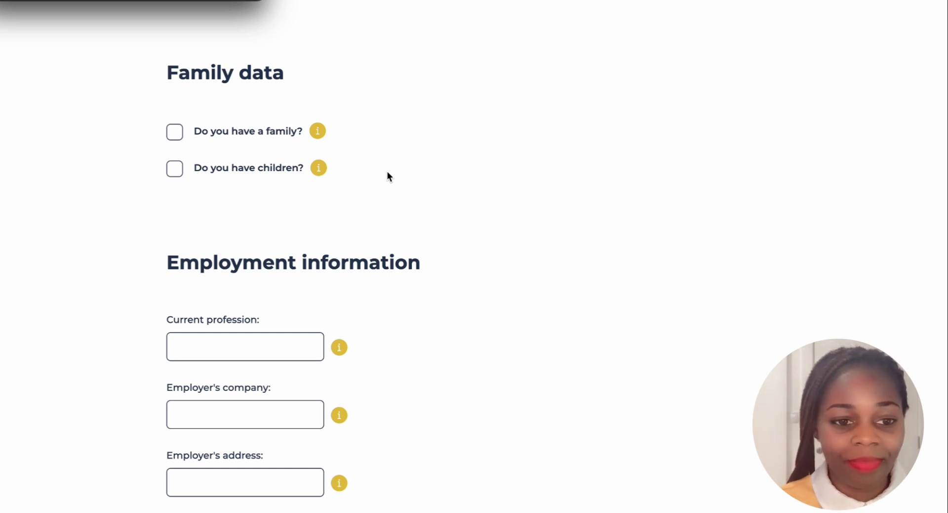
pyautogui.scroll(1, 450, 143)
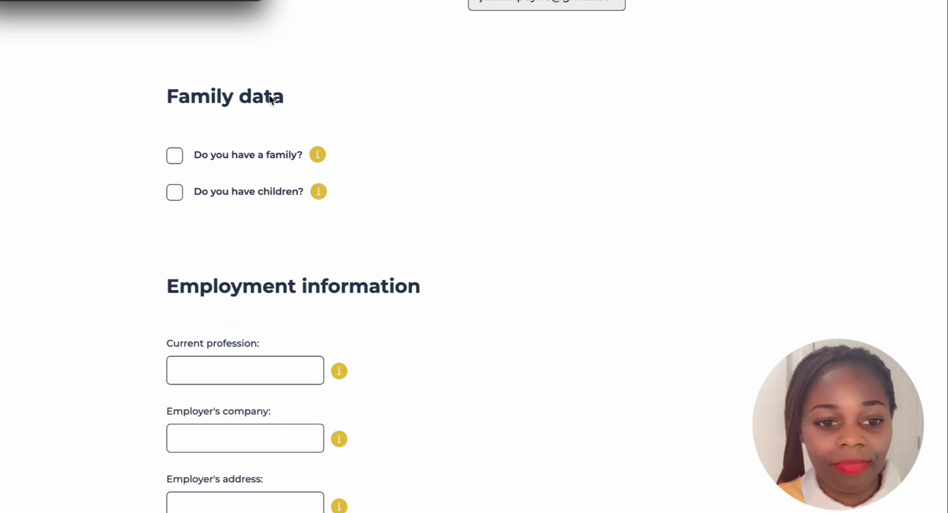
pyautogui.scroll(-1, 315, 93)
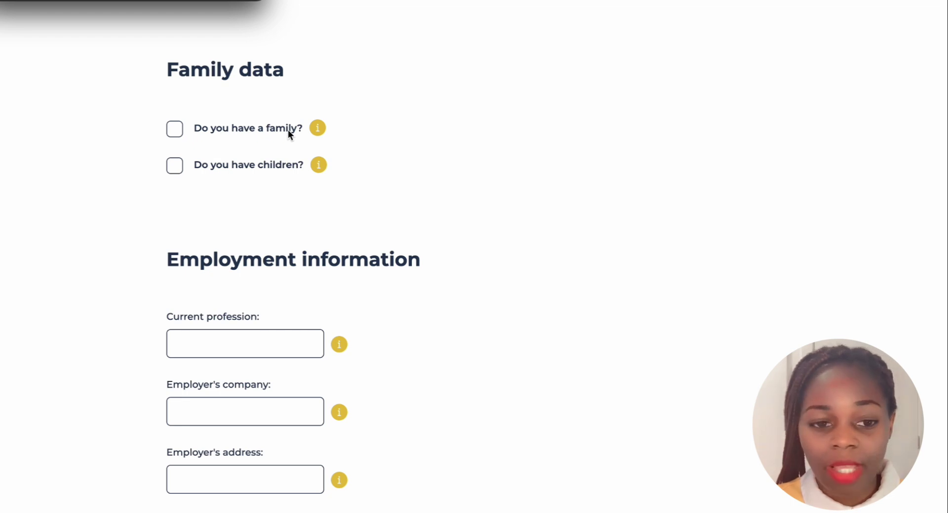
pyautogui.click(176, 130)
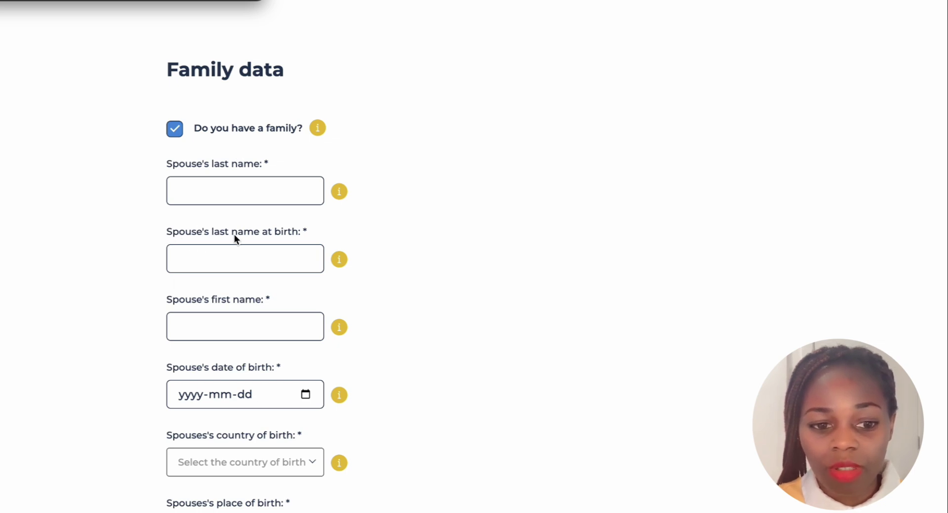
pyautogui.scroll(-1, 271, 237)
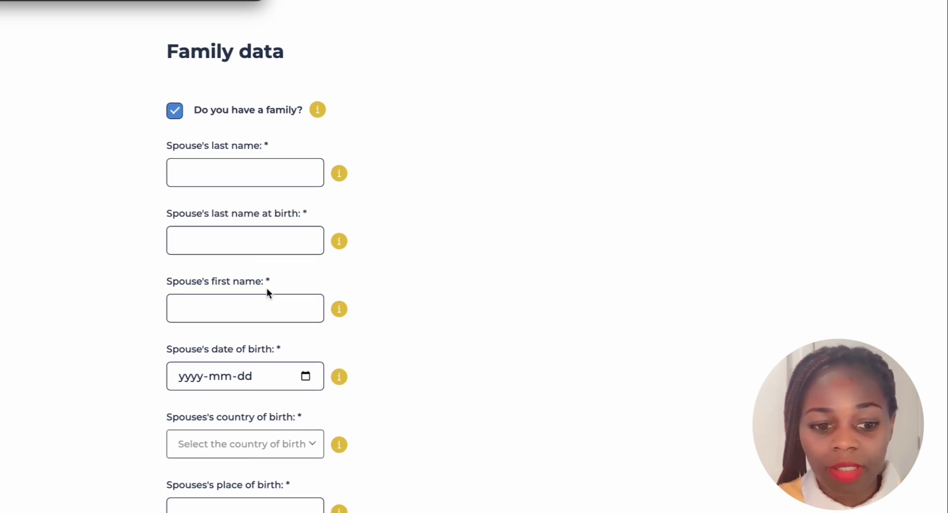
pyautogui.scroll(-4, 200, 321)
pyautogui.scroll(-6, 221, 330)
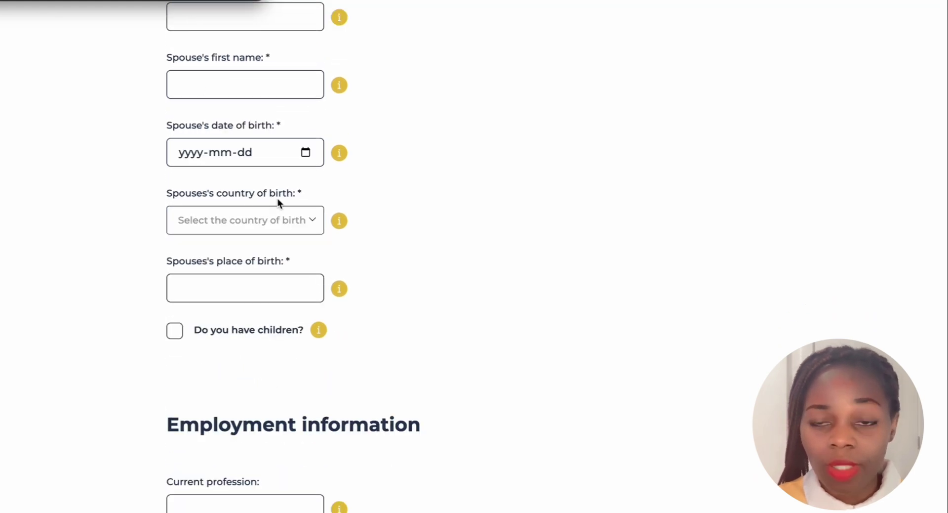
pyautogui.scroll(-2, 266, 211)
pyautogui.scroll(3, 203, 152)
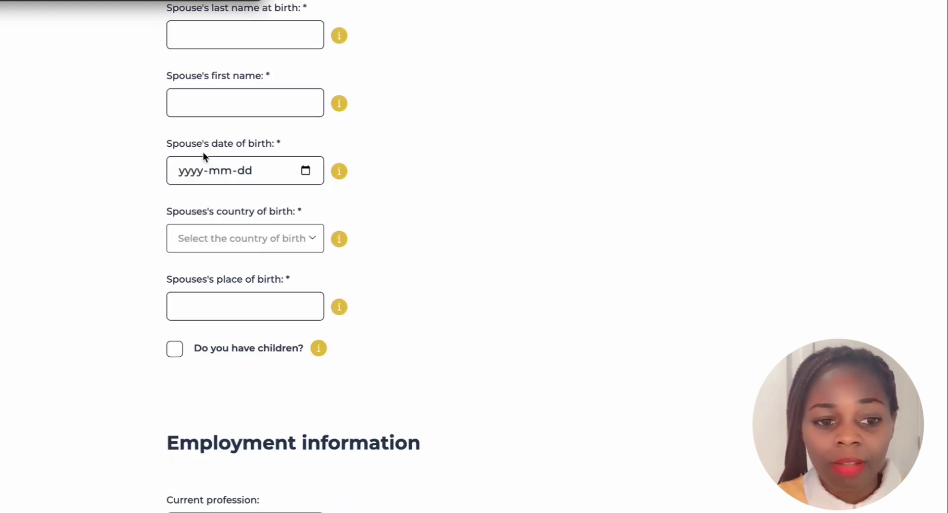
pyautogui.scroll(-9, 203, 163)
pyautogui.scroll(8, 213, 146)
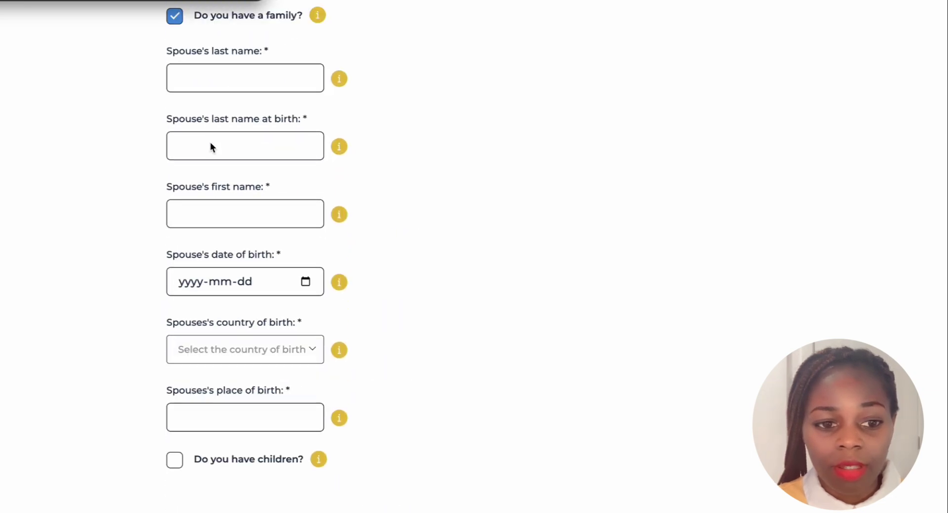
pyautogui.click(173, 92)
pyautogui.scroll(-5, 256, 111)
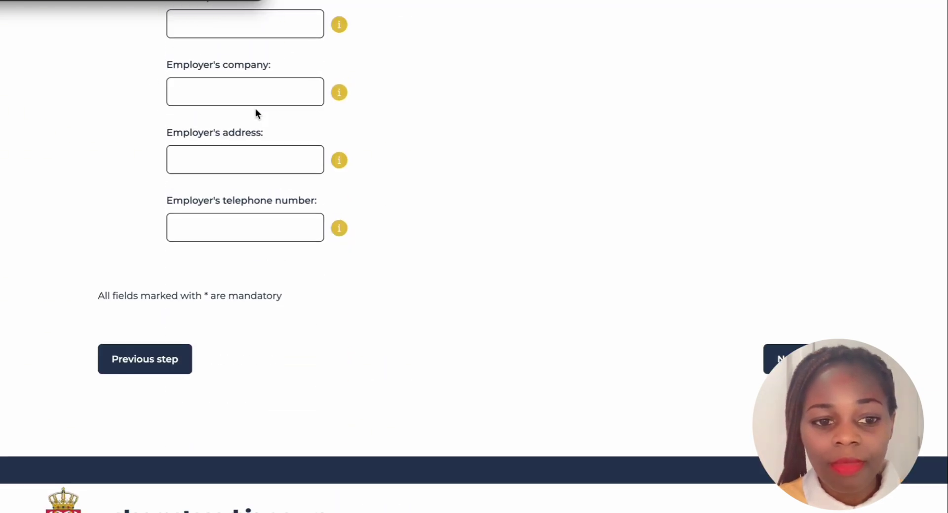
pyautogui.scroll(5, 256, 109)
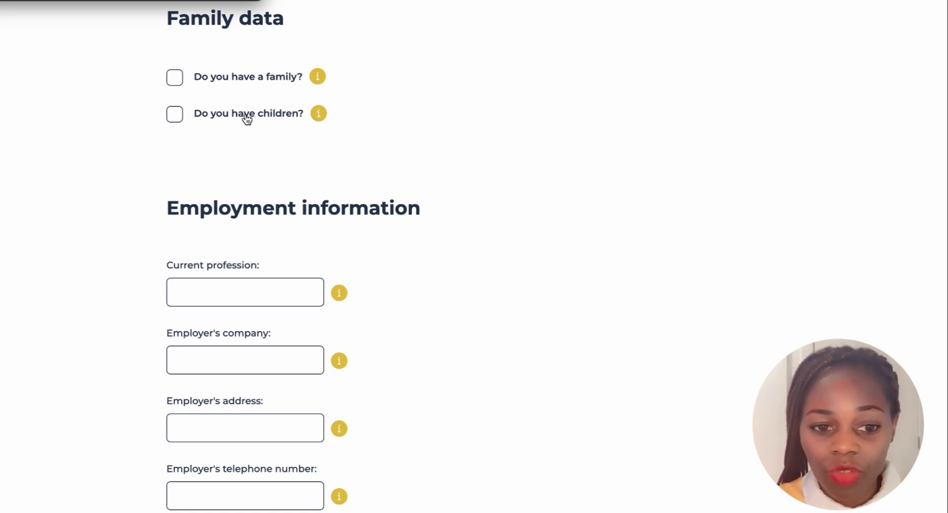
pyautogui.click(175, 116)
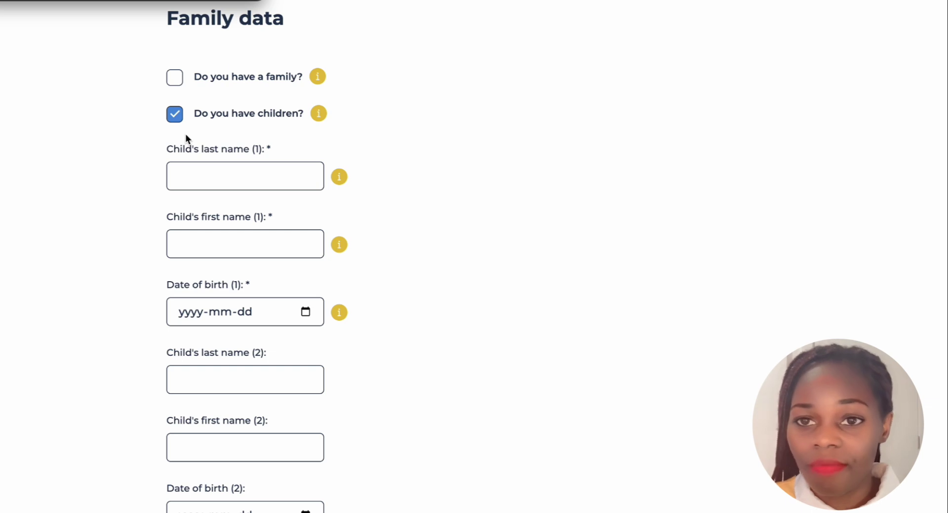
pyautogui.scroll(-2, 233, 163)
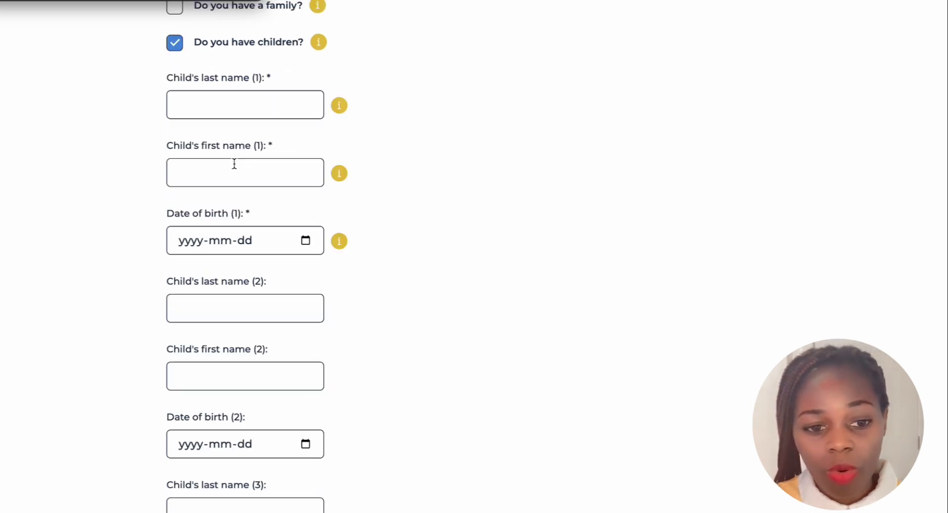
pyautogui.scroll(-9, 234, 164)
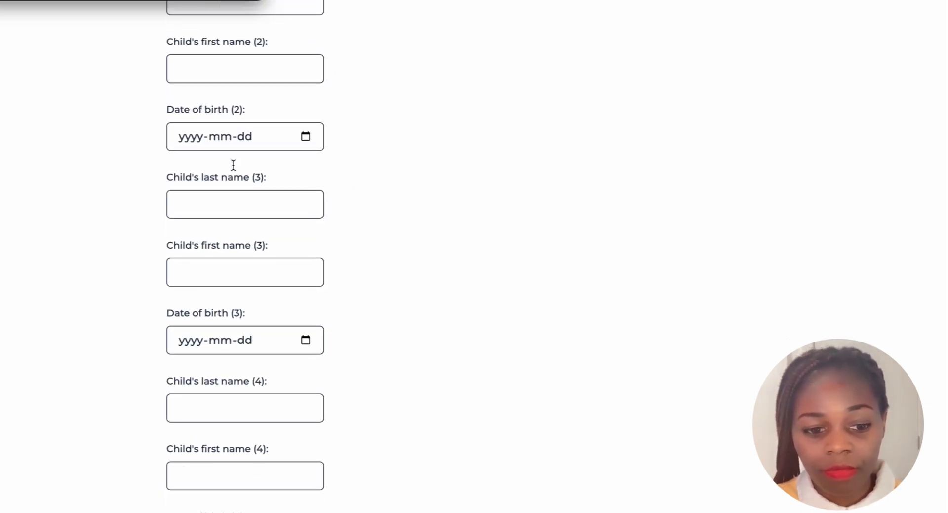
pyautogui.scroll(-8, 233, 165)
pyautogui.scroll(5, 233, 165)
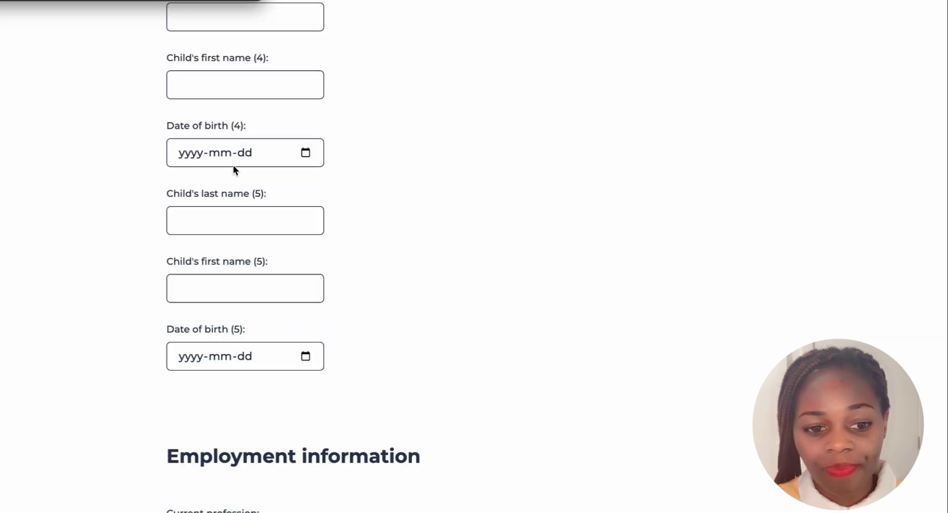
pyautogui.scroll(9, 233, 165)
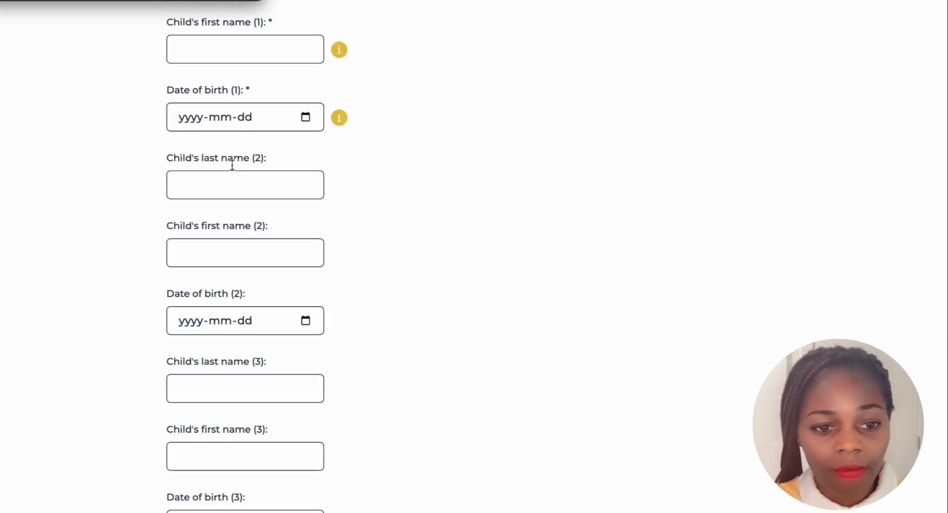
pyautogui.scroll(3, 213, 145)
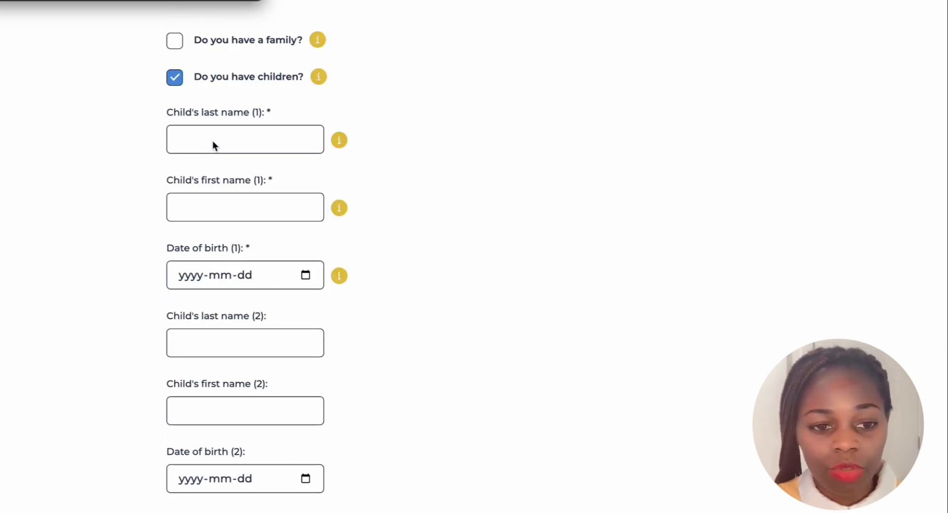
pyautogui.click(174, 81)
pyautogui.scroll(-1, 301, 188)
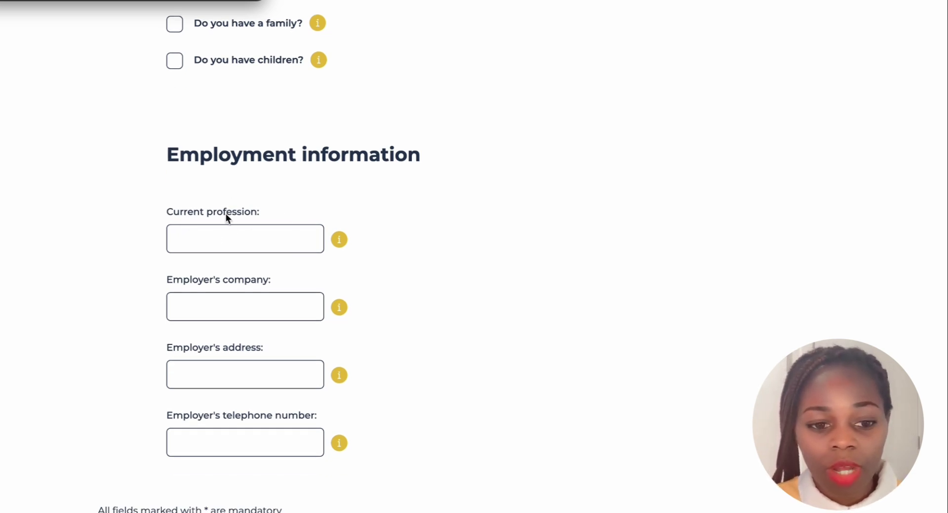
# Enter 'Accountant' as the current profession
pyautogui.click(284, 237)
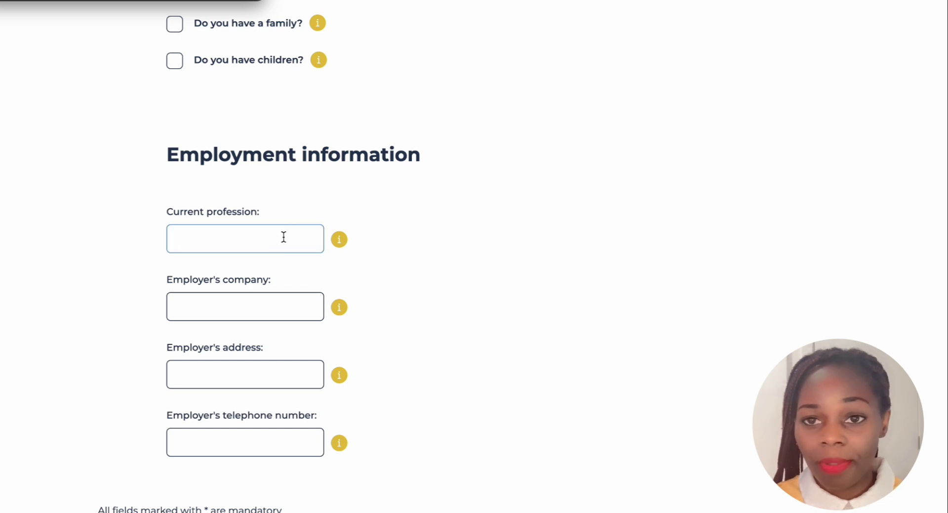
pyautogui.write('ac')
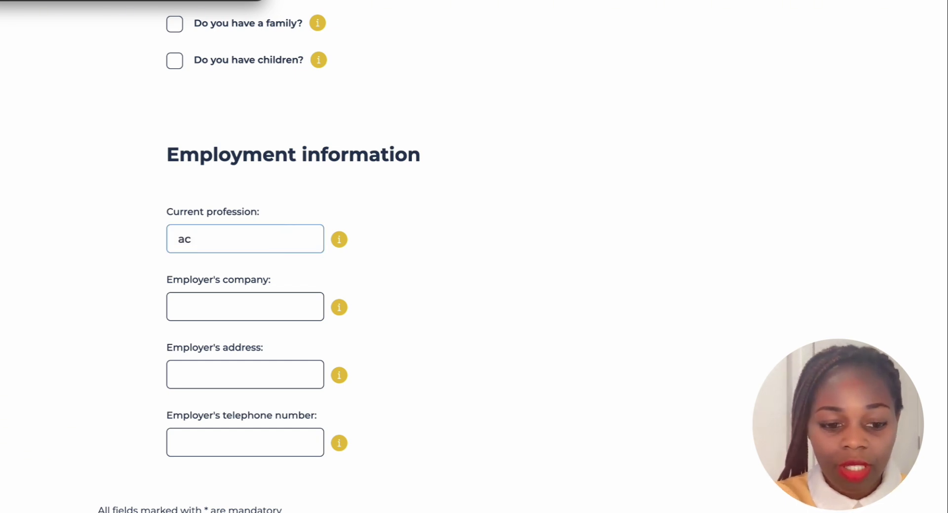
pyautogui.write('cou')
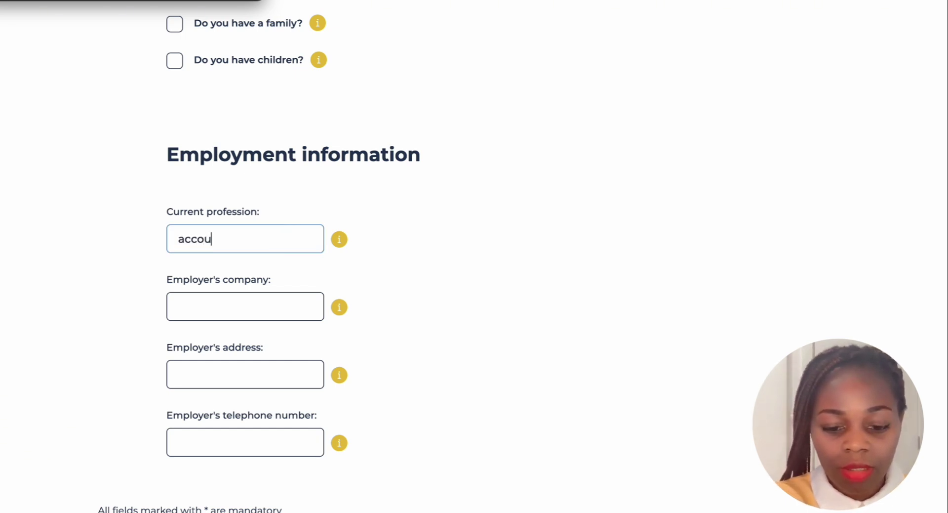
pyautogui.write('ntant')
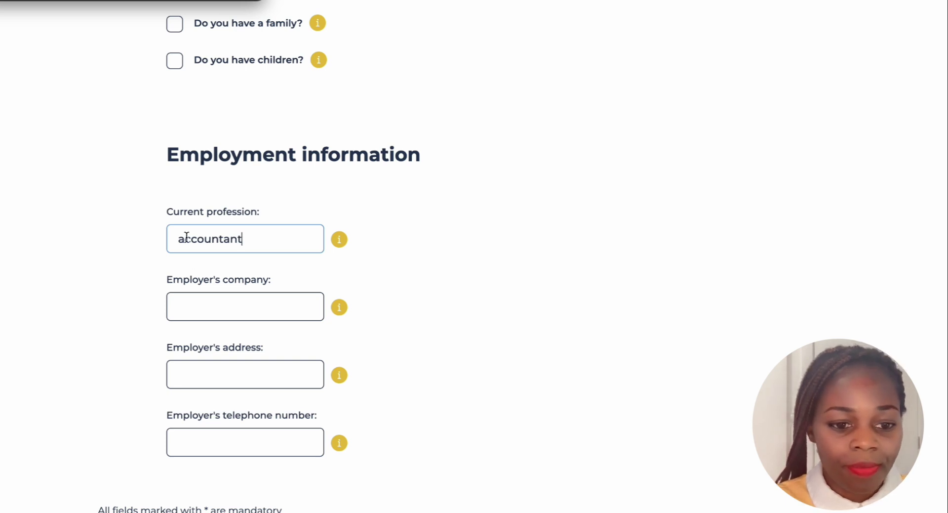
pyautogui.write('A')
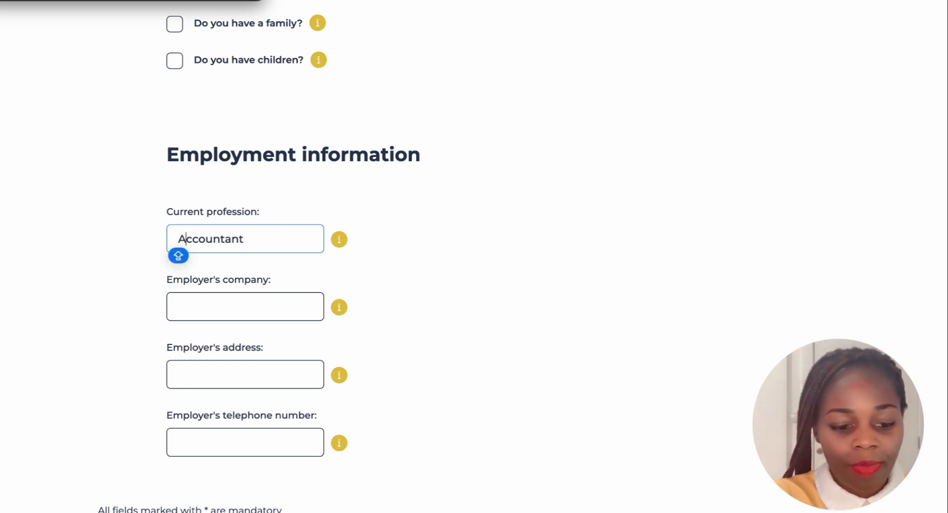
# Correct the employer's company name so it reads 'Joy companies'
pyautogui.click(244, 299)
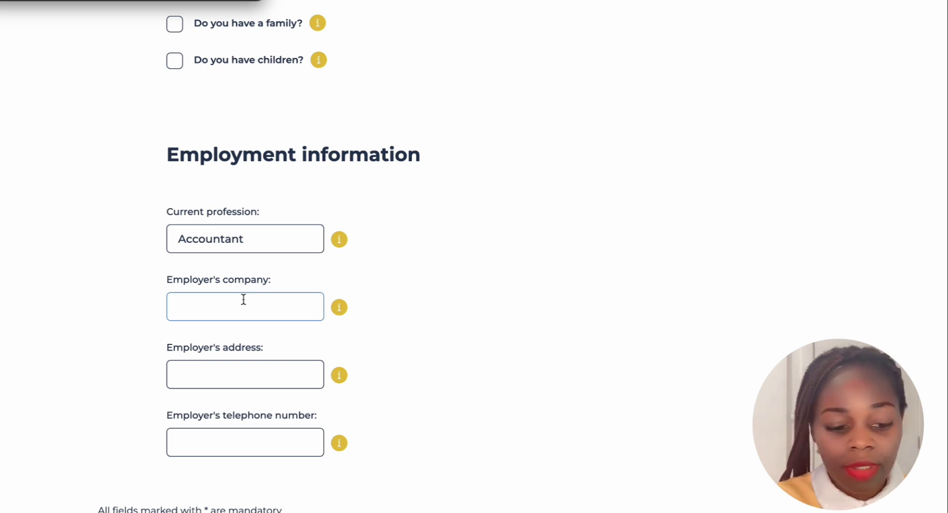
pyautogui.write('j')
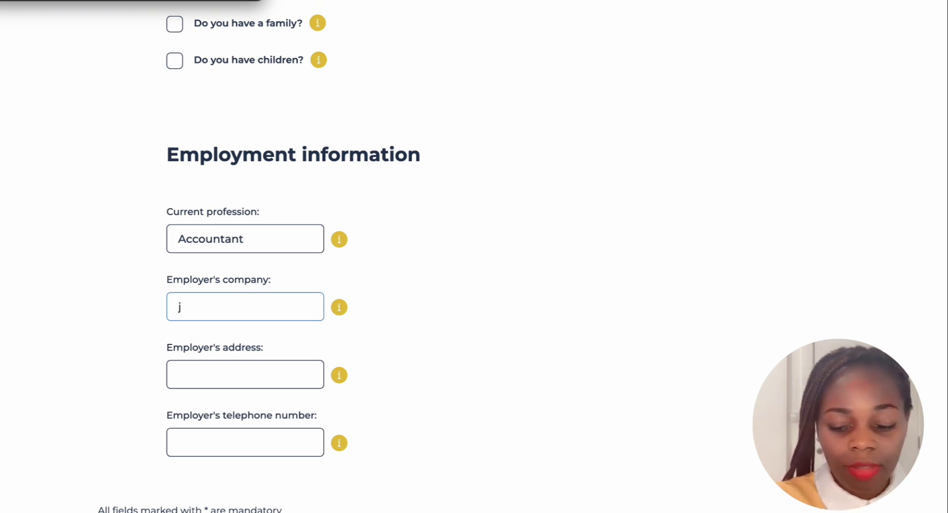
pyautogui.write('Joy')
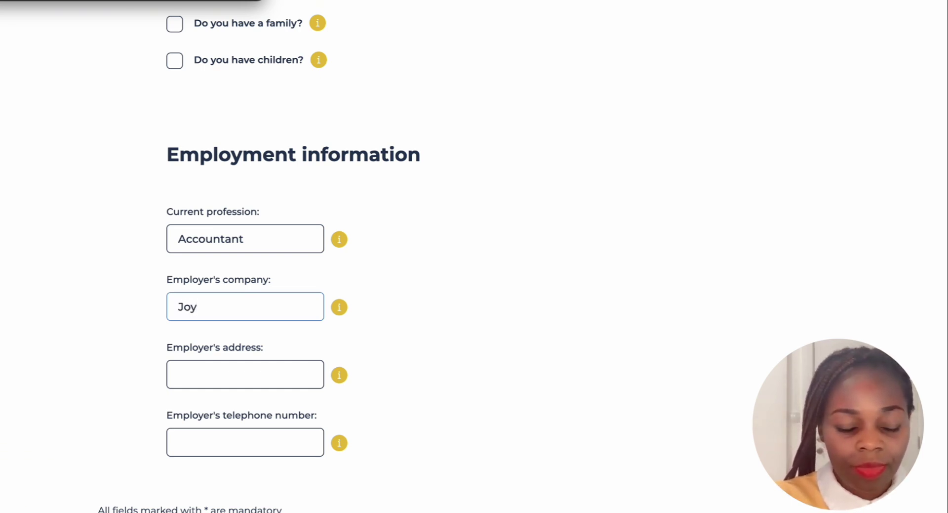
pyautogui.write(' family')
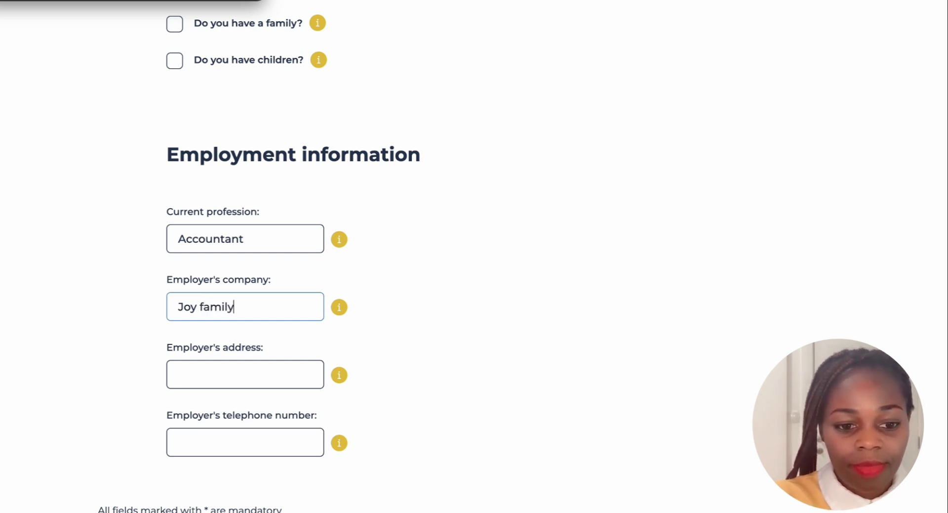
pyautogui.press('BackSpace')
pyautogui.press('BackSpace')
pyautogui.press('BackSpace')
pyautogui.press('BackSpace')
pyautogui.press('BackSpace')
pyautogui.press('BackSpace')
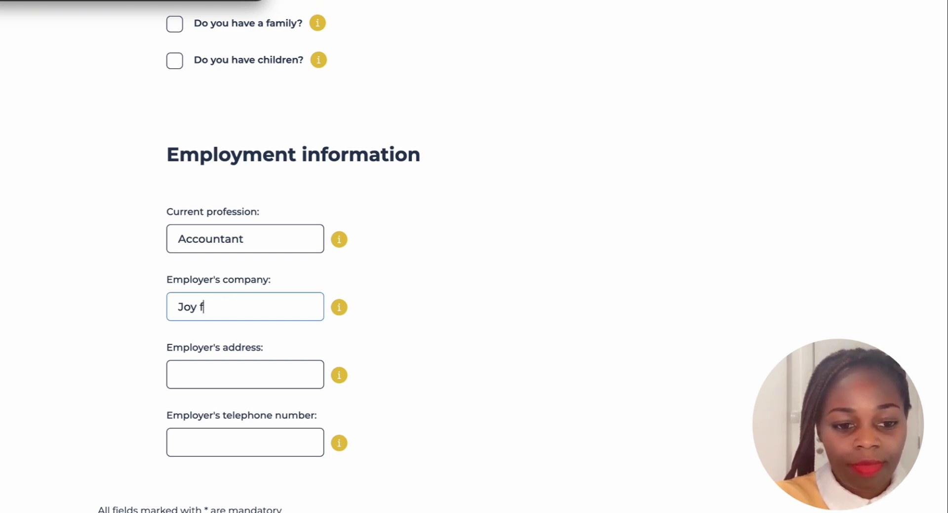
pyautogui.write('grou')
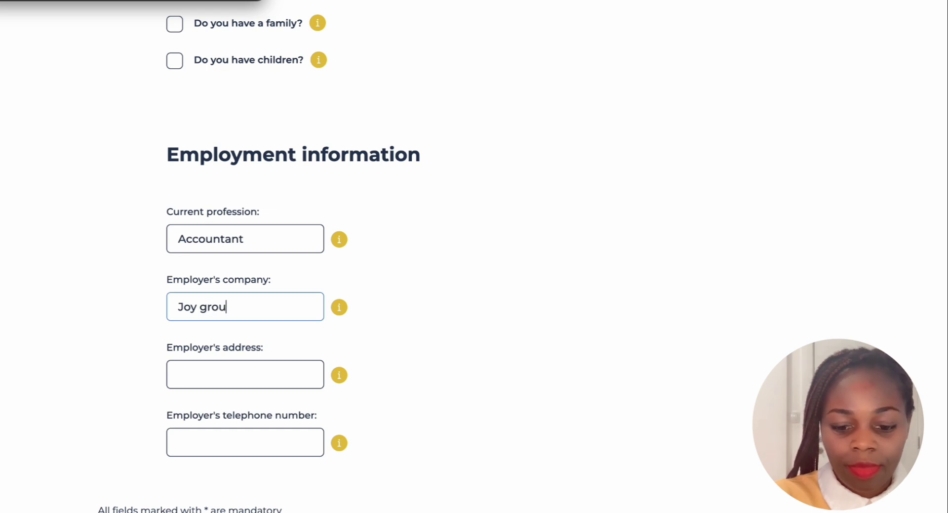
pyautogui.write('p of')
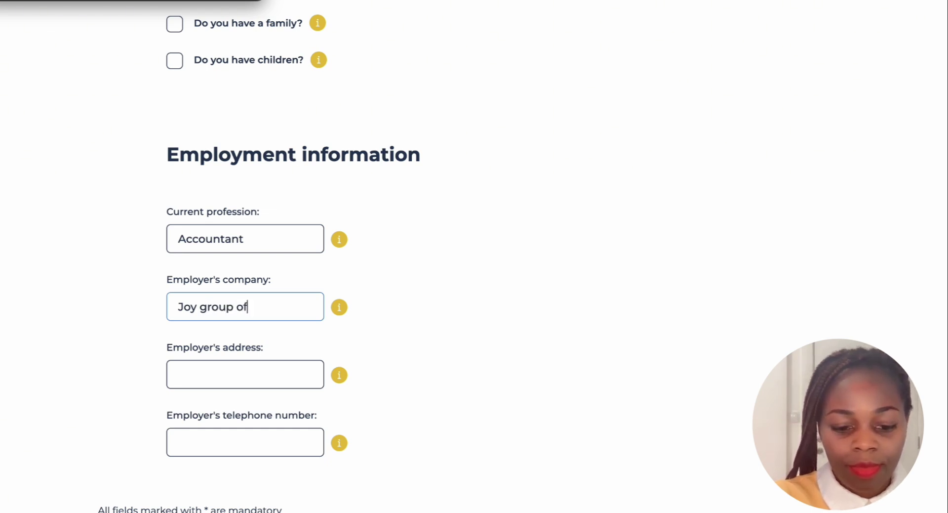
pyautogui.write(' companies')
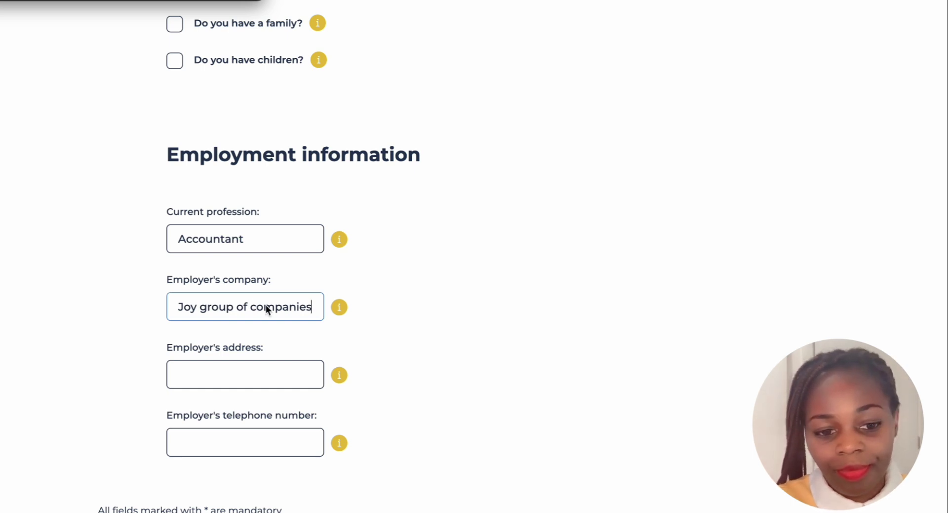
pyautogui.press('BackSpace')
pyautogui.press('BackSpace')
pyautogui.press('BackSpace')
pyautogui.press('BackSpace')
pyautogui.press('BackSpace')
pyautogui.press('BackSpace')
pyautogui.press('BackSpace')
pyautogui.press('BackSpace')
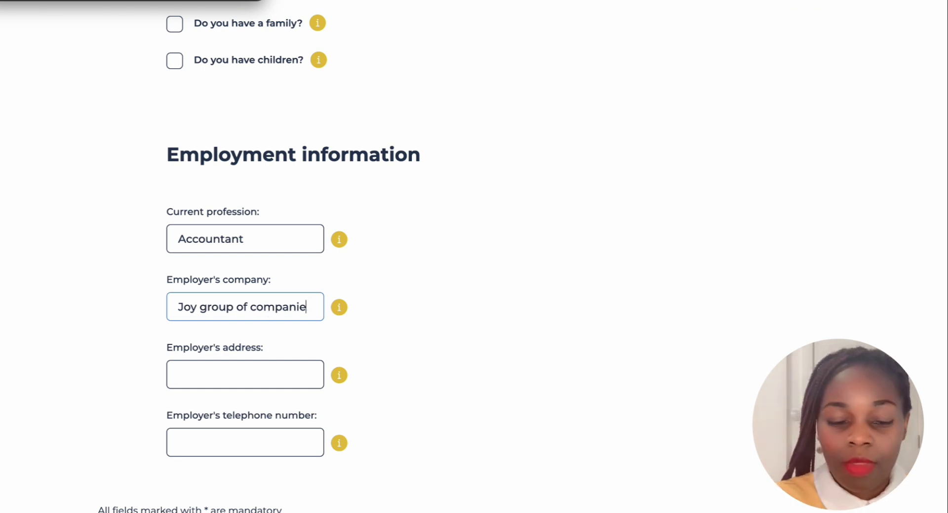
pyautogui.press('BackSpace')
pyautogui.press('BackSpace')
pyautogui.press('BackSpace')
pyautogui.press('BackSpace')
pyautogui.press('BackSpace')
pyautogui.press('BackSpace')
pyautogui.press('BackSpace')
pyautogui.press('BackSpace')
pyautogui.press('BackSpace')
pyautogui.press('BackSpace')
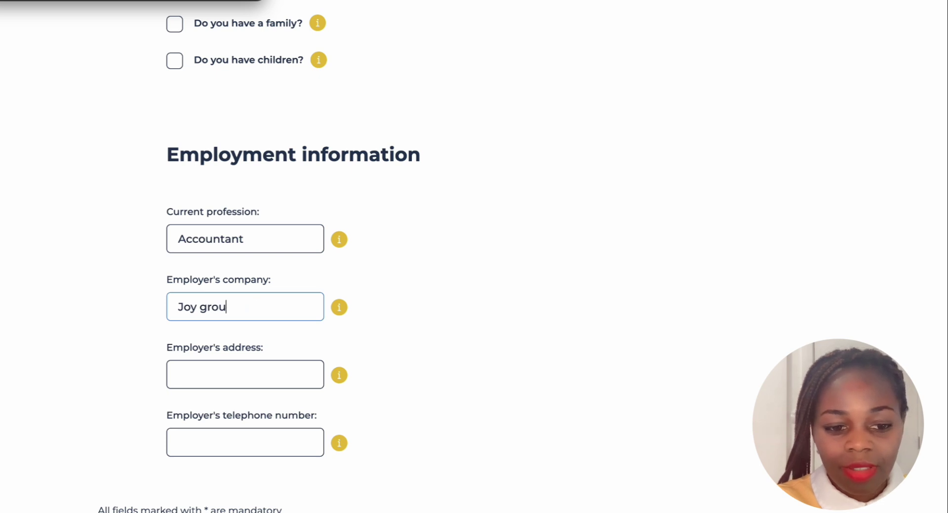
pyautogui.press('BackSpace')
pyautogui.press('BackSpace')
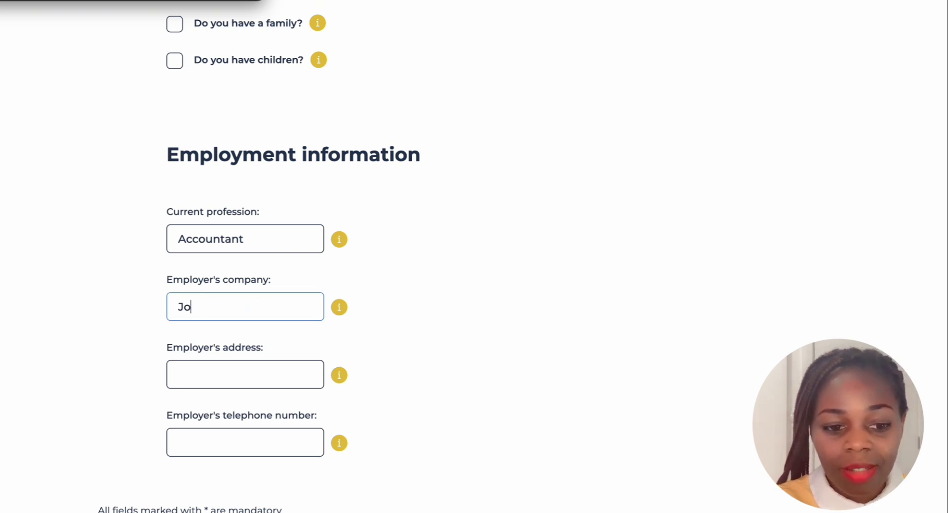
pyautogui.write('y')
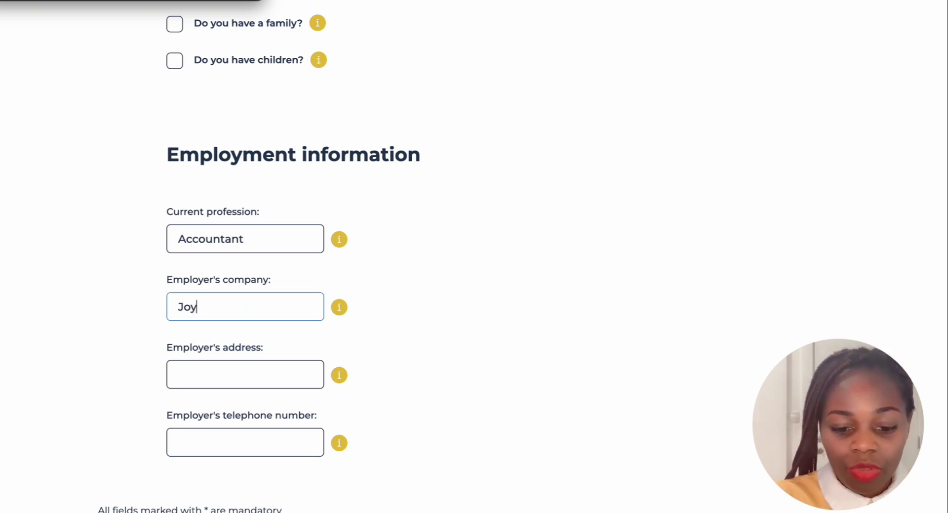
pyautogui.write(' c')
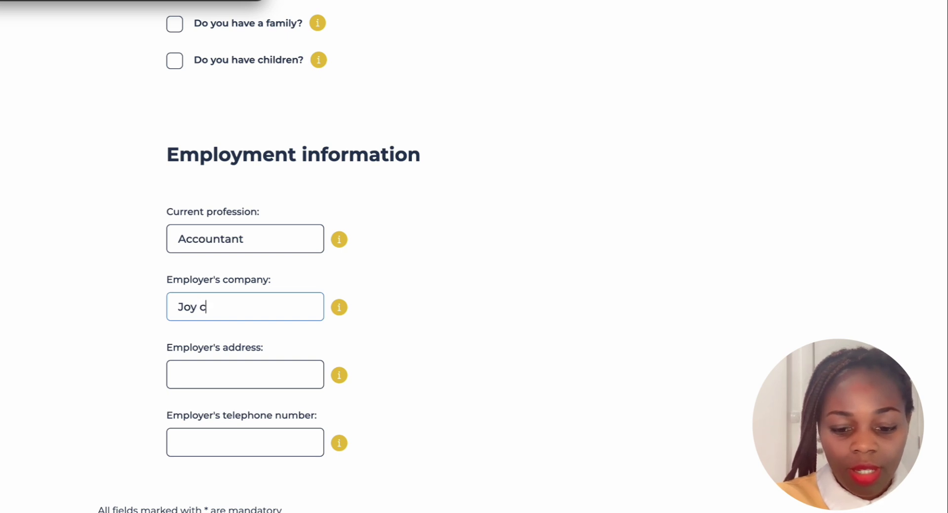
pyautogui.write('ompa')
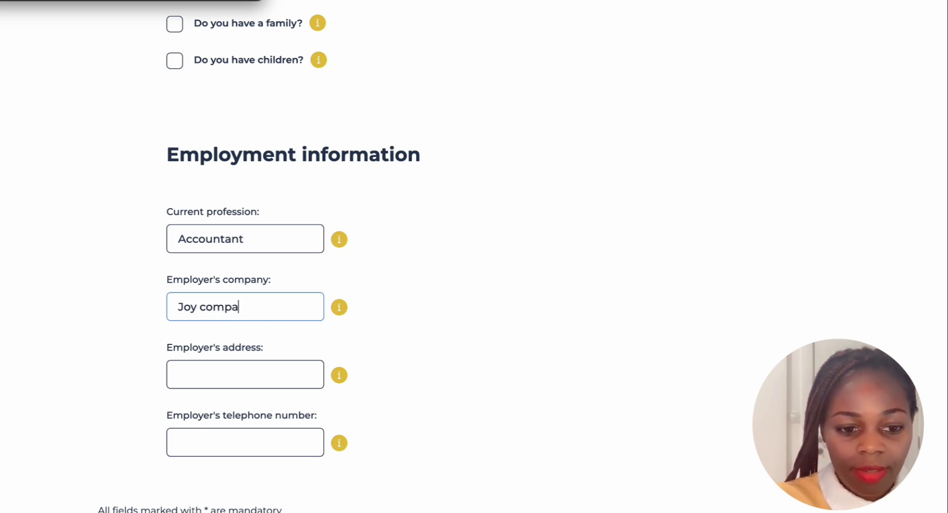
pyautogui.write('nies')
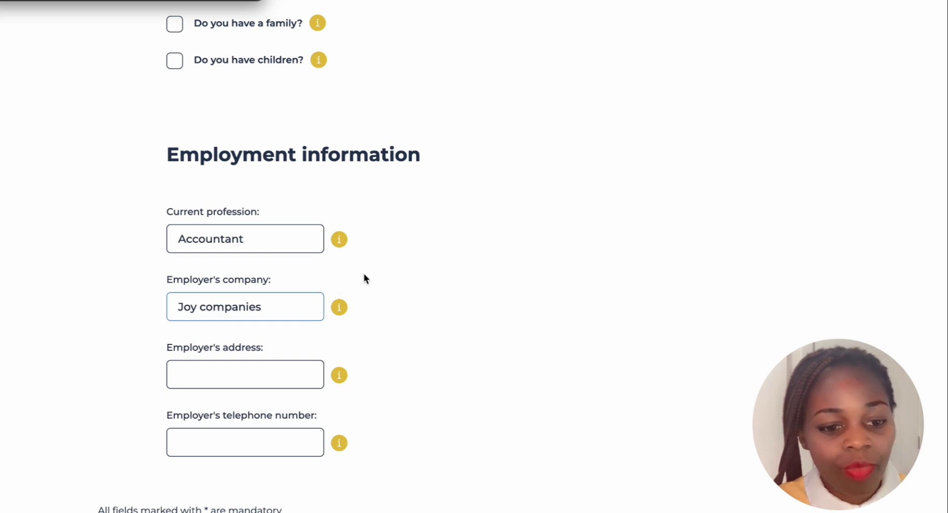
pyautogui.scroll(-1, 423, 259)
pyautogui.scroll(-1, 423, 257)
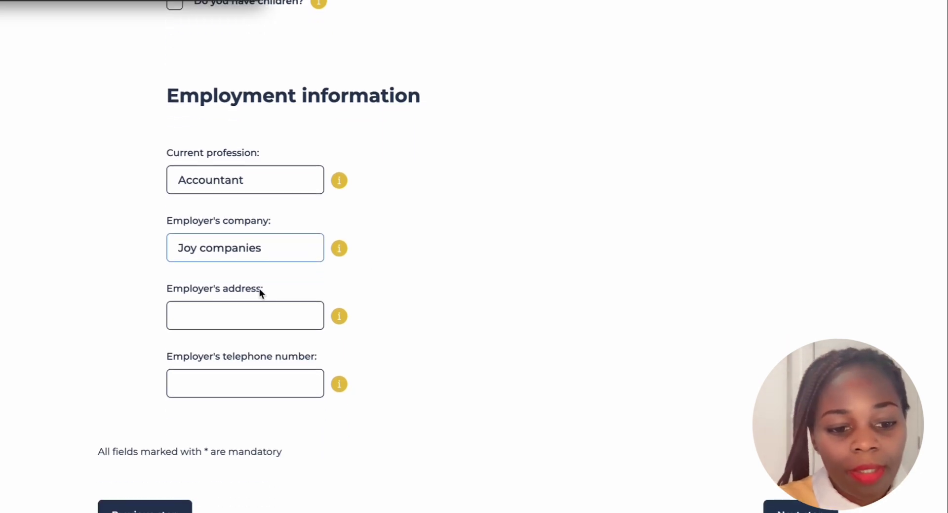
# Enter 'adress' as the employer's address
pyautogui.click(197, 311)
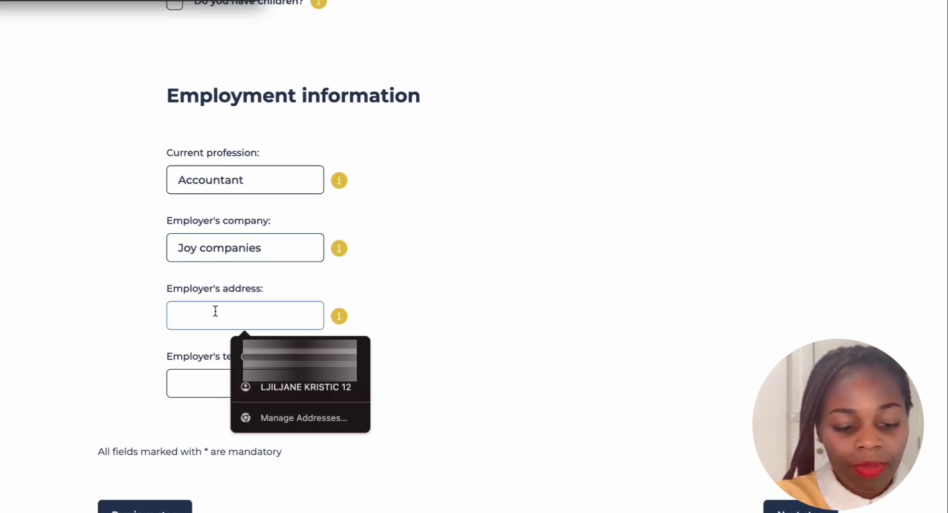
pyautogui.write('s')
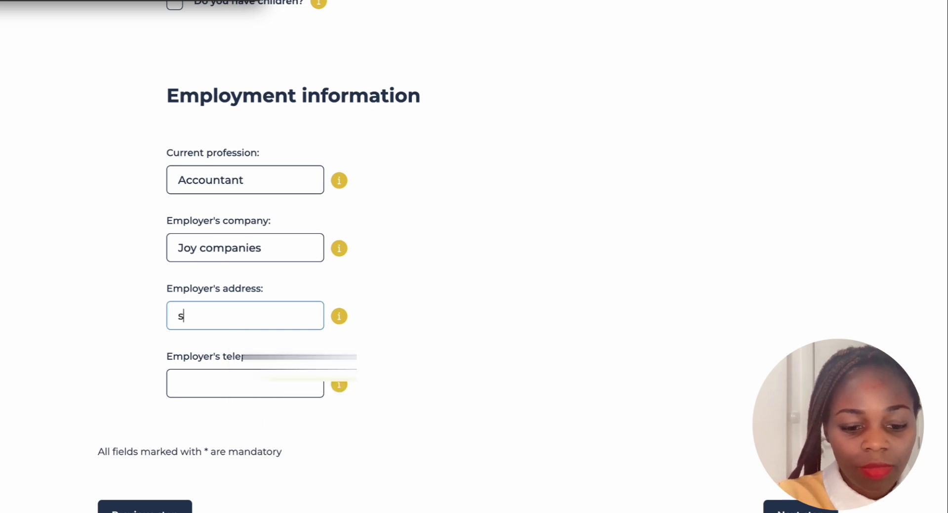
pyautogui.press('BackSpace')
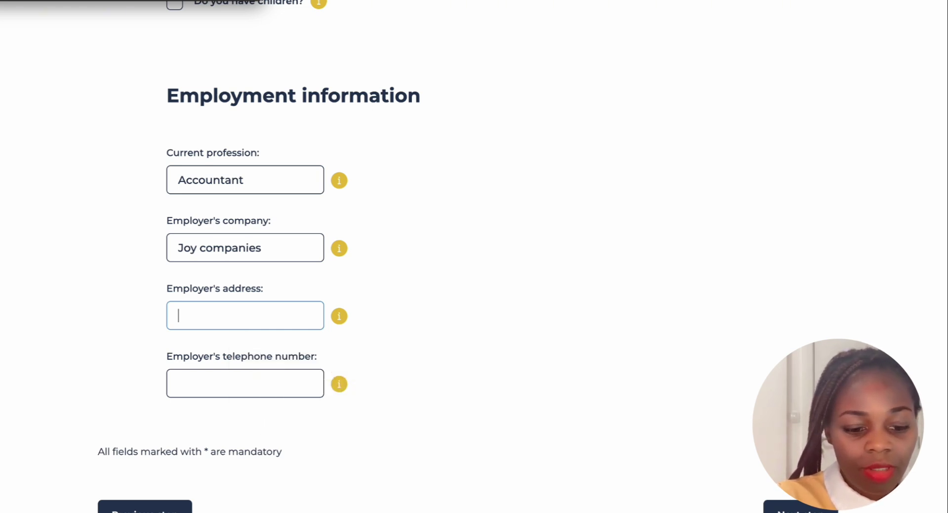
pyautogui.write('ad')
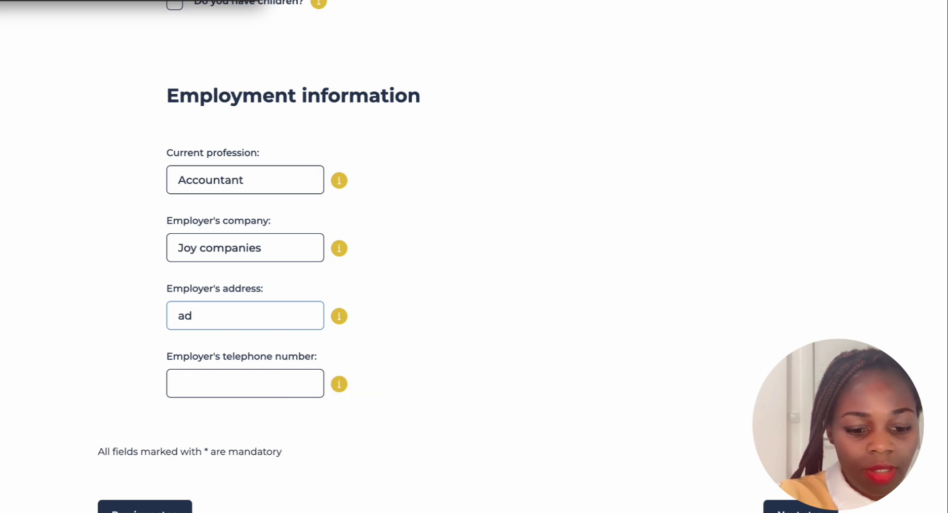
pyautogui.write('r')
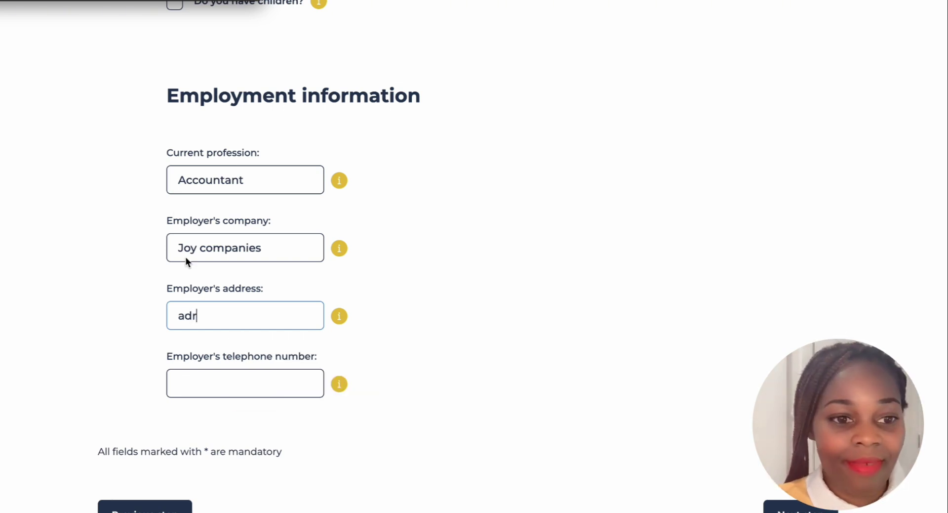
pyautogui.press('super+Tab')
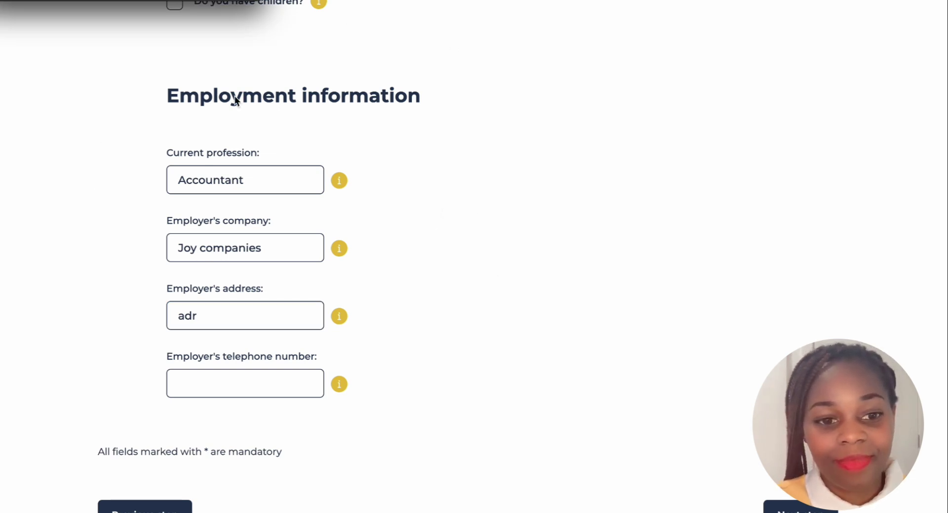
pyautogui.click(207, 317)
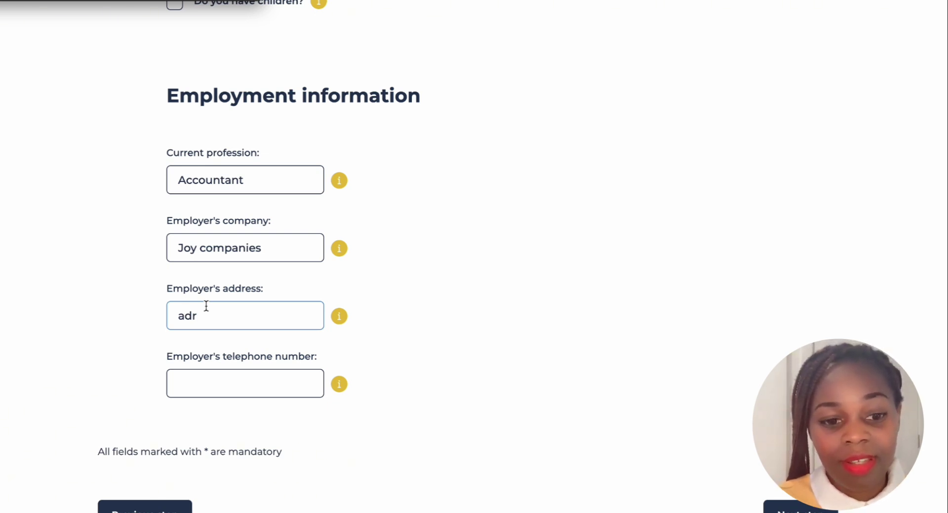
pyautogui.write('ess')
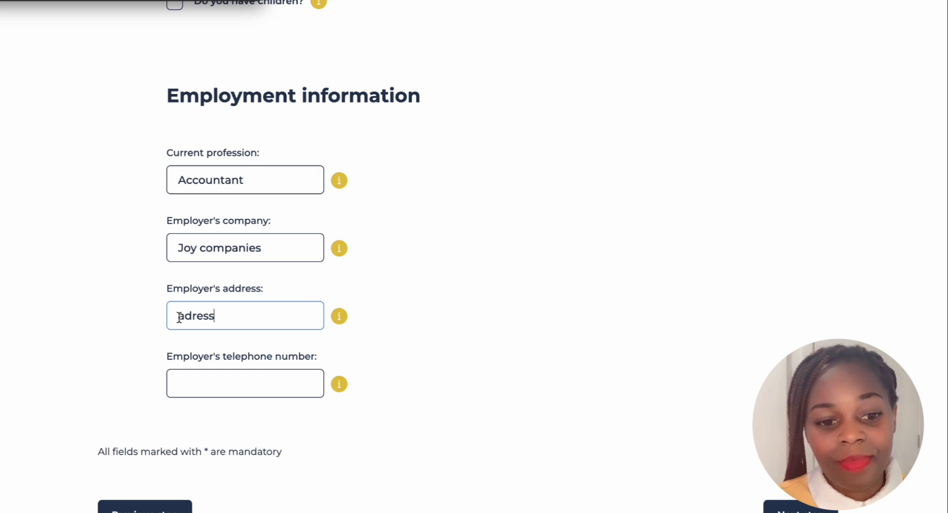
# Fill in the employer's telephone number with its +256 country code
pyautogui.scroll(-1, 239, 313)
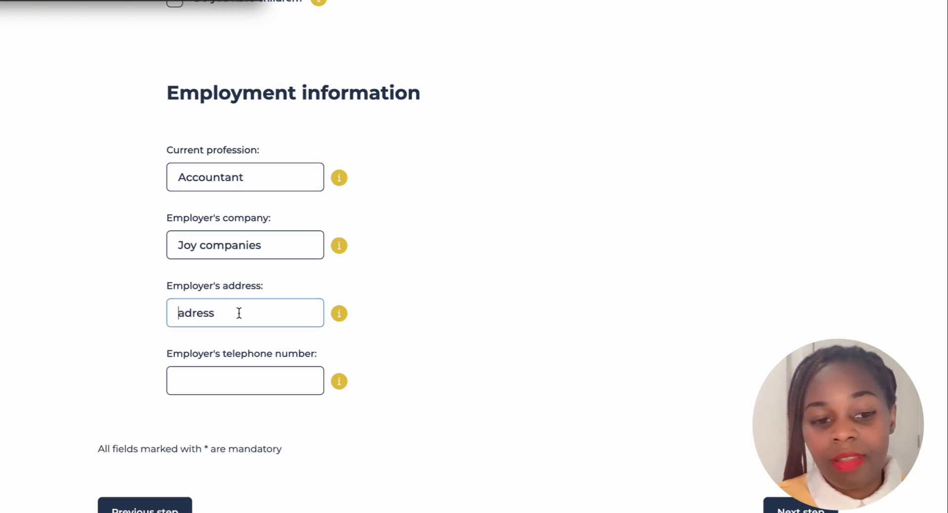
pyautogui.scroll(-1, 237, 316)
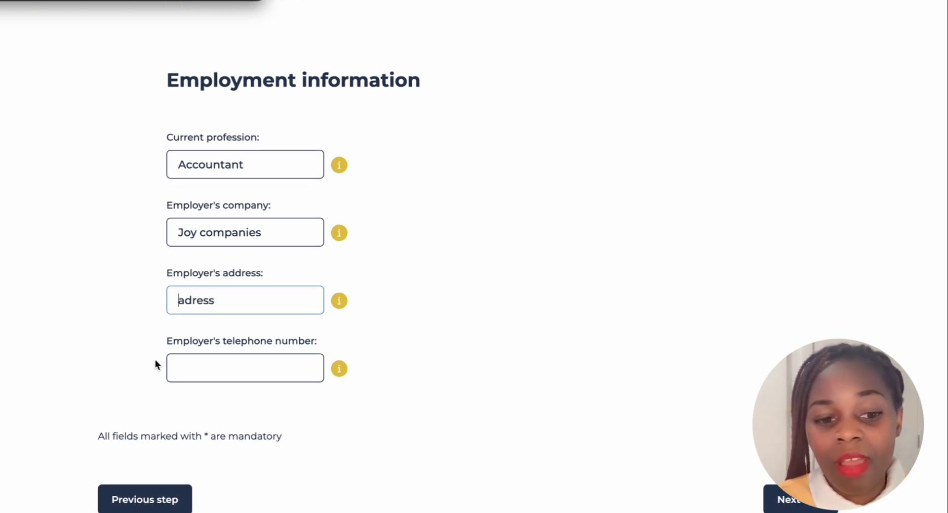
pyautogui.click(198, 369)
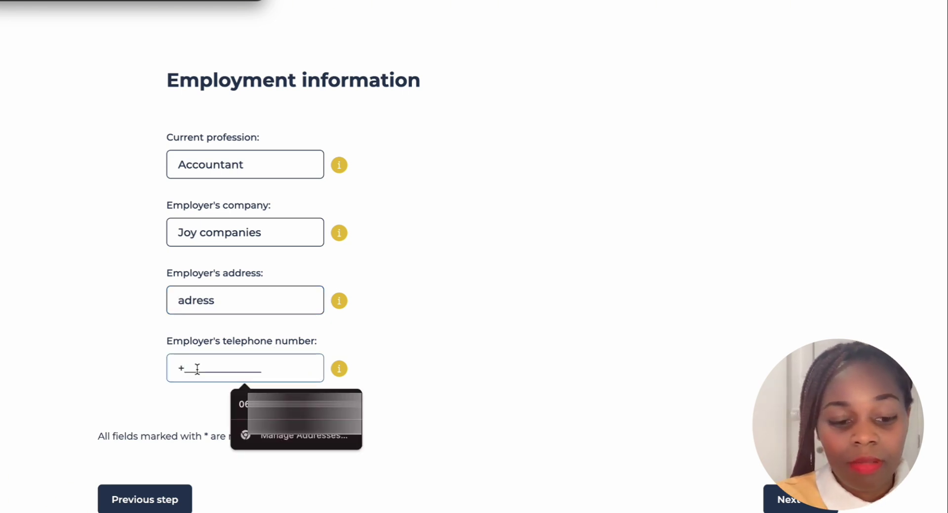
pyautogui.write('256')
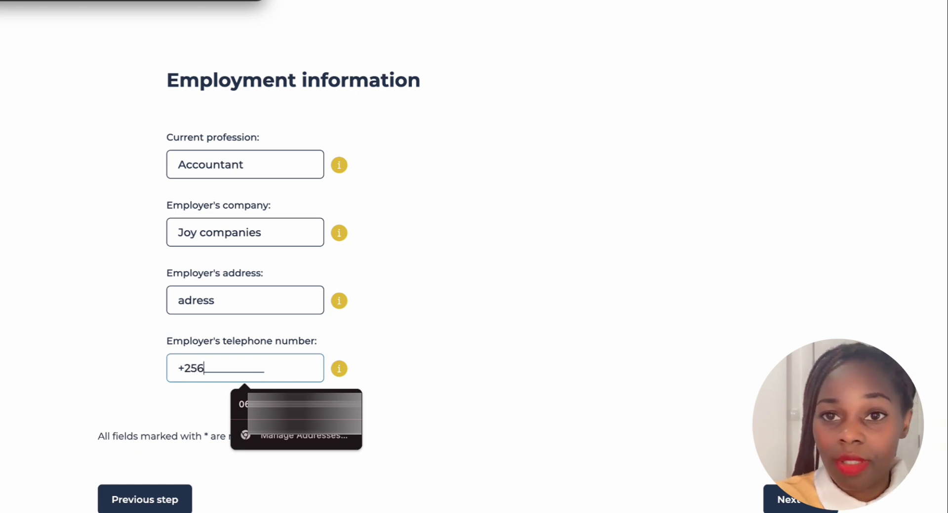
pyautogui.write('664646')
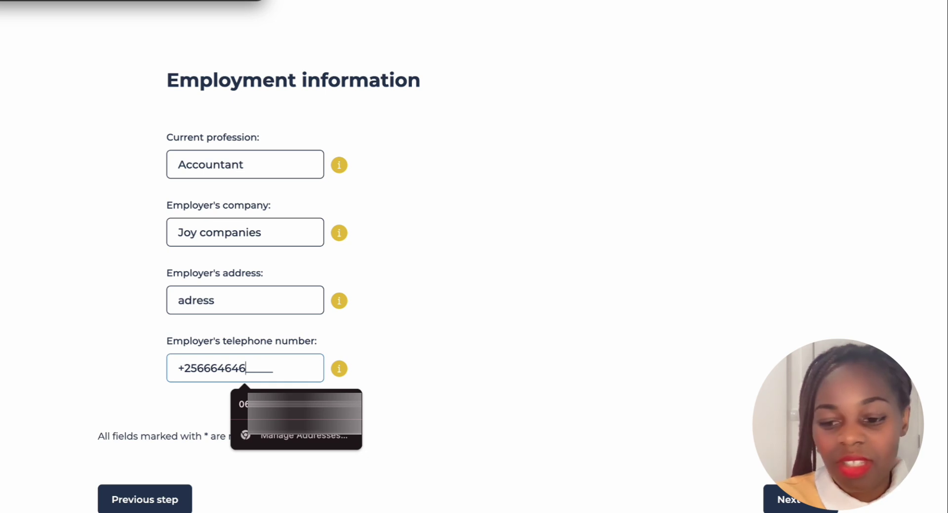
pyautogui.press('BackSpace')
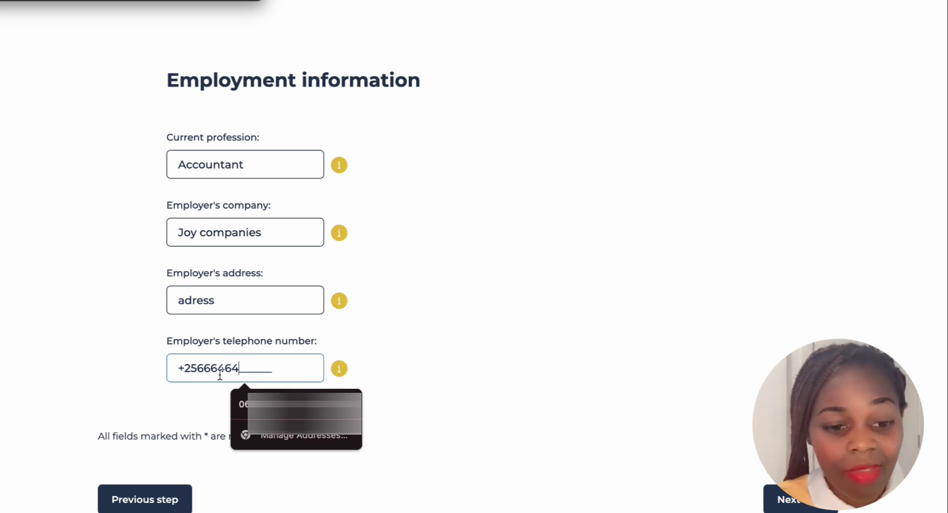
pyautogui.scroll(-1, 222, 374)
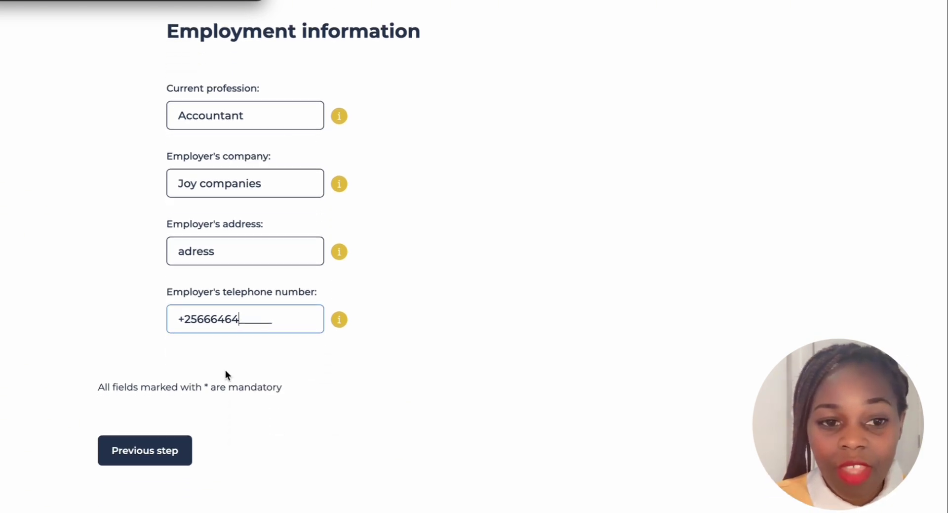
pyautogui.scroll(-3, 266, 343)
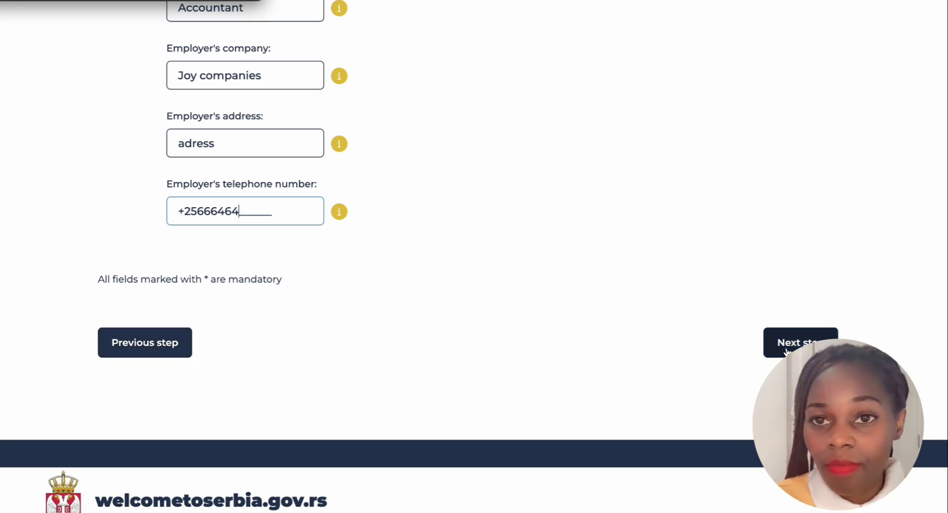
pyautogui.scroll(10, 517, 191)
pyautogui.scroll(12, 518, 228)
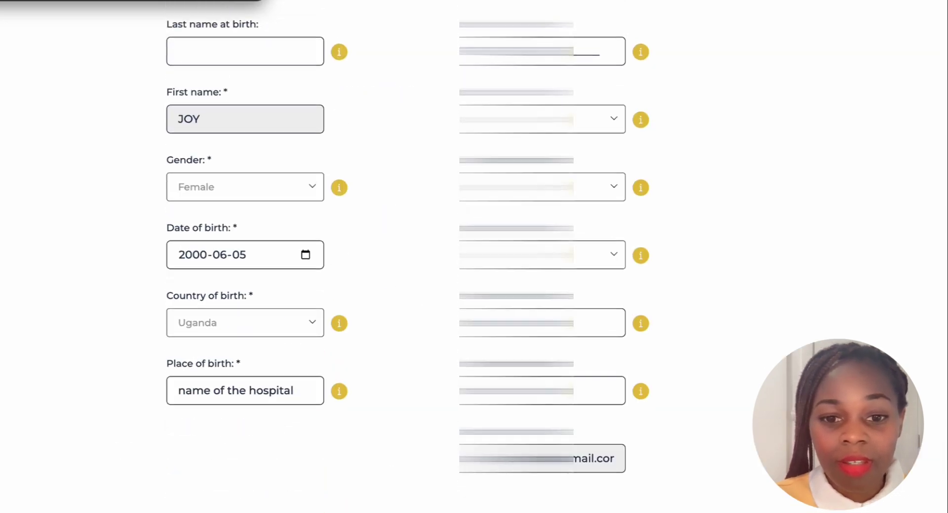
pyautogui.scroll(3, 517, 226)
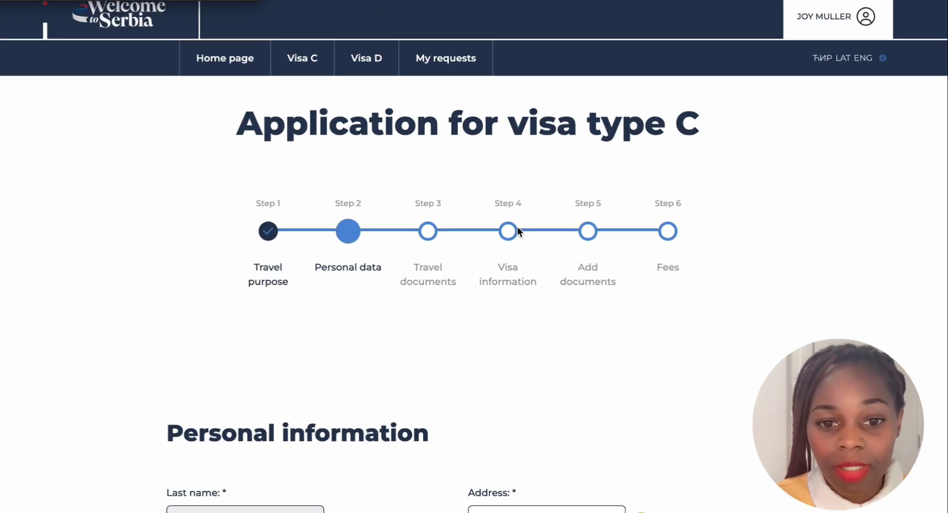
pyautogui.scroll(-2, 517, 226)
pyautogui.scroll(2, 517, 226)
pyautogui.scroll(-4, 517, 226)
pyautogui.scroll(-20, 517, 226)
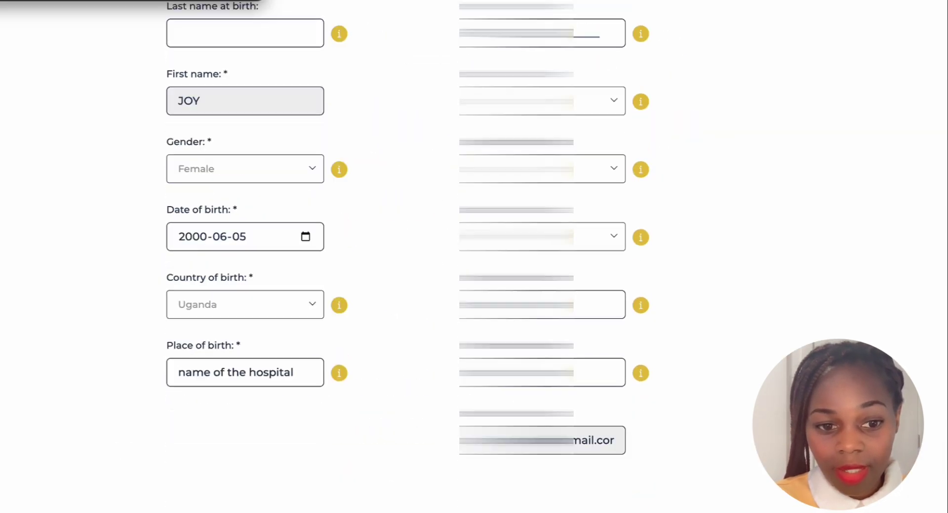
pyautogui.scroll(4, 414, 212)
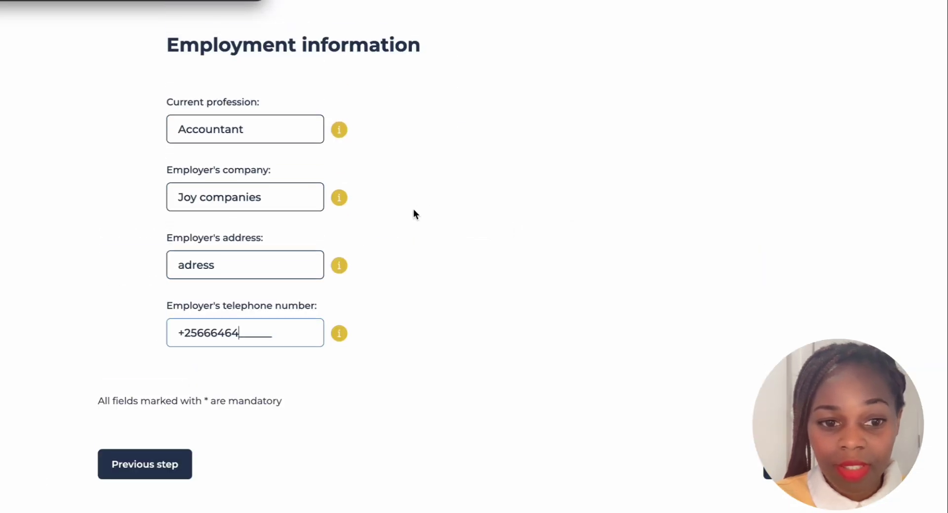
pyautogui.scroll(-4, 568, 275)
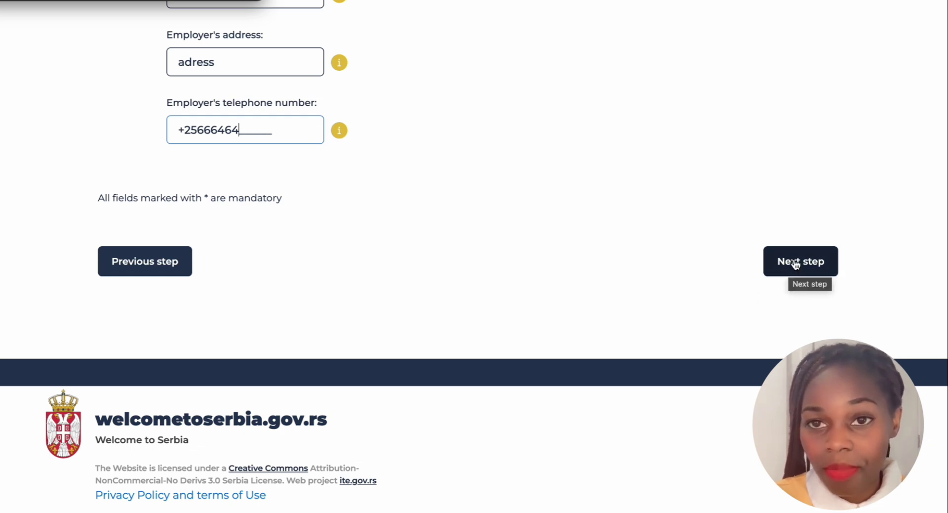
# Advance to Step 3 and bring the empty travel documents section into view
pyautogui.click(795, 264)
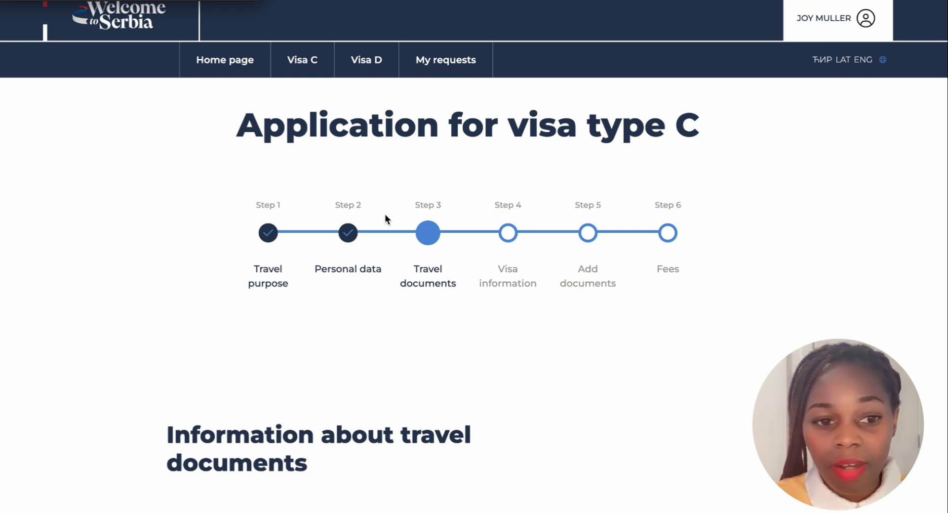
pyautogui.scroll(-1, 477, 212)
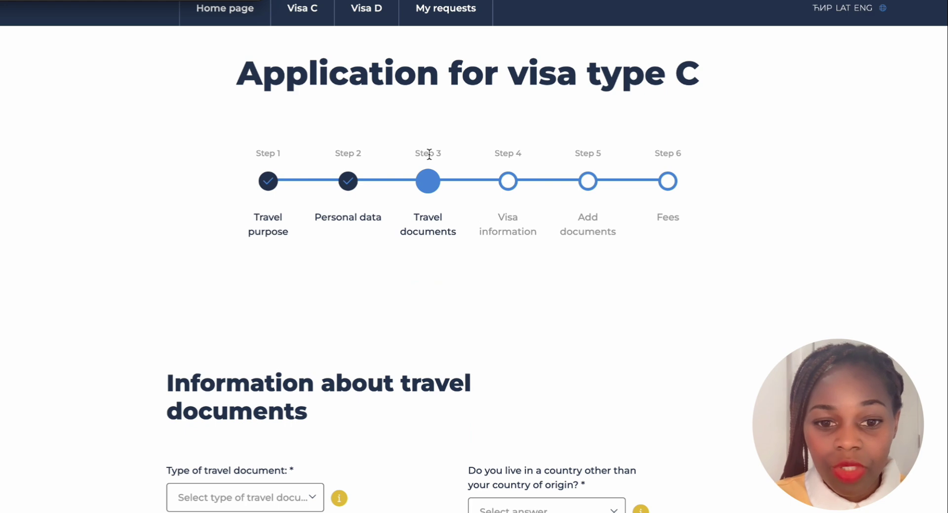
pyautogui.scroll(-1, 434, 231)
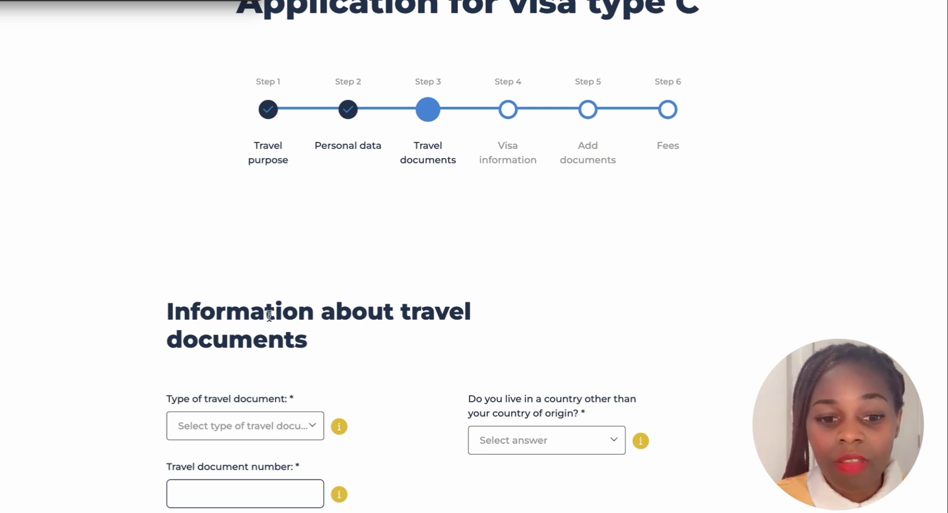
pyautogui.scroll(-1, 369, 306)
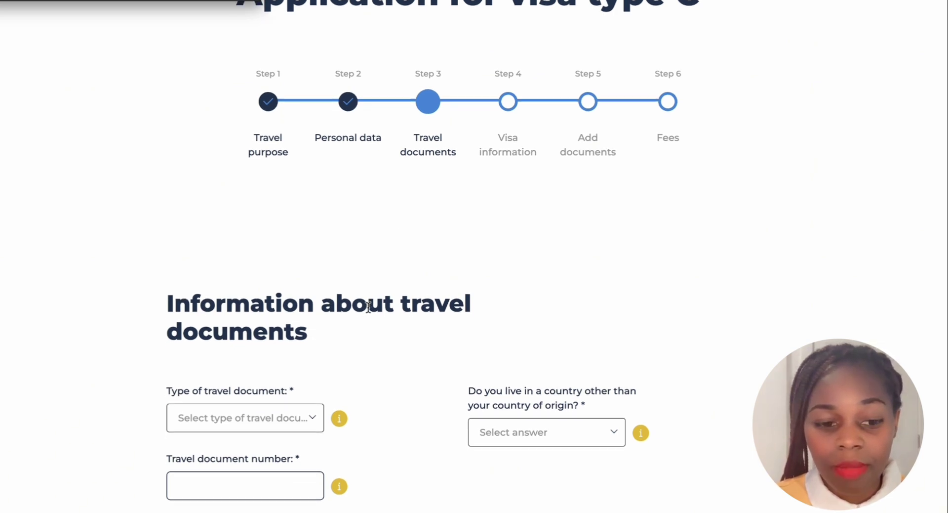
pyautogui.scroll(1, 368, 307)
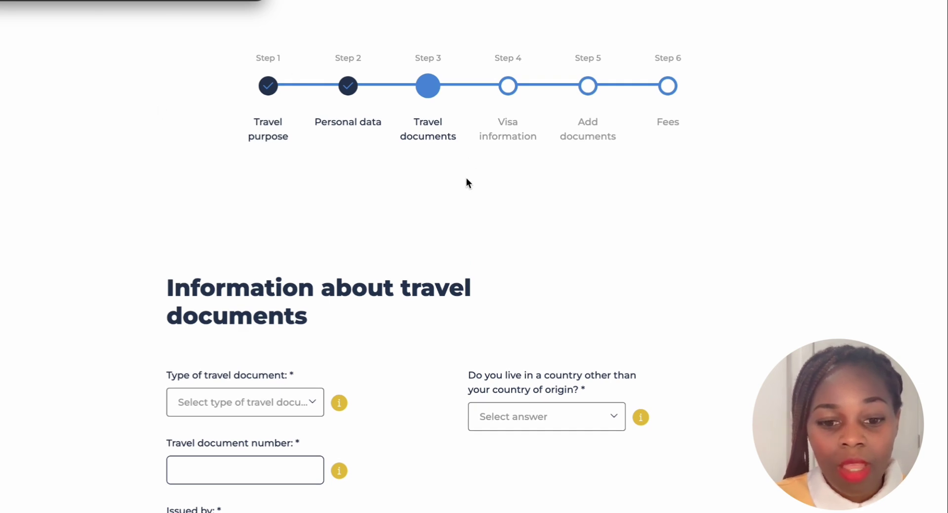
pyautogui.scroll(-1, 445, 247)
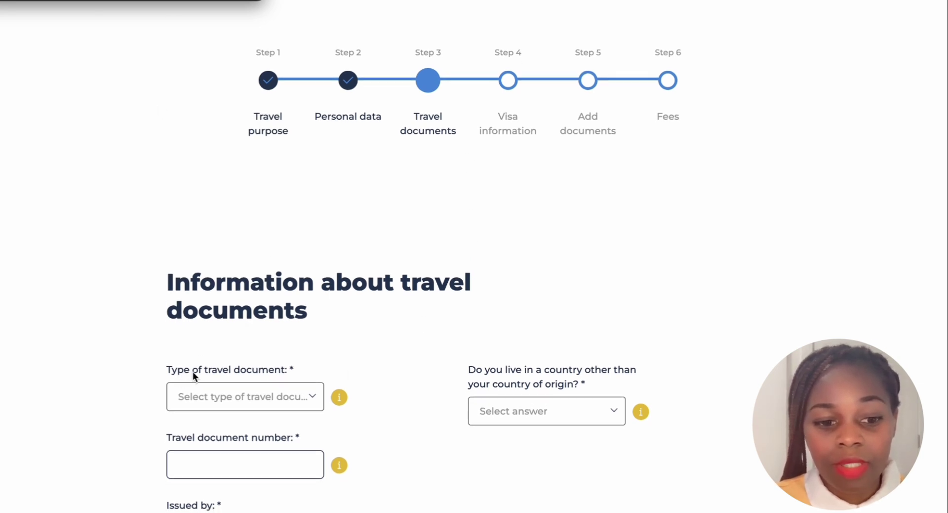
pyautogui.scroll(-2, 355, 367)
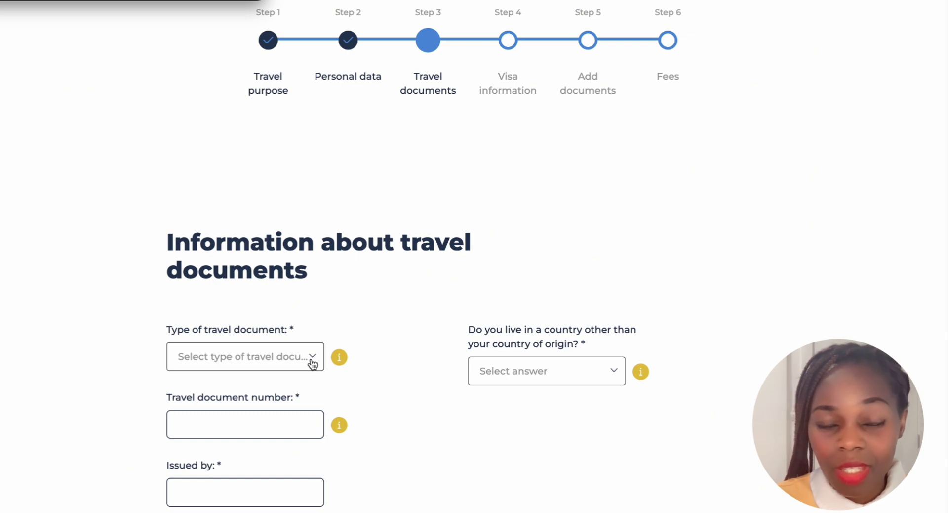
# Choose National passport in the Type of travel document dropdown
pyautogui.click(319, 359)
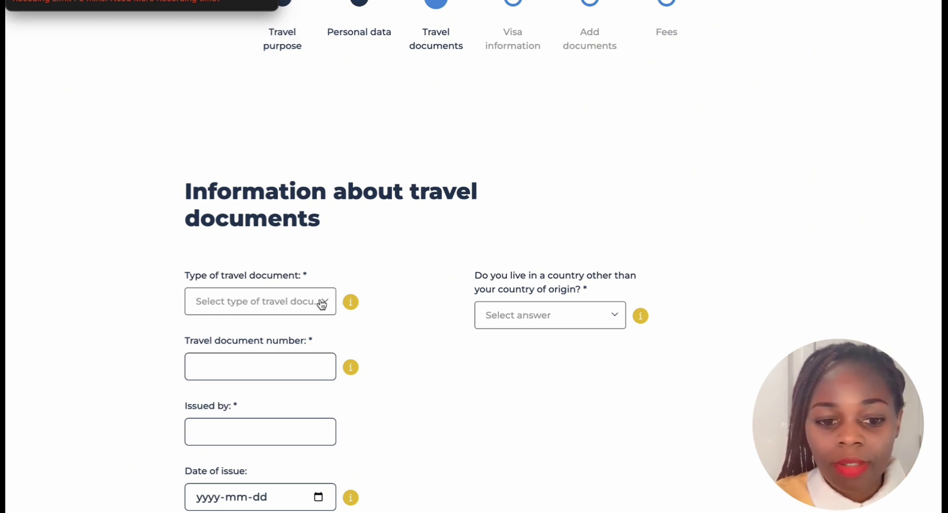
pyautogui.click(324, 302)
pyautogui.scroll(-2, 256, 380)
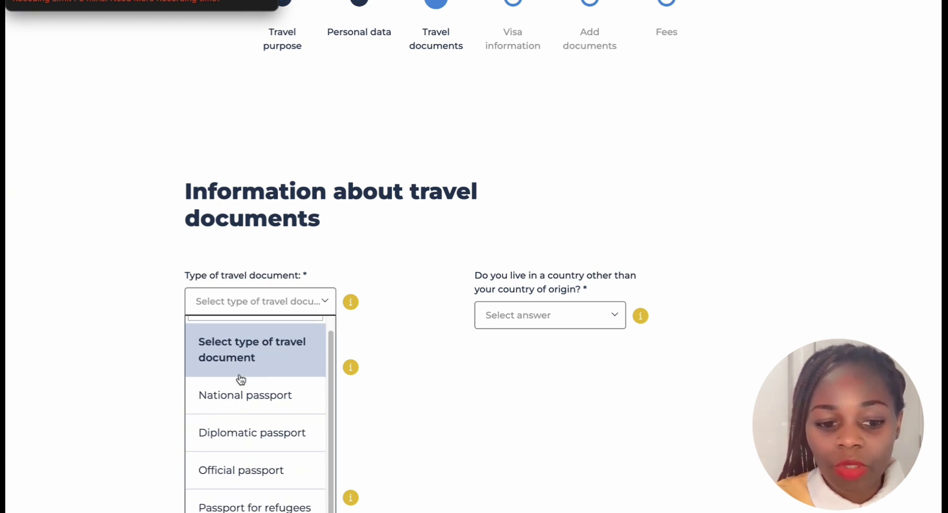
pyautogui.scroll(-1, 240, 381)
pyautogui.scroll(-3, 283, 392)
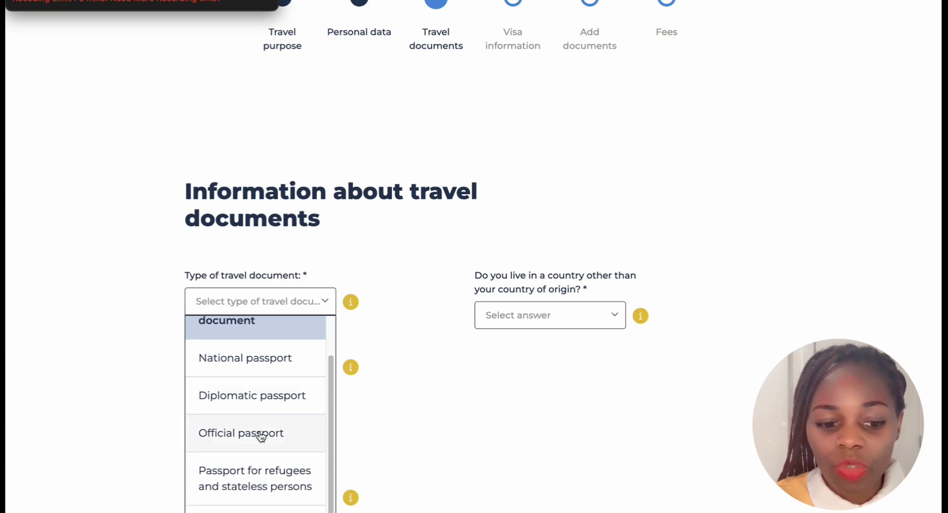
pyautogui.scroll(-3, 261, 432)
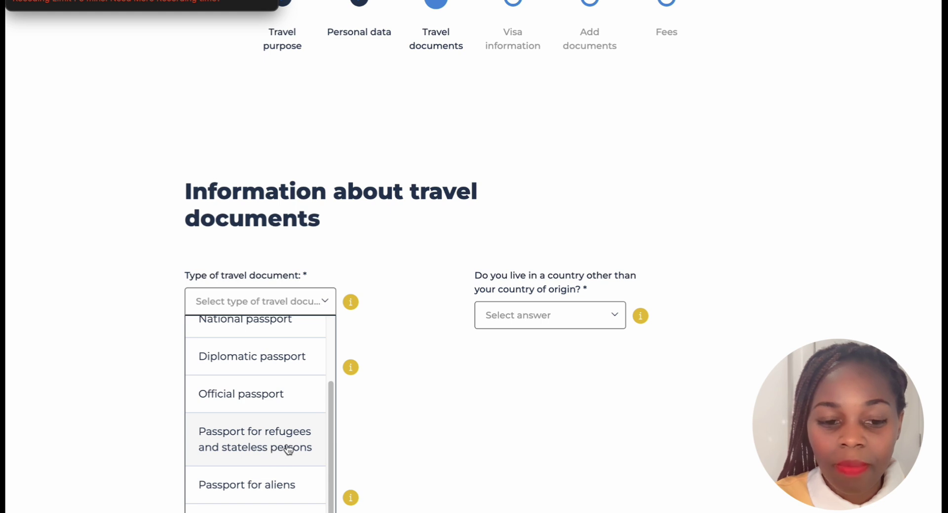
pyautogui.scroll(-1, 277, 449)
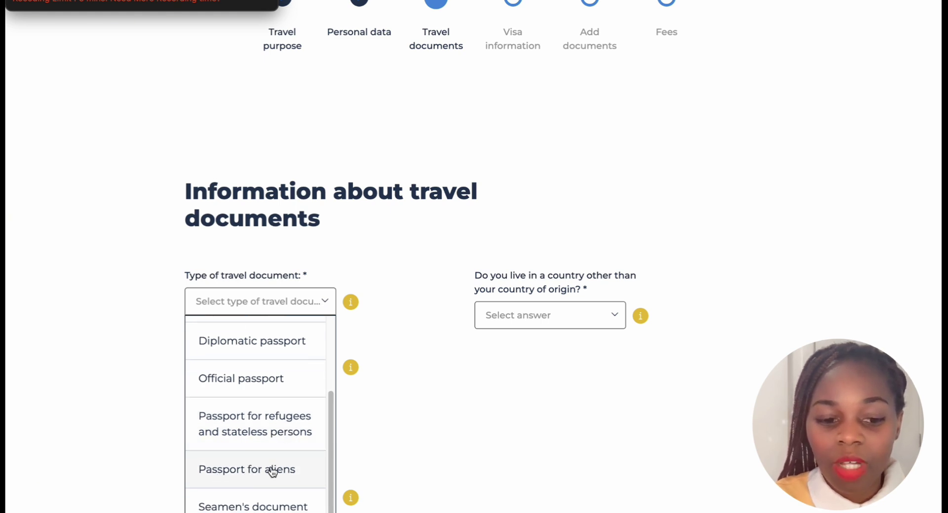
pyautogui.scroll(-2, 259, 465)
pyautogui.scroll(5, 256, 462)
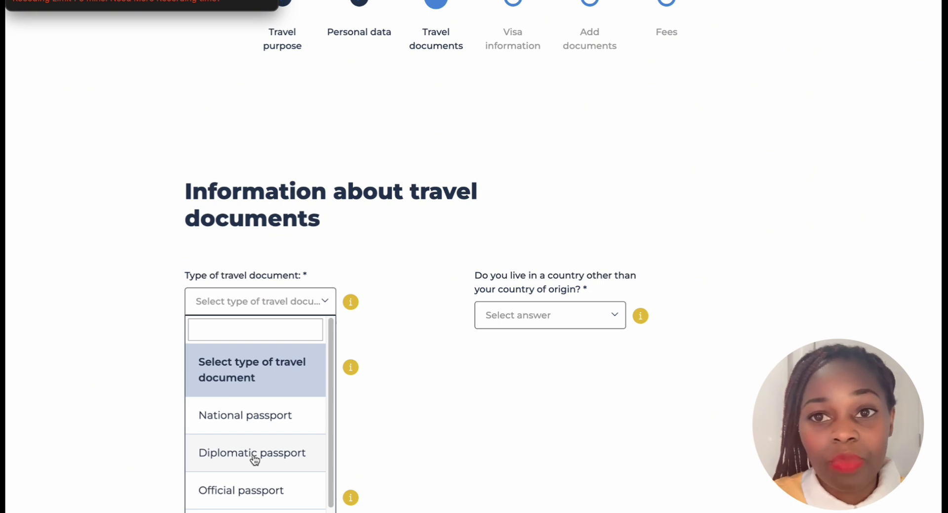
pyautogui.click(252, 416)
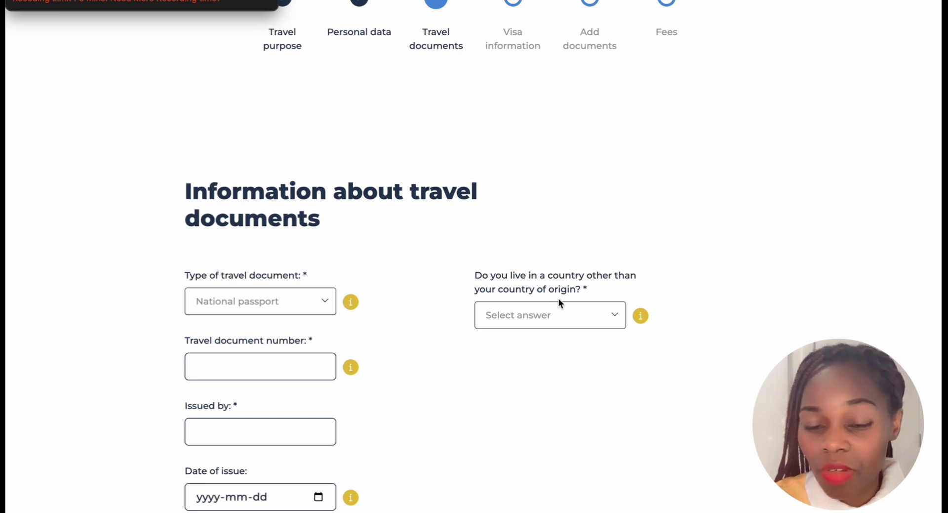
# Select No for living in a country other than the country of origin
pyautogui.click(616, 319)
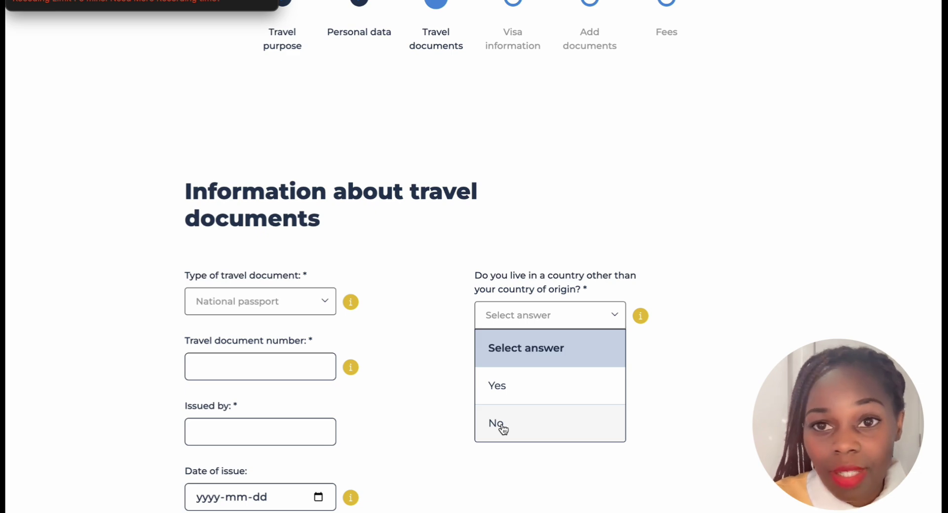
pyautogui.click(503, 428)
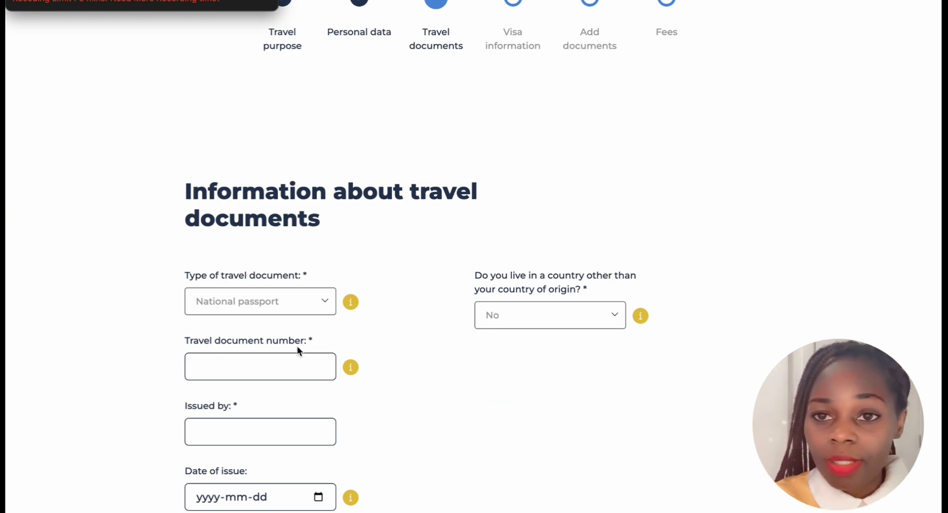
pyautogui.click(254, 361)
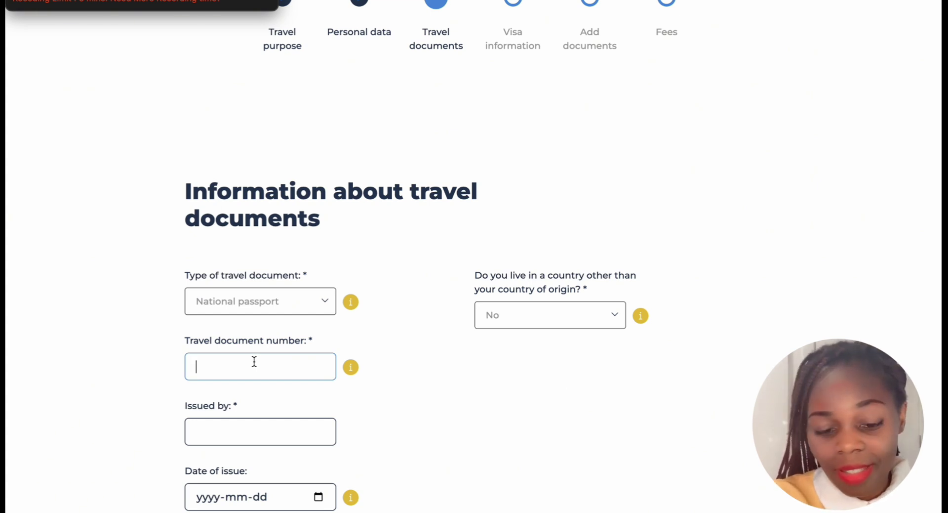
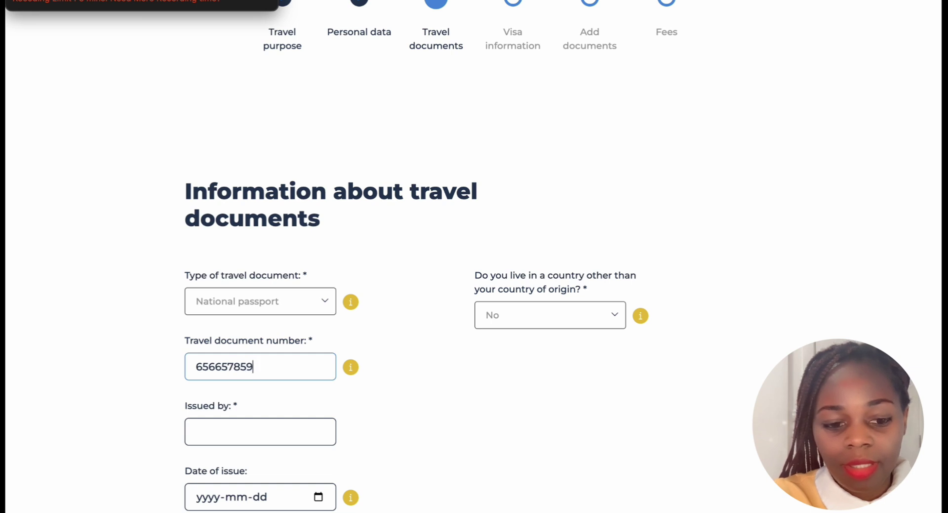
# Enter the passport number and set Issued by to 'mention your country'
pyautogui.scroll(-2, 267, 360)
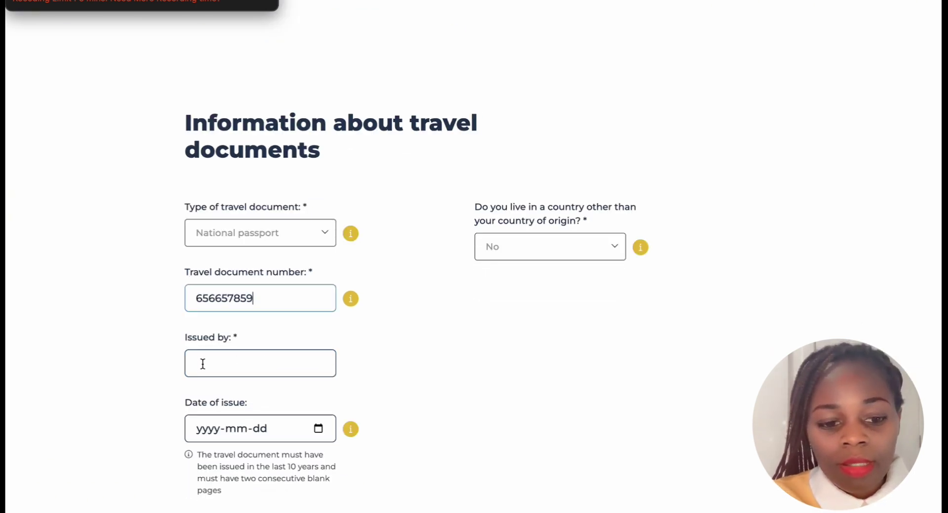
pyautogui.click(203, 363)
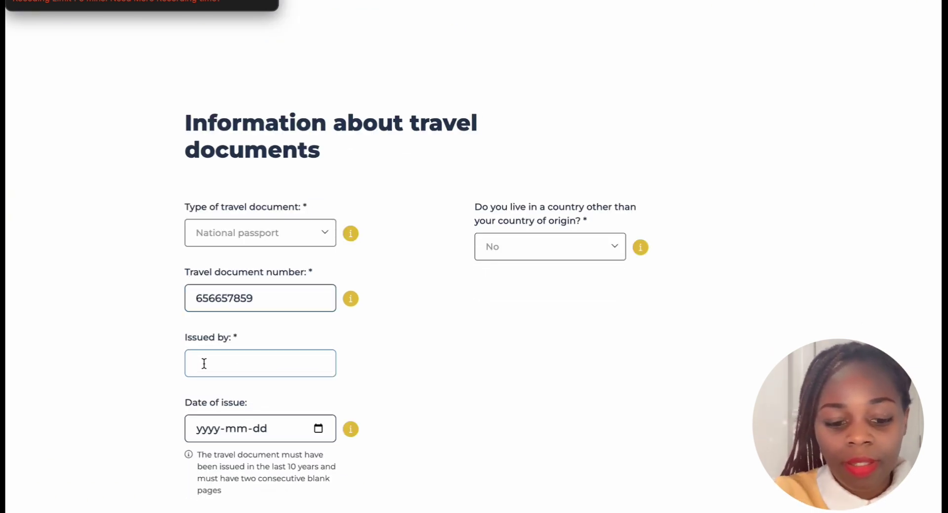
pyautogui.write('republ')
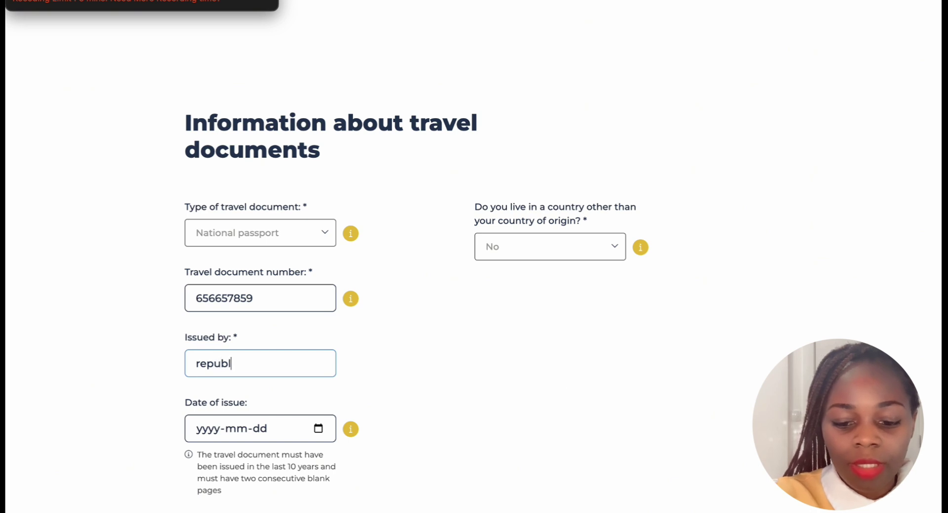
pyautogui.write('ic of')
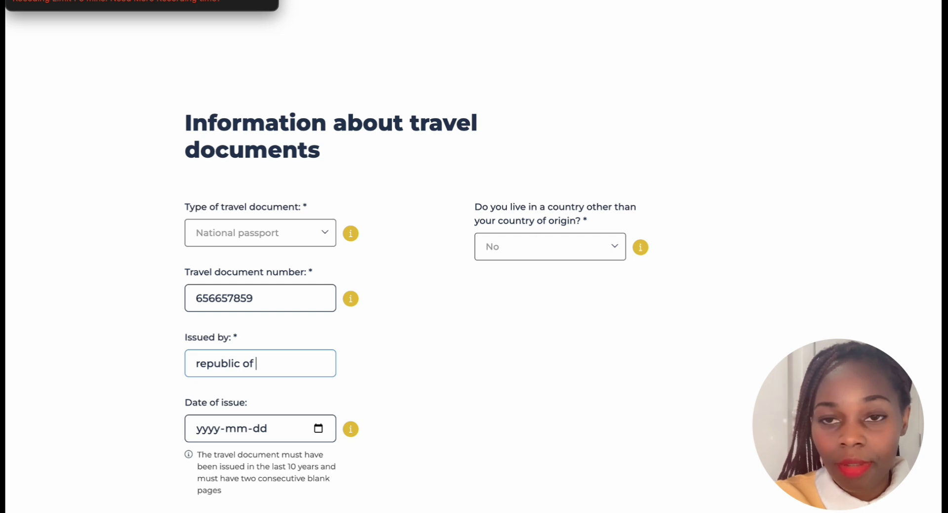
pyautogui.press('BackSpace')
pyautogui.press('BackSpace')
pyautogui.press('BackSpace')
pyautogui.press('BackSpace')
pyautogui.press('BackSpace')
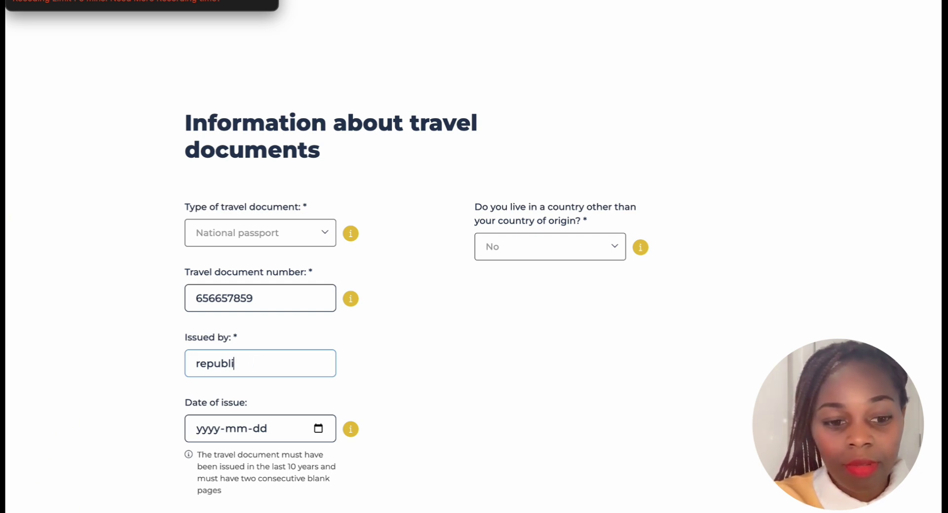
pyautogui.press('BackSpace')
pyautogui.press('BackSpace')
pyautogui.press('BackSpace')
pyautogui.press('BackSpace')
pyautogui.press('BackSpace')
pyautogui.press('BackSpace')
pyautogui.press('BackSpace')
pyautogui.write('ment')
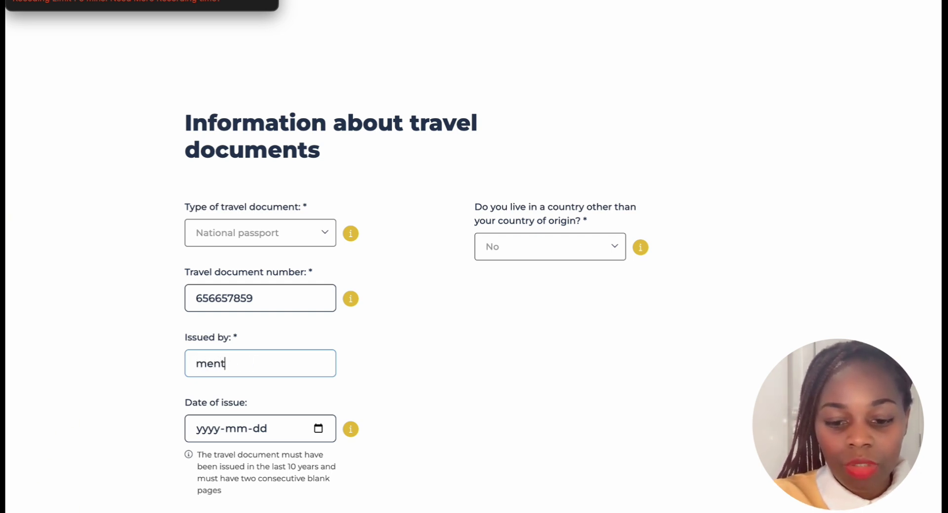
pyautogui.write('ion yo')
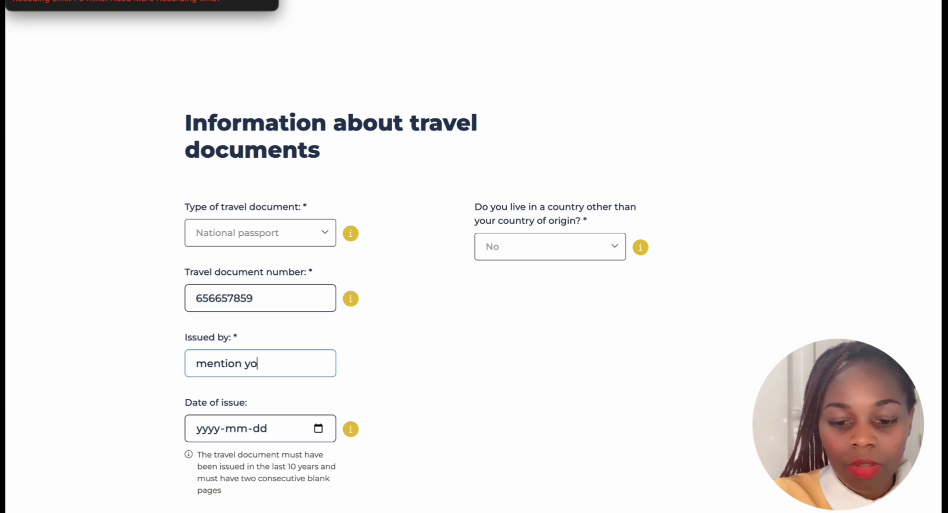
pyautogui.write('ur country')
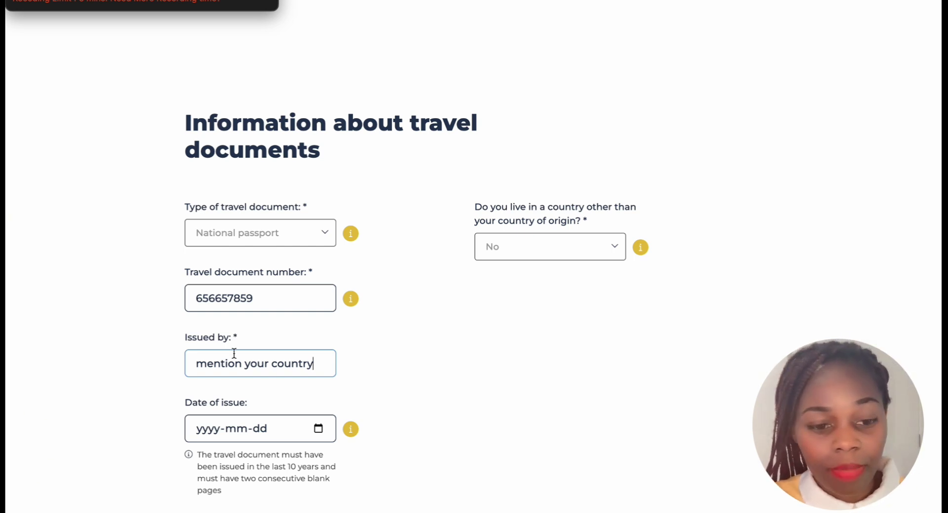
pyautogui.scroll(-3, 235, 356)
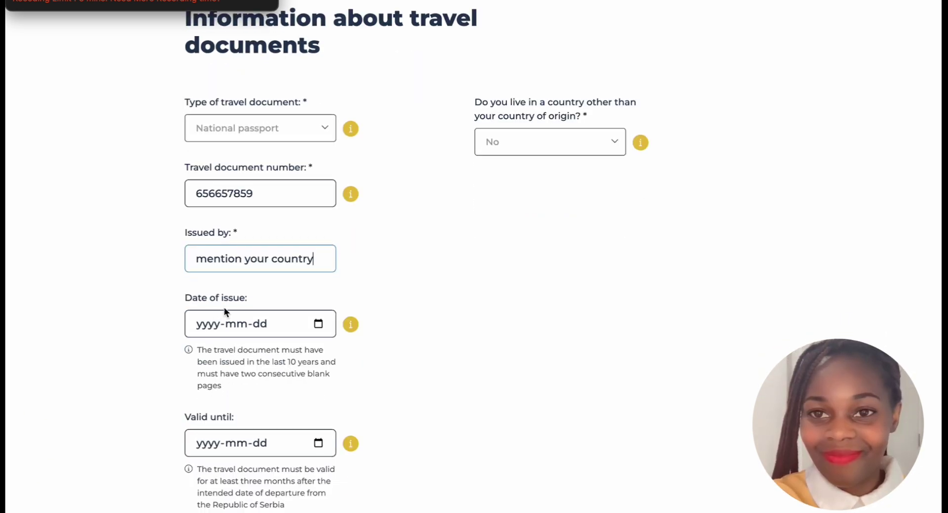
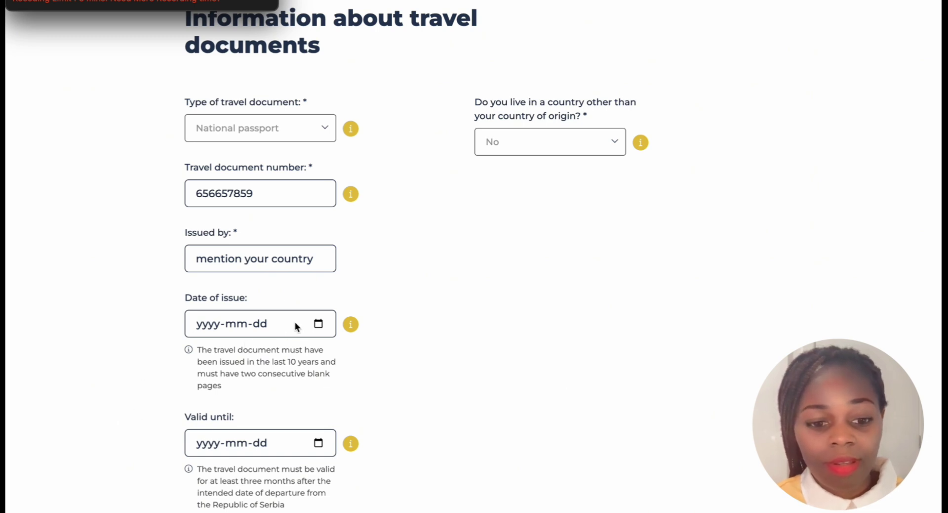
# Pick 9 February 2022 as the passport's Date of issue from the calendar
pyautogui.click(318, 324)
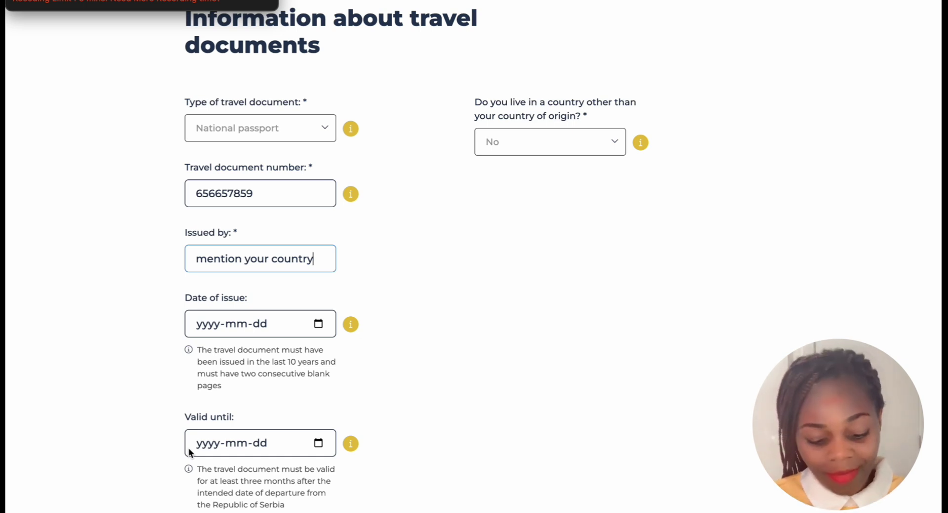
pyautogui.click(318, 324)
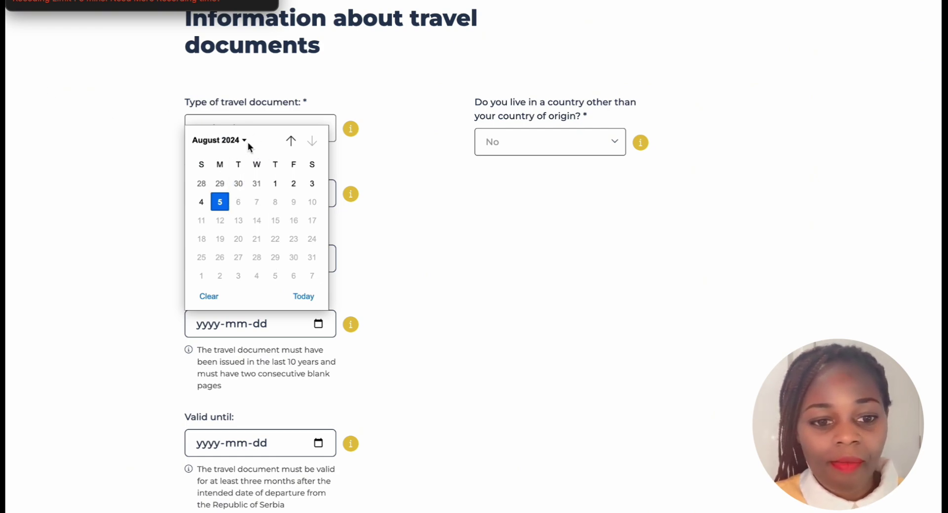
pyautogui.click(247, 142)
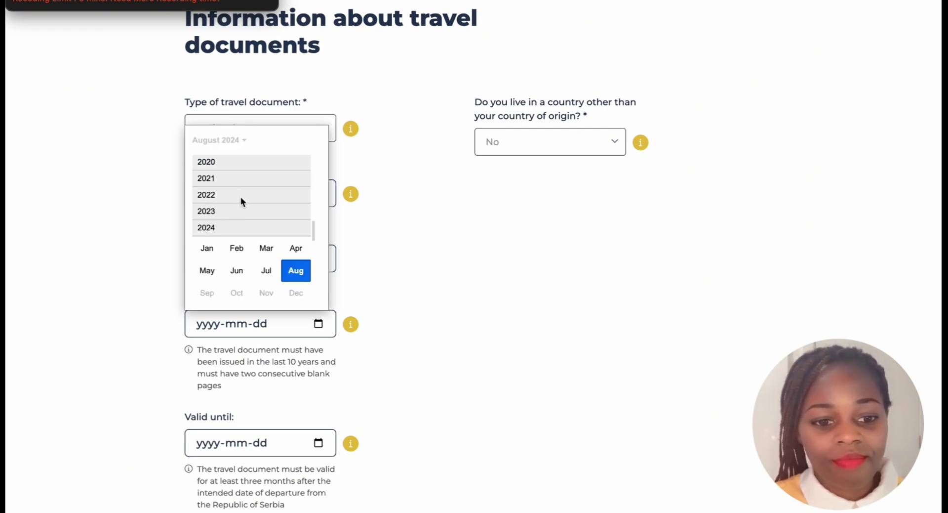
pyautogui.scroll(2, 241, 195)
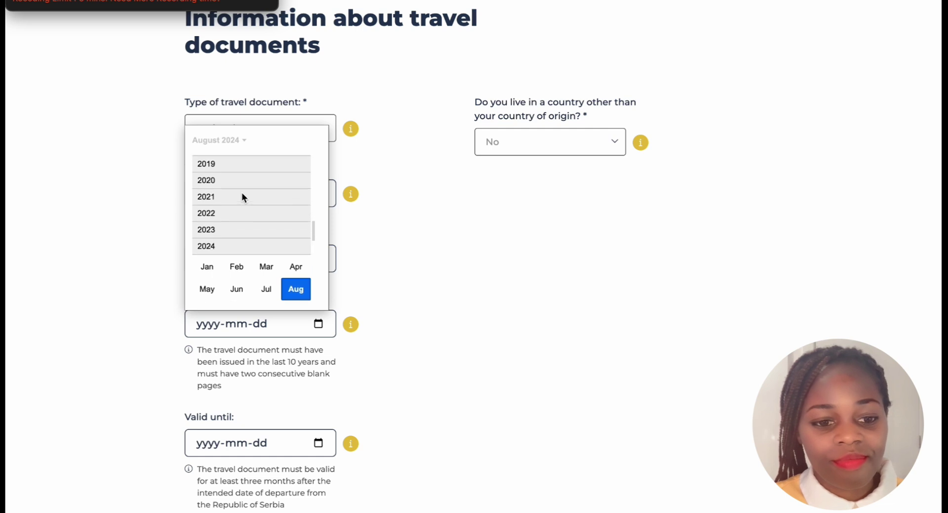
pyautogui.scroll(2, 242, 195)
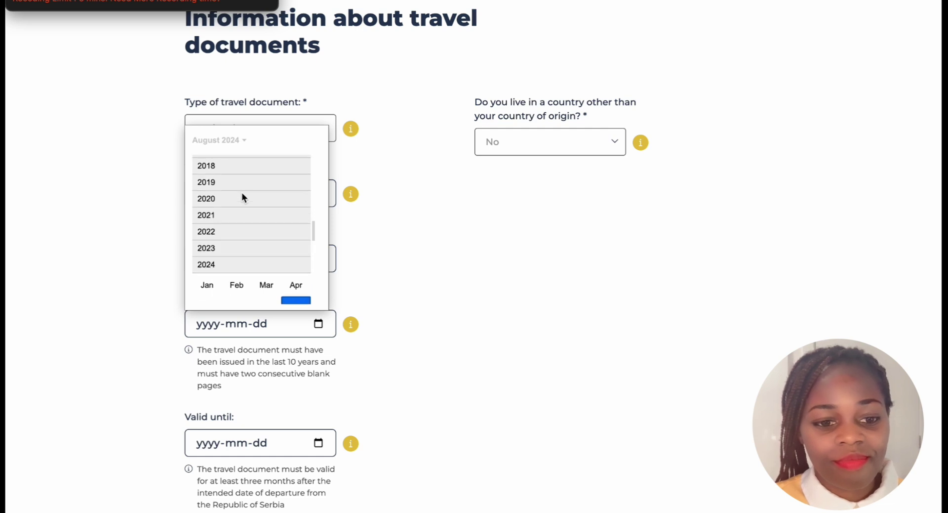
pyautogui.click(247, 226)
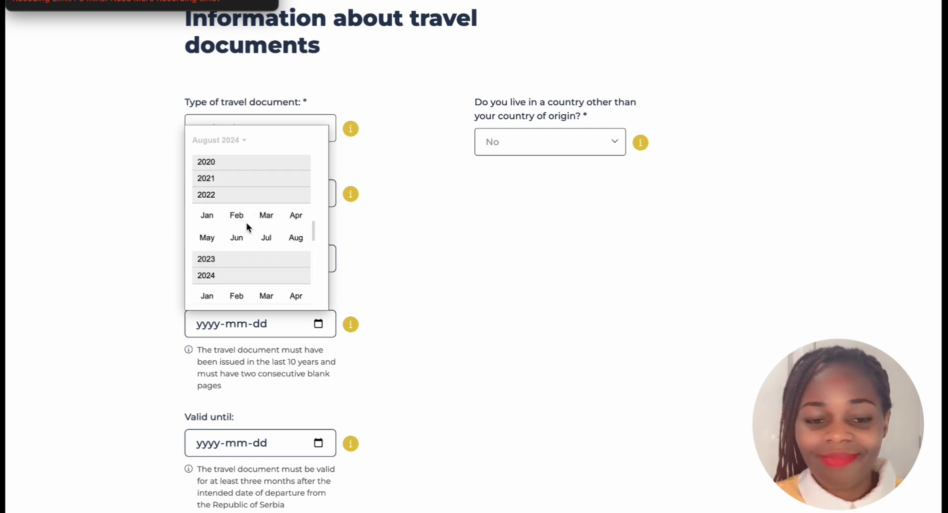
pyautogui.click(237, 218)
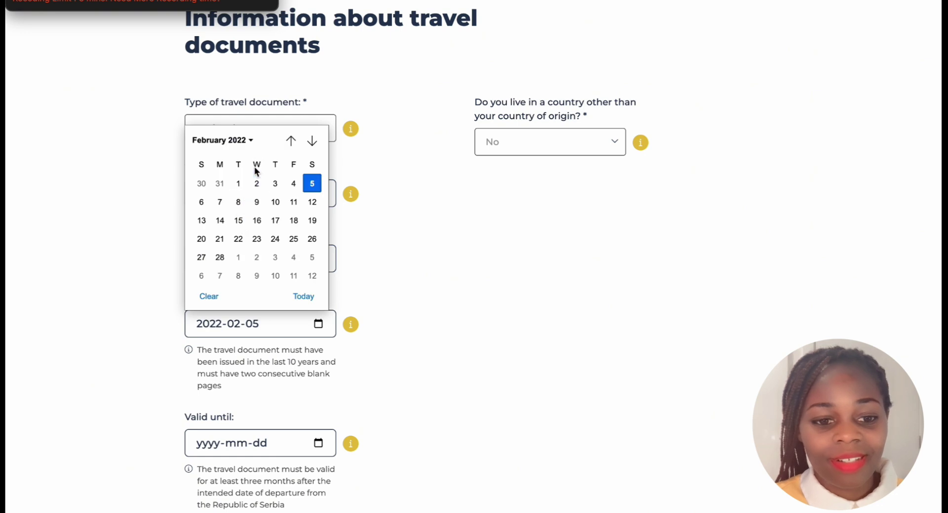
pyautogui.click(257, 202)
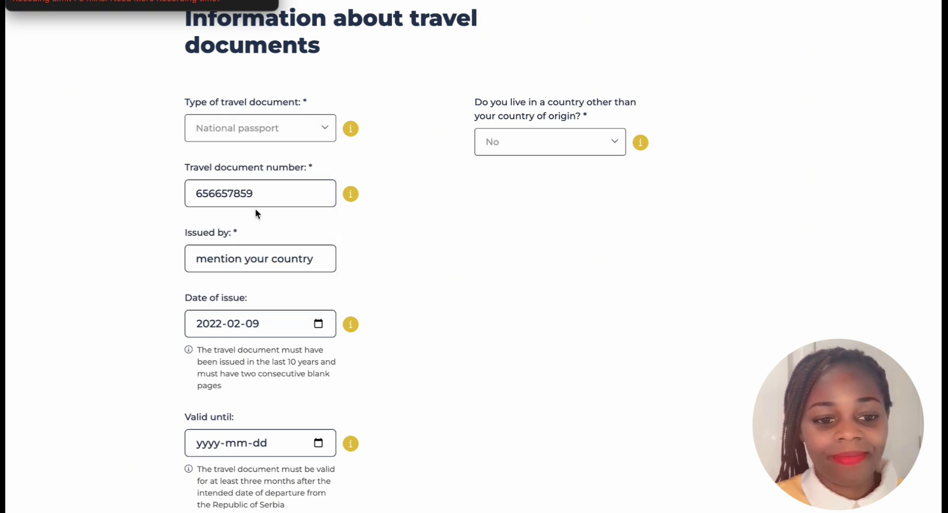
pyautogui.scroll(-2, 411, 249)
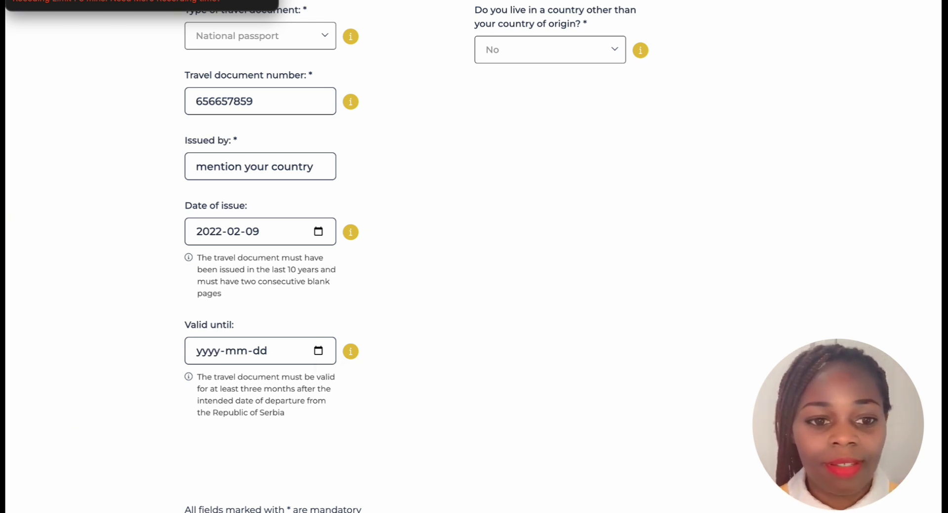
pyautogui.scroll(-1, 333, 81)
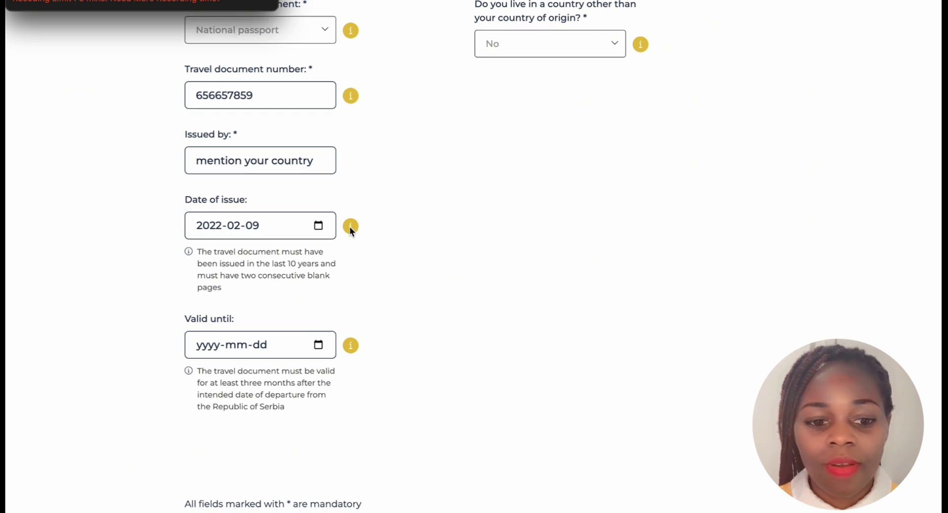
pyautogui.scroll(-2, 349, 227)
pyautogui.scroll(-1, 350, 231)
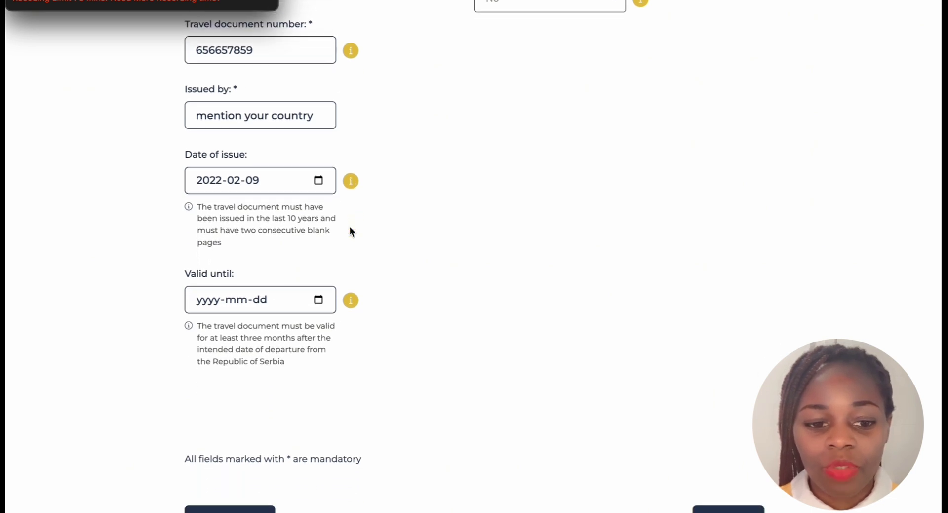
pyautogui.scroll(-1, 350, 228)
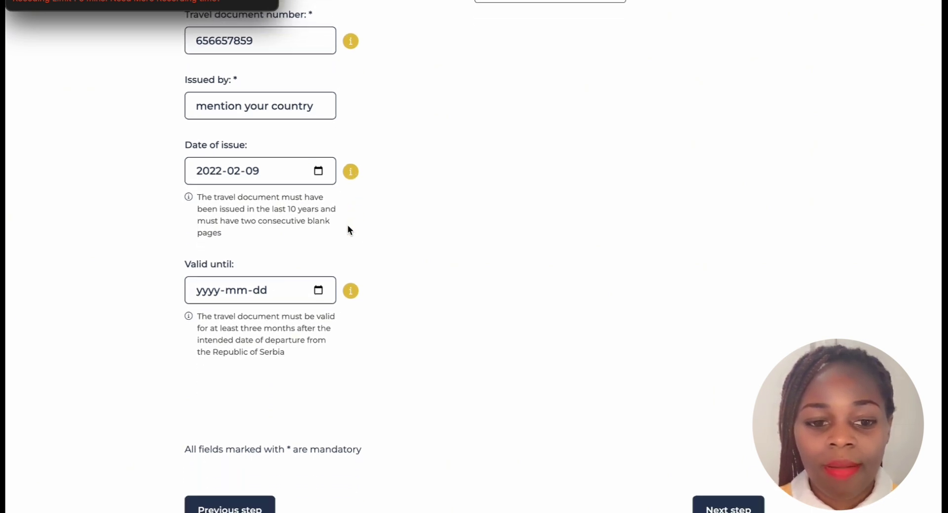
pyautogui.scroll(-1, 347, 231)
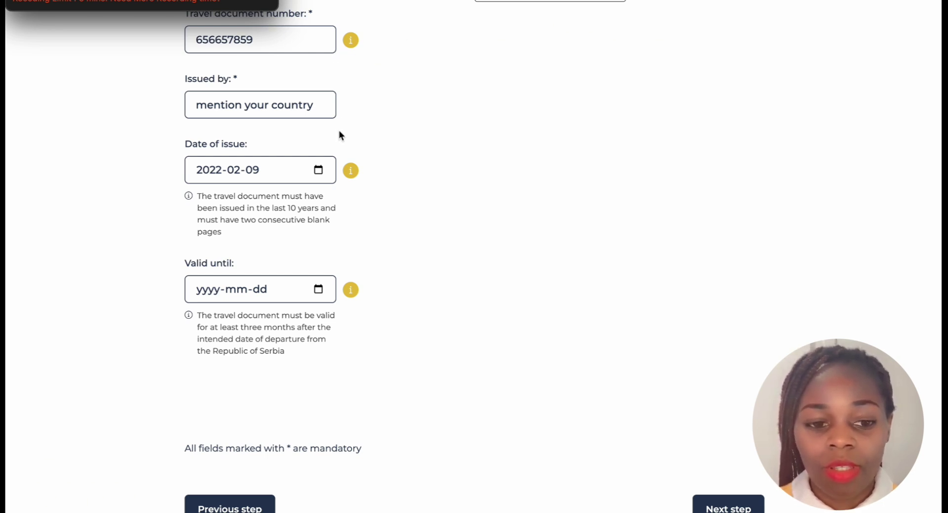
pyautogui.scroll(-1, 287, 257)
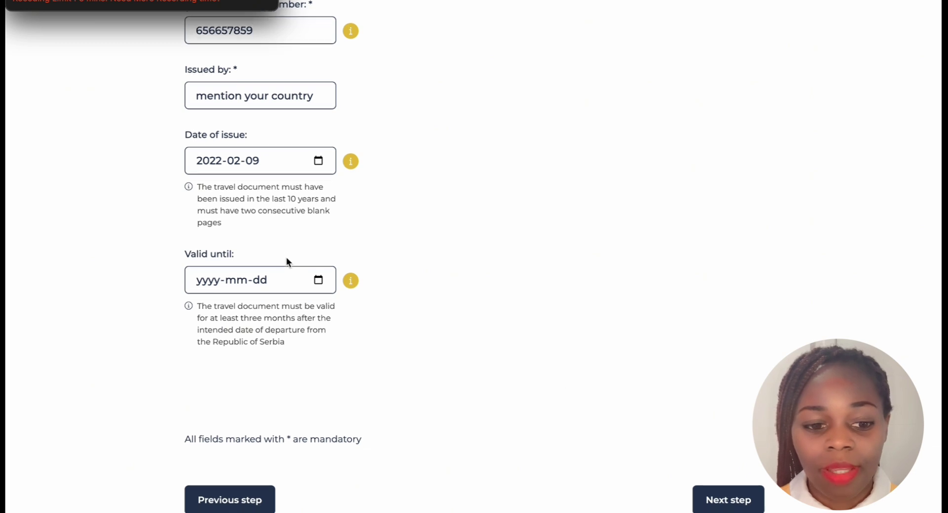
pyautogui.scroll(-5, 288, 261)
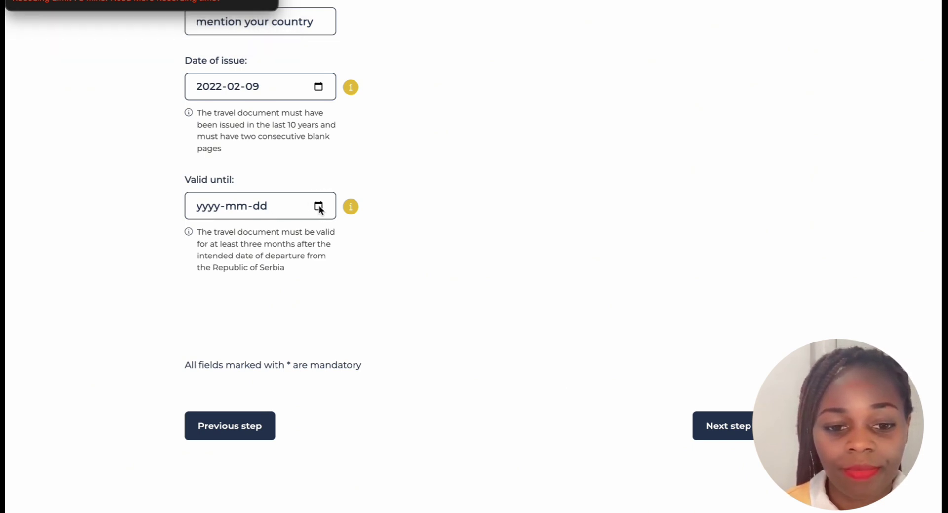
# Set the passport's Valid until date to 2 June 2032 from the calendar
pyautogui.click(319, 206)
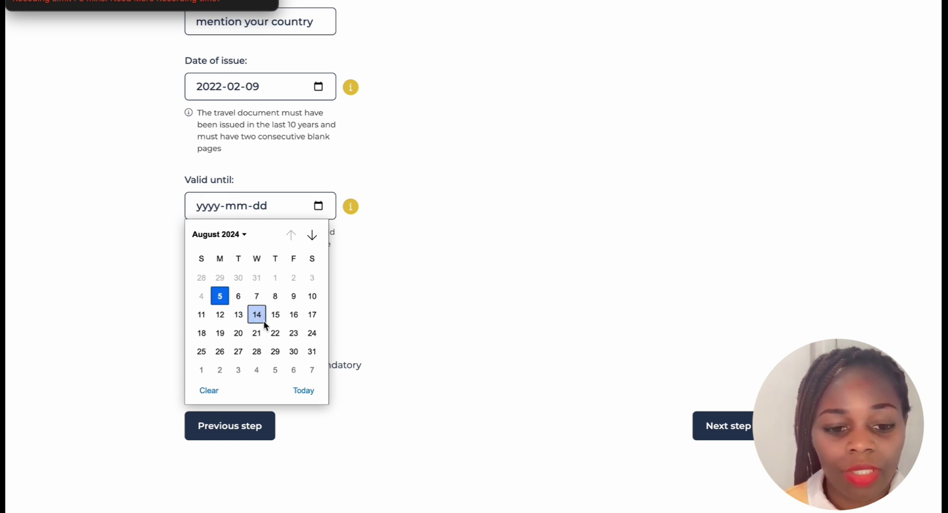
pyautogui.scroll(-3, 263, 319)
pyautogui.scroll(-6, 265, 319)
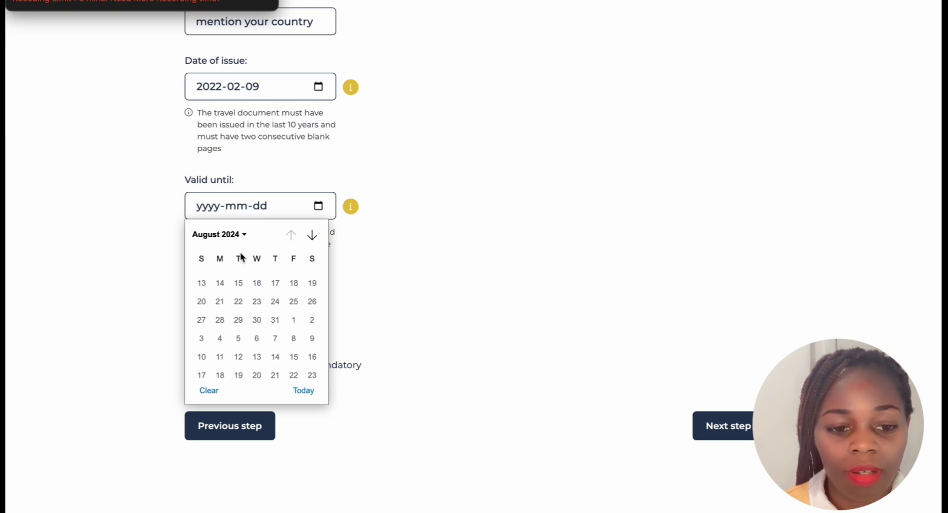
pyautogui.click(244, 234)
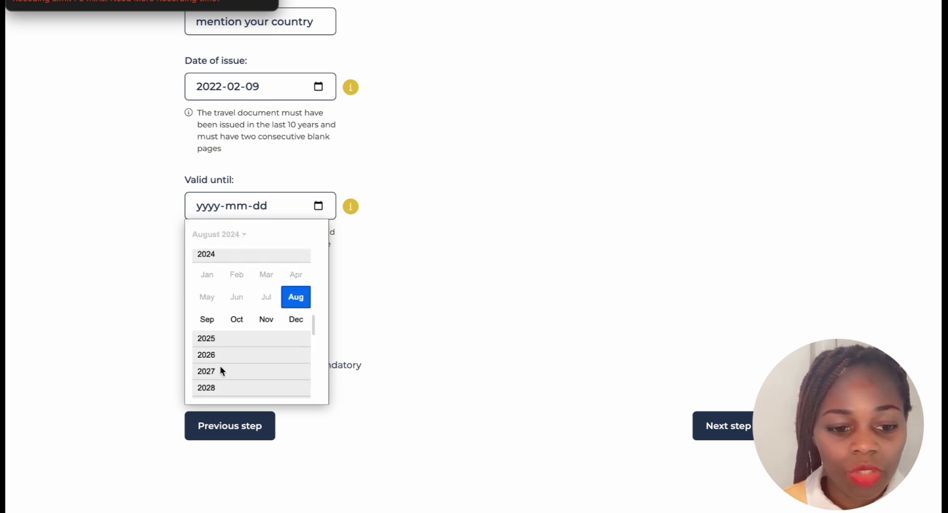
pyautogui.scroll(-3, 220, 366)
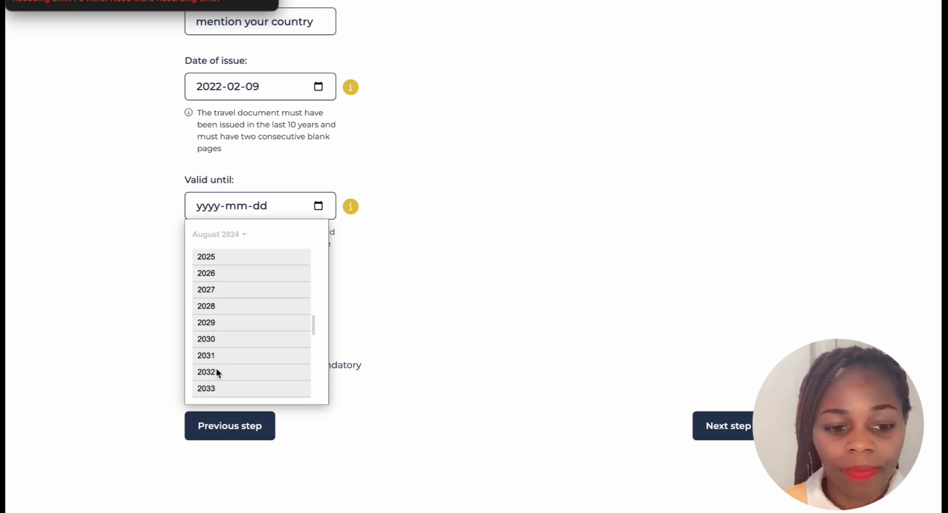
pyautogui.click(216, 373)
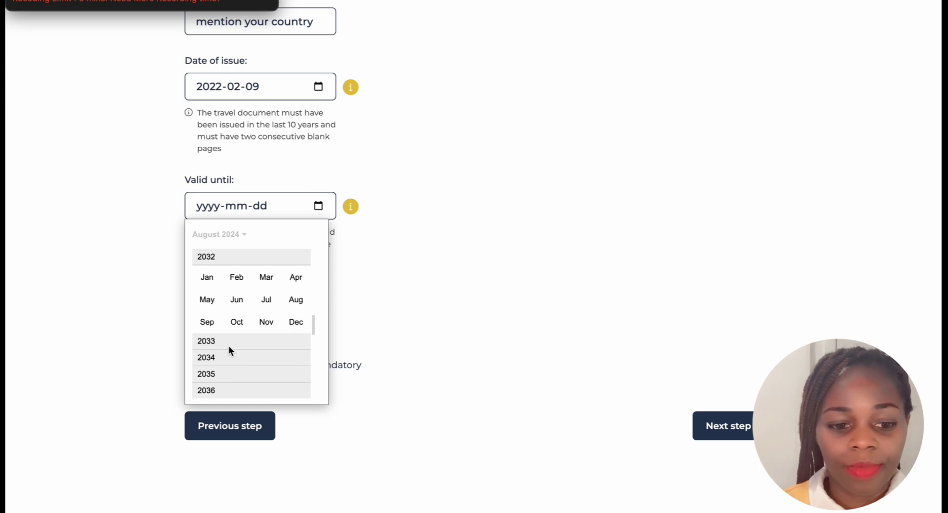
pyautogui.click(241, 307)
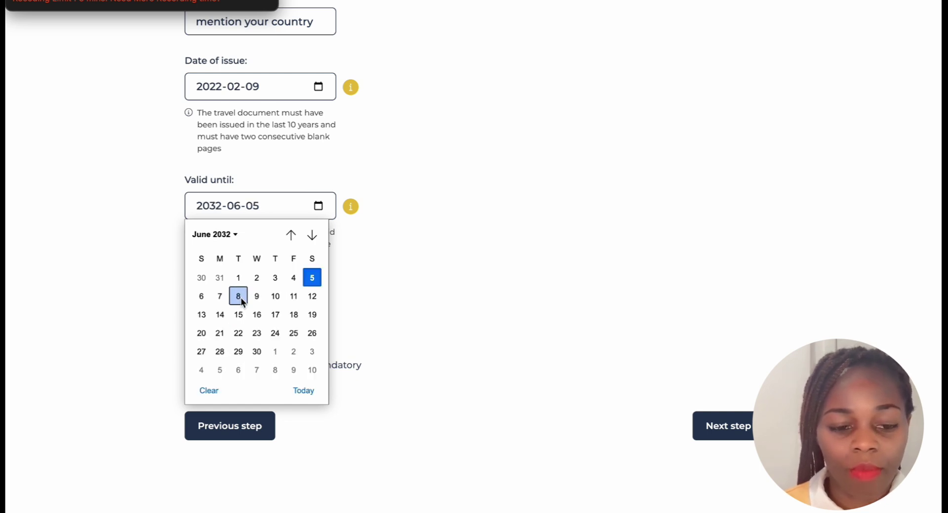
pyautogui.click(256, 277)
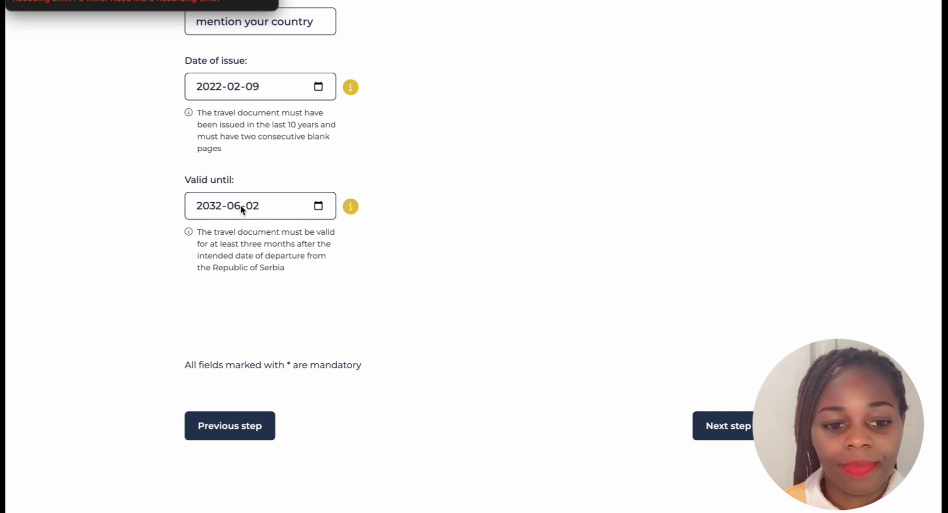
# Correct the Valid until date to 9 February 2032
pyautogui.click(318, 206)
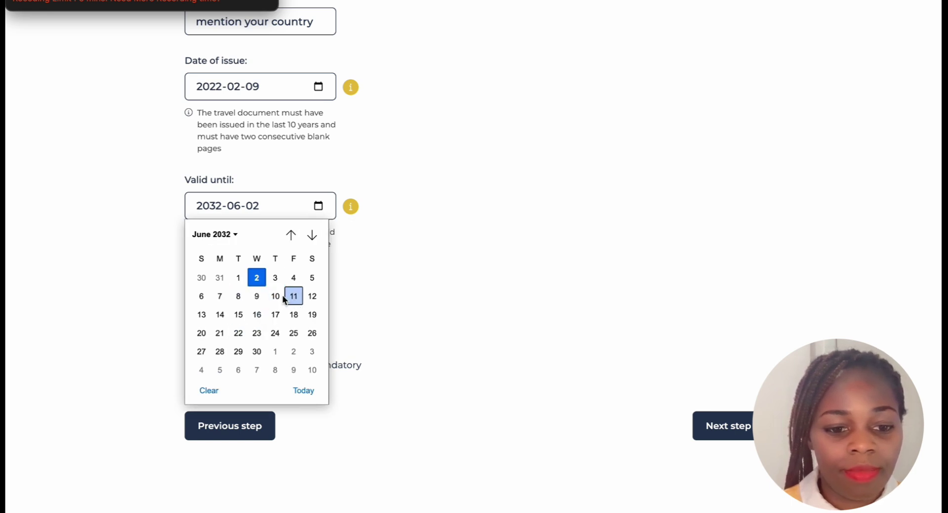
pyautogui.click(262, 297)
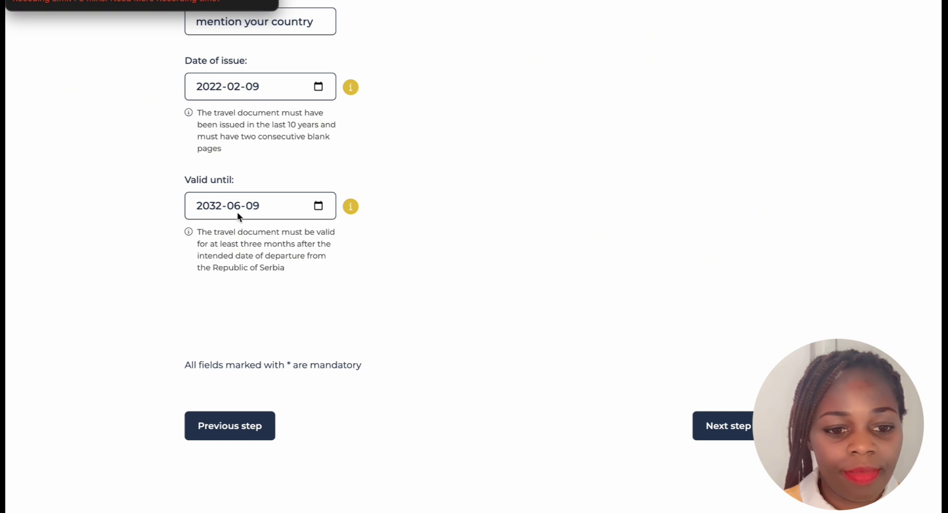
pyautogui.click(318, 206)
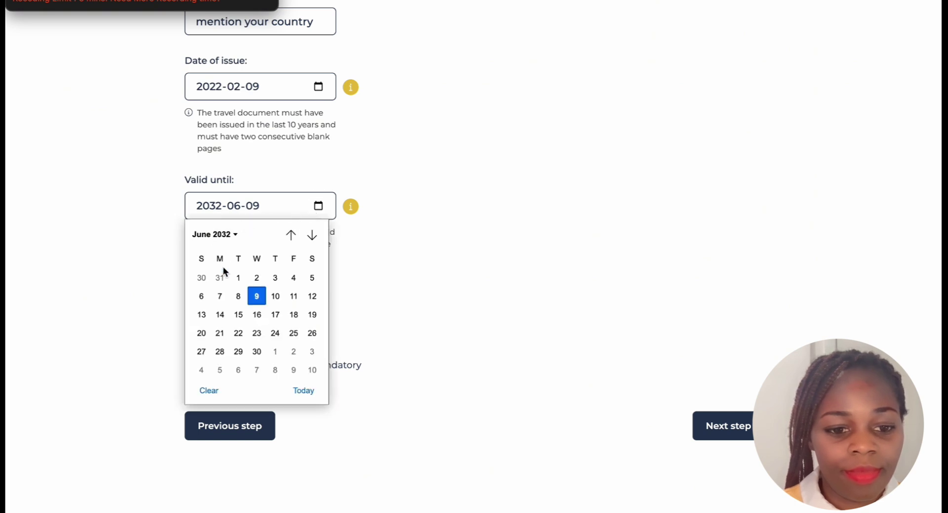
pyautogui.click(235, 235)
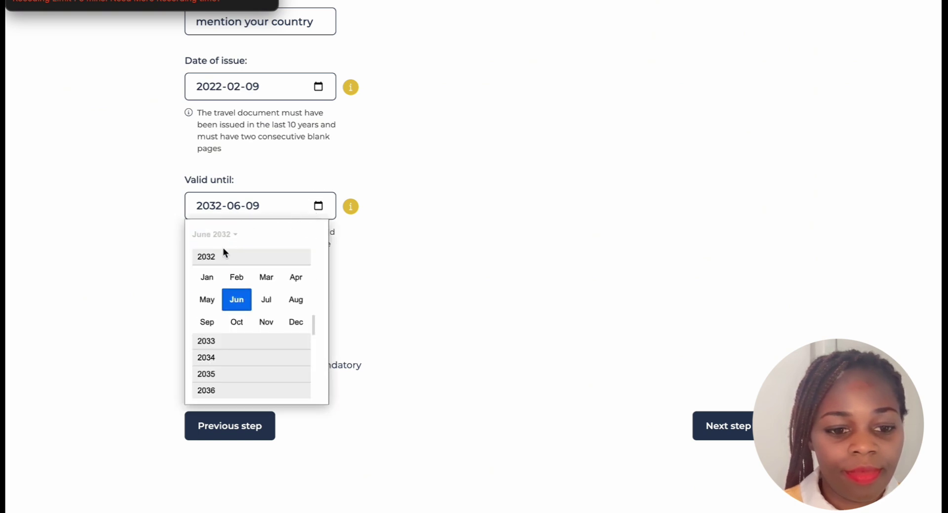
pyautogui.click(235, 275)
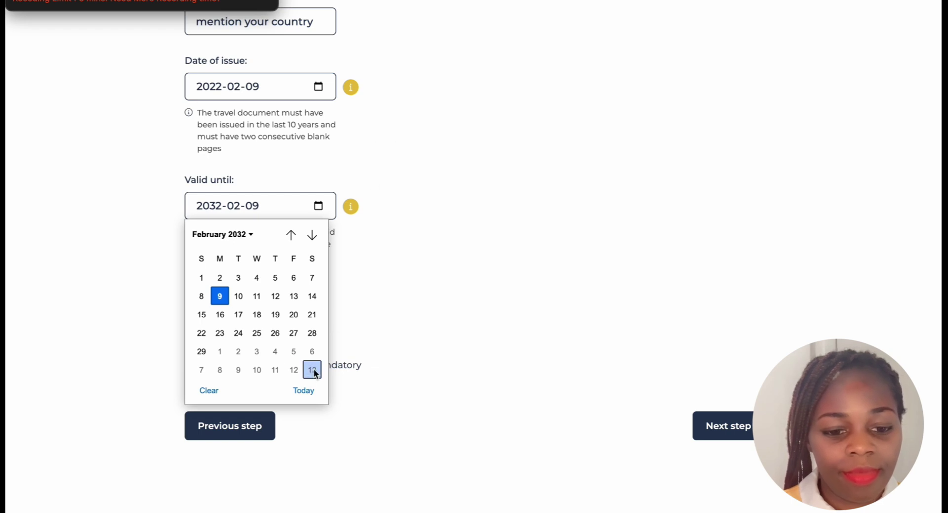
pyautogui.click(220, 296)
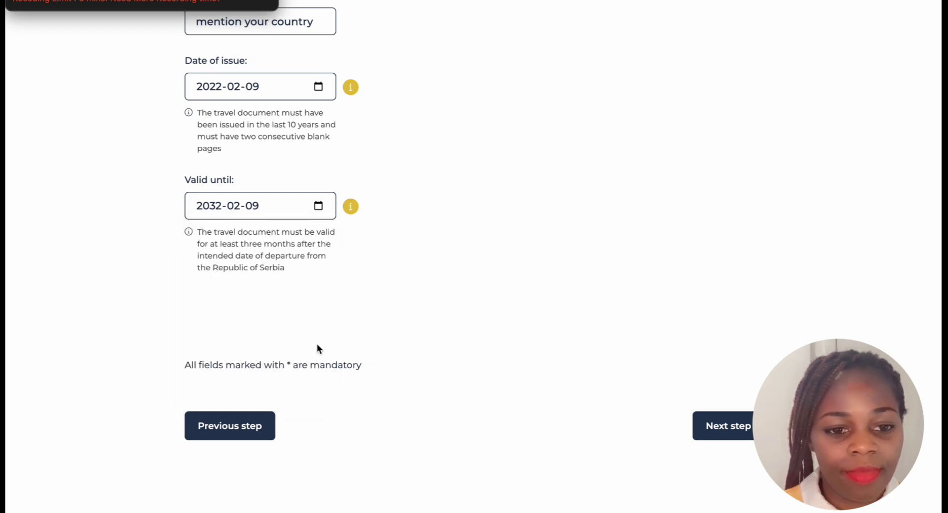
pyautogui.scroll(-1, 408, 178)
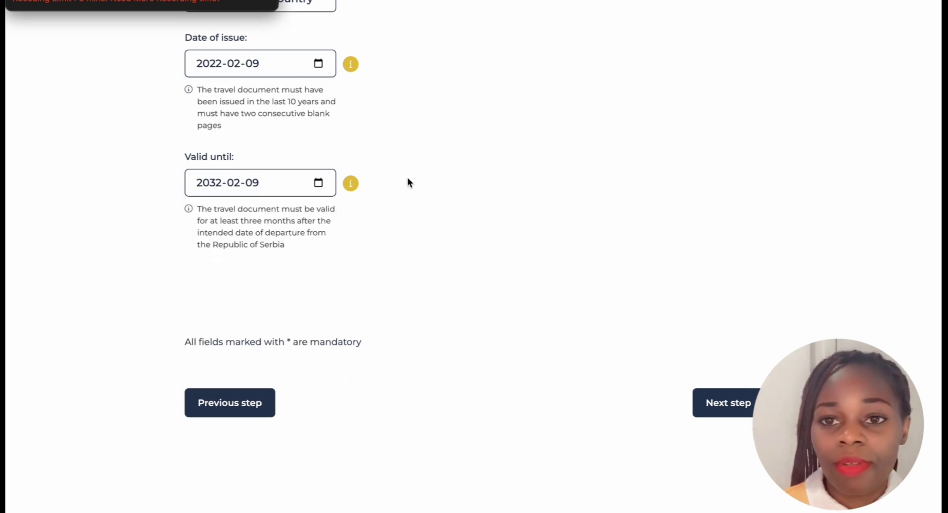
pyautogui.scroll(5, 407, 178)
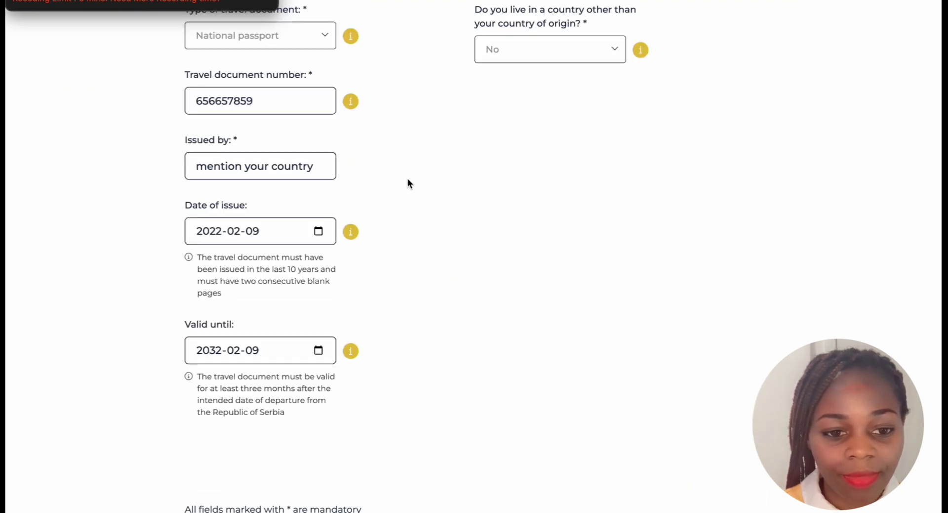
pyautogui.scroll(4, 408, 179)
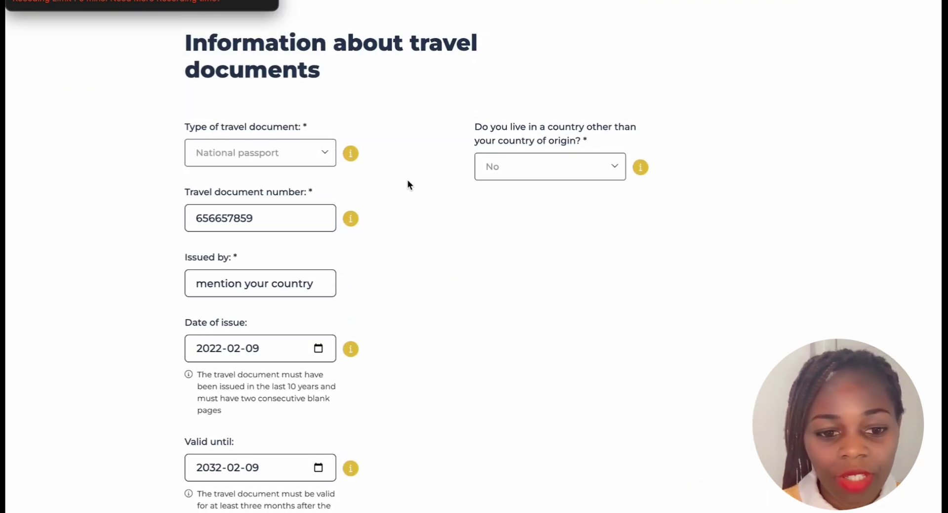
pyautogui.scroll(12, 408, 182)
pyautogui.scroll(-8, 408, 180)
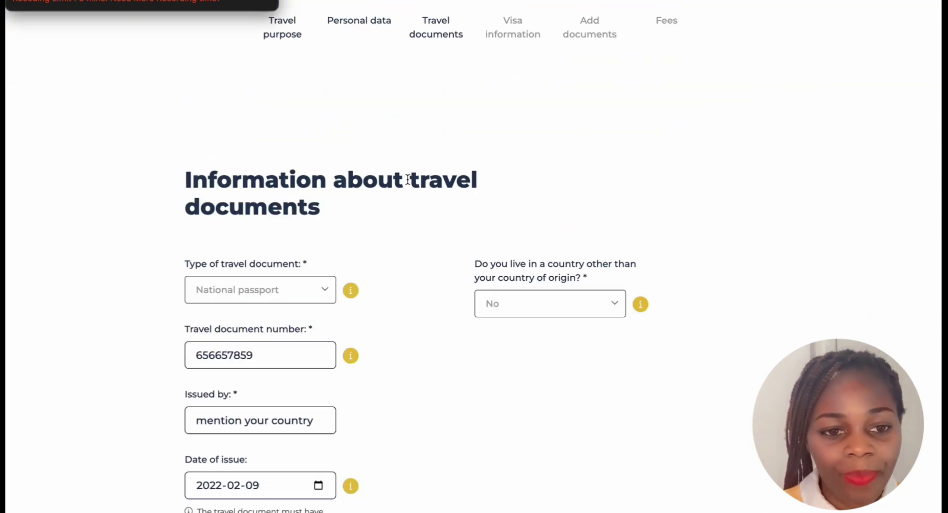
pyautogui.scroll(-13, 408, 179)
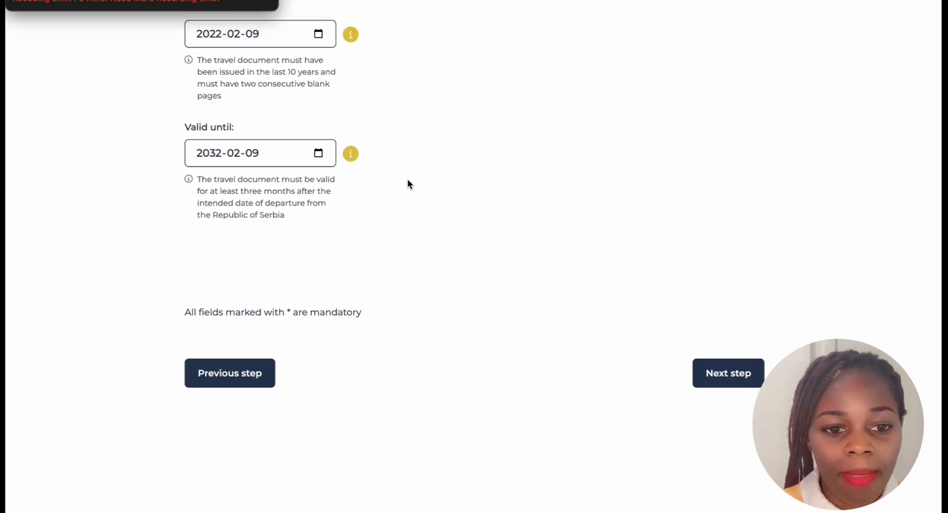
pyautogui.scroll(-5, 407, 179)
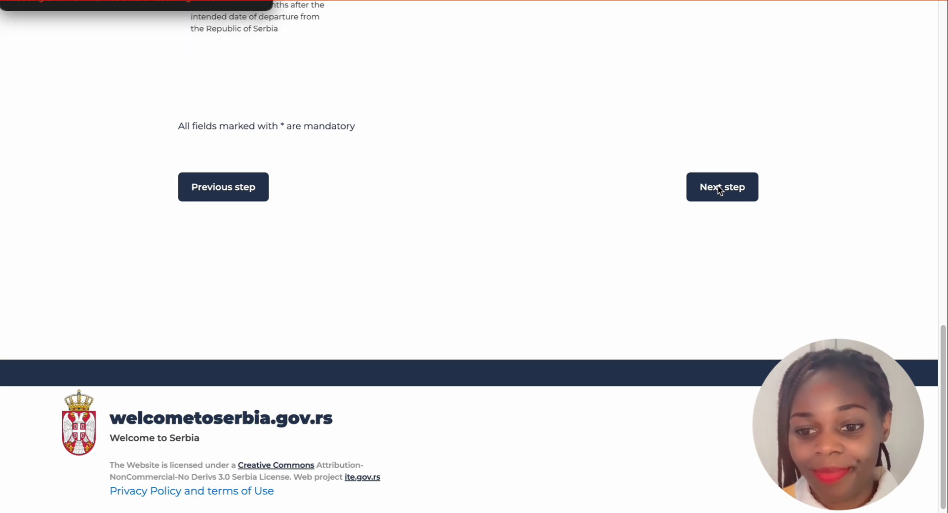
# Go to the next step and scroll to the 'Information about the visa for which you apply' fields
pyautogui.click(721, 191)
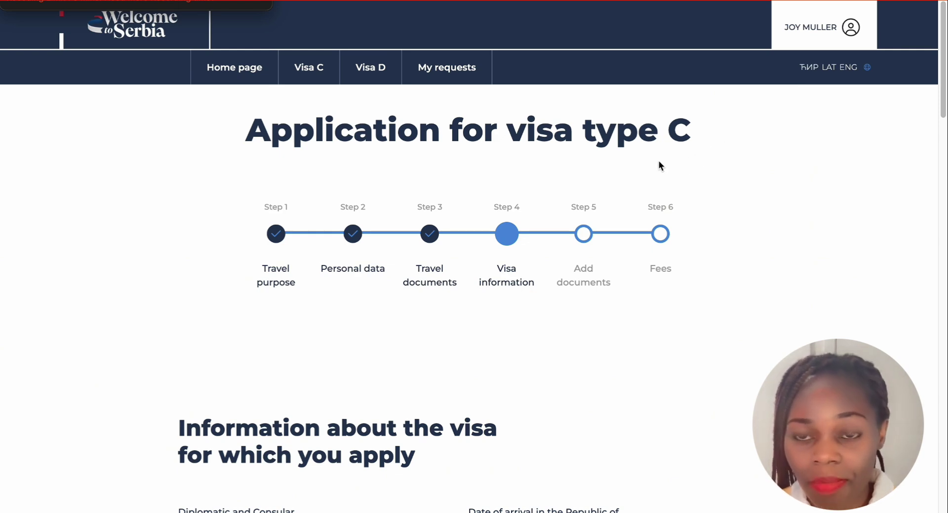
pyautogui.scroll(-3, 659, 160)
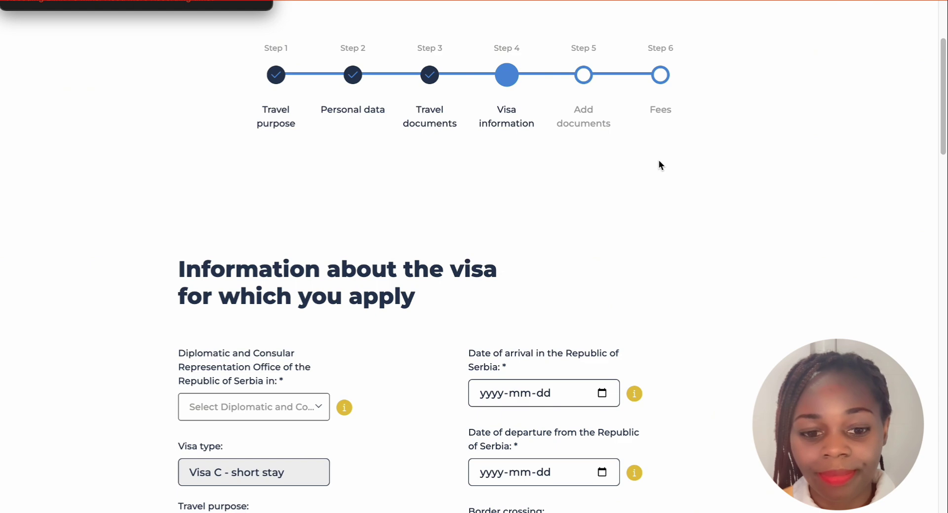
pyautogui.scroll(-1, 479, 92)
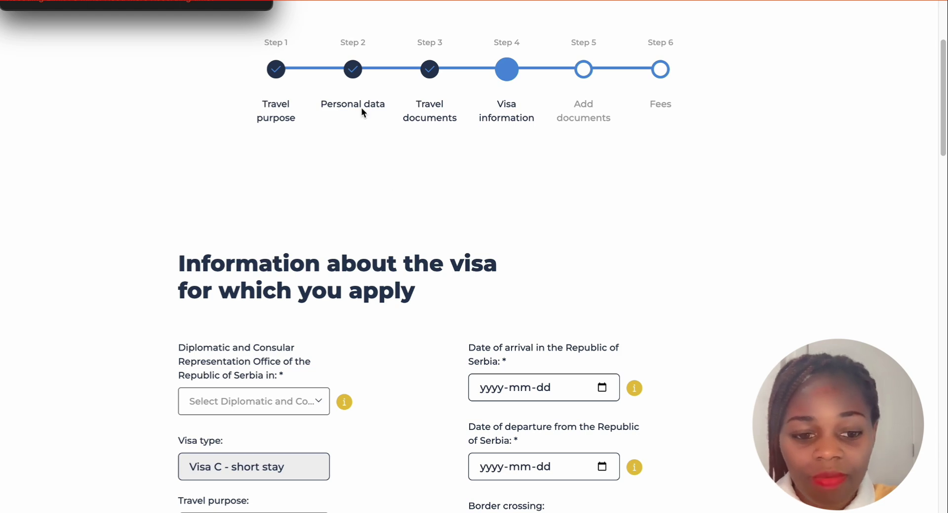
pyautogui.scroll(-1, 313, 215)
pyautogui.scroll(-2, 314, 217)
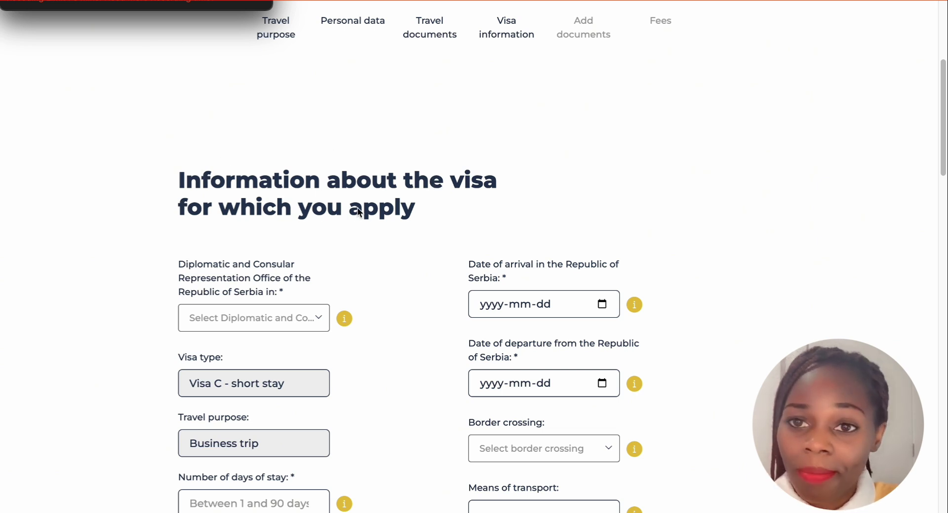
pyautogui.scroll(-1, 359, 210)
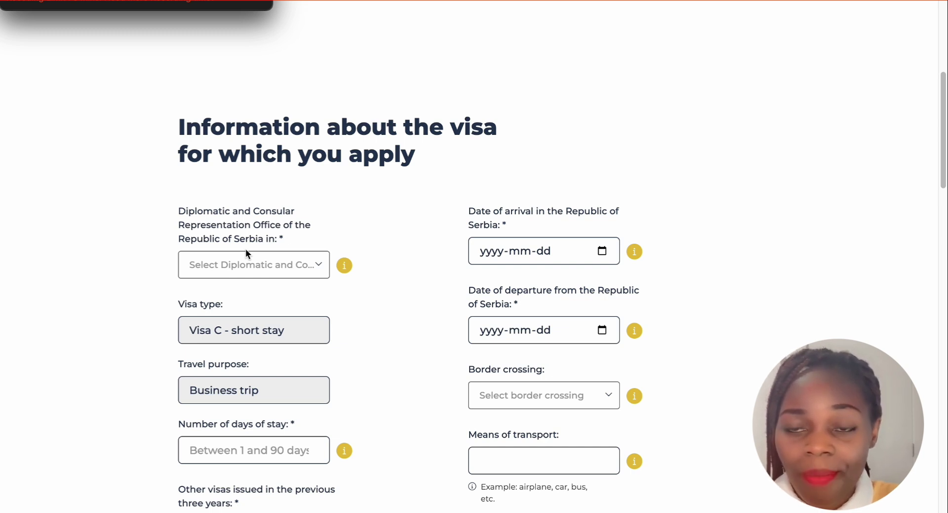
# Select NAIROBI in the Diplomatic and Consular Representation Office dropdown
pyautogui.click(318, 267)
pyautogui.scroll(-20, 247, 405)
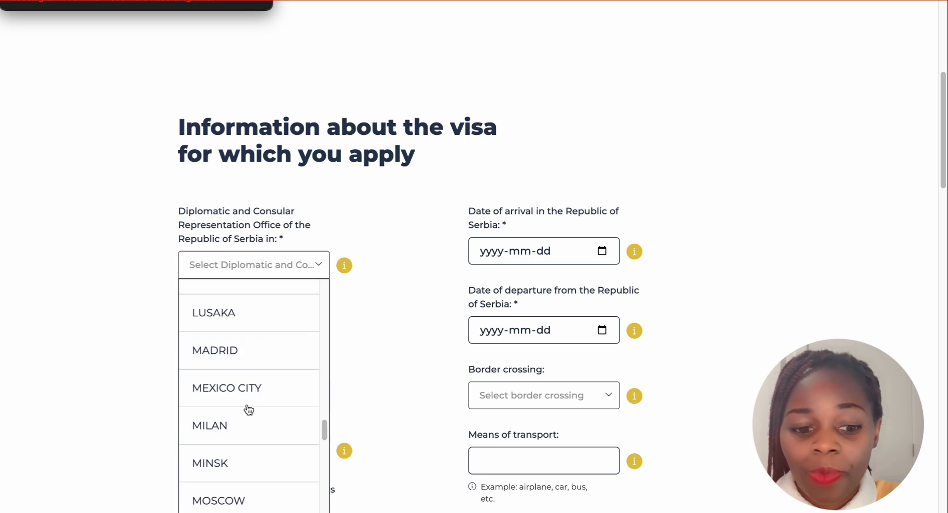
pyautogui.scroll(-8, 249, 408)
pyautogui.scroll(5, 248, 408)
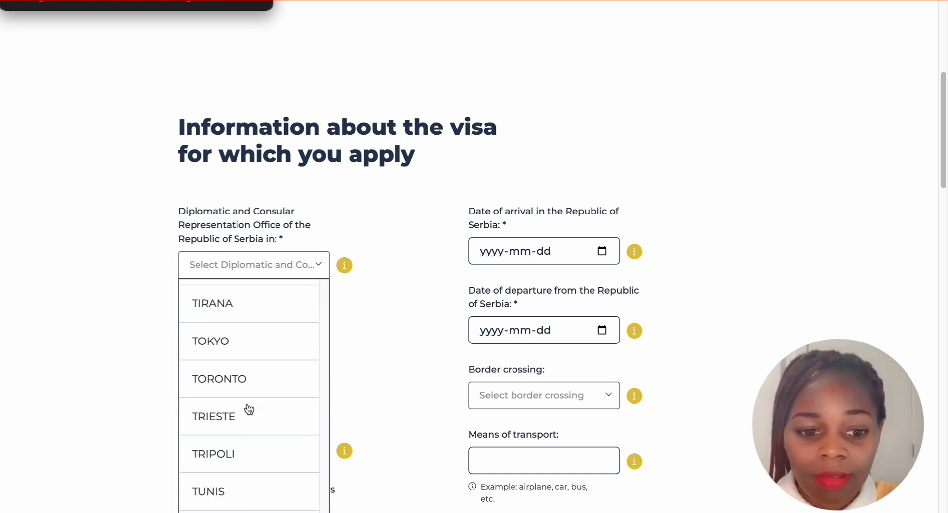
pyautogui.scroll(-5, 248, 409)
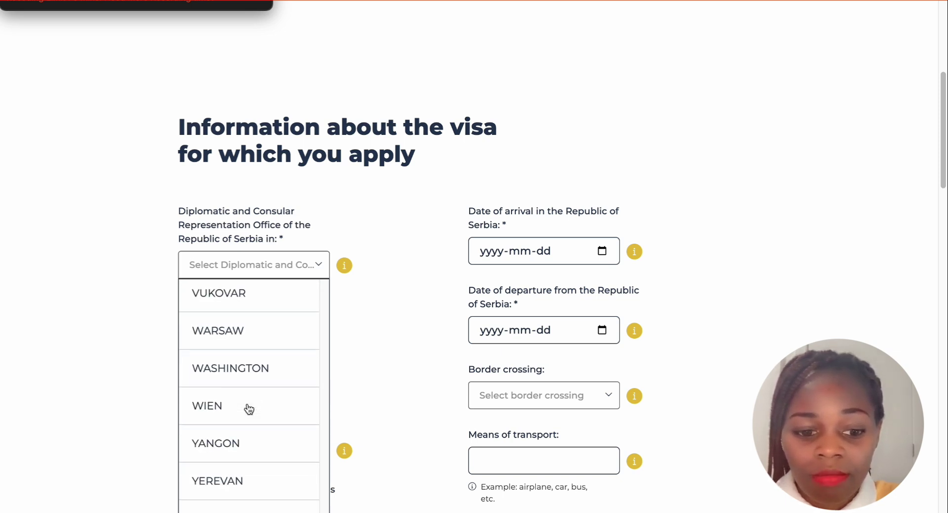
pyautogui.scroll(20, 249, 409)
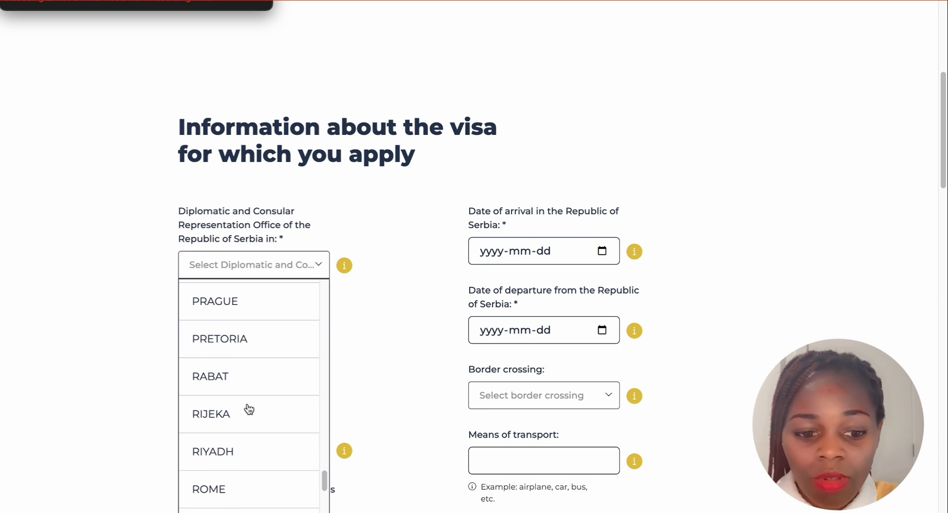
pyautogui.scroll(8, 249, 409)
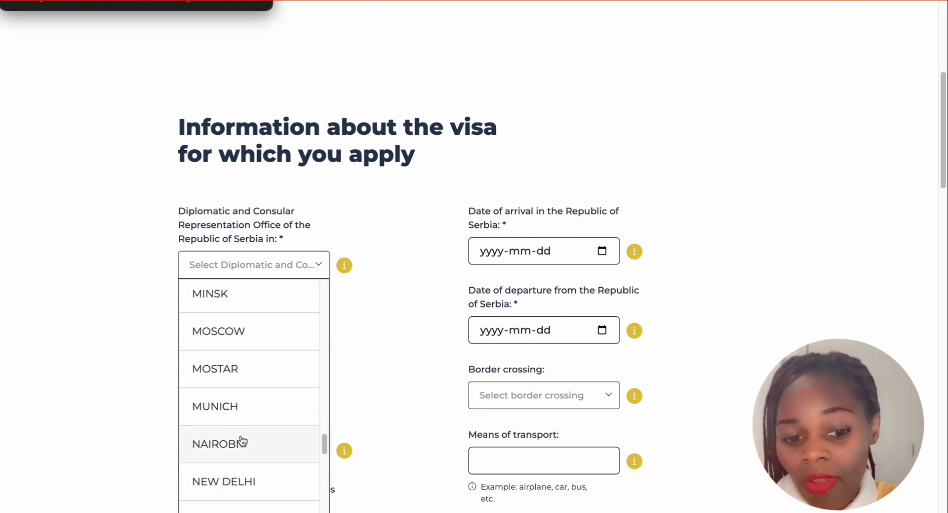
pyautogui.click(241, 437)
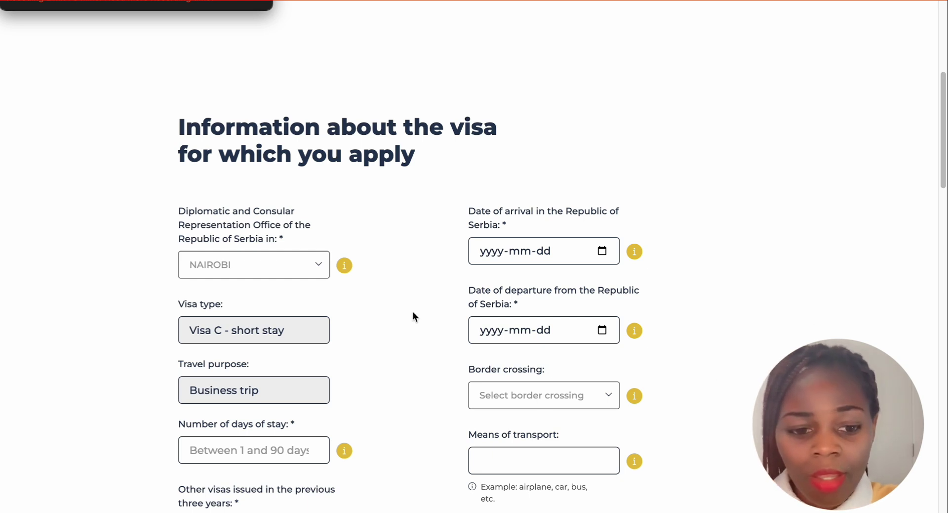
# Change the Number of days of stay from 1 to 30
pyautogui.scroll(-1, 292, 332)
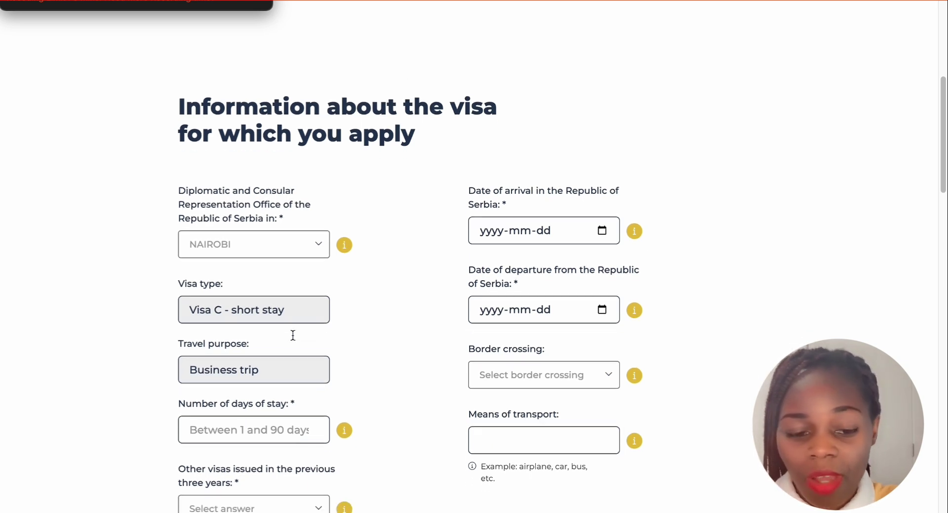
pyautogui.scroll(-1, 266, 320)
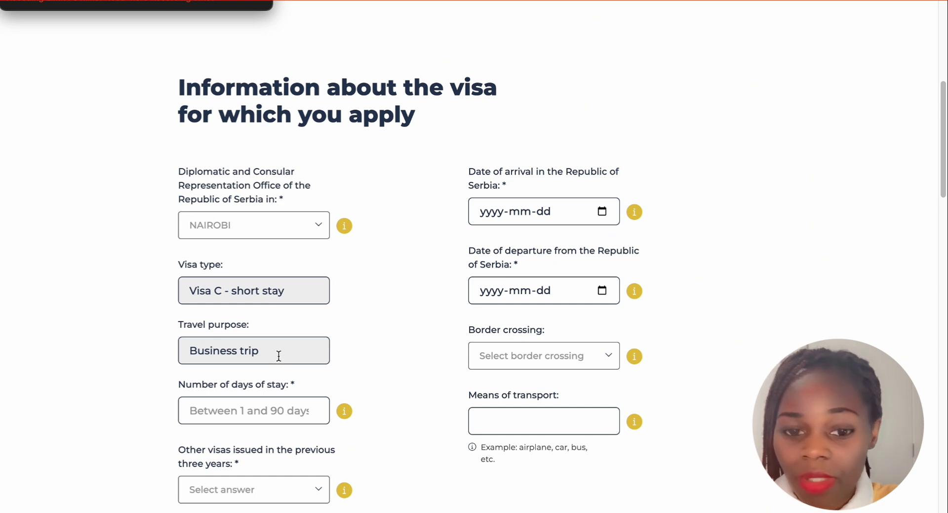
pyautogui.scroll(-1, 277, 354)
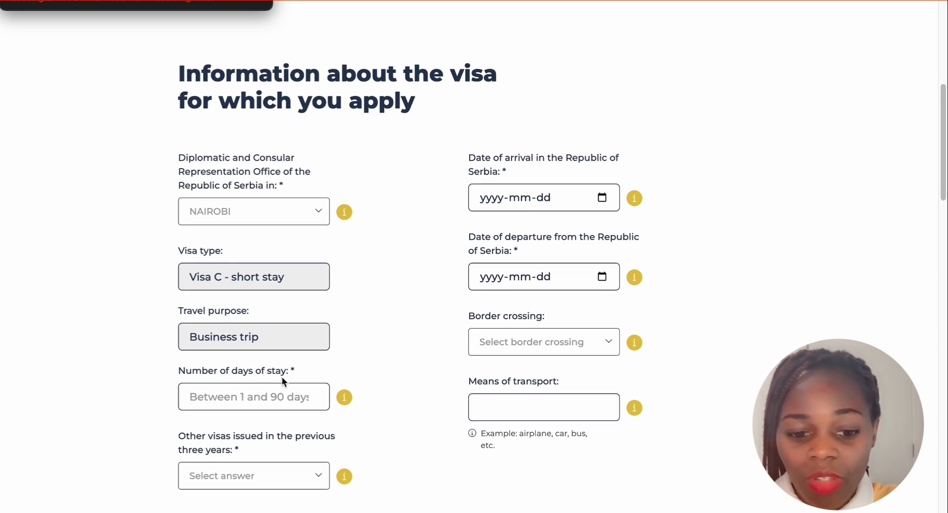
pyautogui.scroll(-1, 276, 383)
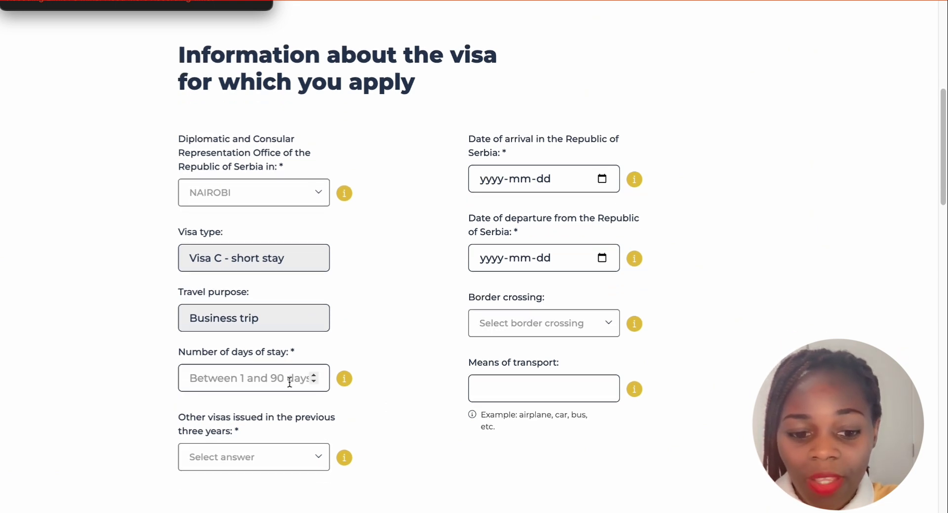
pyautogui.click(314, 375)
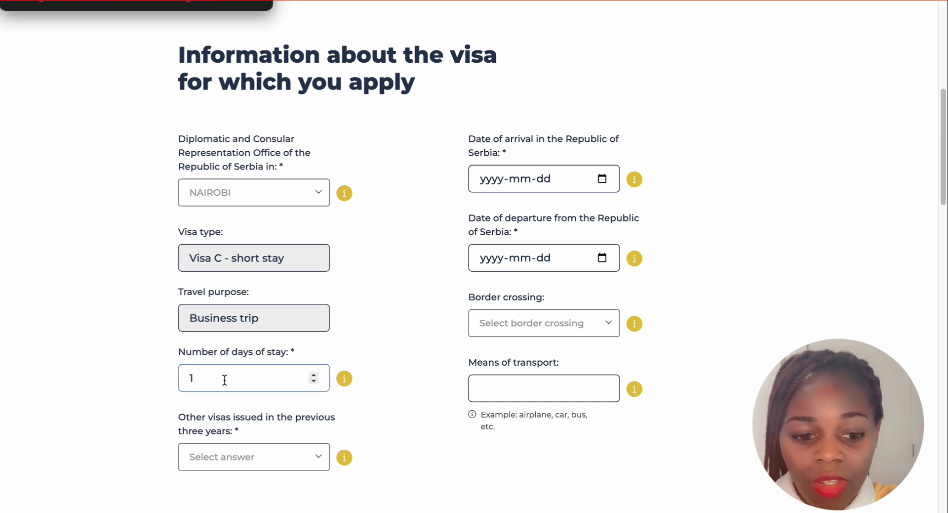
pyautogui.press('BackSpace')
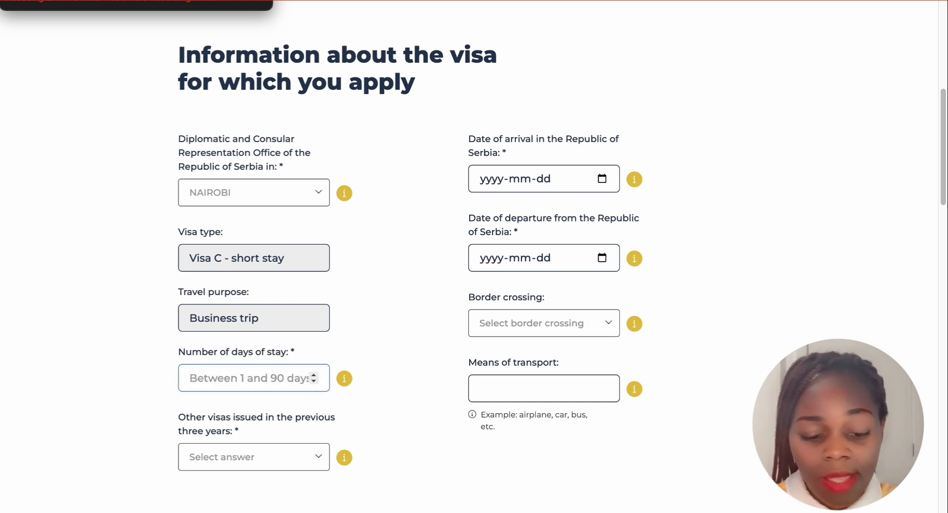
pyautogui.write('30')
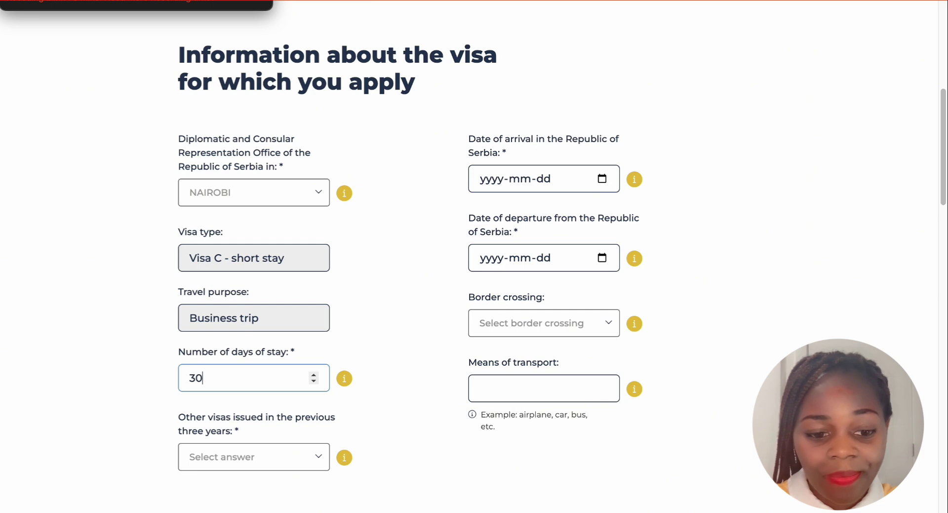
# Answer No to other visas issued in the previous three years
pyautogui.scroll(-3, 306, 304)
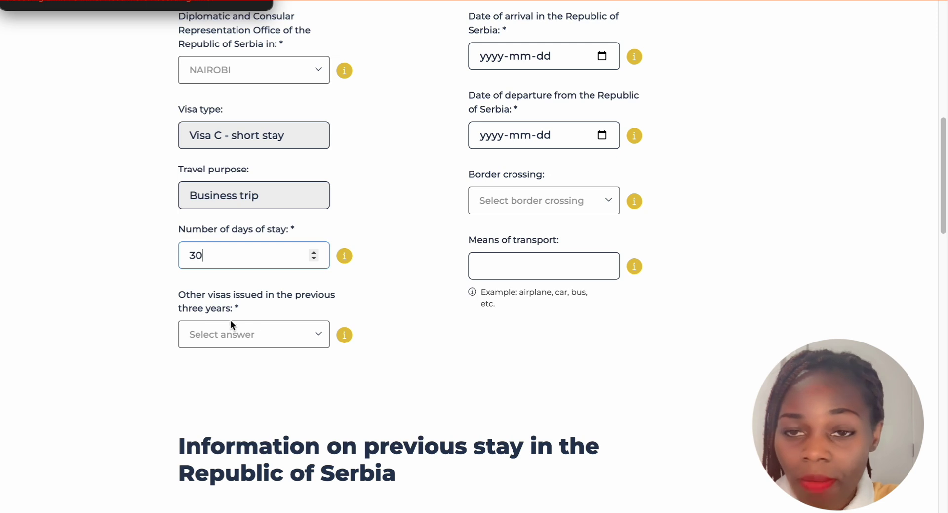
pyautogui.click(316, 339)
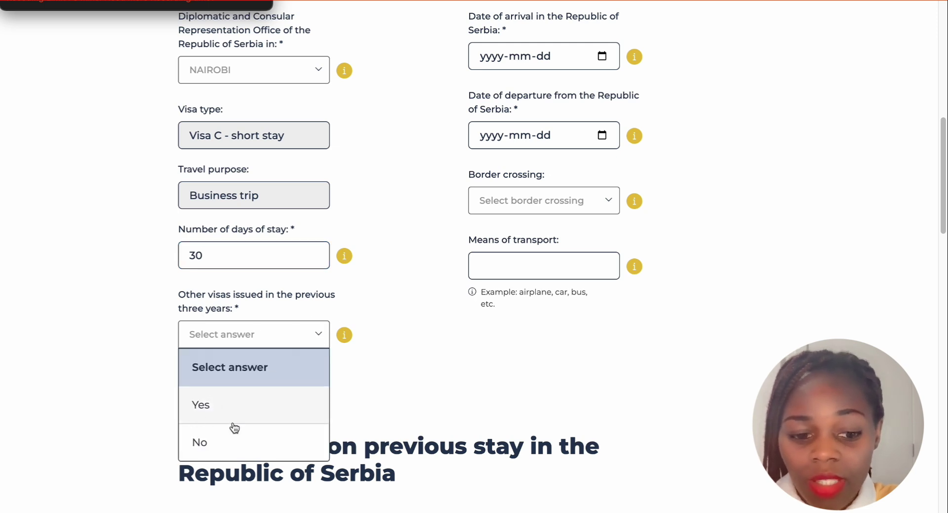
pyautogui.click(234, 441)
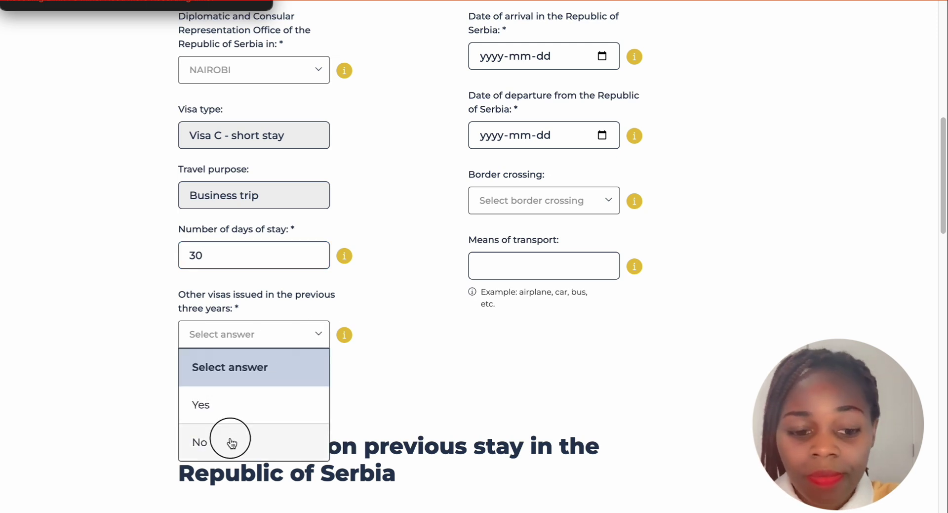
pyautogui.scroll(2, 345, 302)
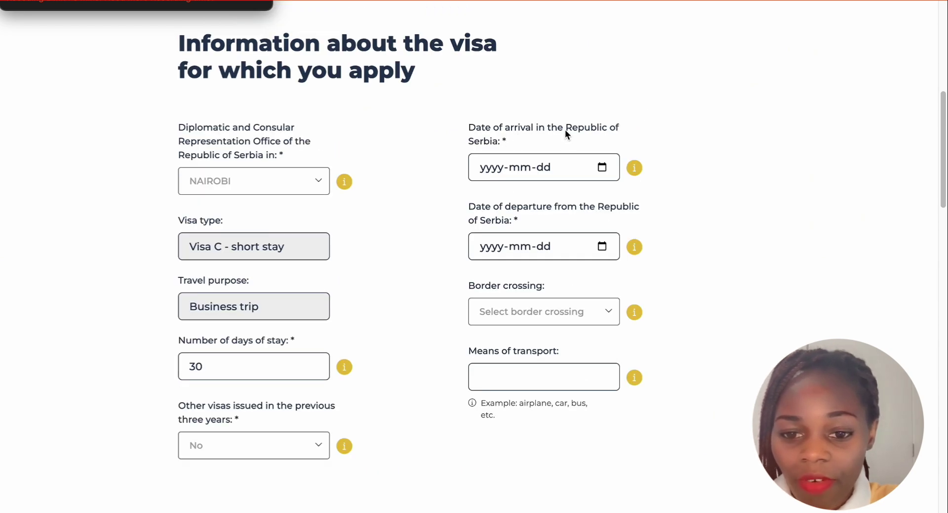
# Browse the Date of arrival calendar without choosing a date yet
pyautogui.click(602, 167)
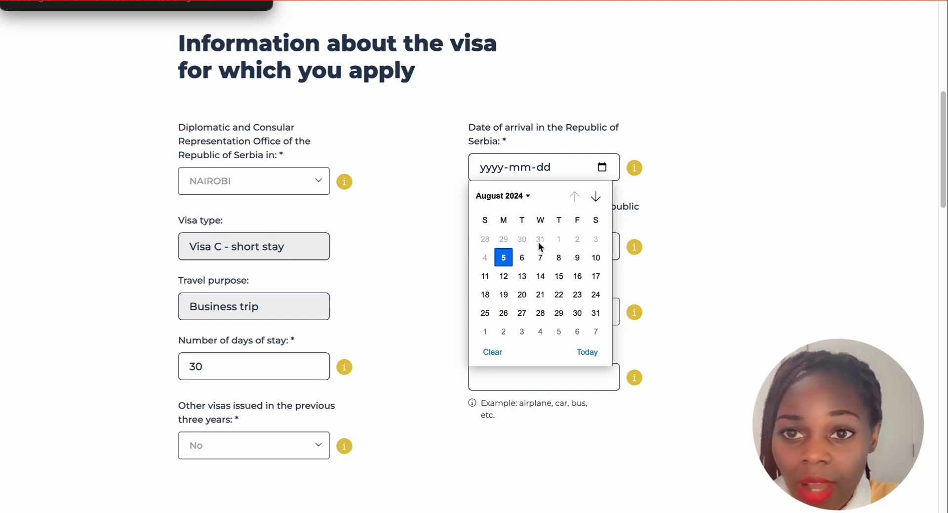
pyautogui.scroll(-2, 541, 247)
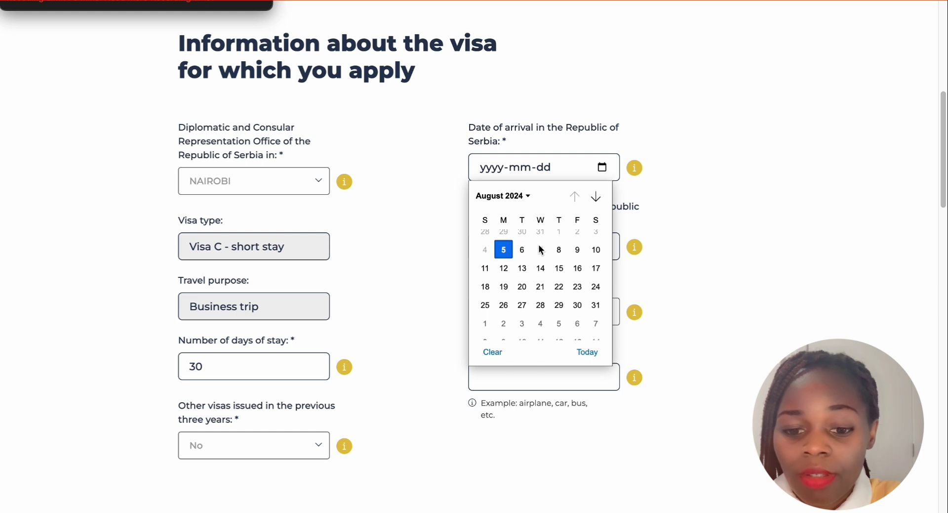
pyautogui.scroll(1, 541, 247)
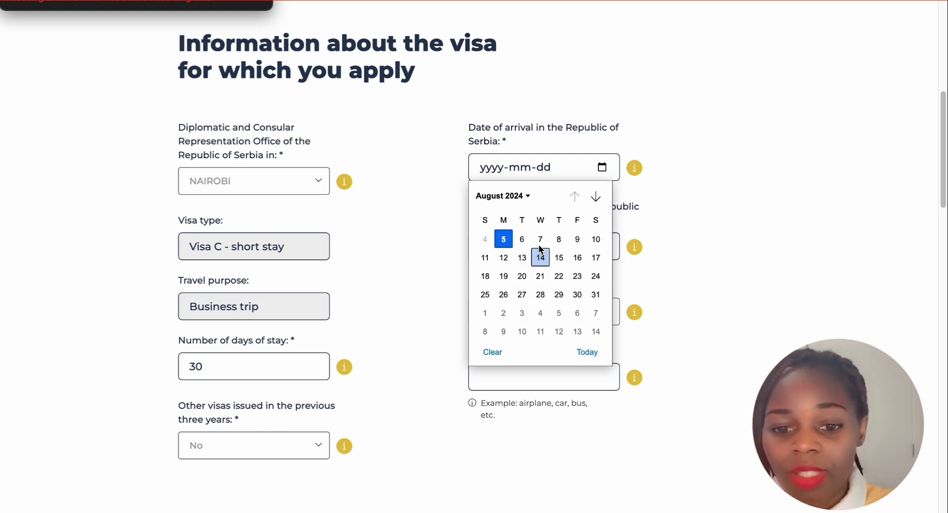
pyautogui.scroll(-3, 546, 253)
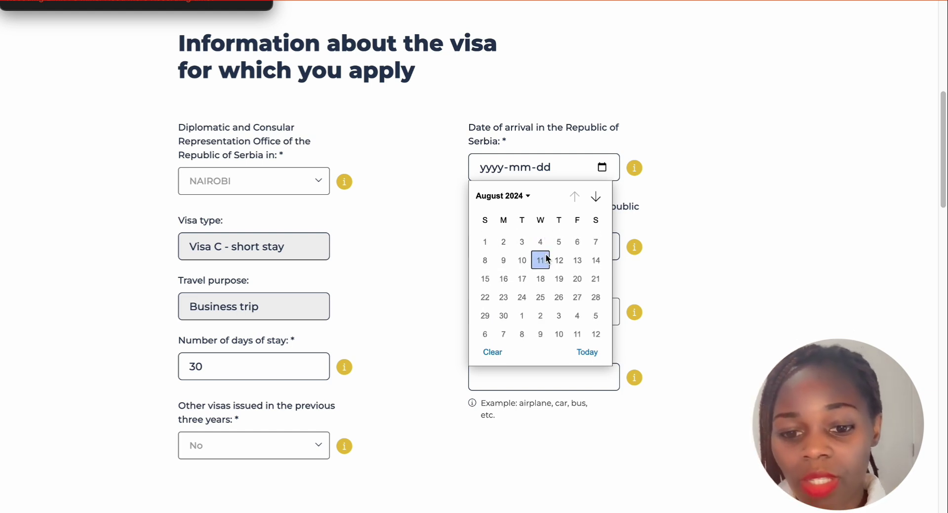
pyautogui.scroll(1, 546, 253)
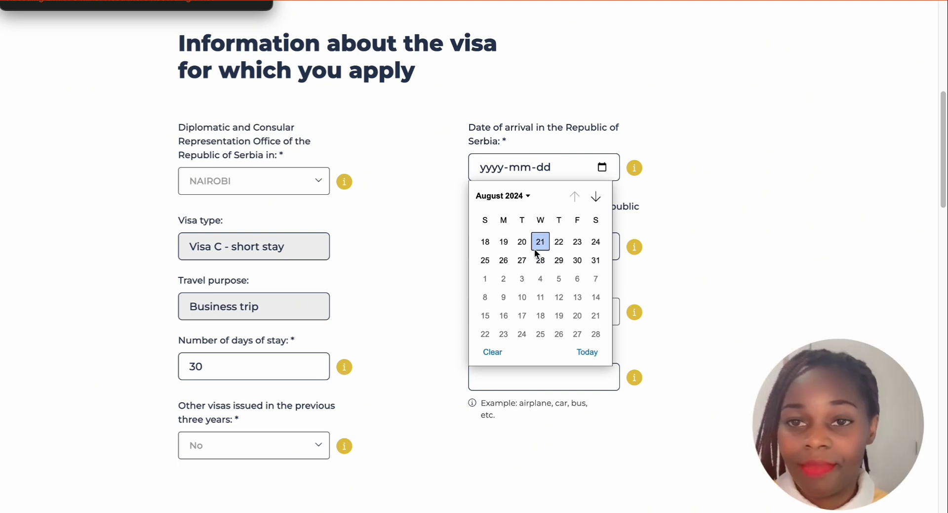
pyautogui.click(213, 3)
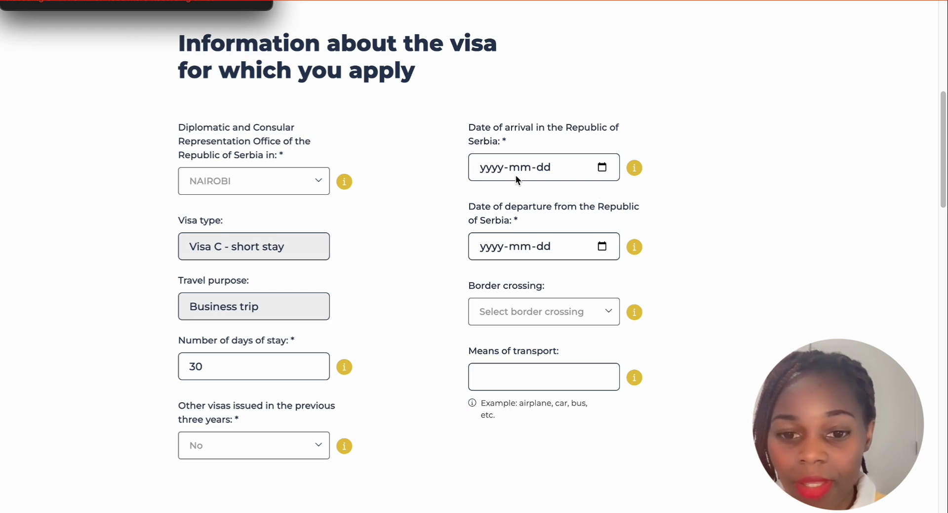
pyautogui.click(603, 168)
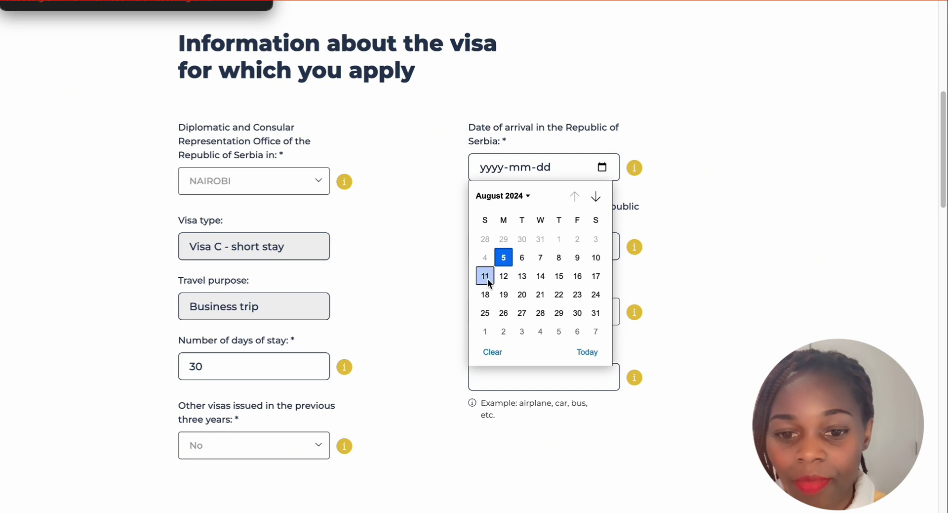
pyautogui.scroll(-1, 523, 283)
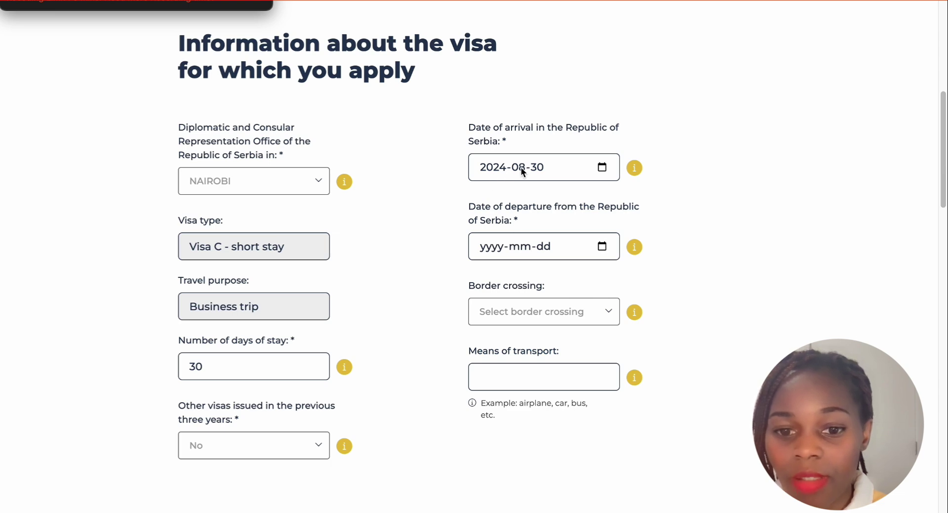
pyautogui.scroll(-1, 553, 180)
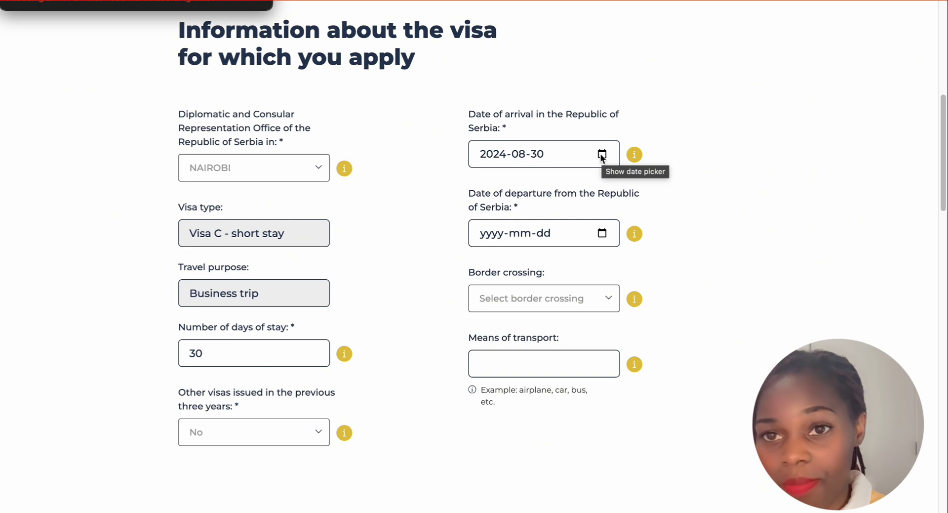
# Set the date of arrival in the Republic of Serbia to 30 September 2024
pyautogui.click(602, 155)
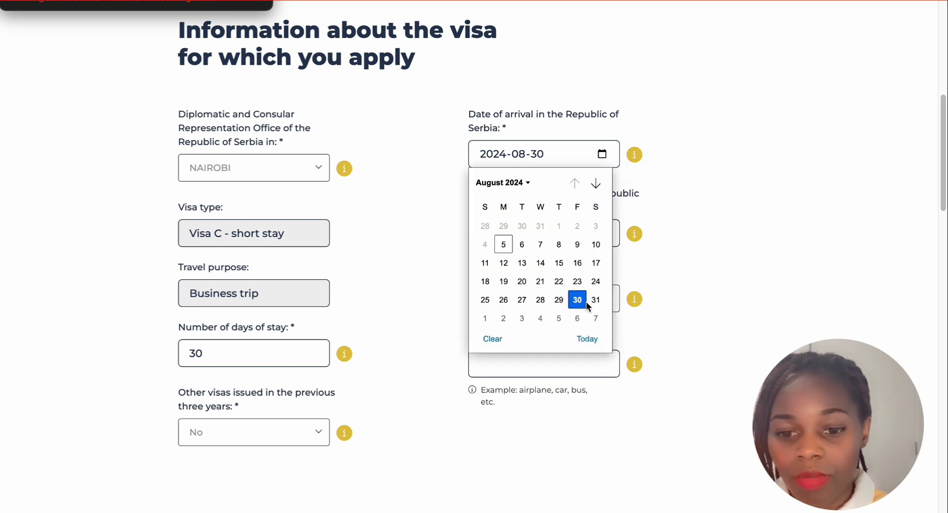
pyautogui.scroll(-3, 585, 298)
pyautogui.scroll(-4, 584, 297)
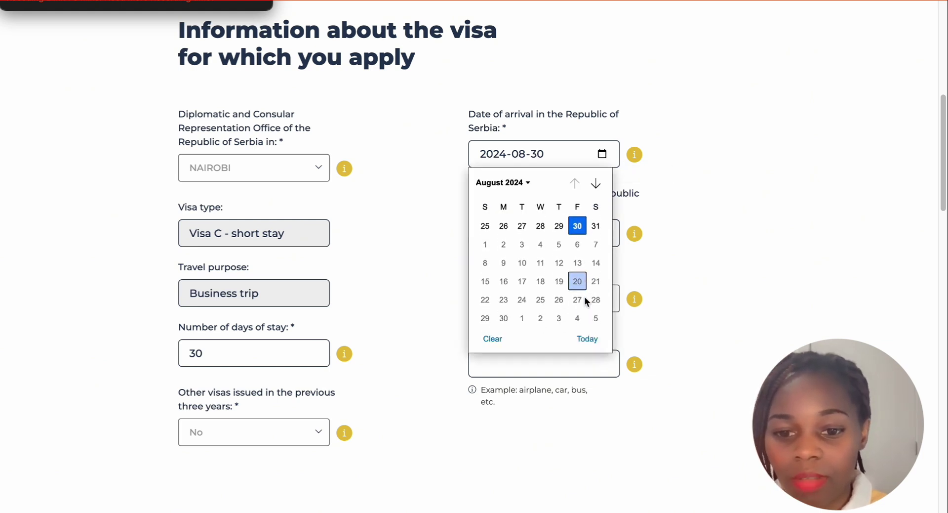
pyautogui.scroll(3, 585, 298)
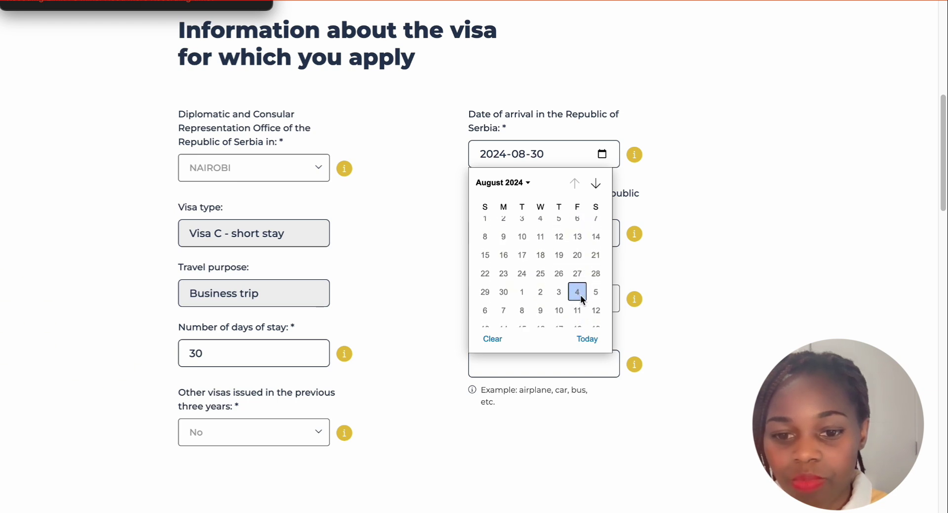
pyautogui.scroll(-1, 485, 287)
pyautogui.click(504, 292)
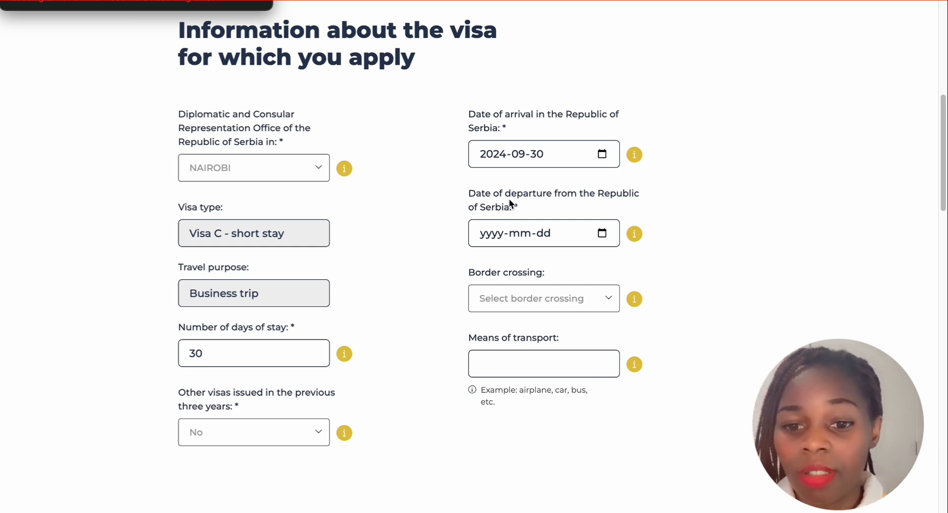
# Pick 31 October 2024 as the departure date from the Republic of Serbia
pyautogui.click(603, 233)
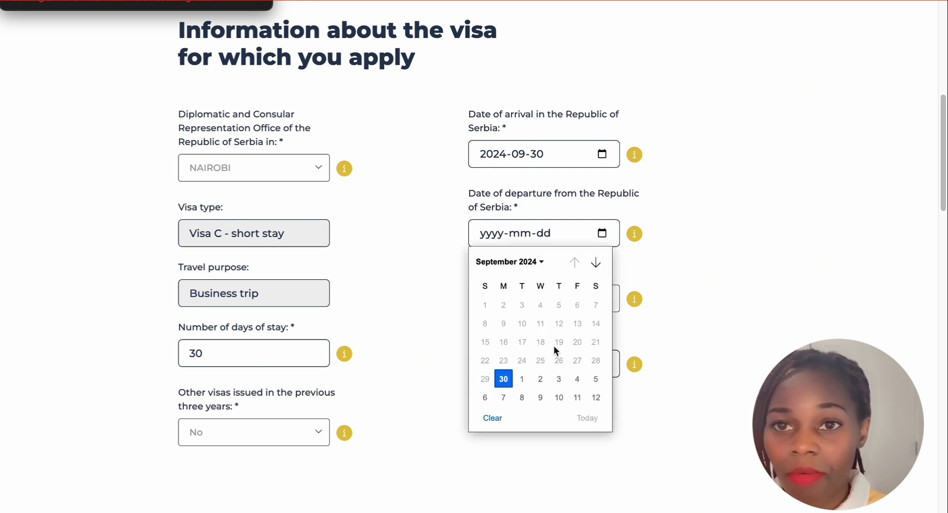
pyautogui.scroll(-2, 552, 376)
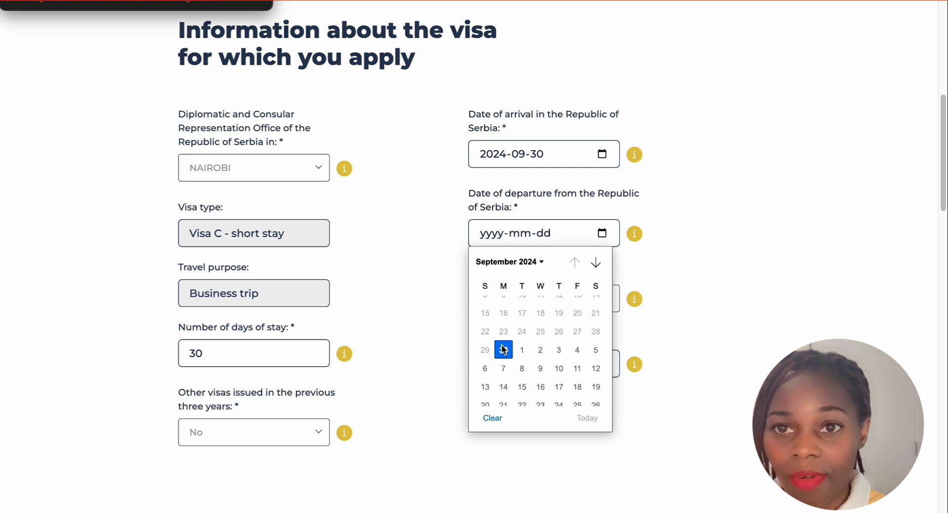
pyautogui.scroll(-2, 503, 349)
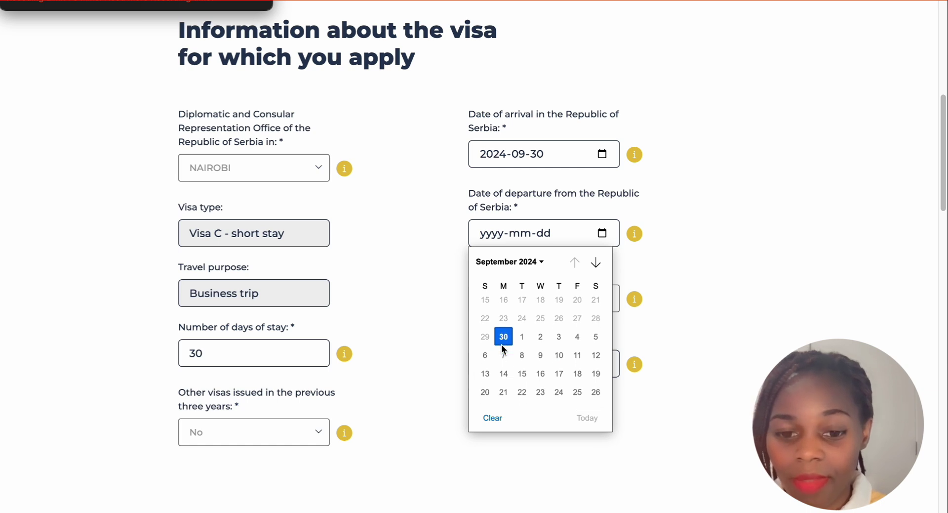
pyautogui.scroll(-1, 503, 349)
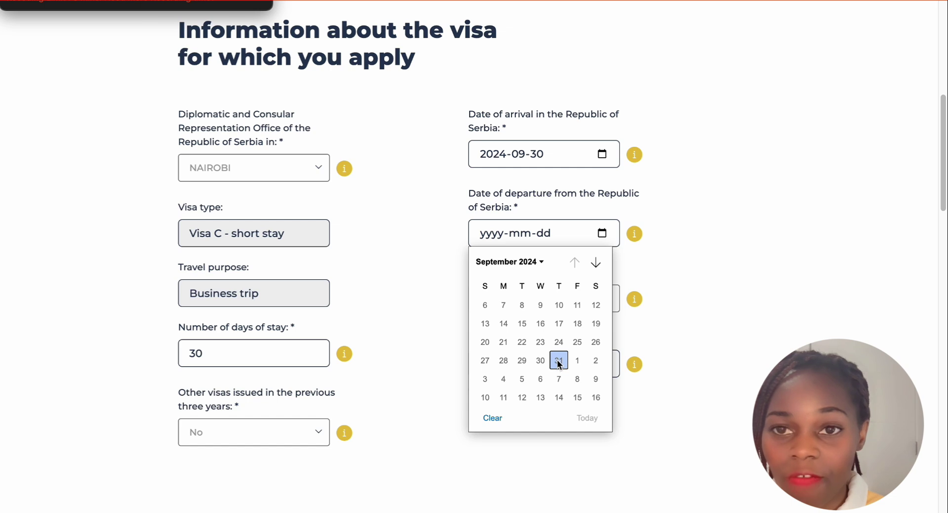
pyautogui.click(559, 361)
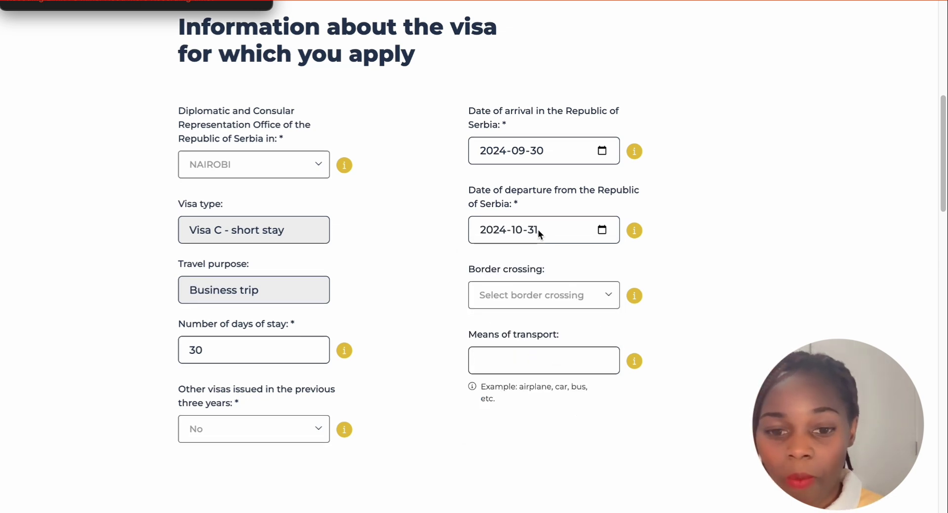
pyautogui.scroll(-1, 538, 231)
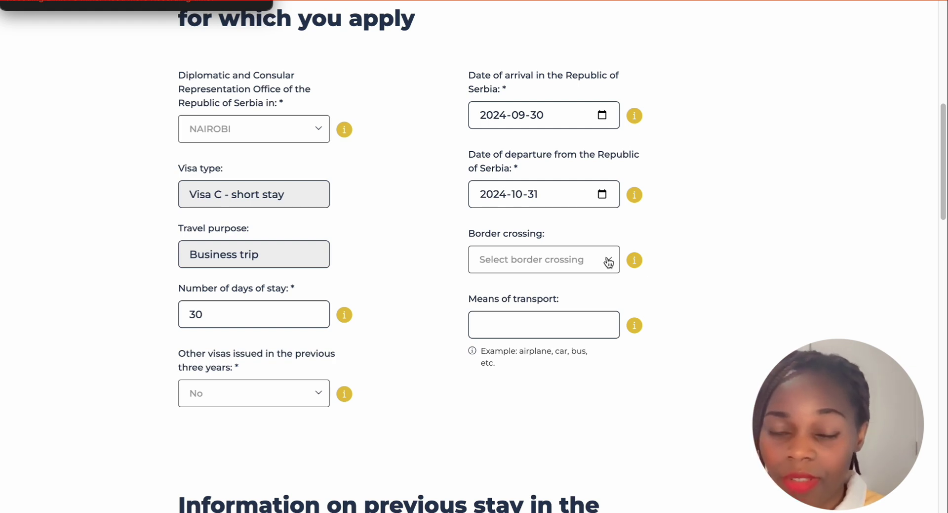
pyautogui.click(609, 263)
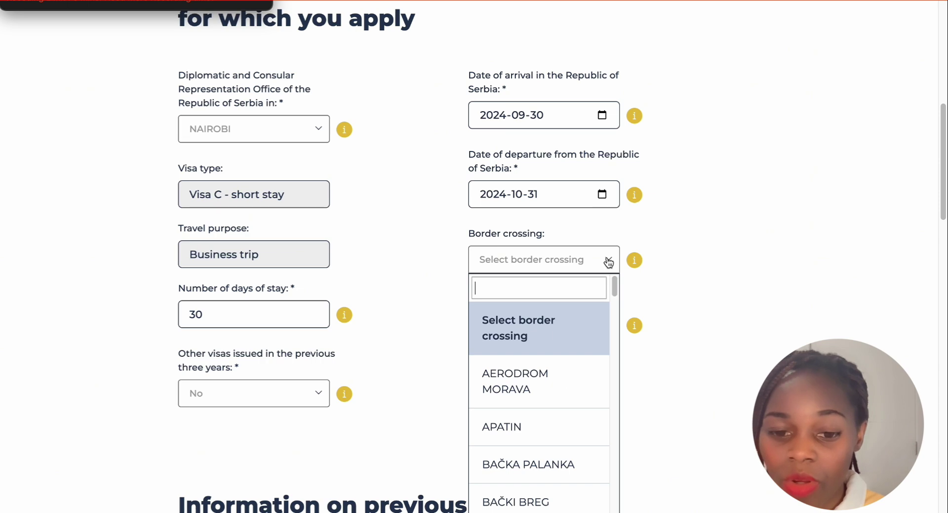
pyautogui.click(609, 262)
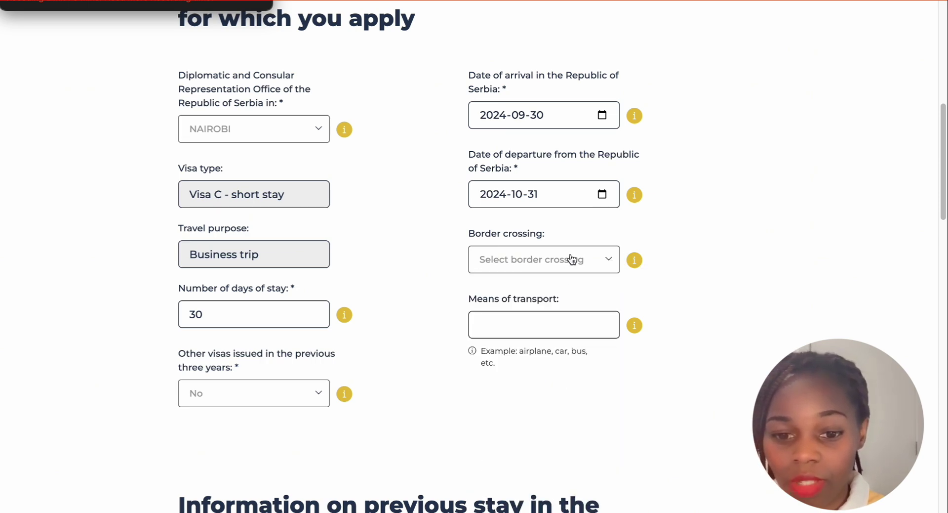
pyautogui.scroll(-1, 572, 258)
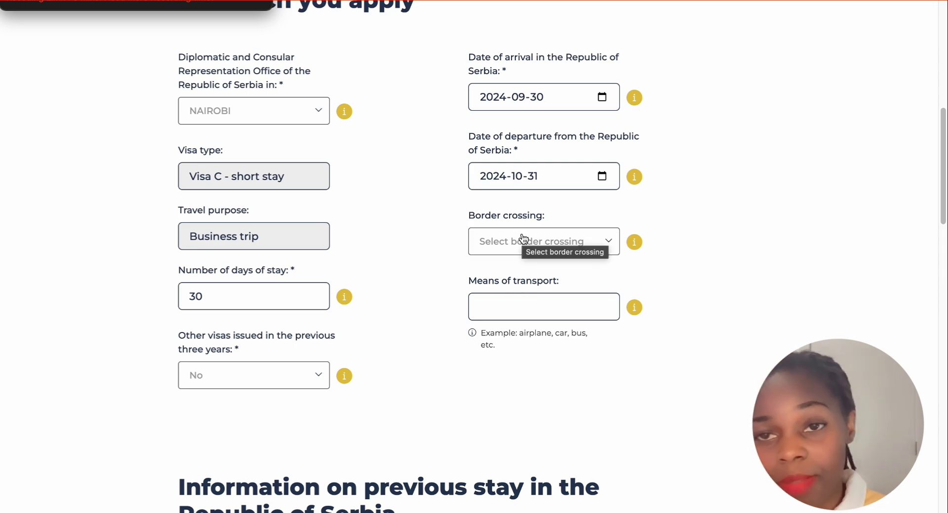
pyautogui.click(608, 241)
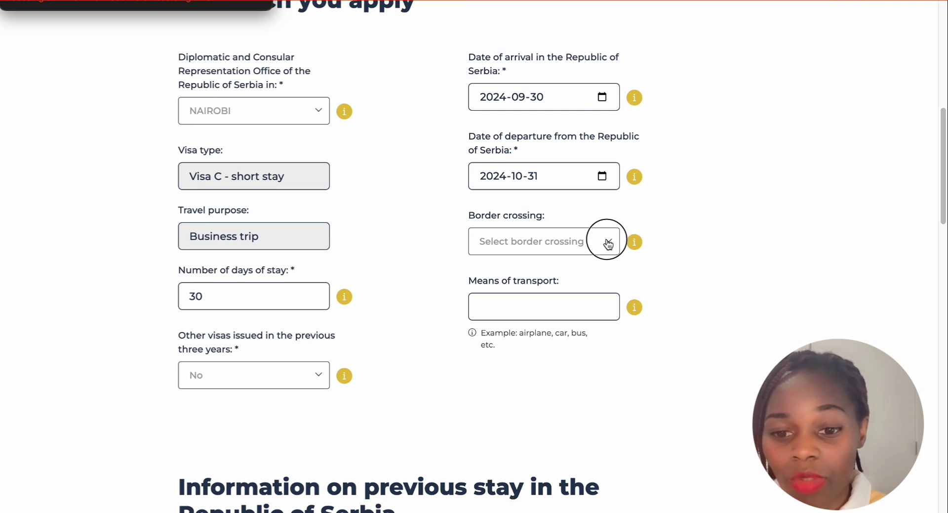
pyautogui.scroll(-3, 555, 362)
pyautogui.scroll(-10, 557, 363)
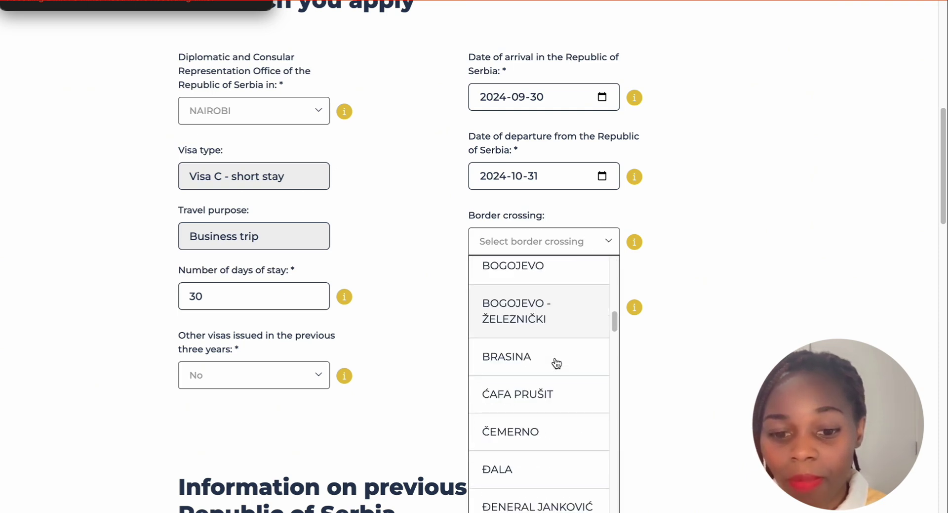
pyautogui.scroll(2, 556, 362)
pyautogui.scroll(10, 557, 362)
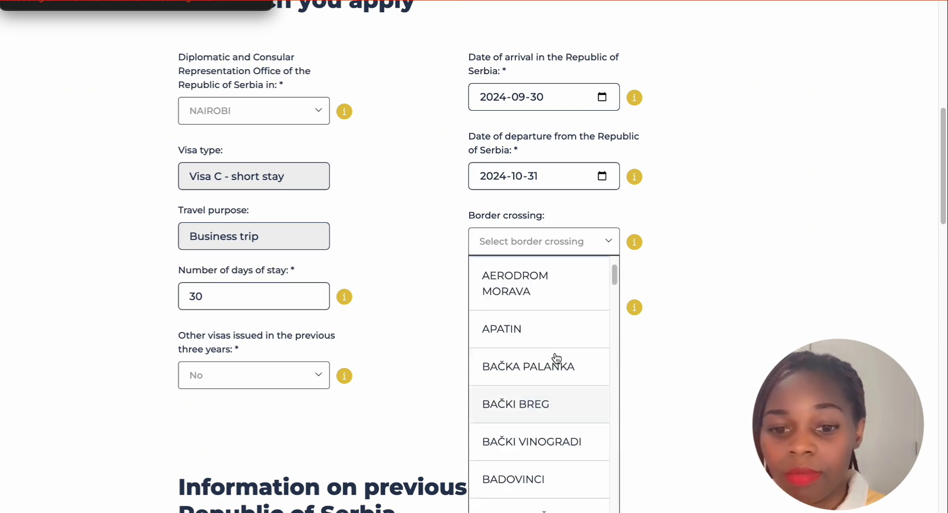
pyautogui.click(608, 242)
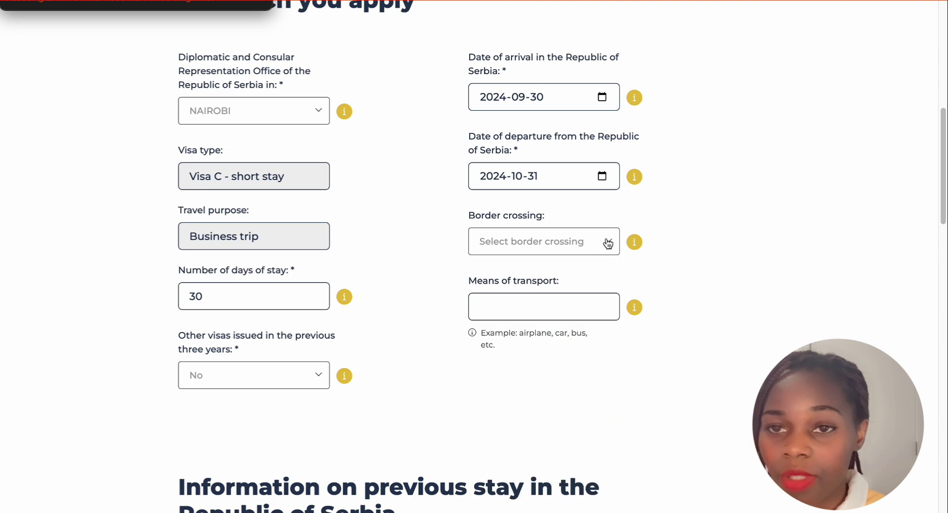
pyautogui.scroll(-1, 570, 292)
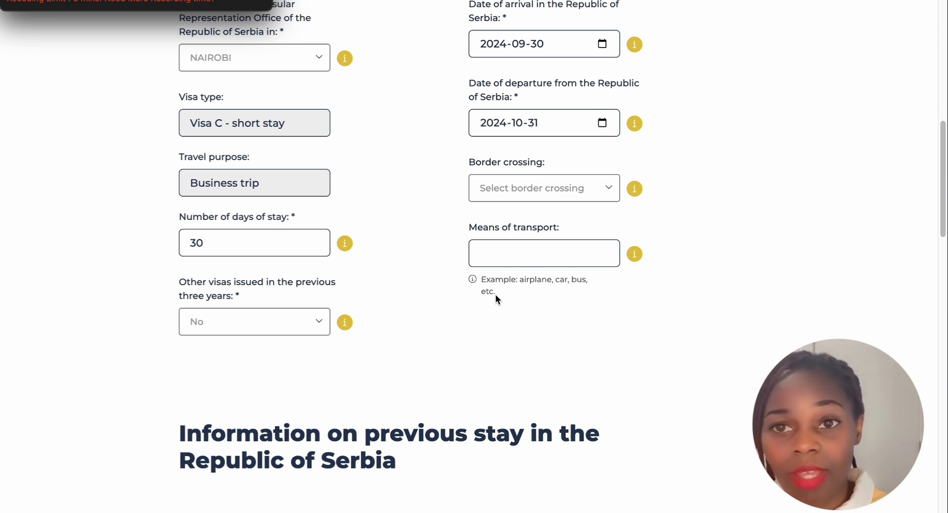
# Fill in 'airplane' in the Means of transport field
pyautogui.click(500, 255)
pyautogui.write('air')
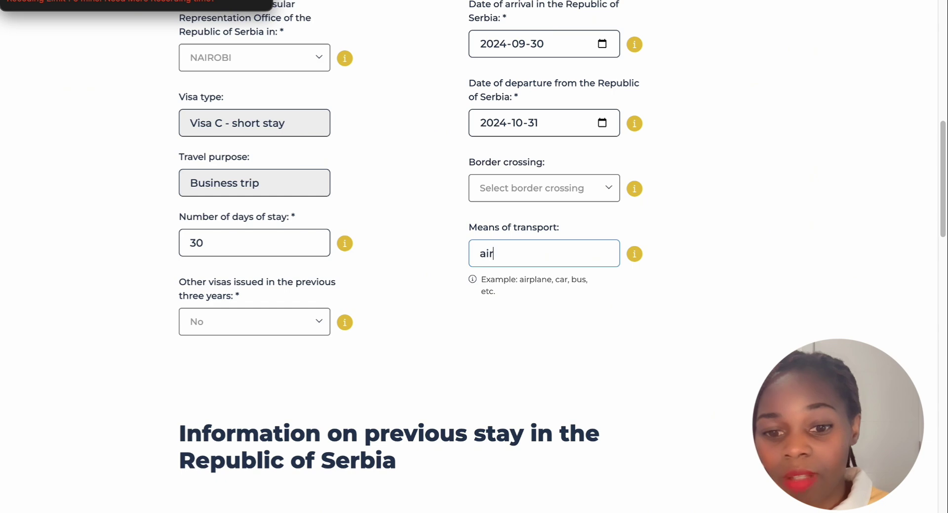
pyautogui.write('plane')
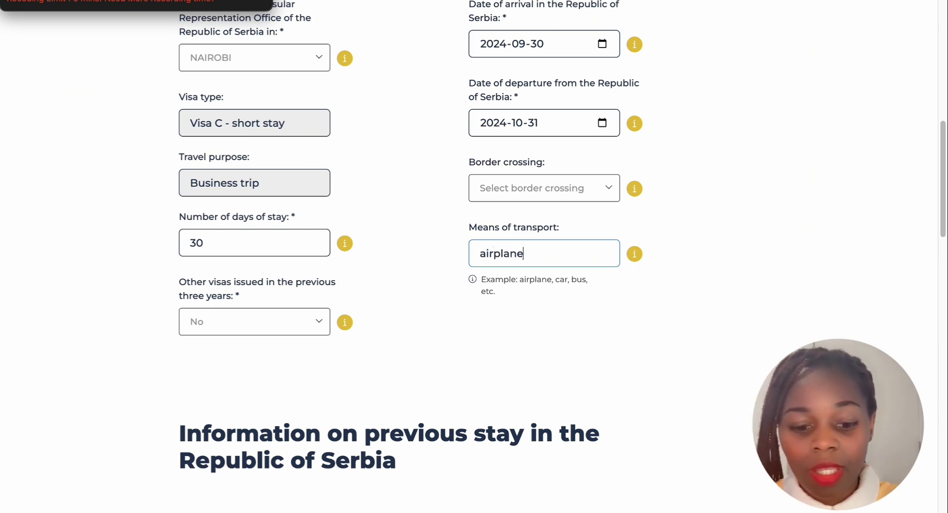
pyautogui.scroll(-1, 605, 322)
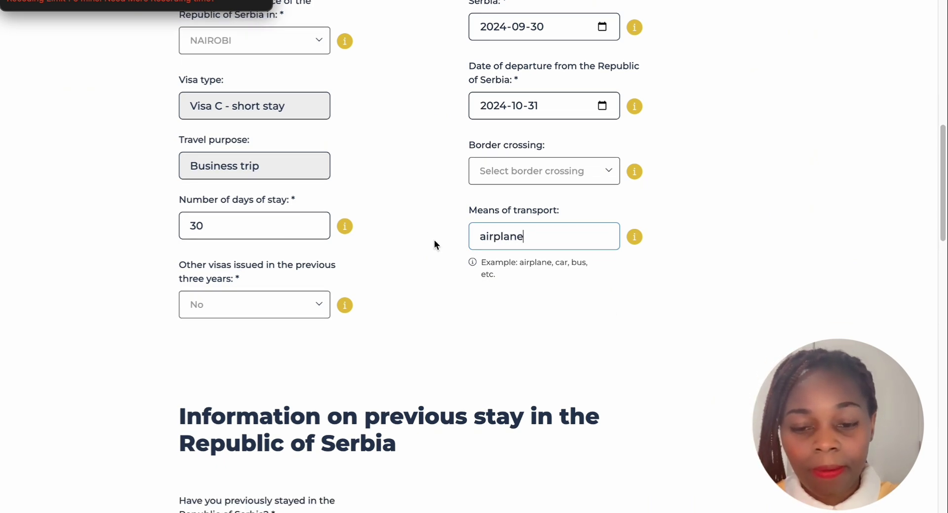
pyautogui.scroll(3, 343, 276)
pyautogui.scroll(-6, 343, 277)
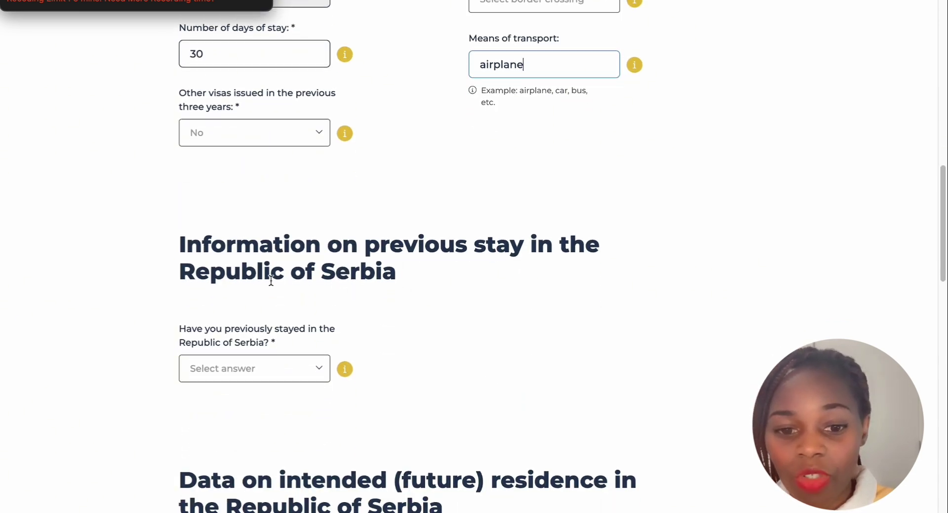
pyautogui.scroll(-1, 296, 284)
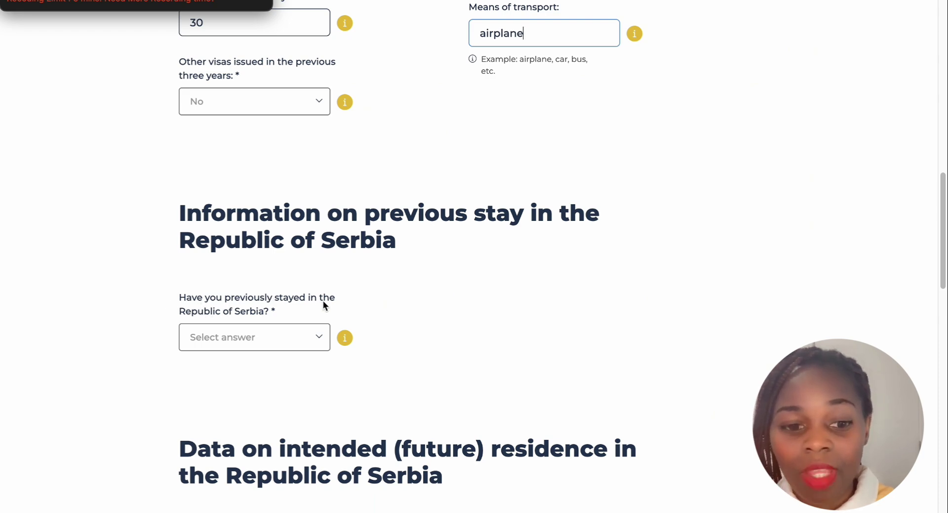
pyautogui.scroll(-1, 245, 310)
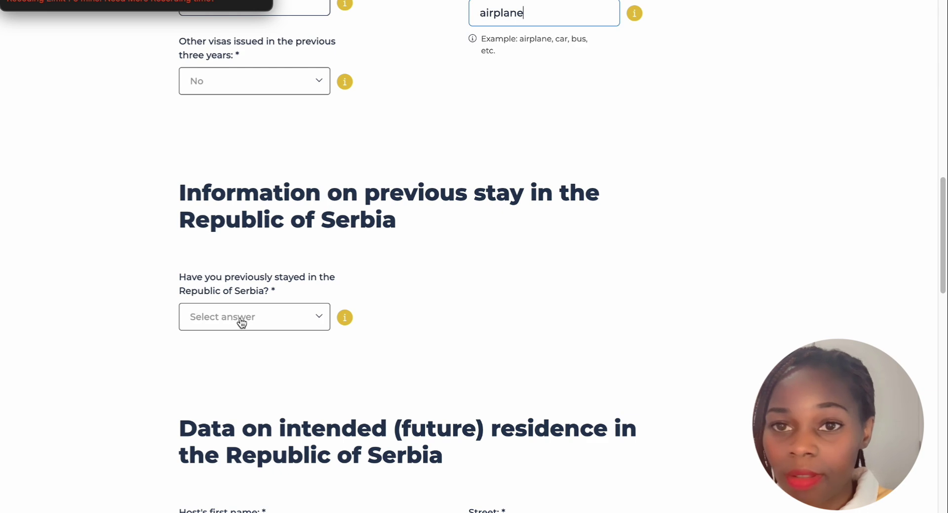
# Choose No for 'Have you previously stayed in the Republic of Serbia?'
pyautogui.scroll(-1, 229, 318)
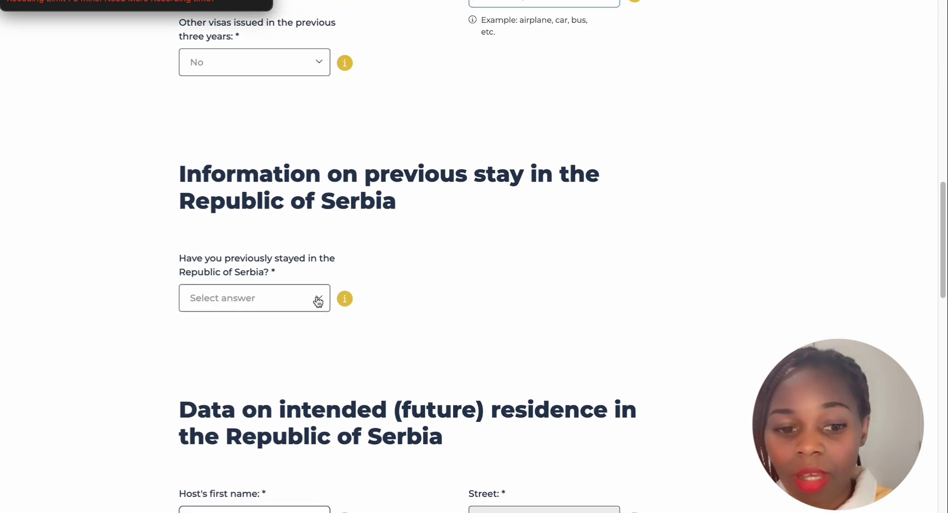
pyautogui.click(315, 298)
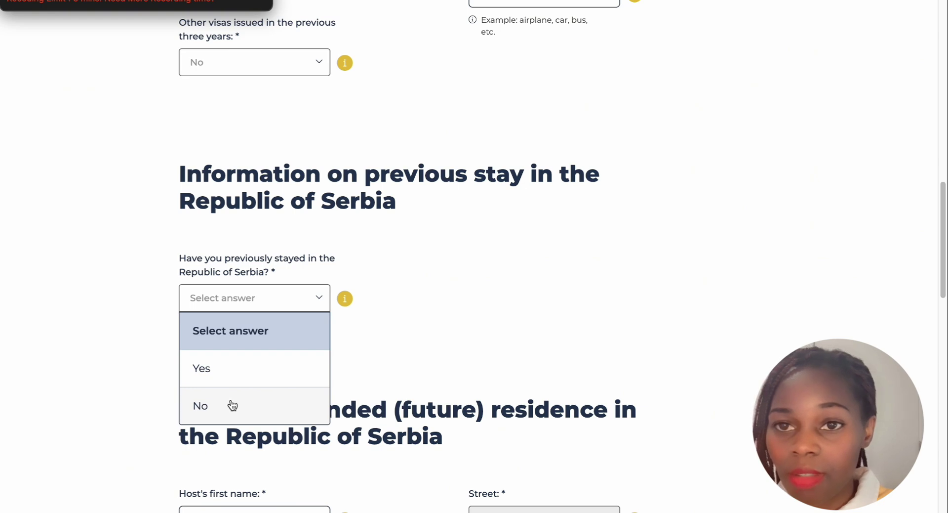
pyautogui.click(232, 405)
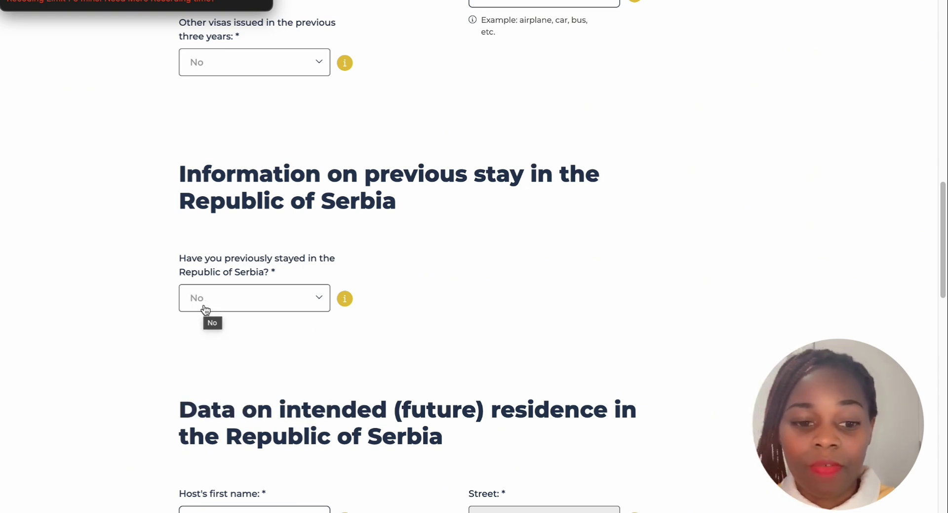
pyautogui.scroll(-4, 377, 262)
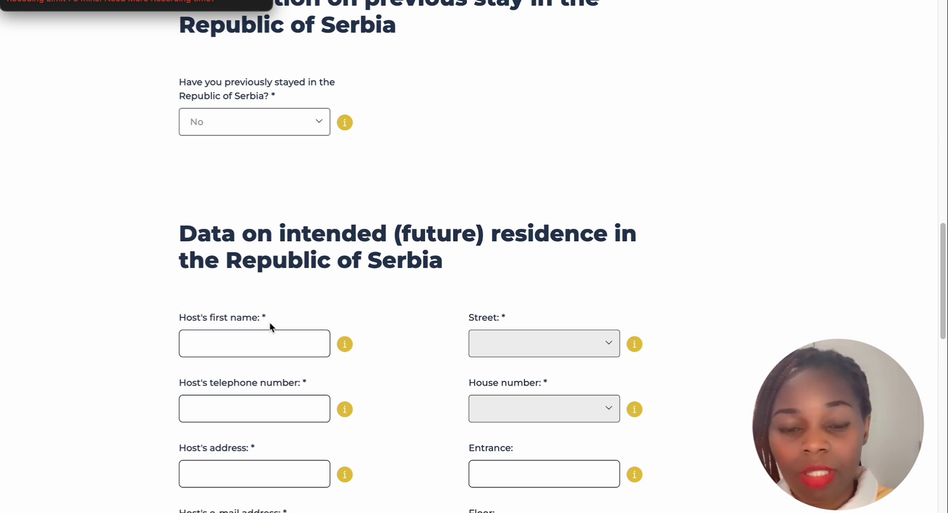
# Scroll to 'Data on intended (future) residence' and select the host's first name field
pyautogui.scroll(-1, 270, 322)
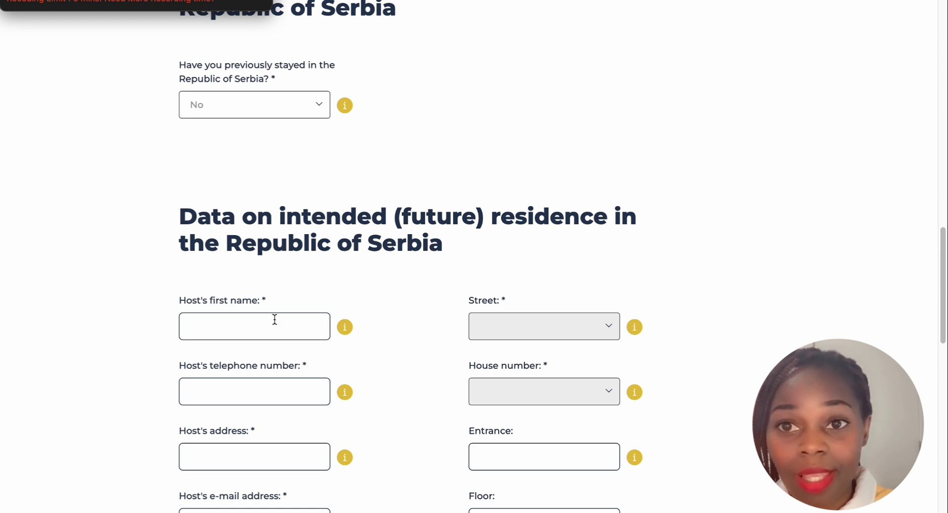
pyautogui.scroll(-1, 279, 317)
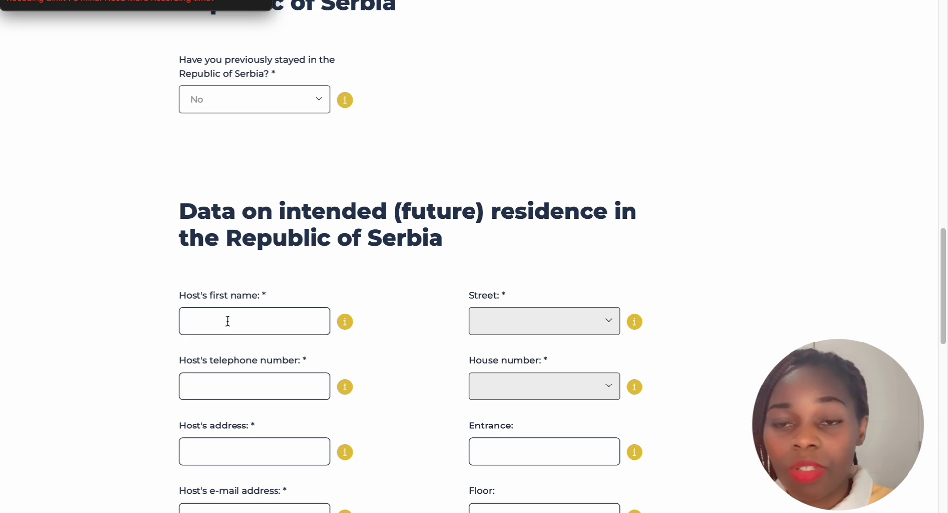
pyautogui.click(228, 321)
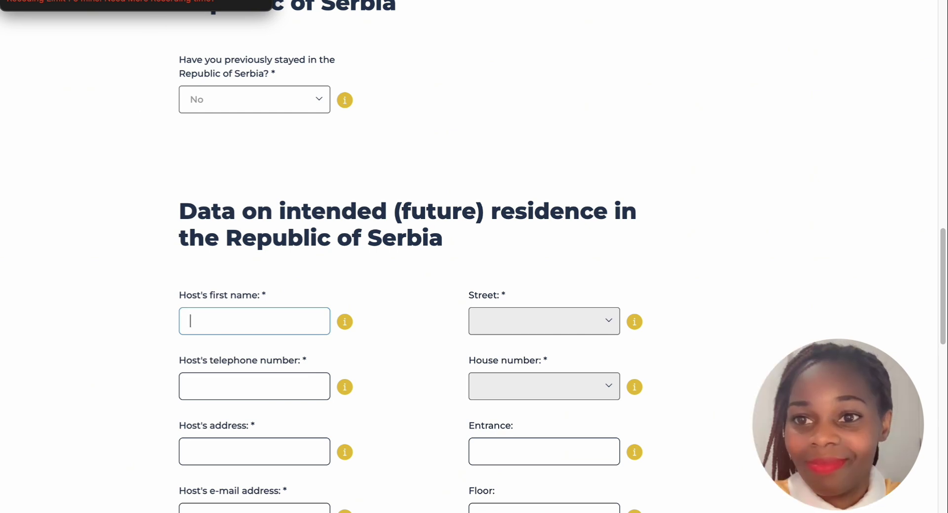
pyautogui.scroll(1, 334, 3)
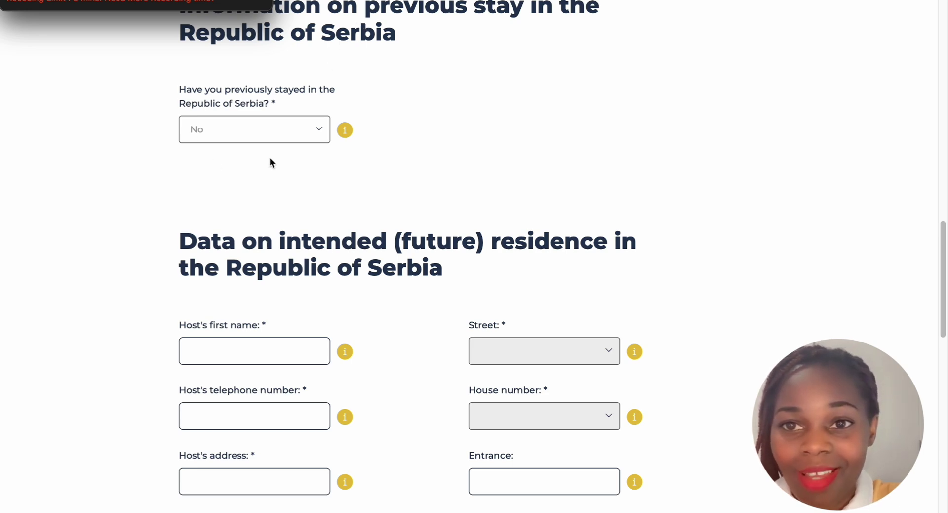
pyautogui.scroll(-1, 263, 180)
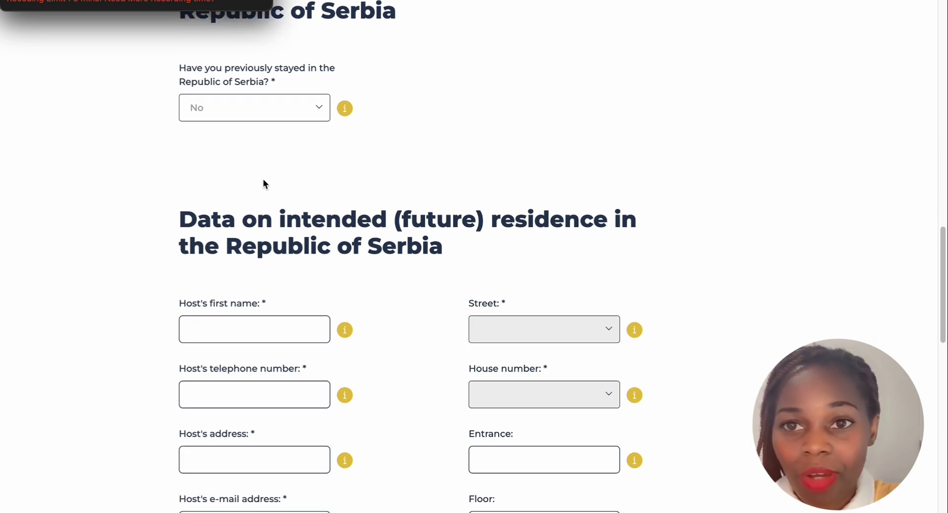
pyautogui.scroll(-4, 264, 182)
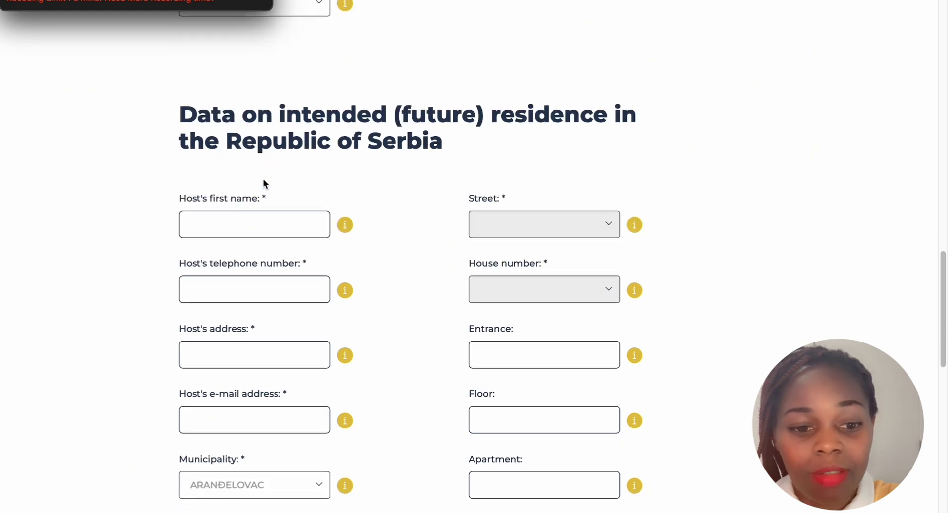
pyautogui.click(211, 223)
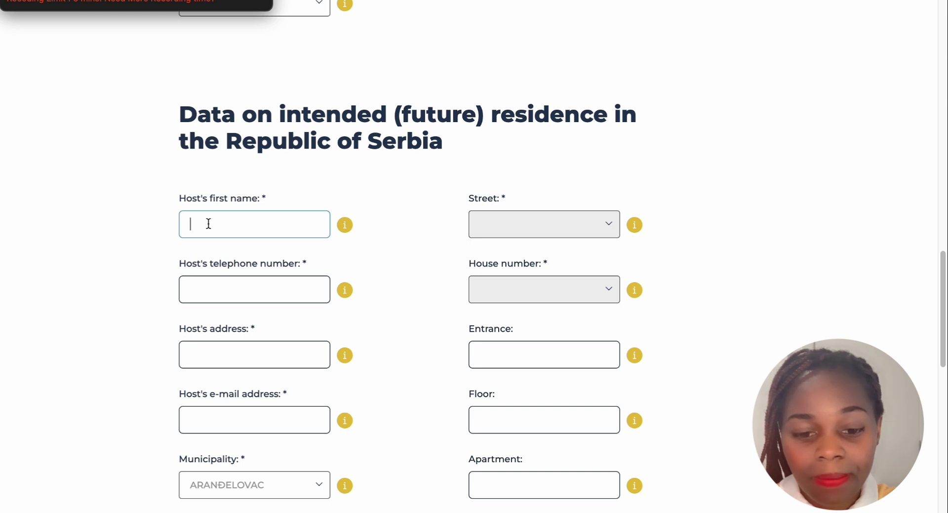
# Enter 'Tito hotel' as the host's first name and fill in the host's telephone number
pyautogui.write('T')
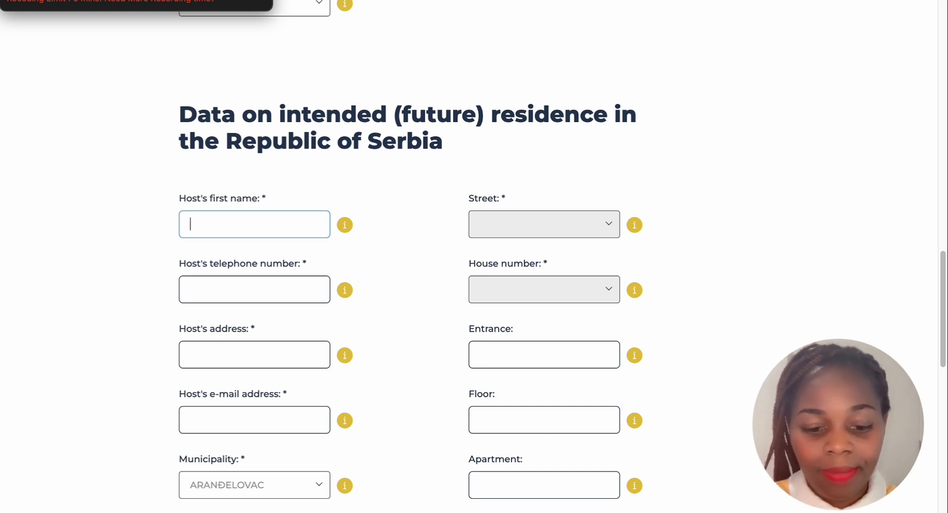
pyautogui.write('i')
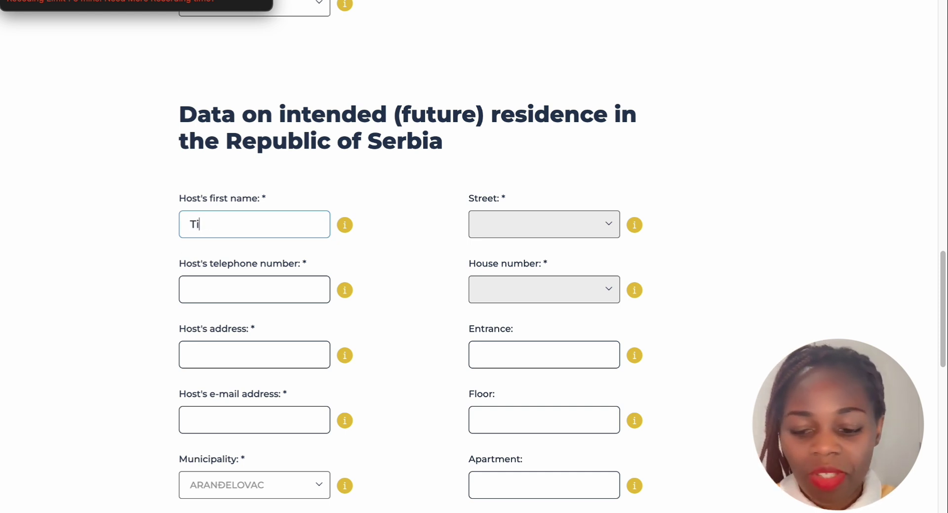
pyautogui.write('to')
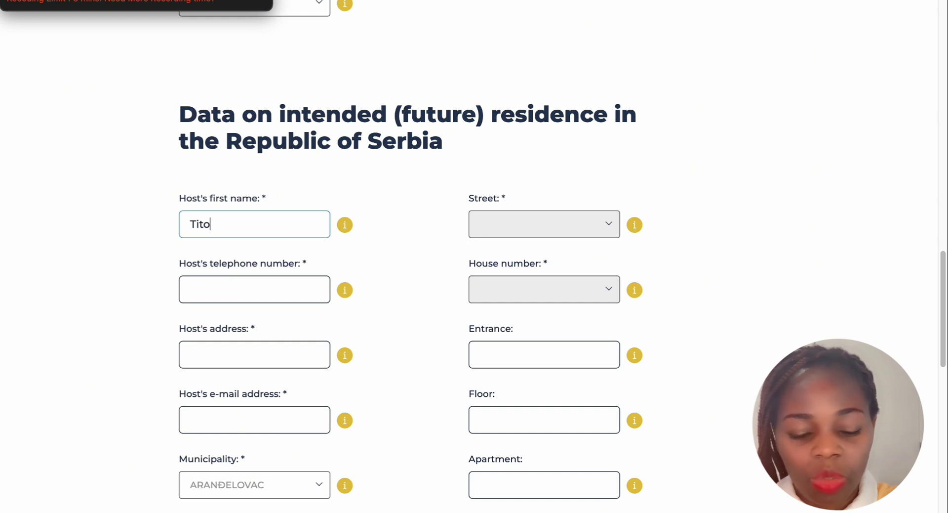
pyautogui.write(' hotel')
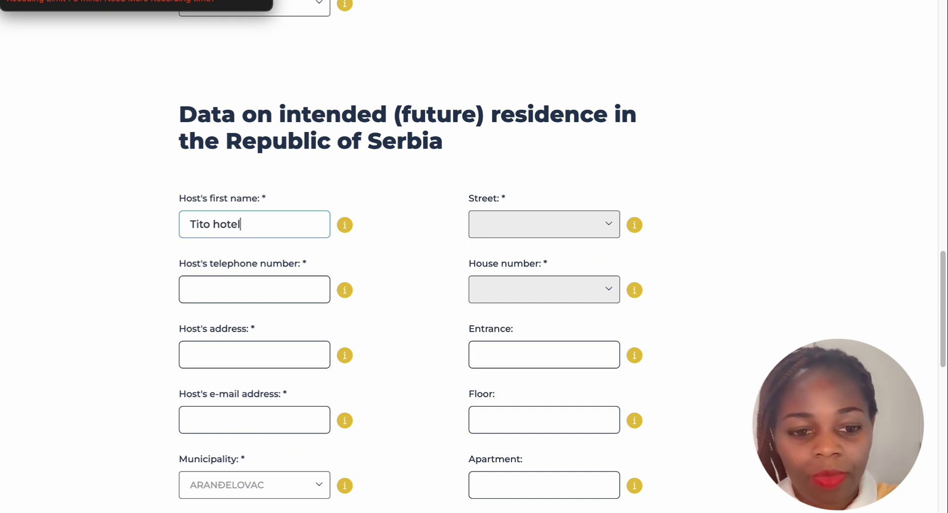
pyautogui.click(207, 292)
pyautogui.write('+')
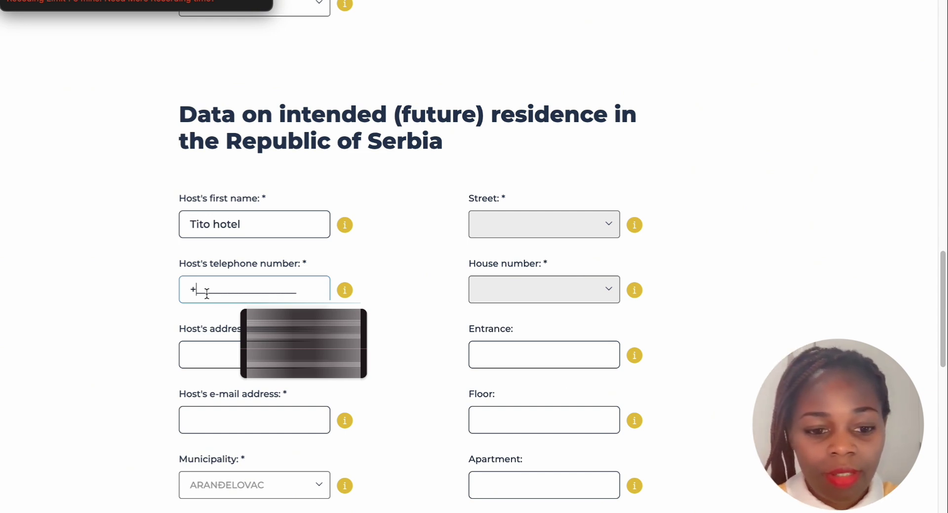
pyautogui.write('381')
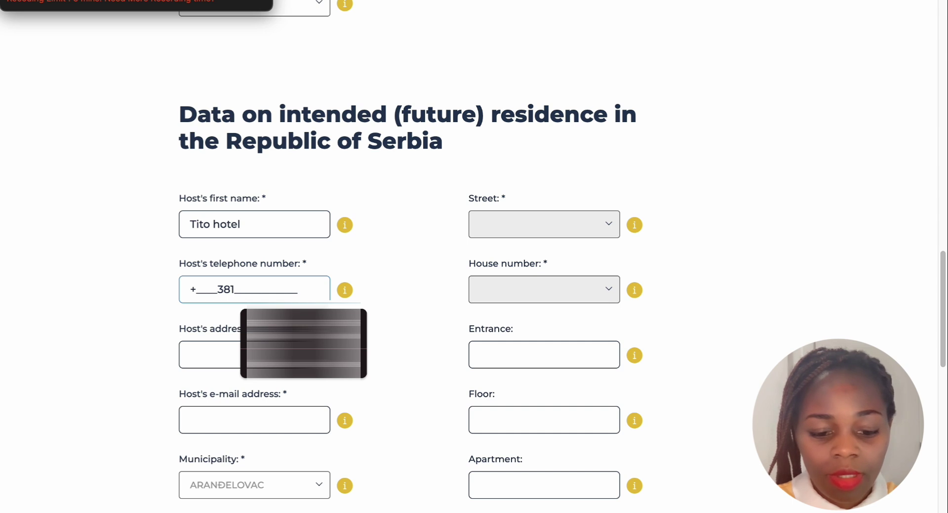
pyautogui.write('99999')
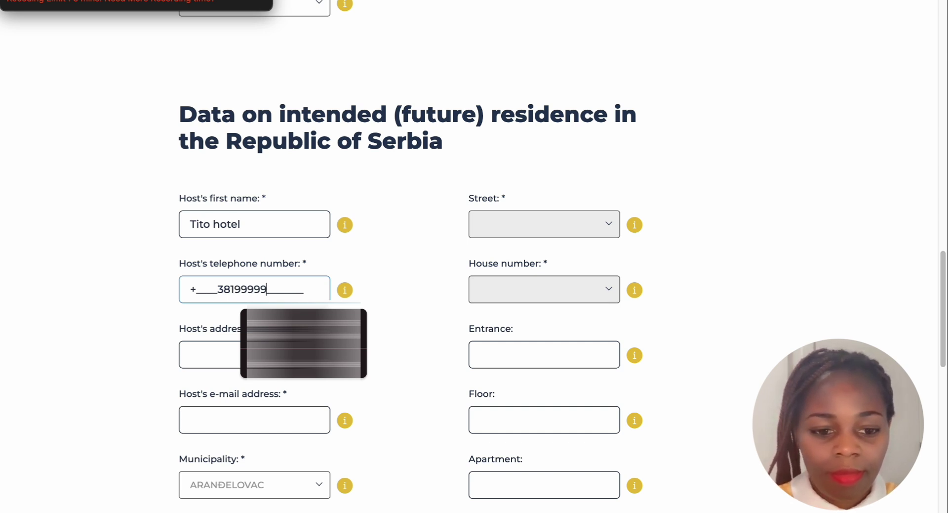
pyautogui.press('BackSpace')
pyautogui.press('BackSpace')
pyautogui.press('BackSpace')
pyautogui.press('BackSpace')
pyautogui.press('BackSpace')
pyautogui.press('BackSpace')
pyautogui.press('BackSpace')
pyautogui.press('BackSpace')
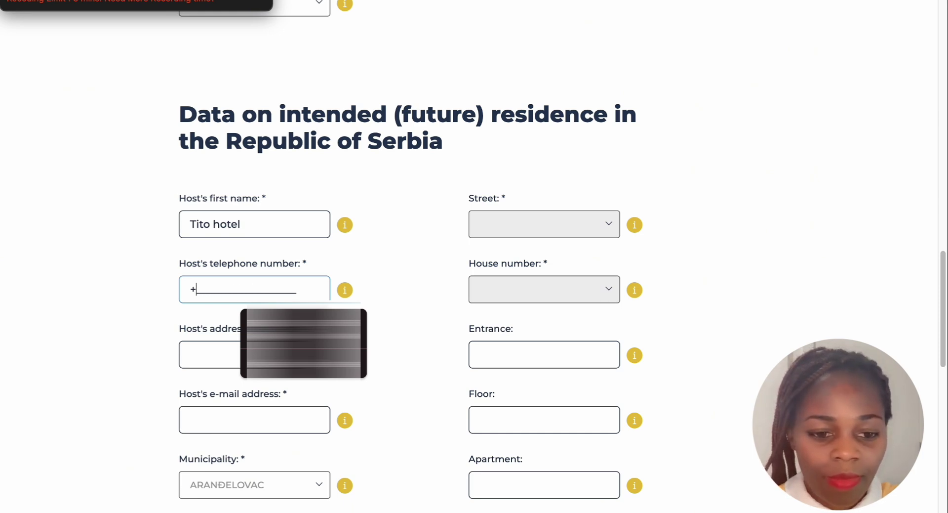
pyautogui.write('3')
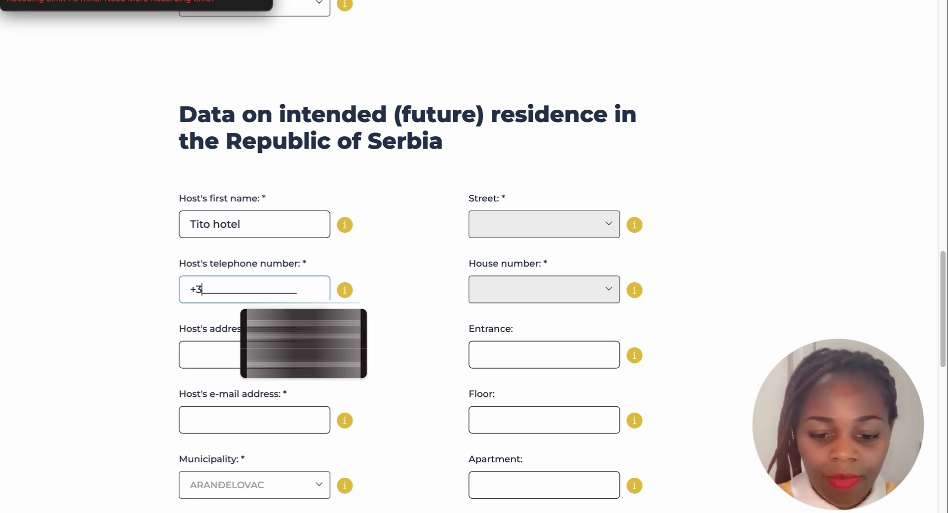
pyautogui.write('81993939393')
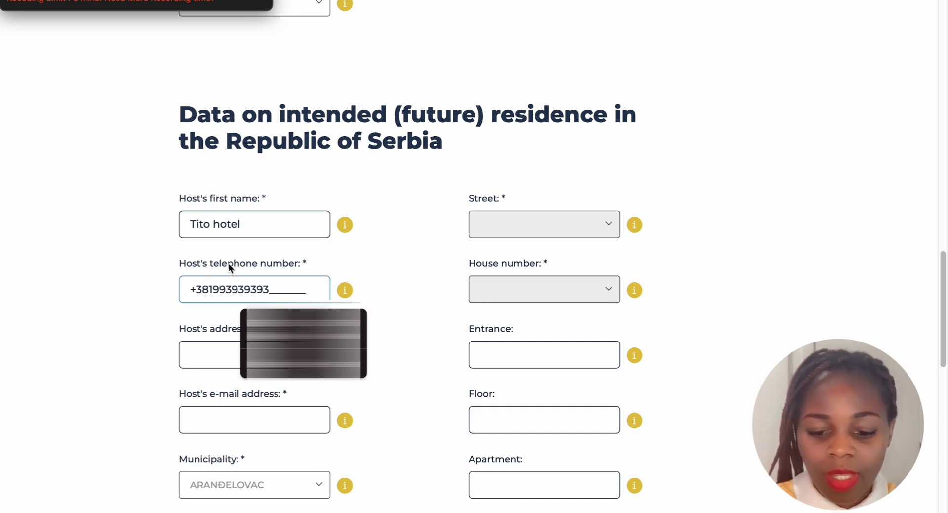
pyautogui.click(404, 309)
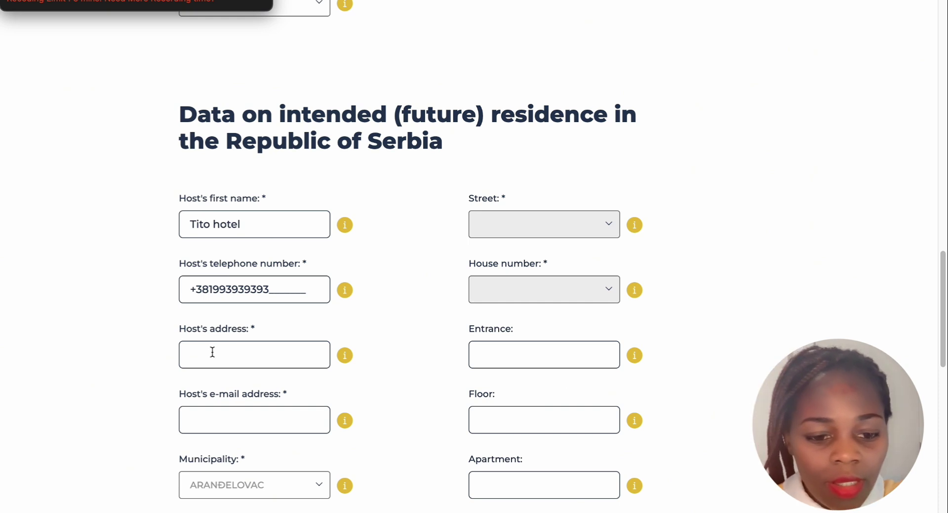
# Fill the host's address with 'address of the hotel', fixing the misspelling
pyautogui.click(210, 353)
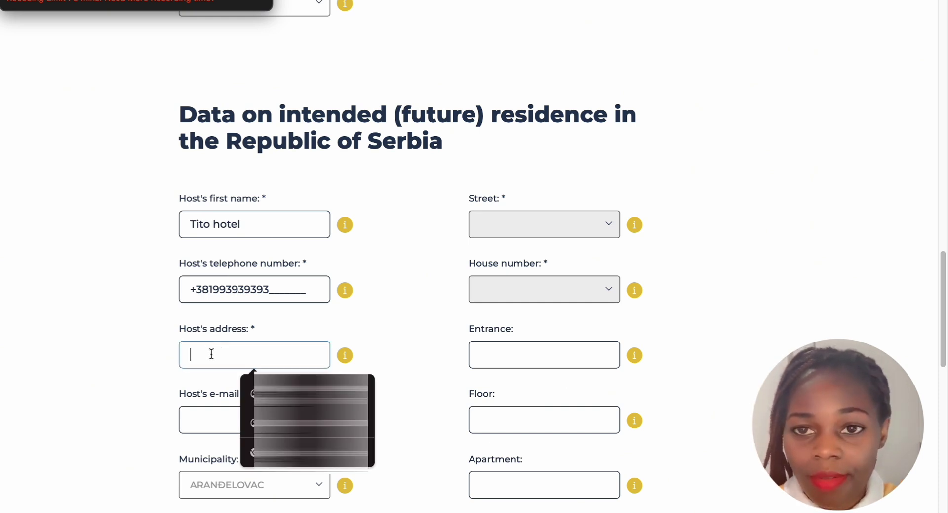
pyautogui.click(211, 352)
pyautogui.click(394, 345)
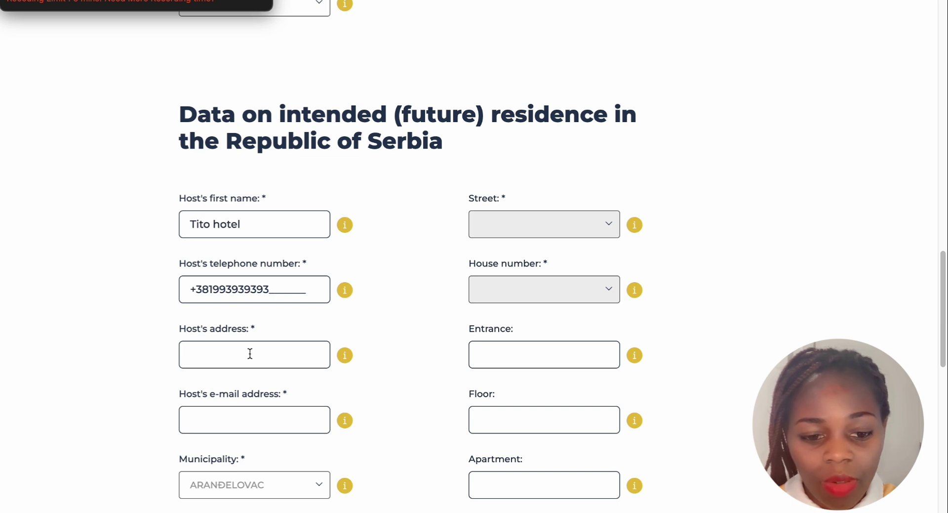
pyautogui.click(250, 353)
pyautogui.write('ad')
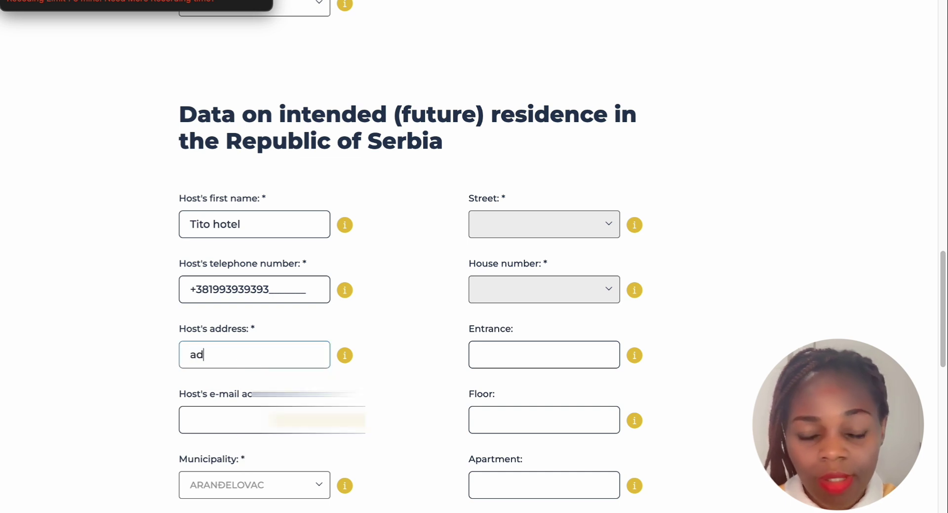
pyautogui.write('ress ')
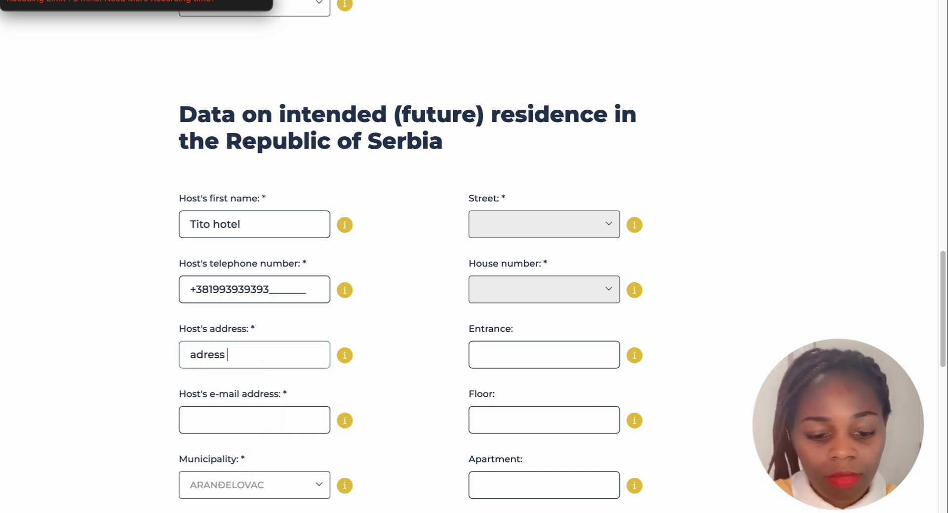
pyautogui.write('of the ho')
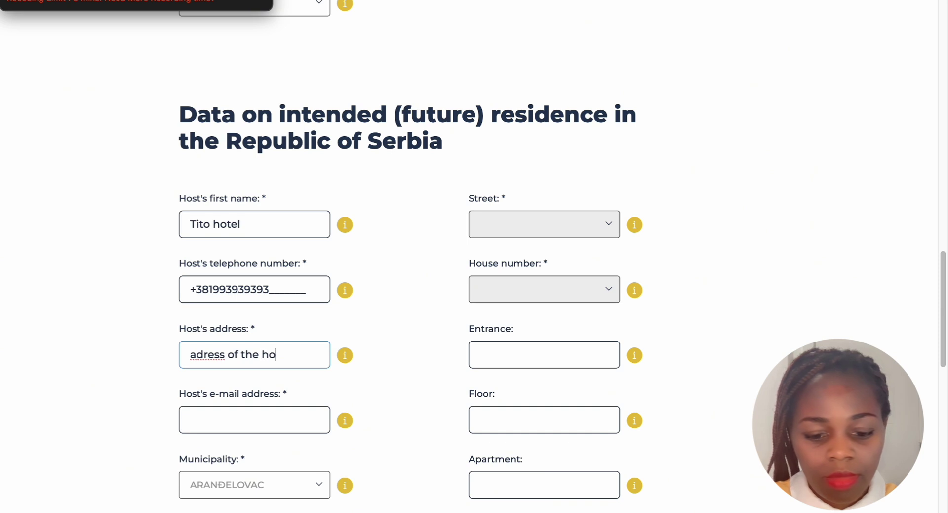
pyautogui.write('tel')
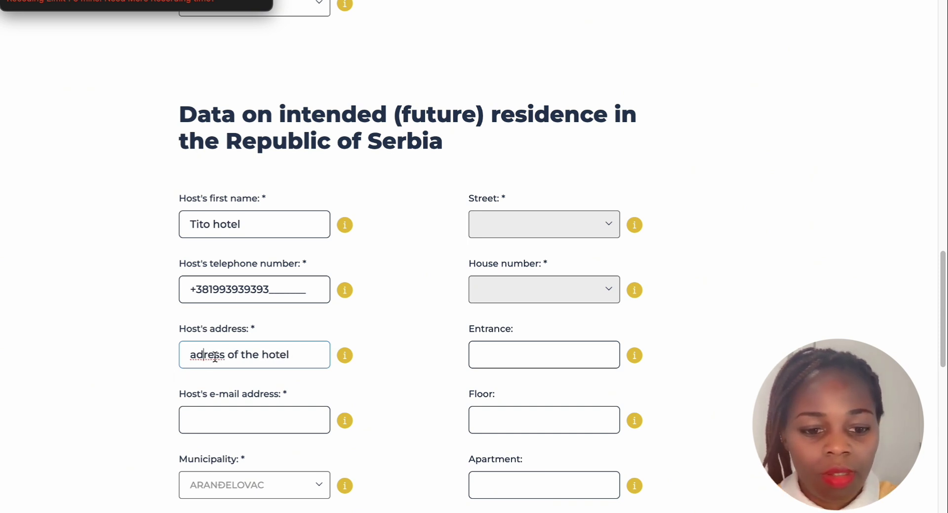
pyautogui.click(196, 355)
pyautogui.write('d')
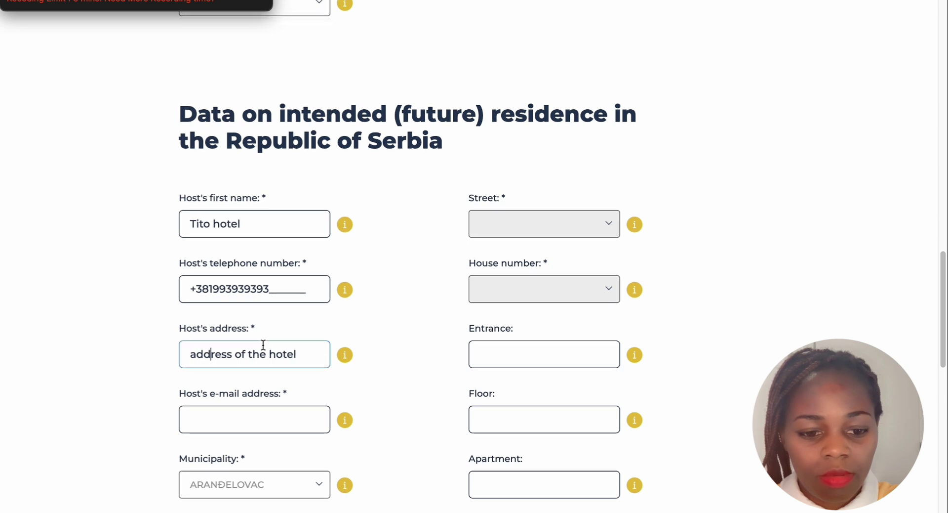
pyautogui.scroll(-1, 211, 417)
pyautogui.scroll(-1, 211, 418)
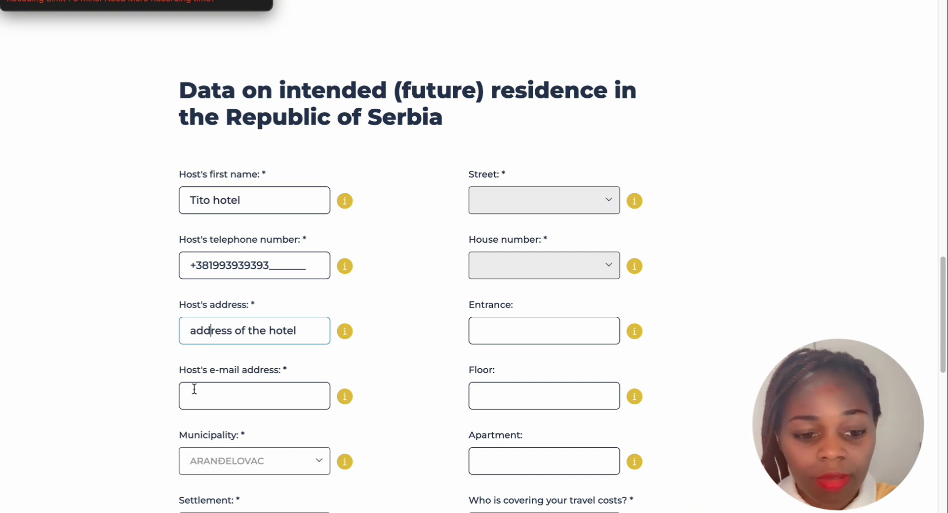
# Fill the host's e-mail address with 'email address of hotel', correcting typos
pyautogui.click(198, 390)
pyautogui.write('ema')
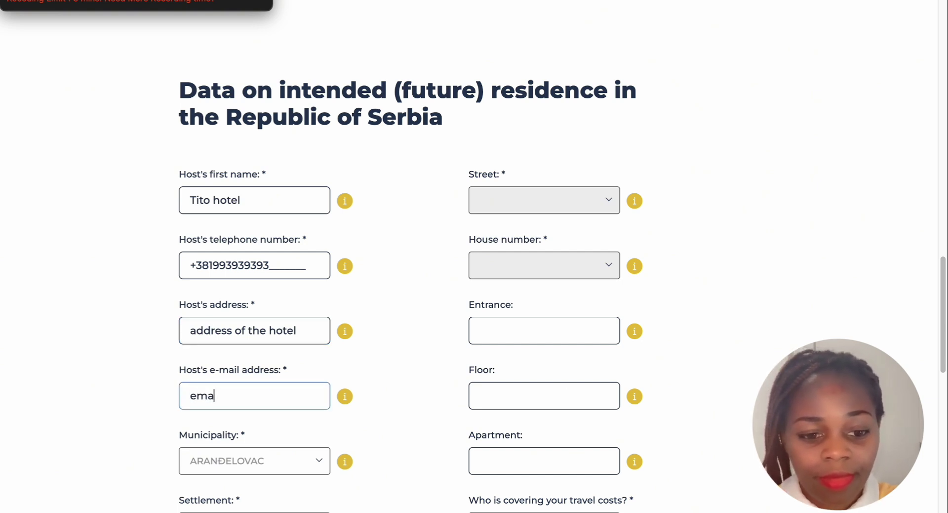
pyautogui.write('il add')
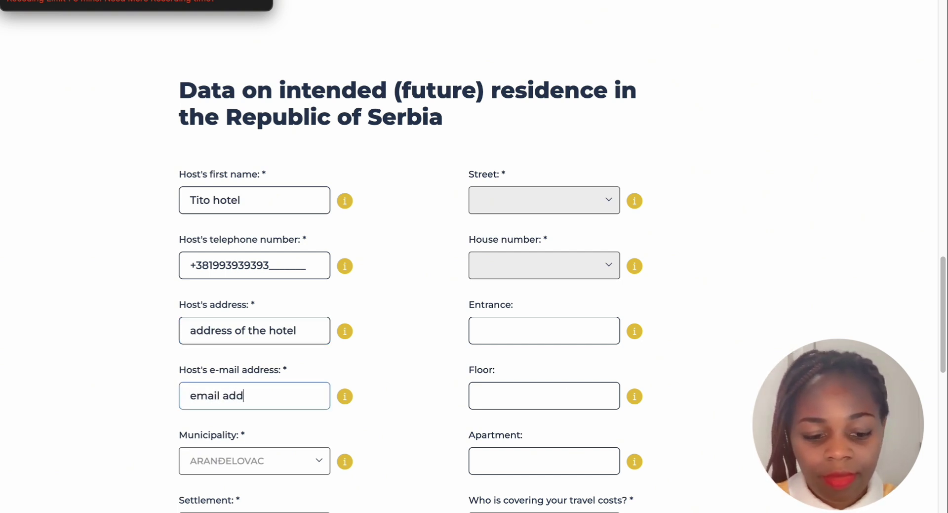
pyautogui.write('e')
pyautogui.press('BackSpace')
pyautogui.write('r')
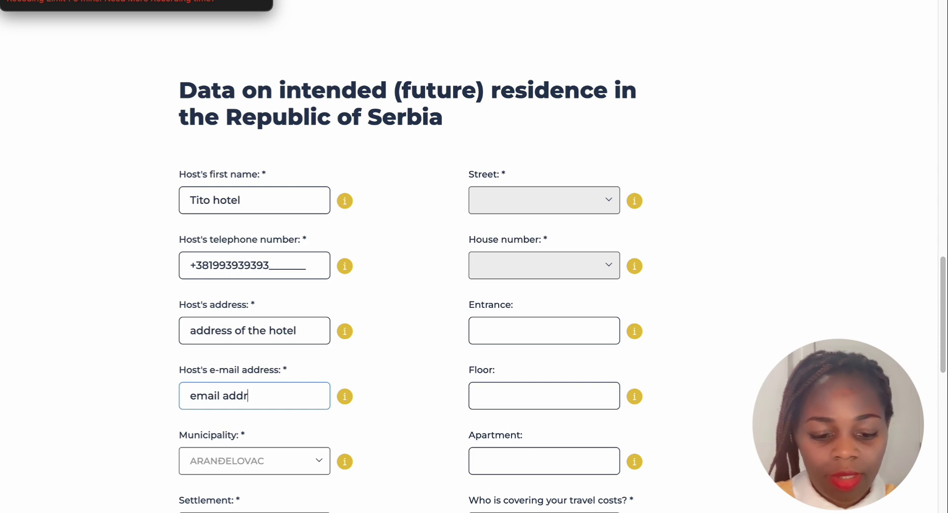
pyautogui.write('ess of thr')
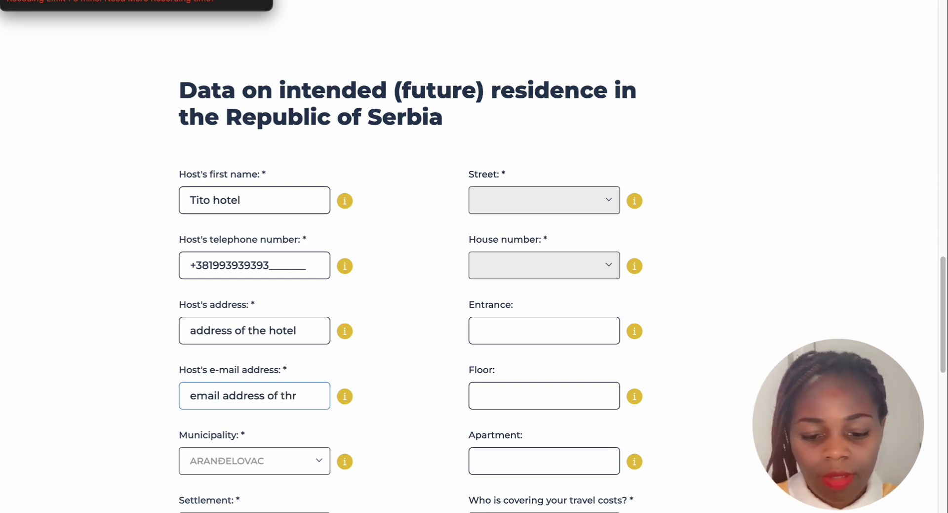
pyautogui.press('BackSpace')
pyautogui.write('e hotel')
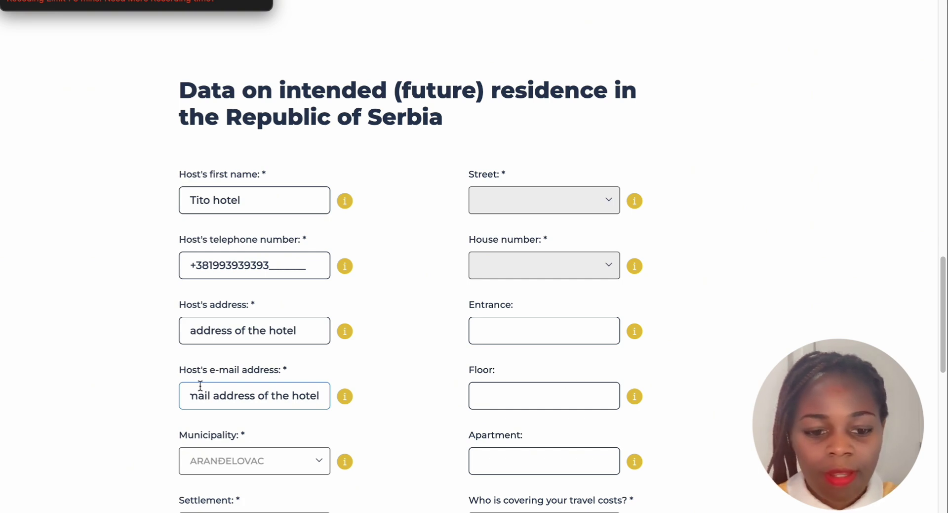
pyautogui.click(291, 396)
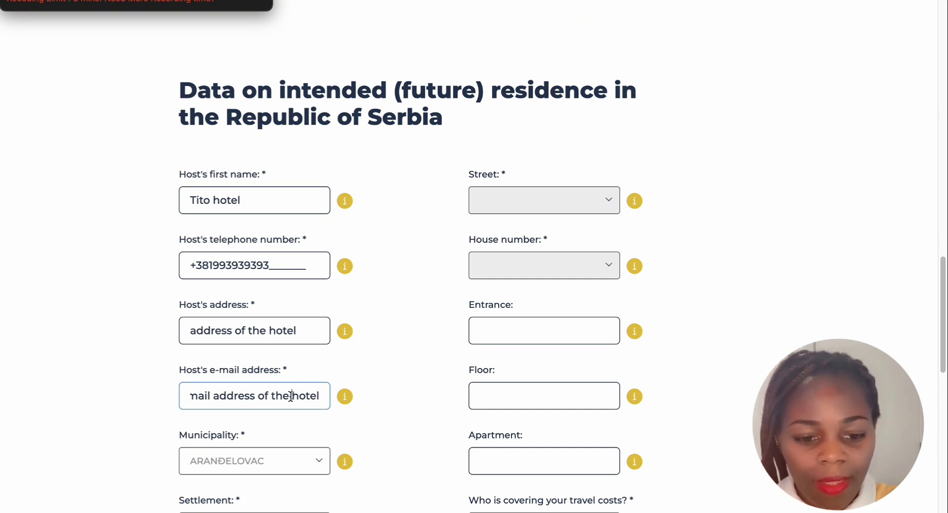
pyautogui.press('BackSpace')
pyautogui.press('BackSpace')
pyautogui.press('BackSpace')
pyautogui.press('BackSpace')
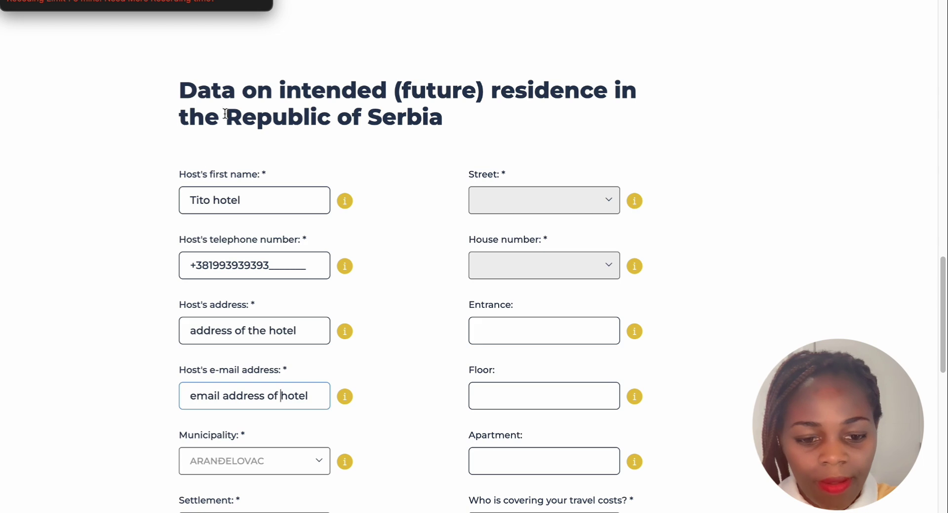
pyautogui.scroll(-5, 290, 305)
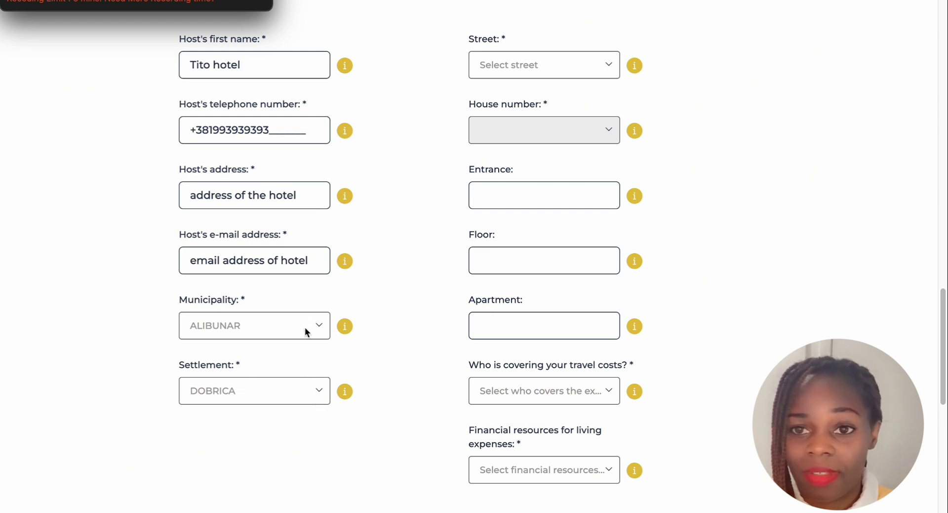
pyautogui.scroll(1, 331, 381)
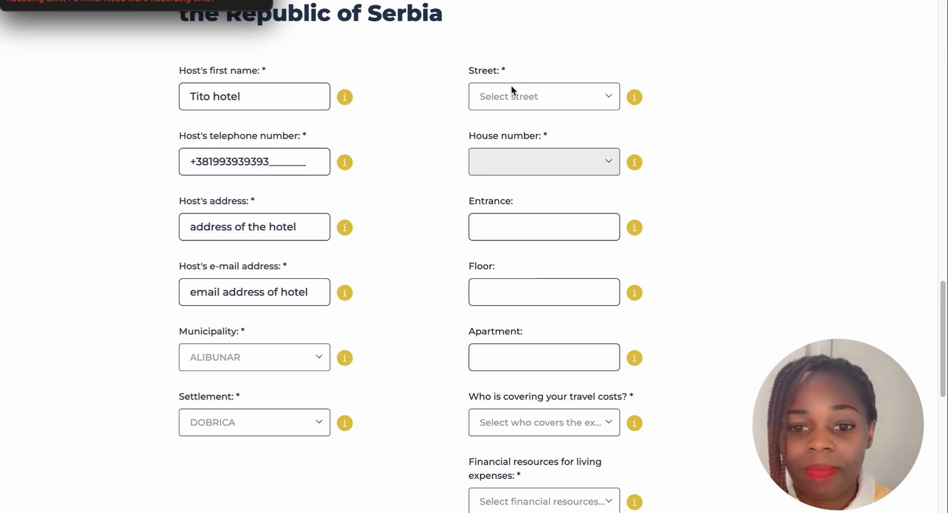
pyautogui.click(610, 97)
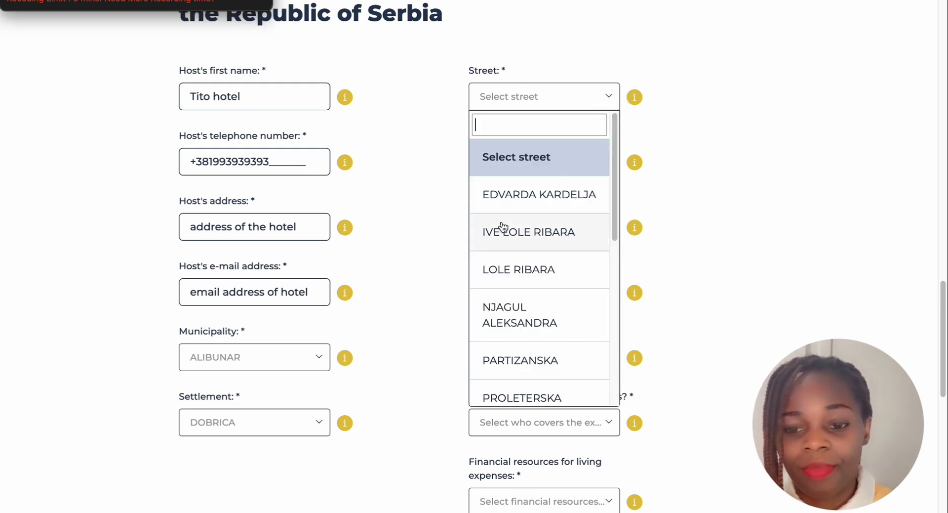
pyautogui.click(510, 271)
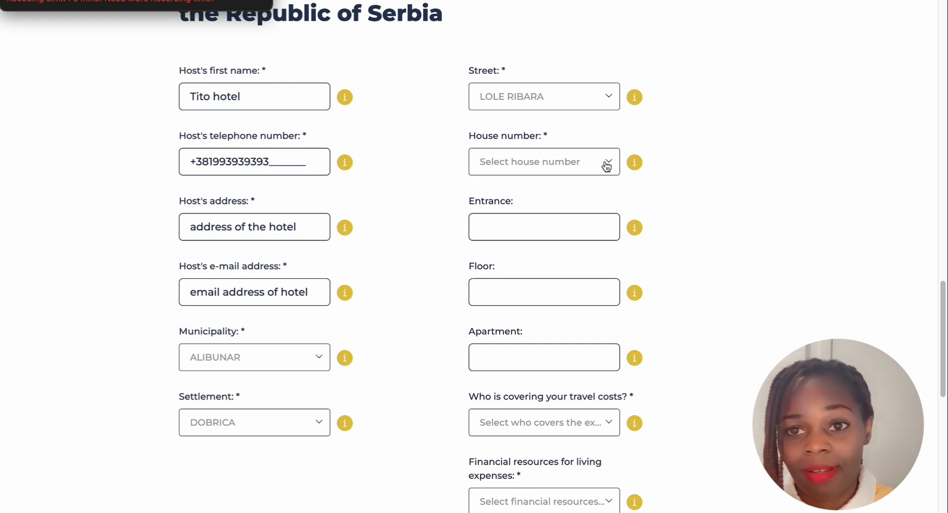
# Leave Entrance empty and choose house number 003 for the host
pyautogui.click(584, 228)
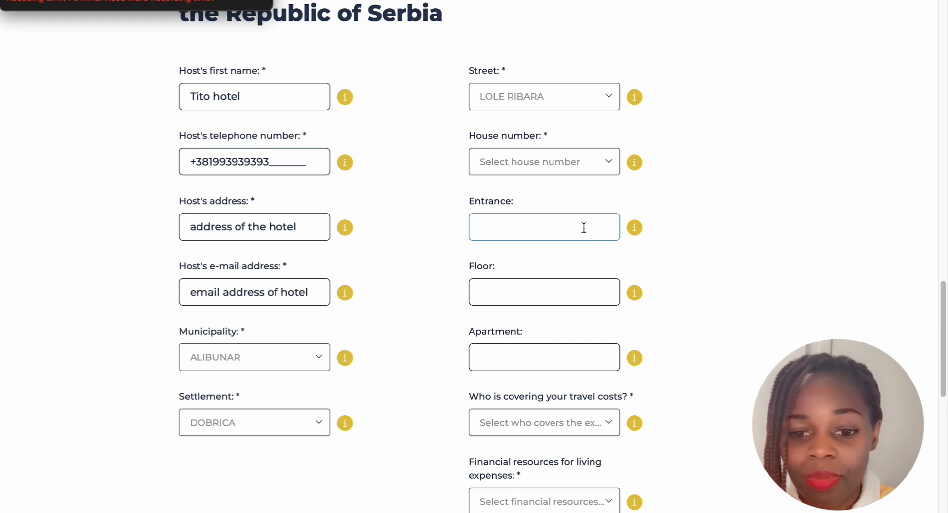
pyautogui.write('3')
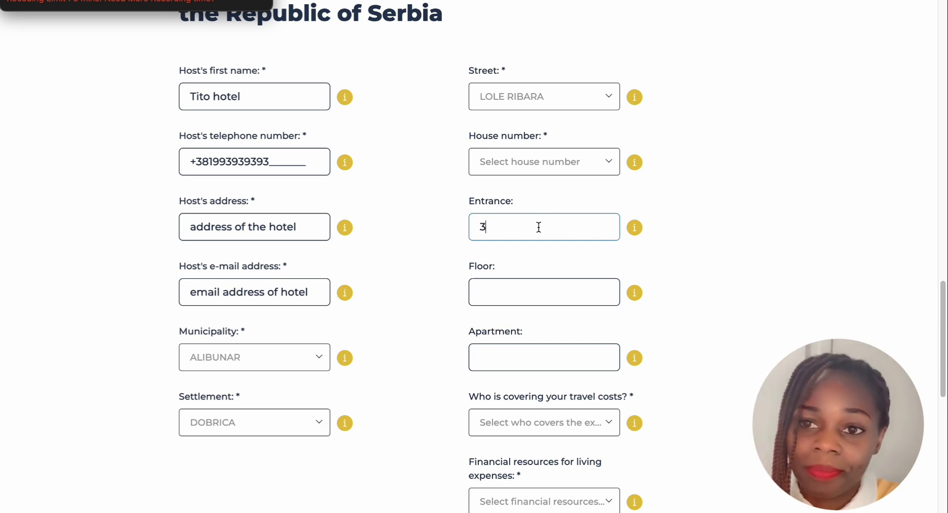
pyautogui.press('BackSpace')
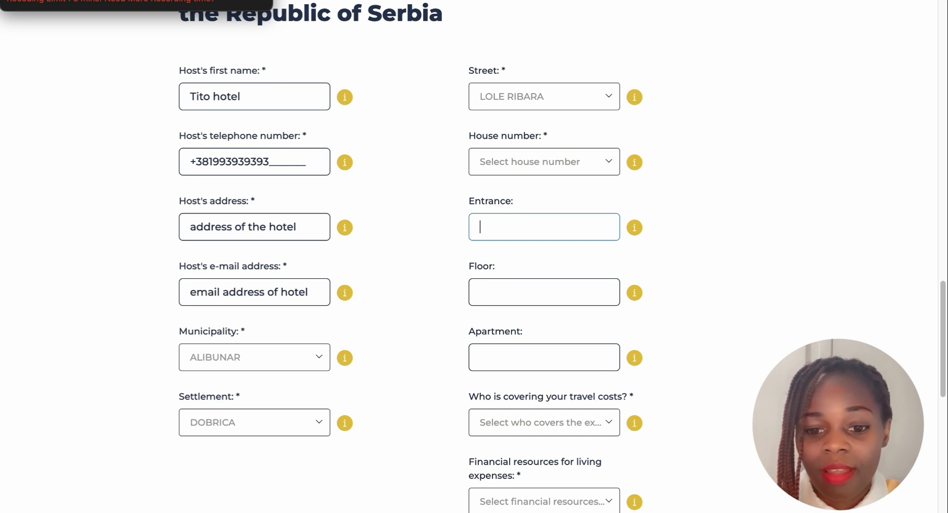
pyautogui.click(603, 163)
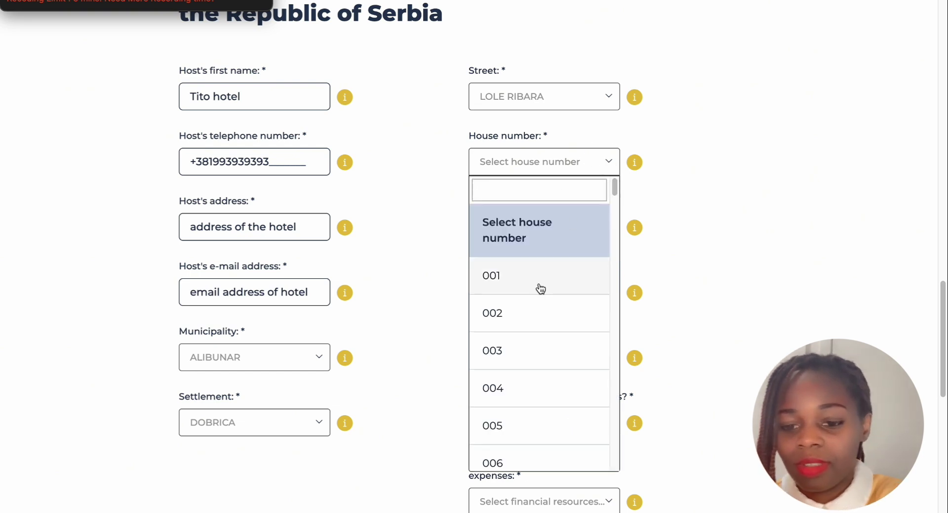
pyautogui.click(504, 349)
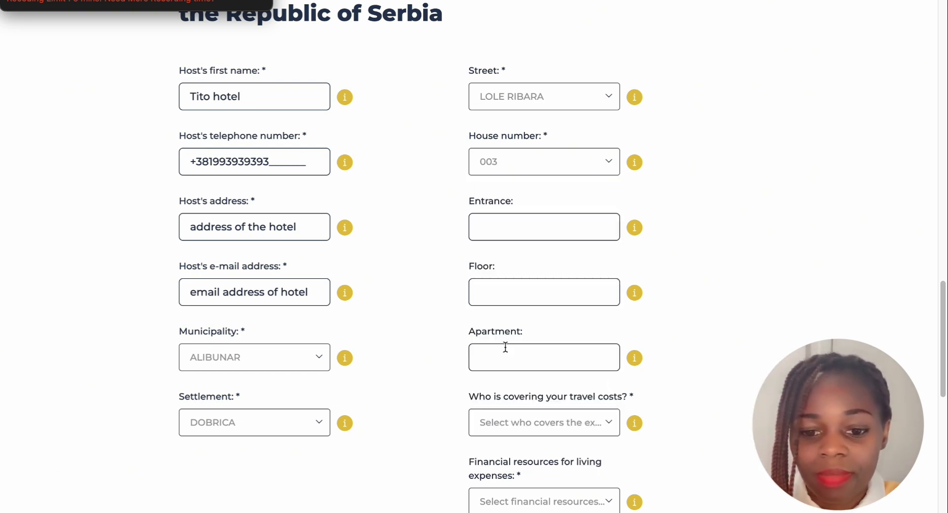
# Review the help text for the Entrance and House number fields, then dismiss it
pyautogui.click(496, 225)
pyautogui.click(632, 228)
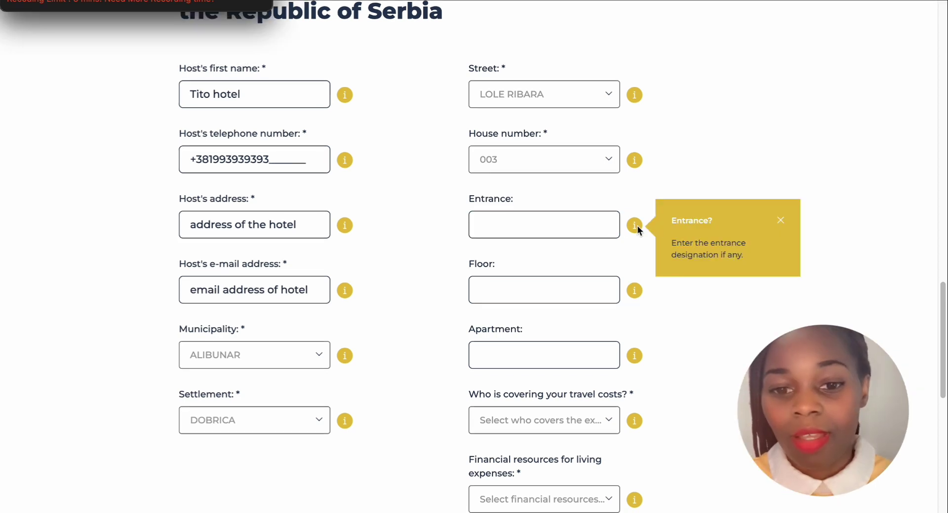
pyautogui.click(781, 220)
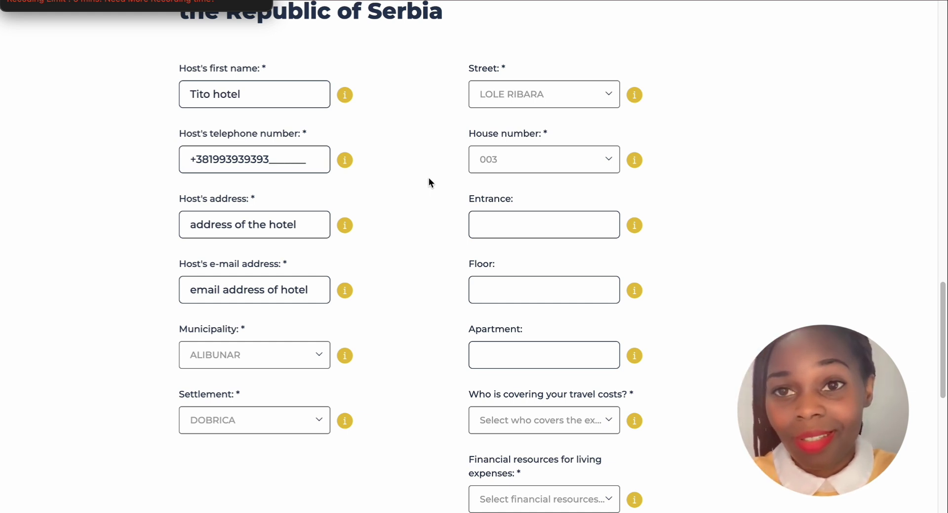
pyautogui.click(635, 161)
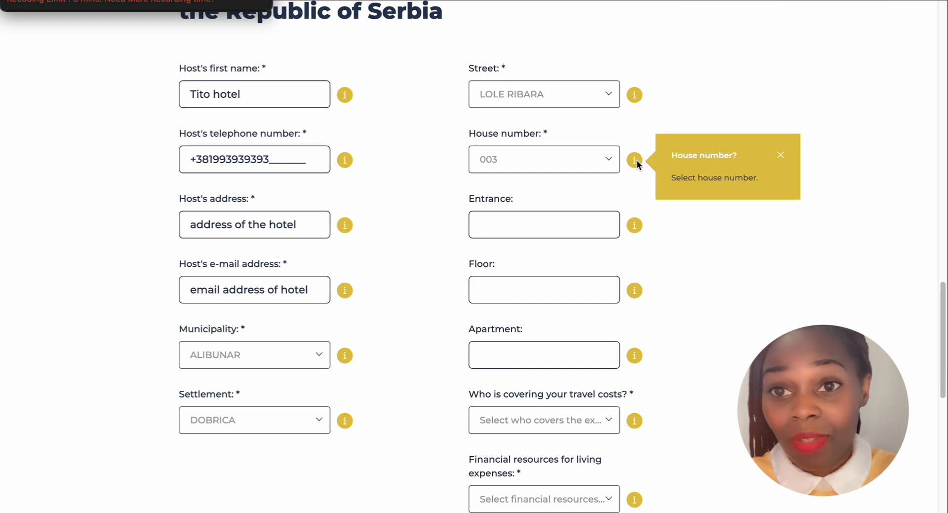
pyautogui.click(634, 226)
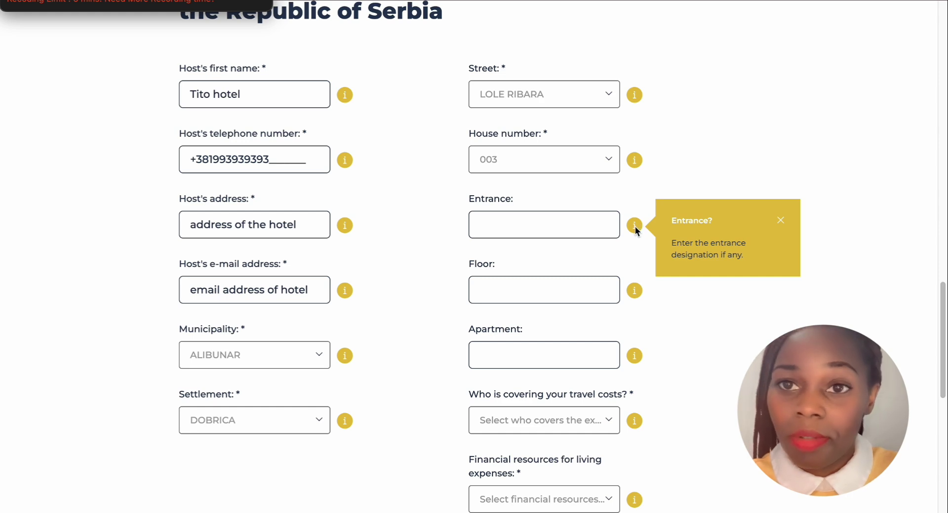
pyautogui.click(781, 220)
pyautogui.scroll(-2, 513, 229)
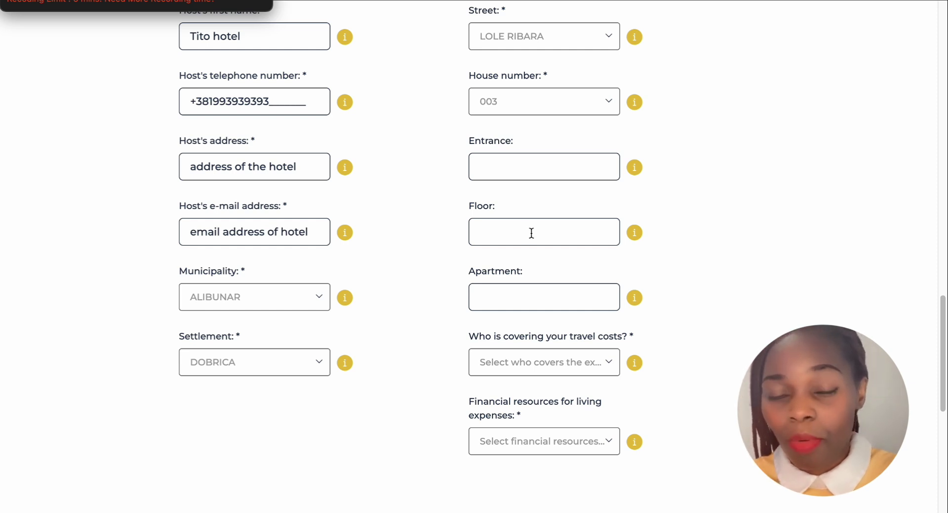
# Enter 5 as the host's floor, after checking the Floor help text
pyautogui.click(530, 233)
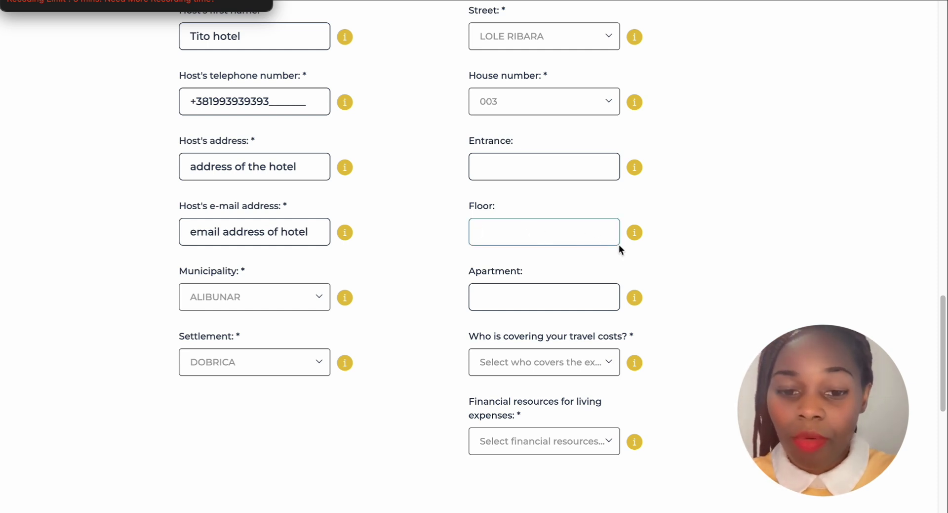
pyautogui.click(635, 233)
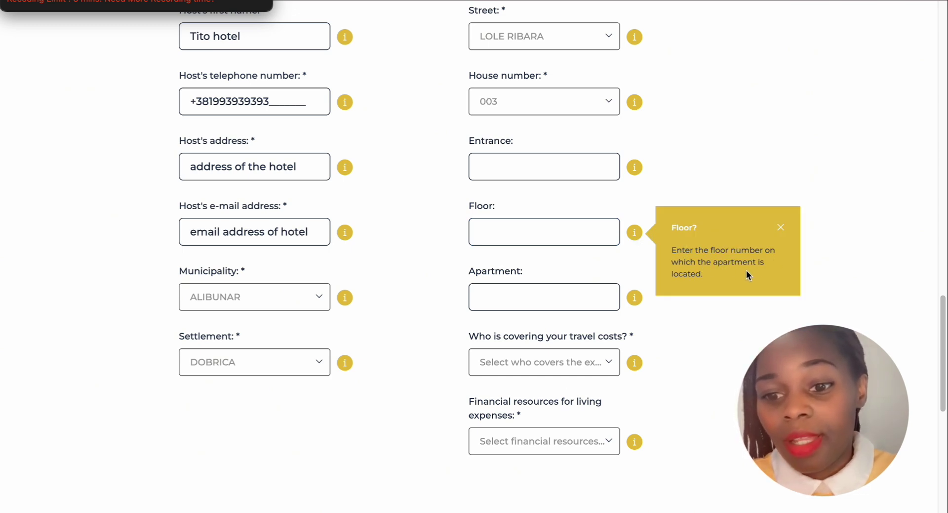
pyautogui.click(782, 228)
pyautogui.click(518, 229)
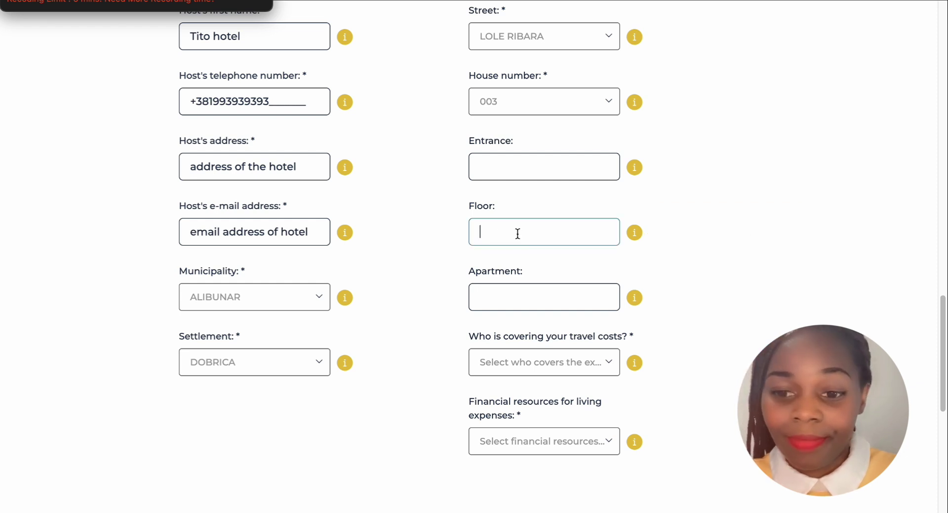
pyautogui.write('1')
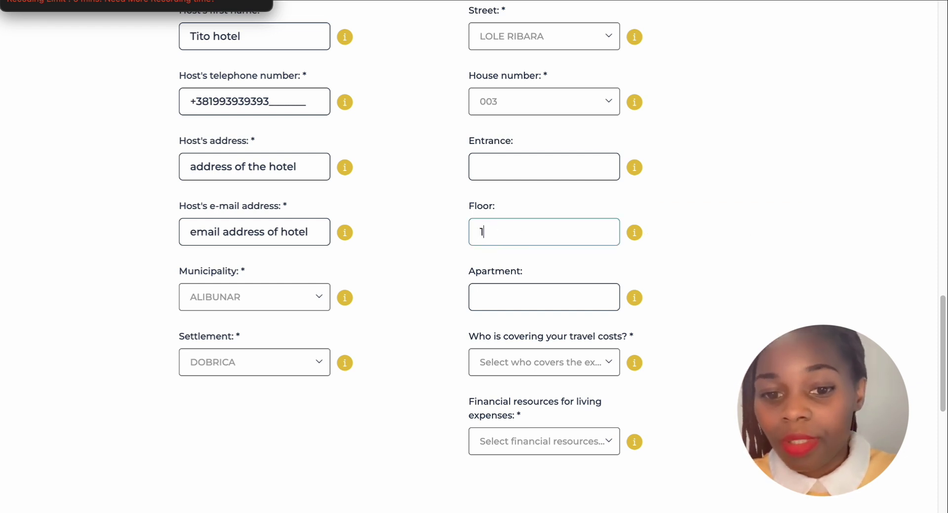
pyautogui.write('5')
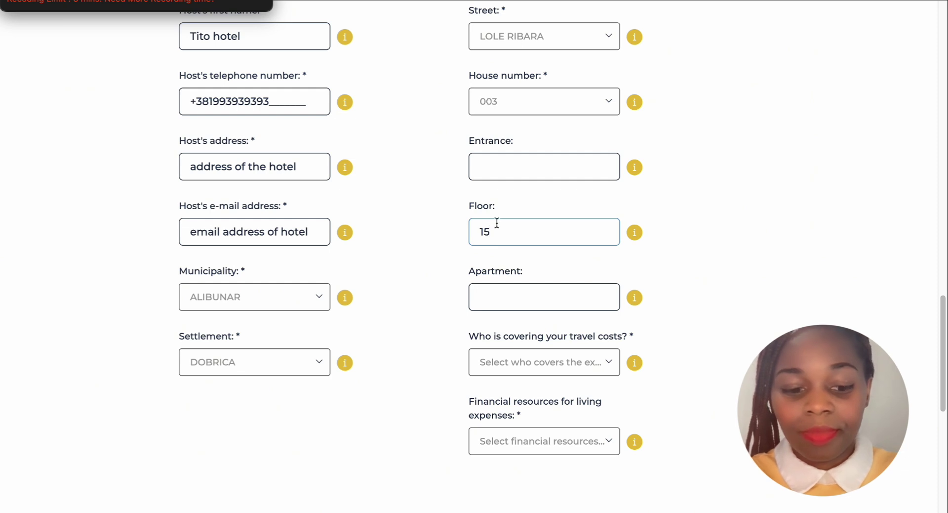
pyautogui.press('BackSpace')
pyautogui.press('BackSpace')
pyautogui.write('5')
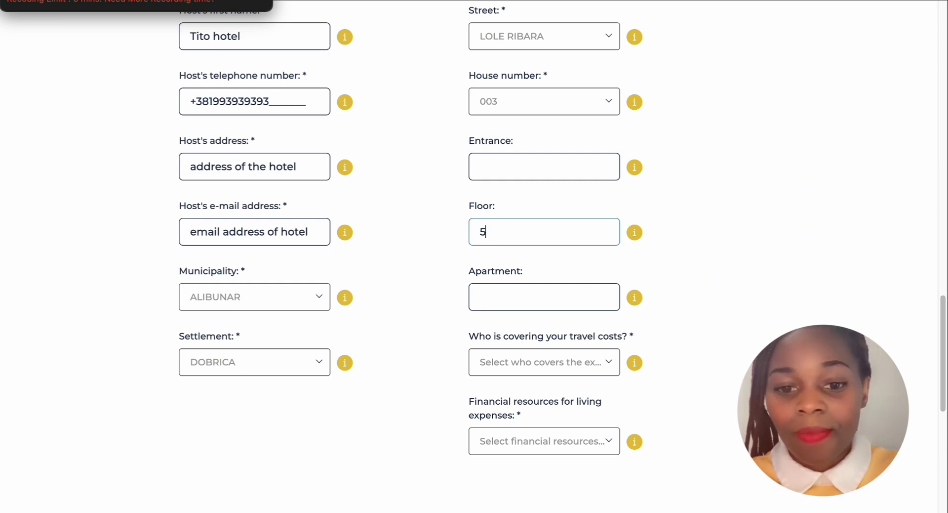
# Enter 23 as the host's apartment number and dismiss the Apartment help text
pyautogui.scroll(-1, 500, 282)
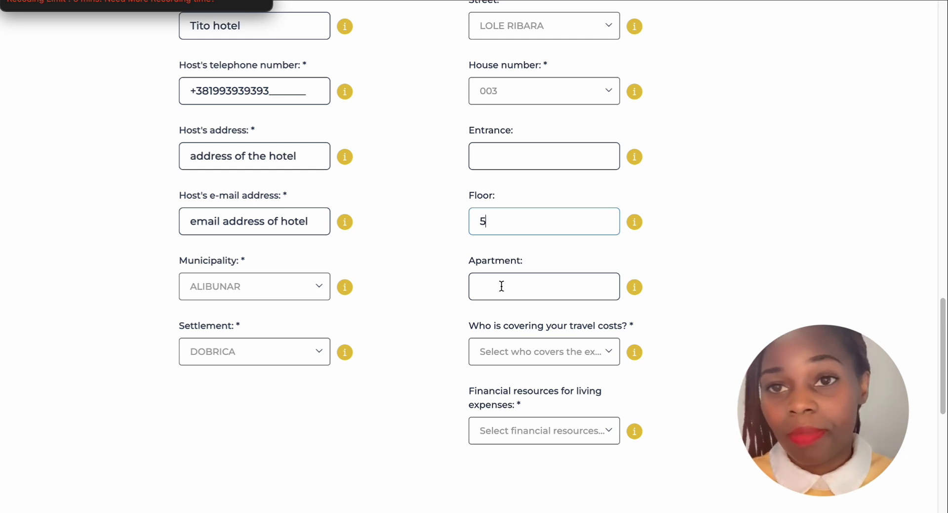
pyautogui.click(637, 292)
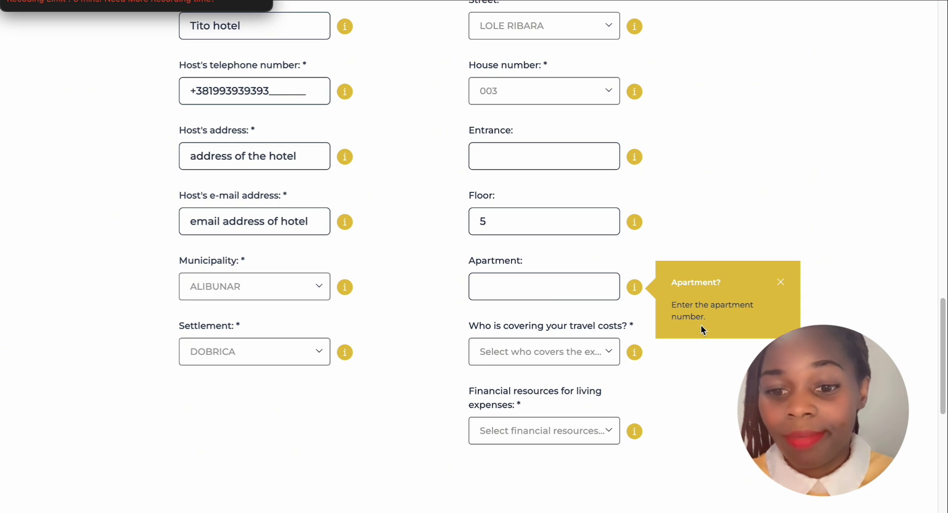
pyautogui.click(514, 281)
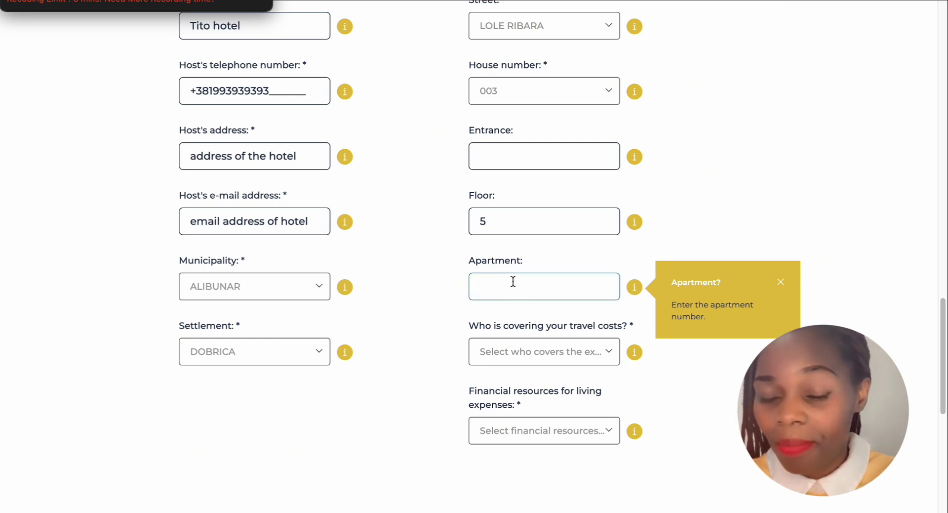
pyautogui.write('2')
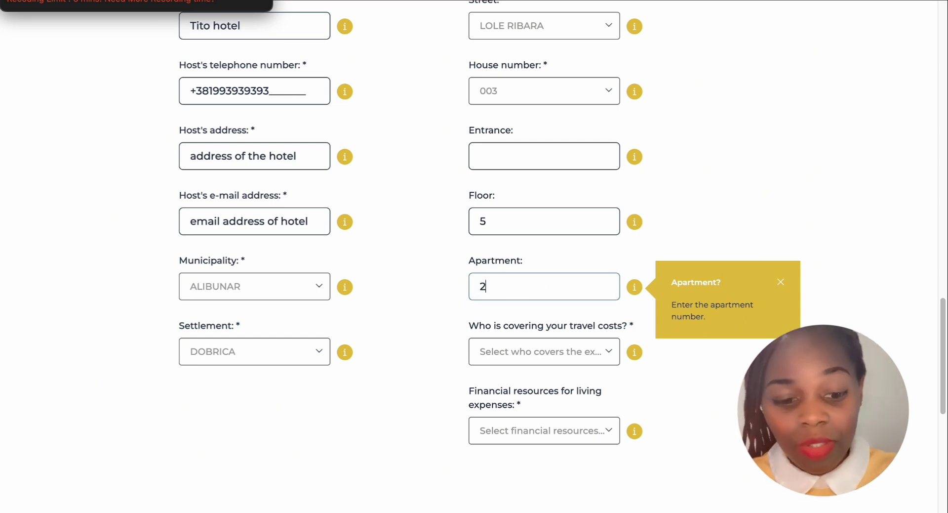
pyautogui.write('3')
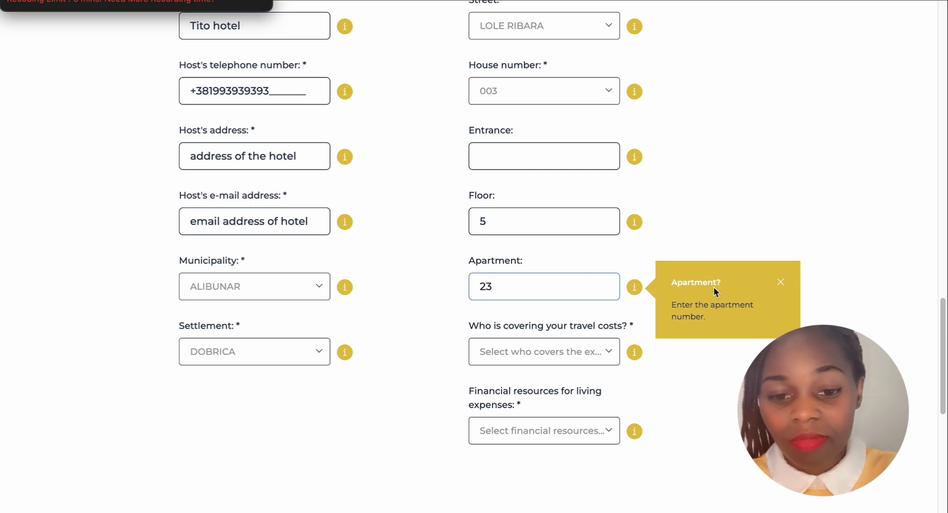
pyautogui.click(781, 282)
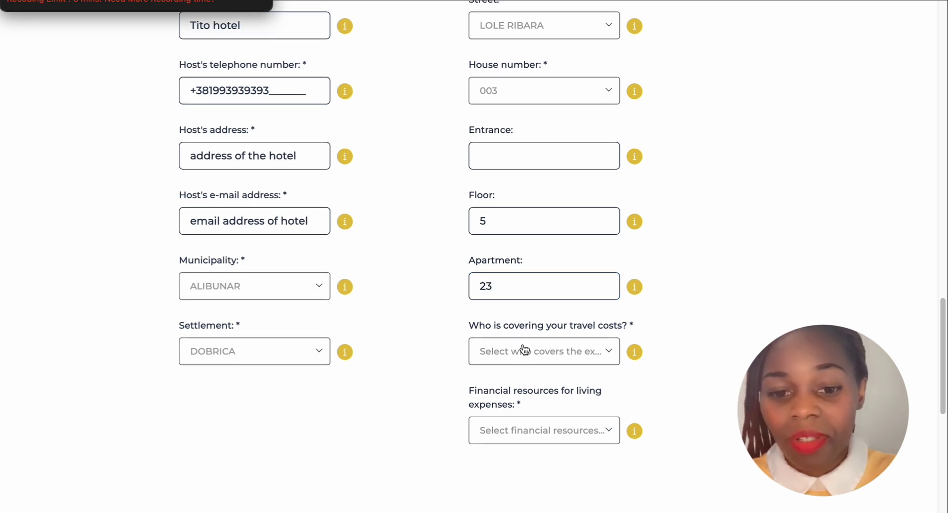
pyautogui.scroll(-1, 524, 350)
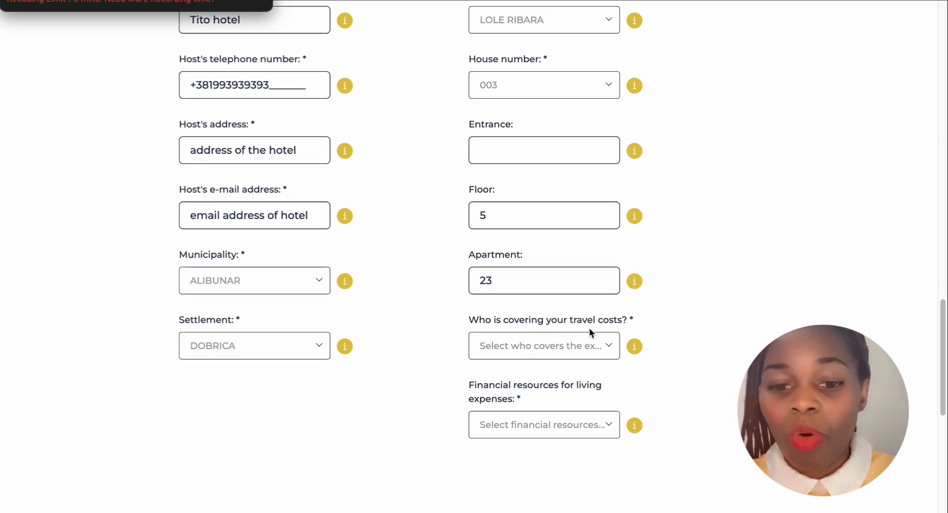
pyautogui.scroll(-1, 609, 334)
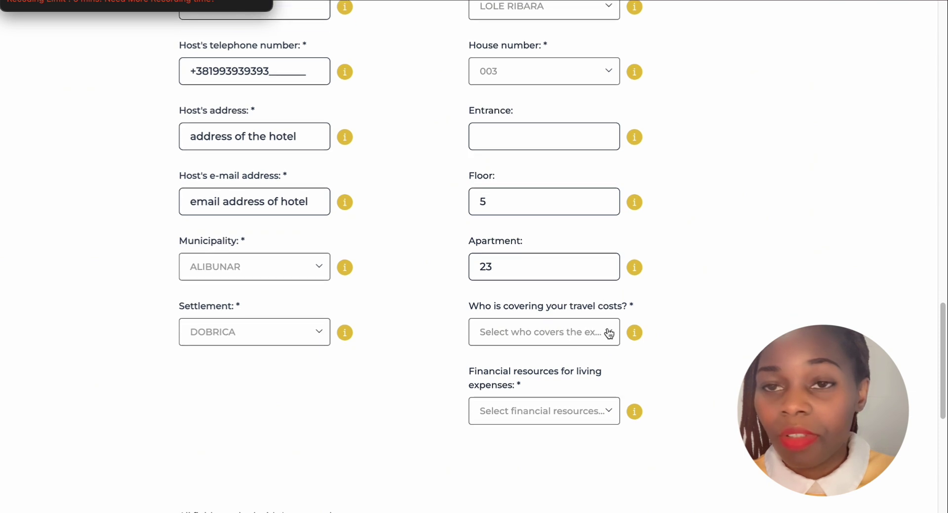
# Choose Visa applicant as covering travel costs and Cash as the financial resource for living expenses
pyautogui.click(609, 333)
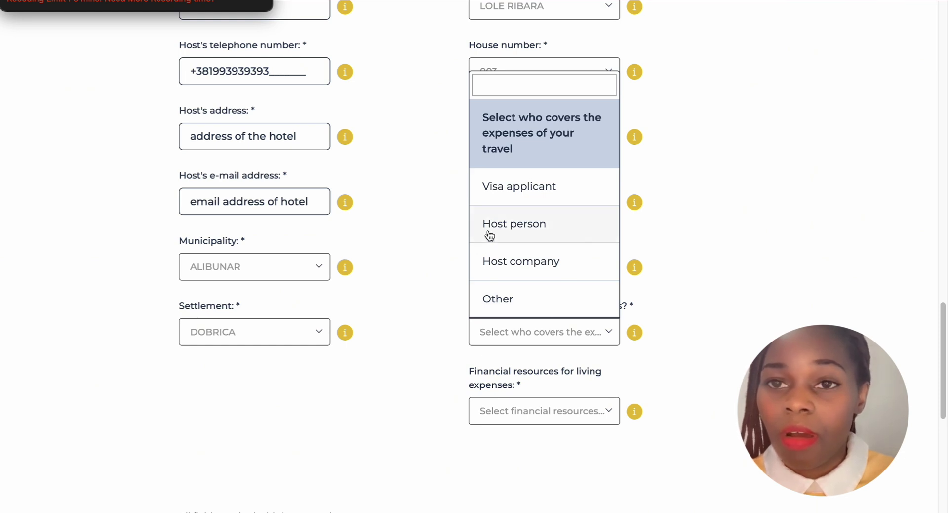
pyautogui.click(516, 188)
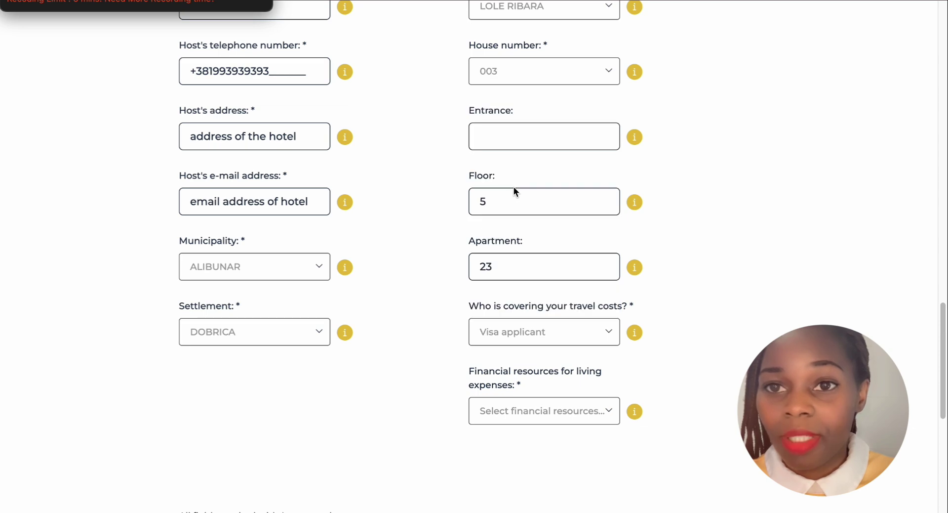
pyautogui.scroll(-5, 514, 190)
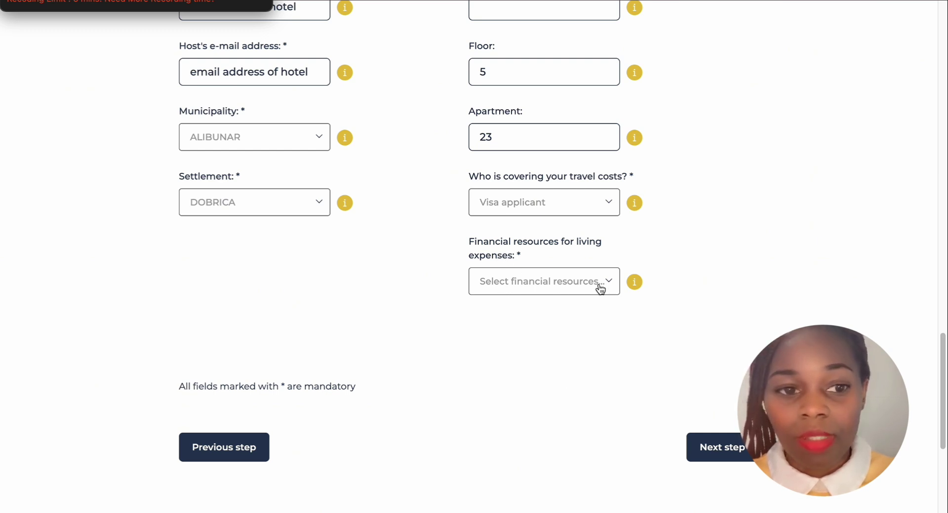
pyautogui.scroll(-4, 504, 132)
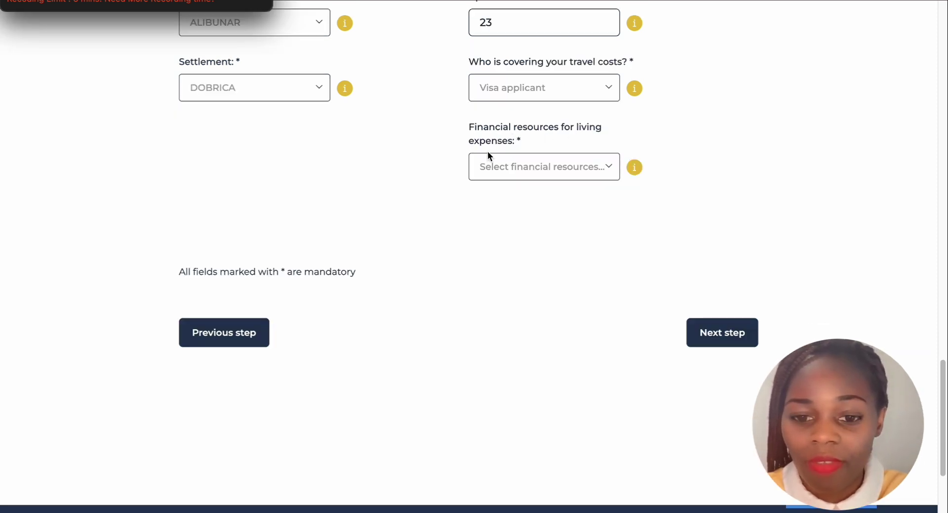
pyautogui.click(609, 168)
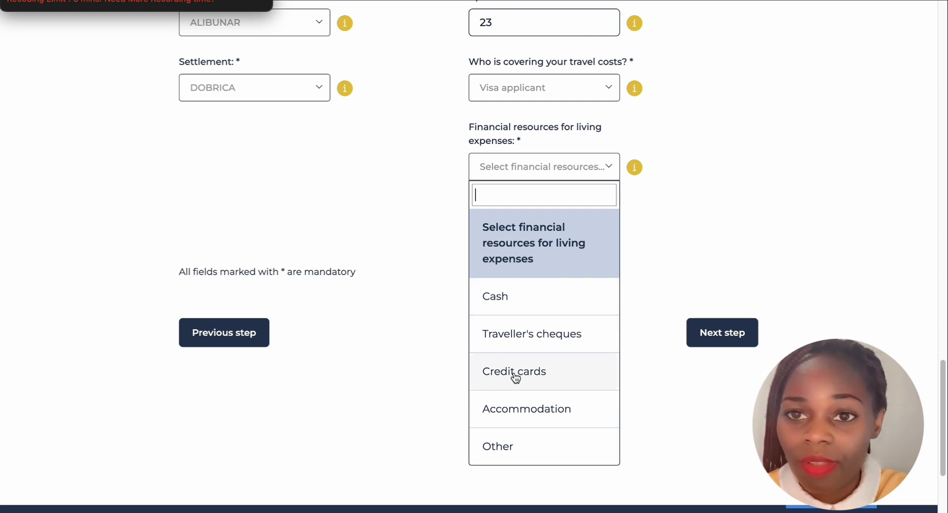
pyautogui.click(497, 302)
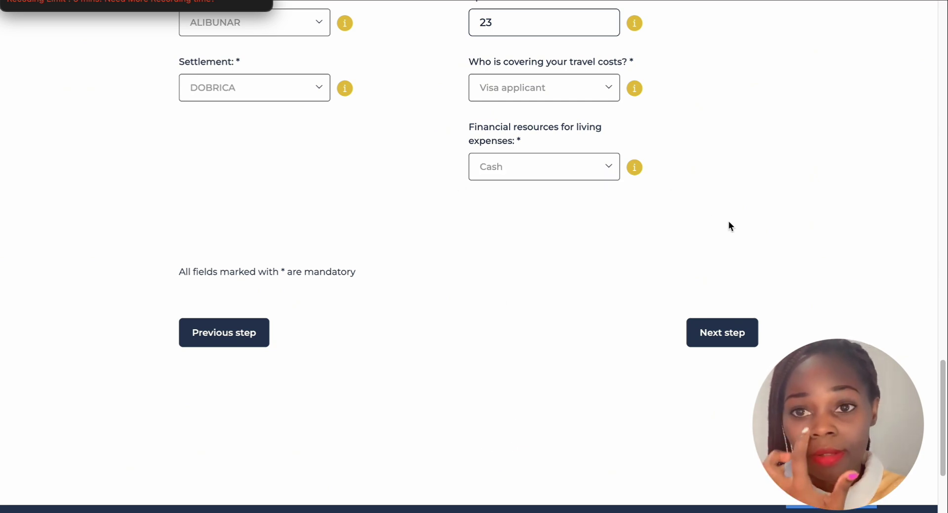
pyautogui.scroll(15, 730, 223)
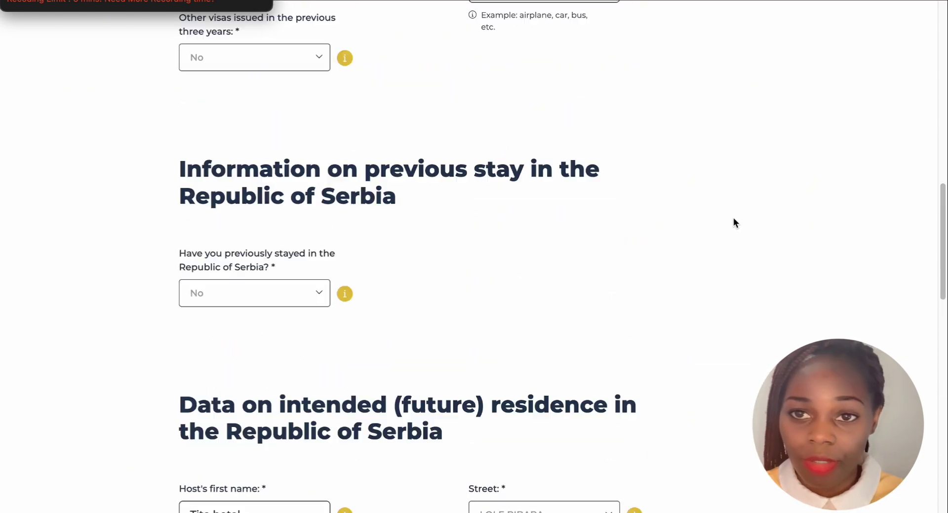
pyautogui.scroll(15, 734, 219)
pyautogui.scroll(-6, 735, 218)
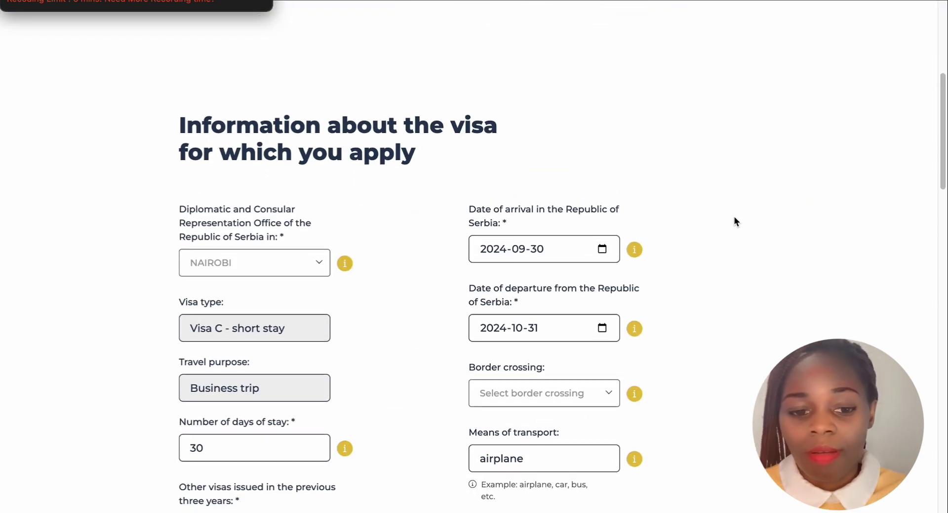
pyautogui.scroll(-9, 735, 221)
pyautogui.scroll(5, 734, 221)
pyautogui.scroll(-7, 734, 221)
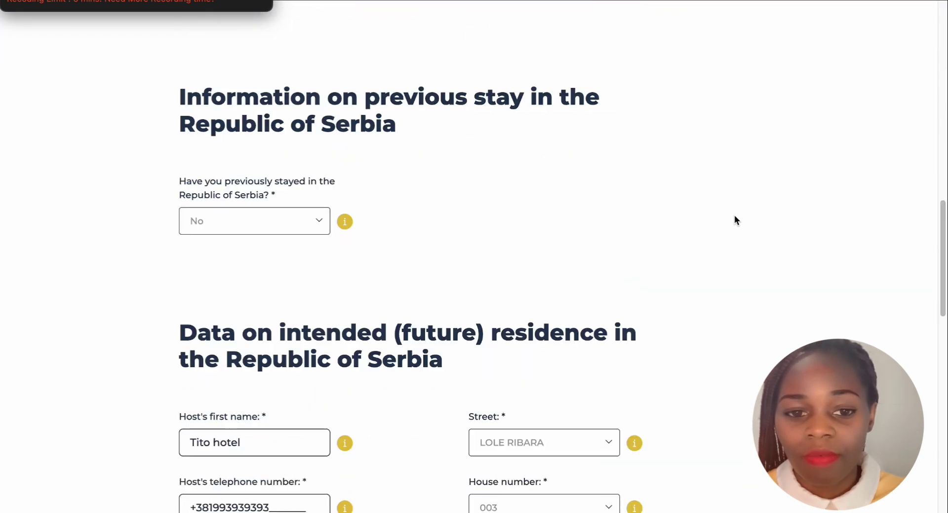
pyautogui.scroll(-15, 734, 215)
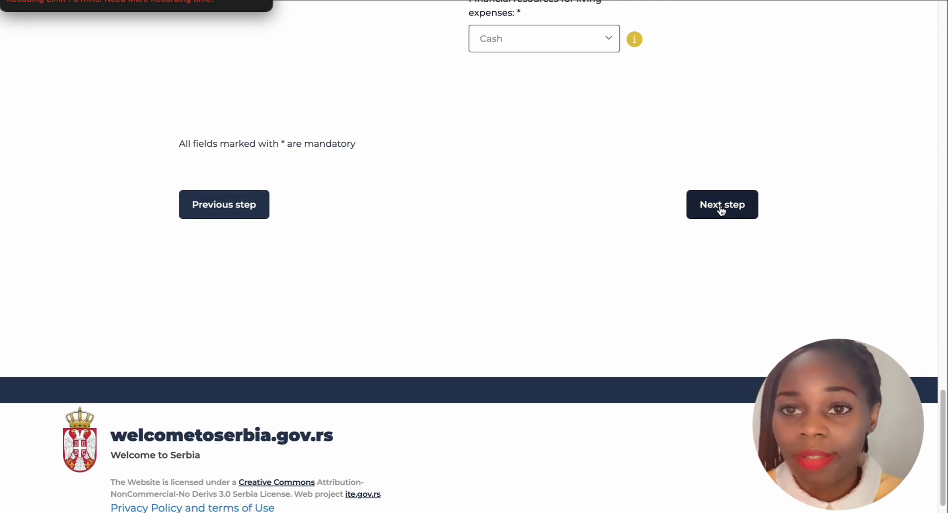
# Submit the visa details with Next step and scroll through the Step 5 document upload fields
pyautogui.click(721, 210)
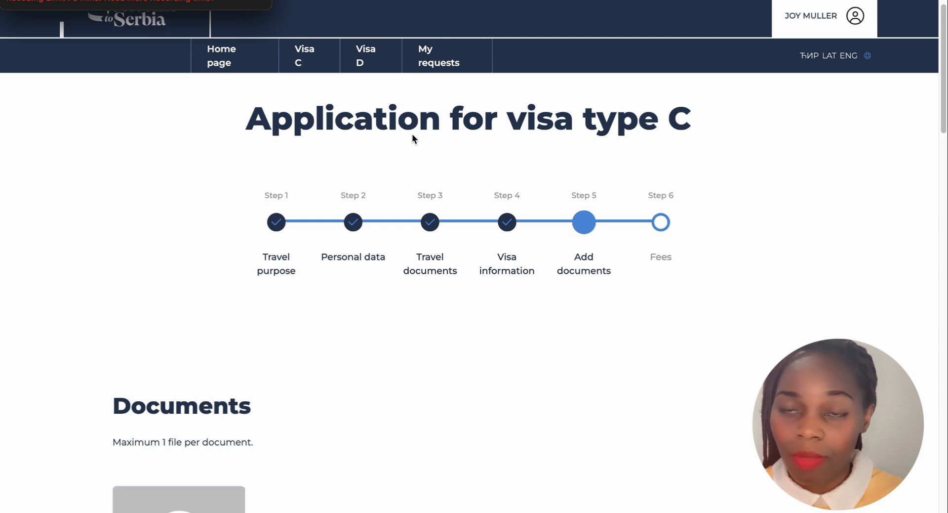
pyautogui.scroll(-1, 413, 135)
pyautogui.scroll(-3, 412, 132)
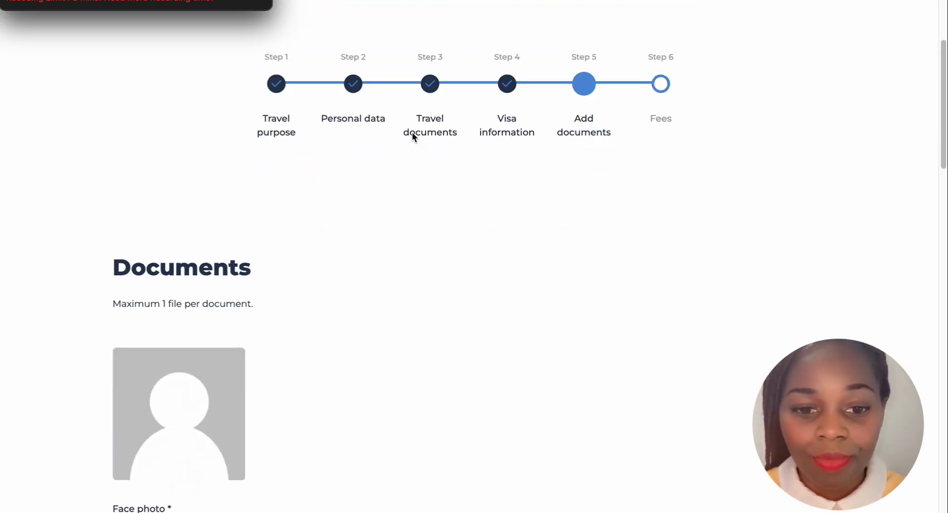
pyautogui.scroll(3, 412, 132)
pyautogui.scroll(-3, 412, 133)
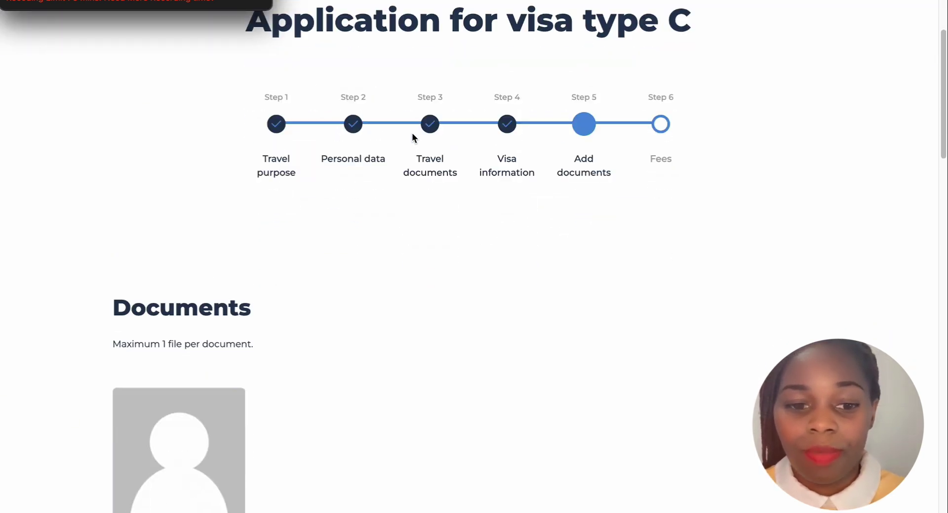
pyautogui.scroll(-1, 333, 169)
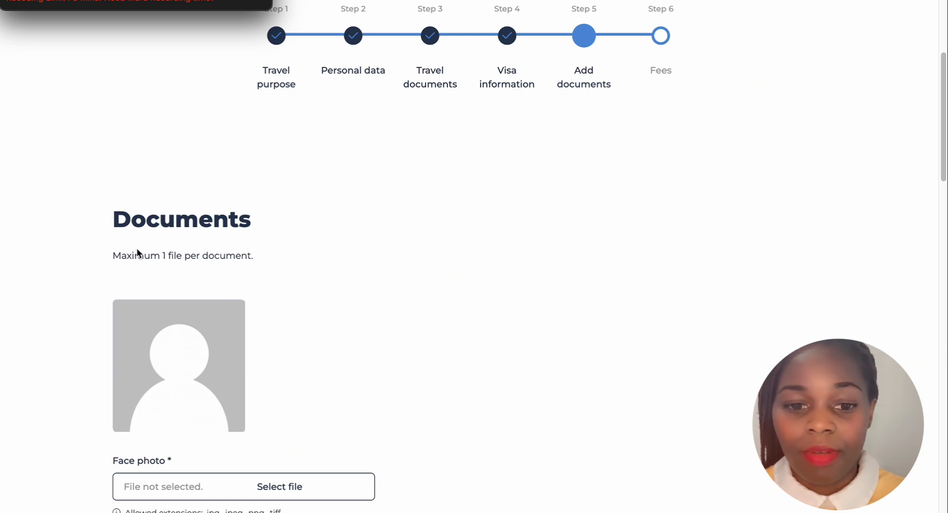
pyautogui.scroll(-1, 173, 261)
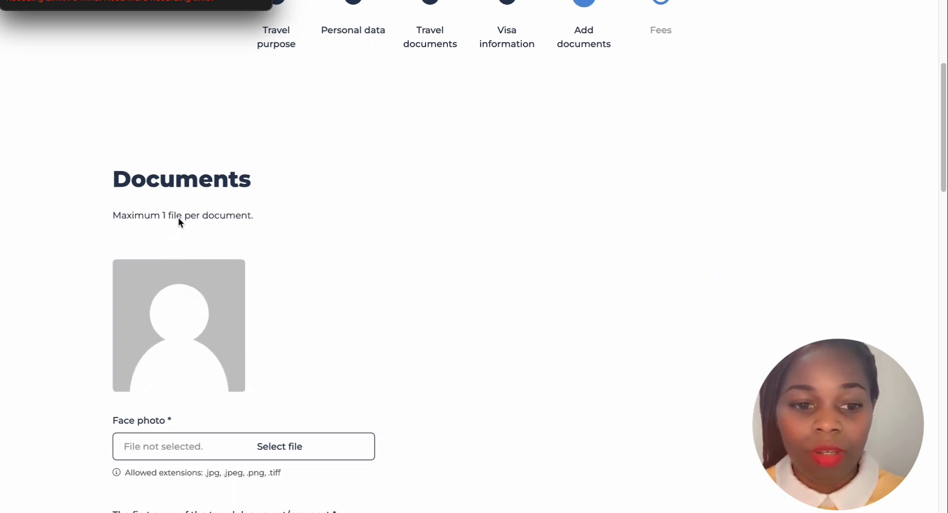
pyautogui.scroll(-1, 204, 218)
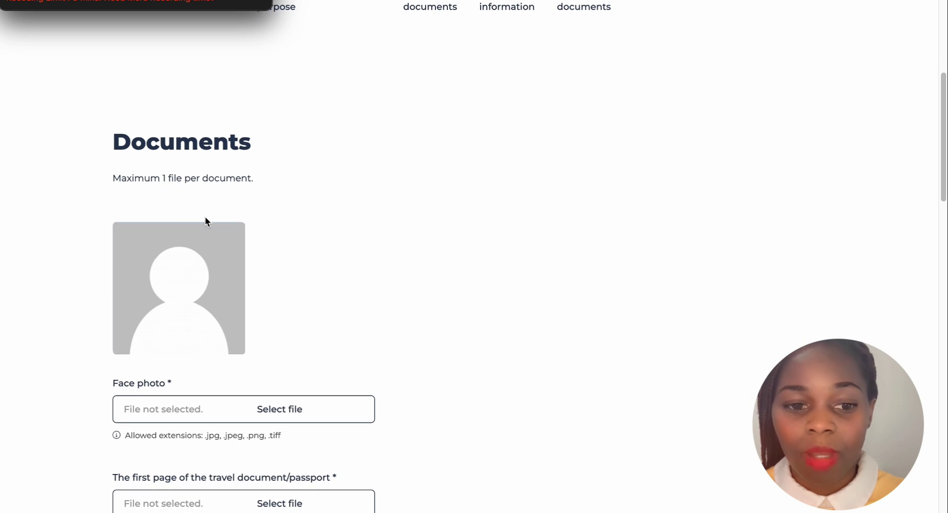
pyautogui.scroll(-1, 183, 252)
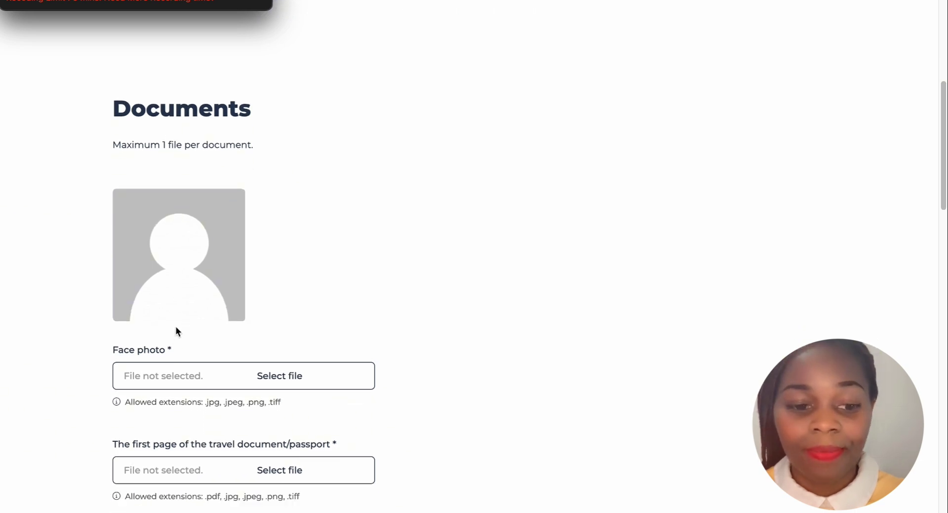
pyautogui.scroll(-1, 176, 327)
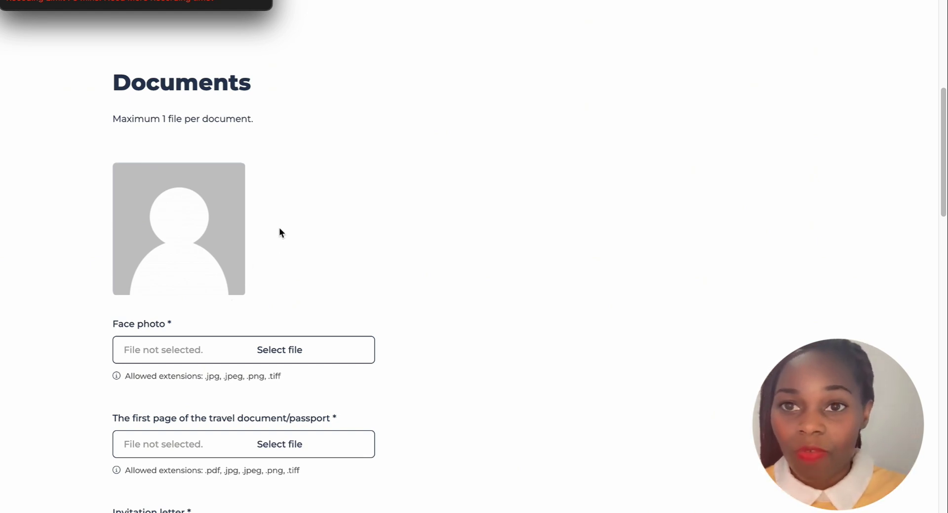
pyautogui.scroll(-3, 234, 275)
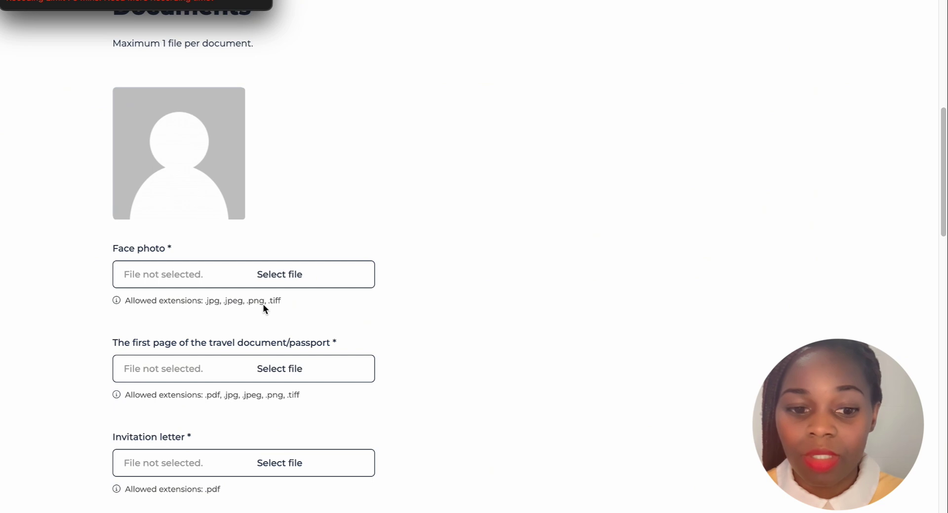
pyautogui.scroll(-2, 273, 304)
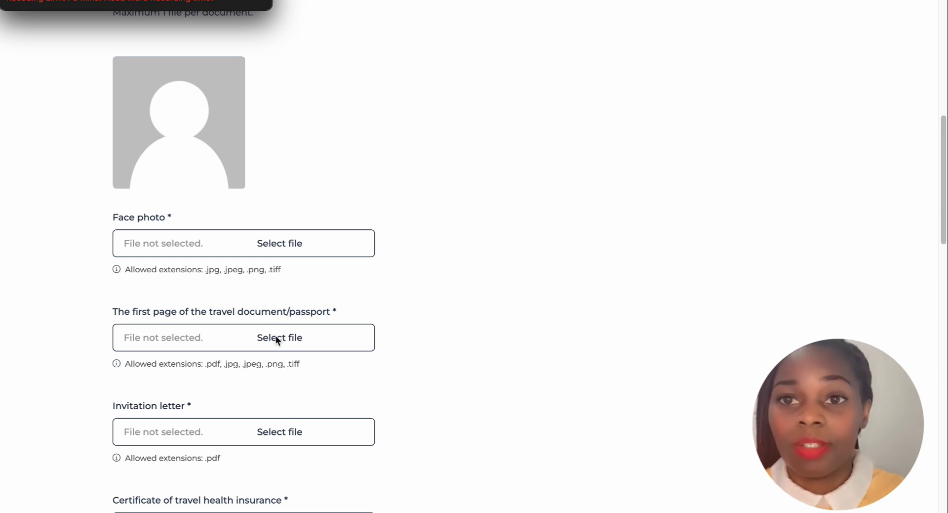
pyautogui.scroll(-1, 250, 369)
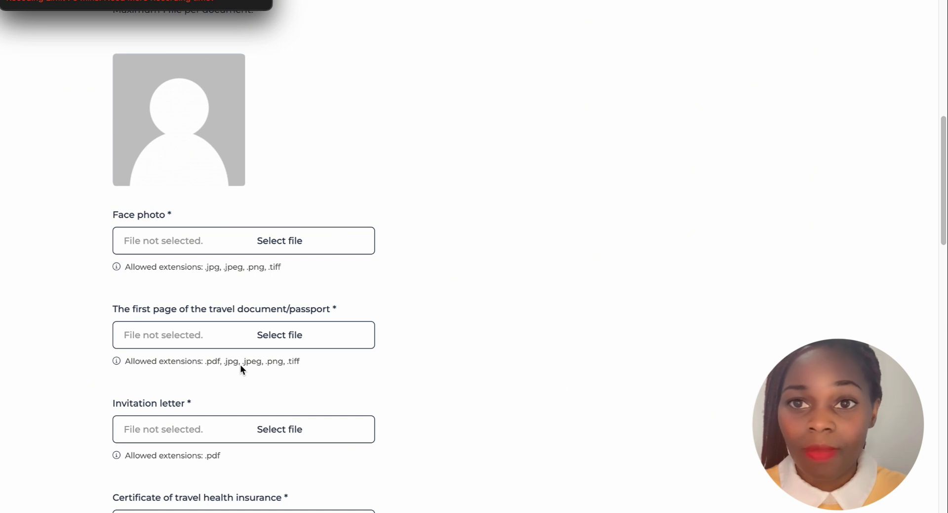
pyautogui.scroll(-1, 242, 360)
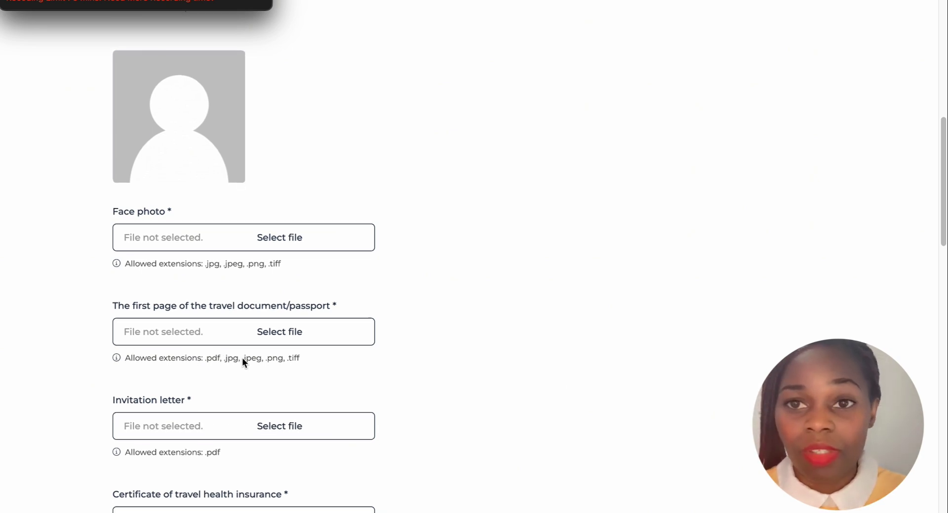
pyautogui.scroll(-3, 159, 399)
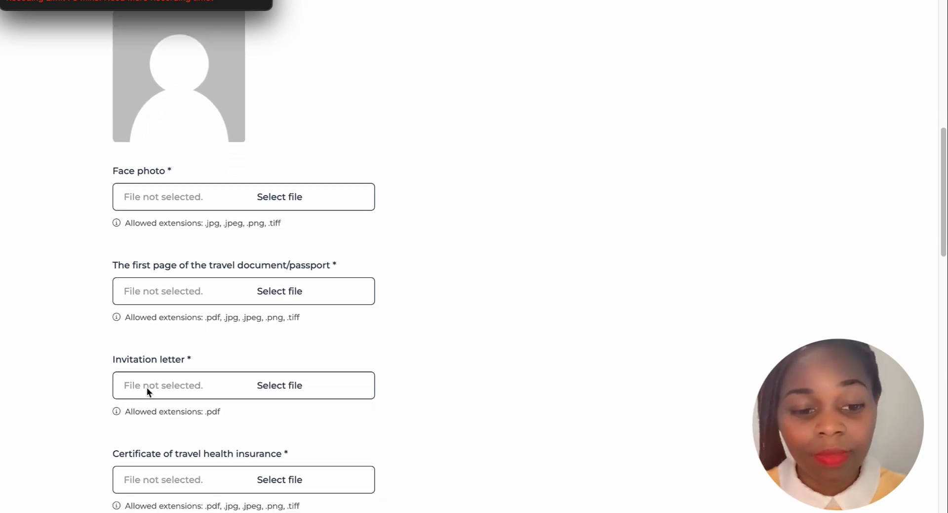
pyautogui.scroll(-1, 147, 386)
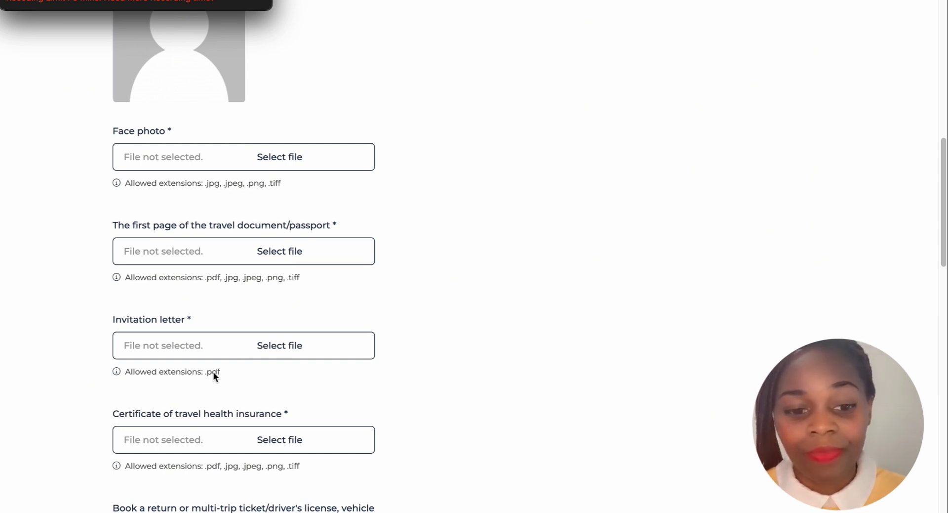
pyautogui.scroll(-2, 214, 371)
pyautogui.scroll(-1, 214, 371)
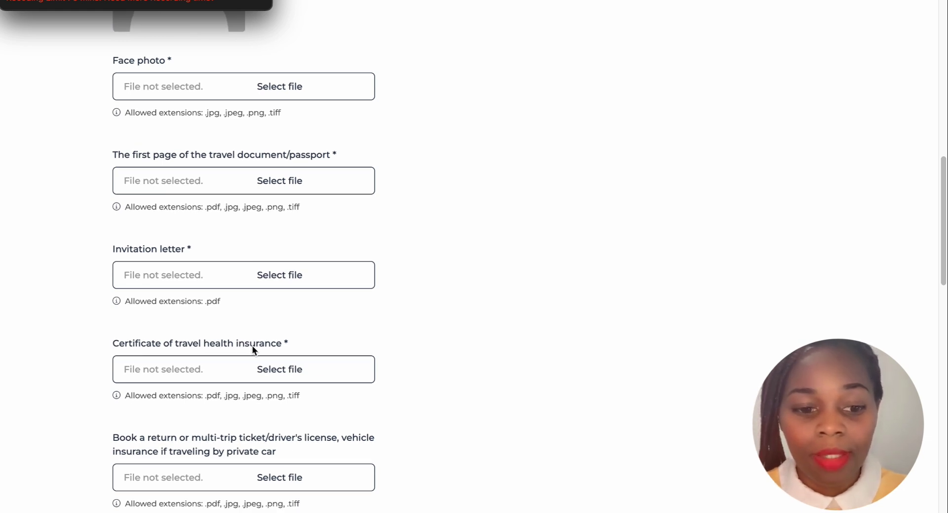
pyautogui.scroll(-2, 258, 348)
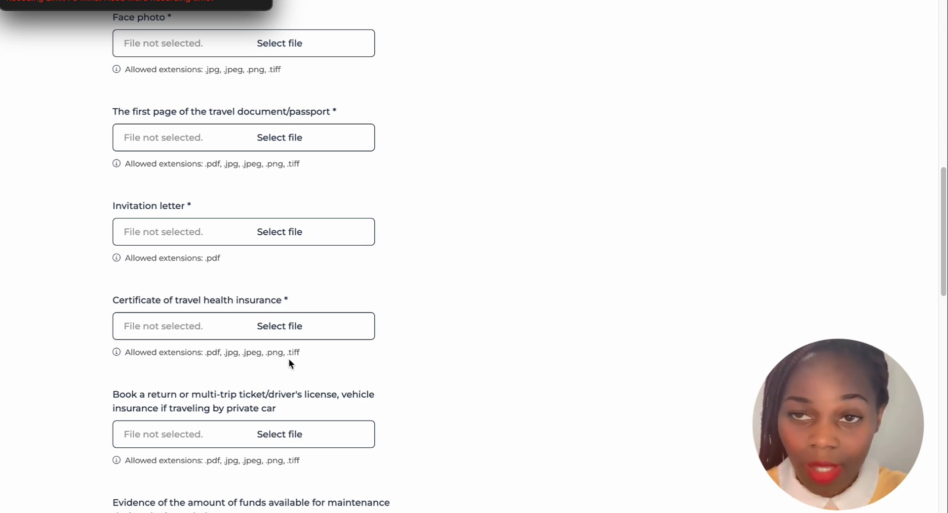
pyautogui.scroll(-2, 290, 364)
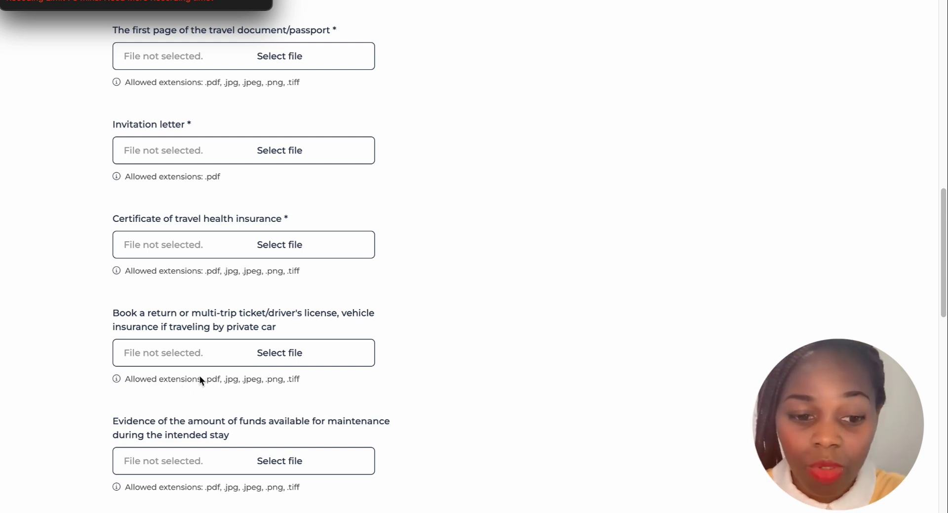
pyautogui.scroll(-1, 197, 184)
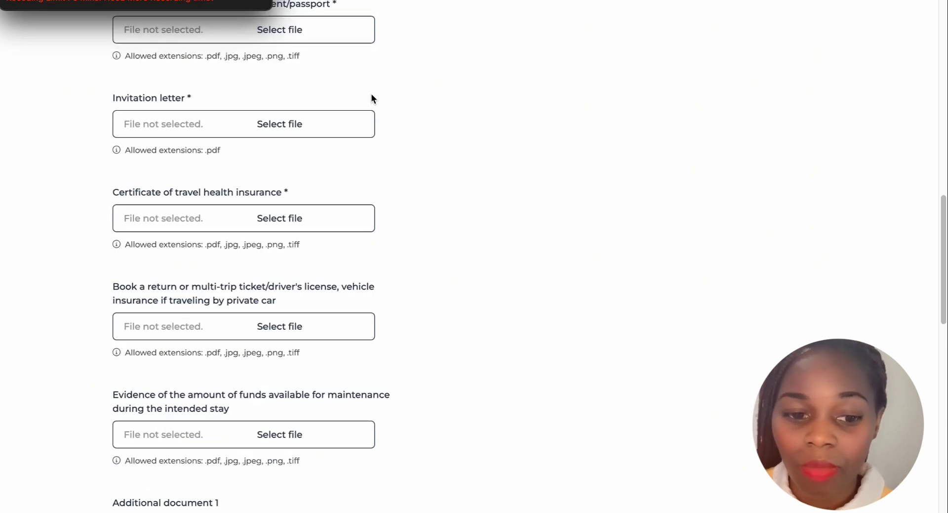
pyautogui.scroll(-1, 371, 97)
pyautogui.scroll(-2, 371, 97)
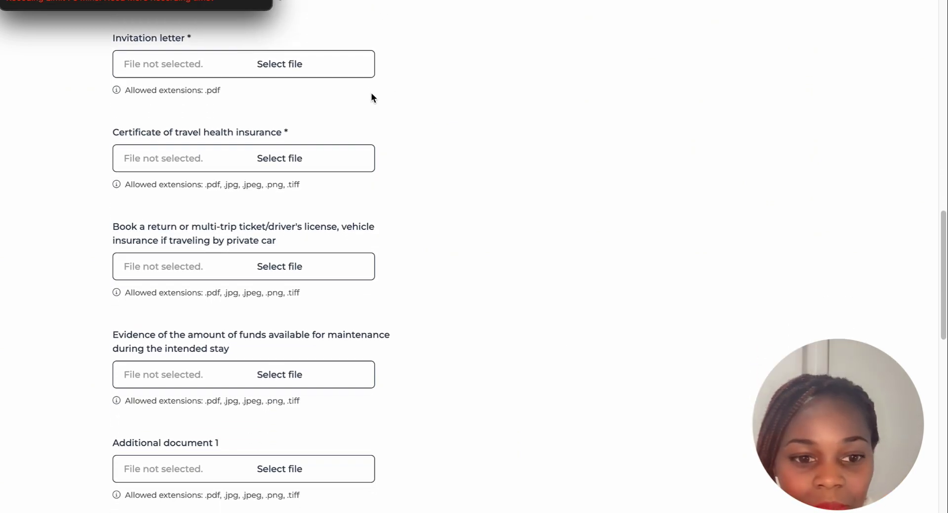
pyautogui.scroll(-1, 372, 93)
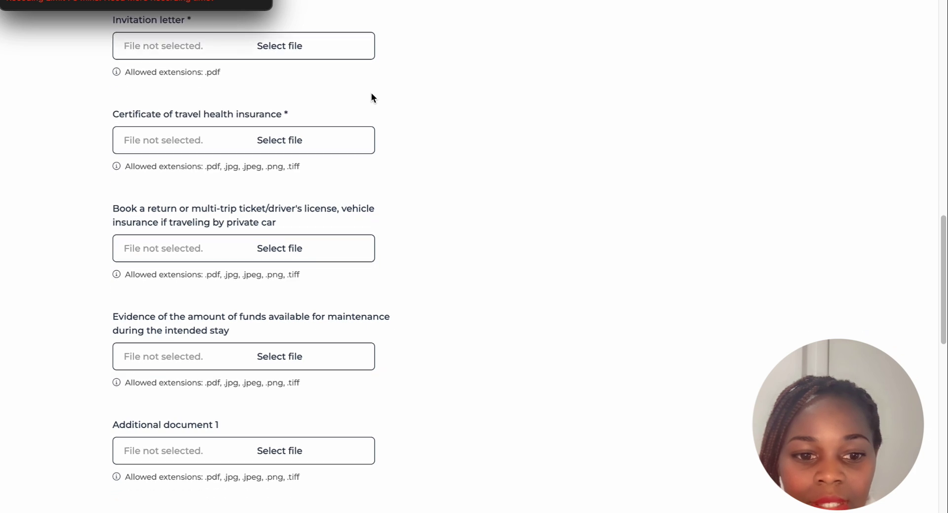
pyautogui.scroll(-1, 325, 132)
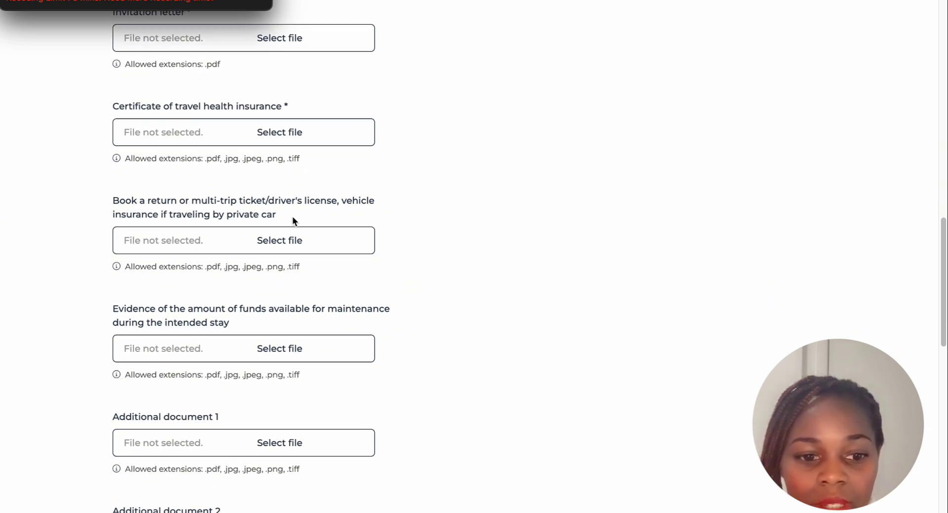
pyautogui.scroll(-1, 291, 222)
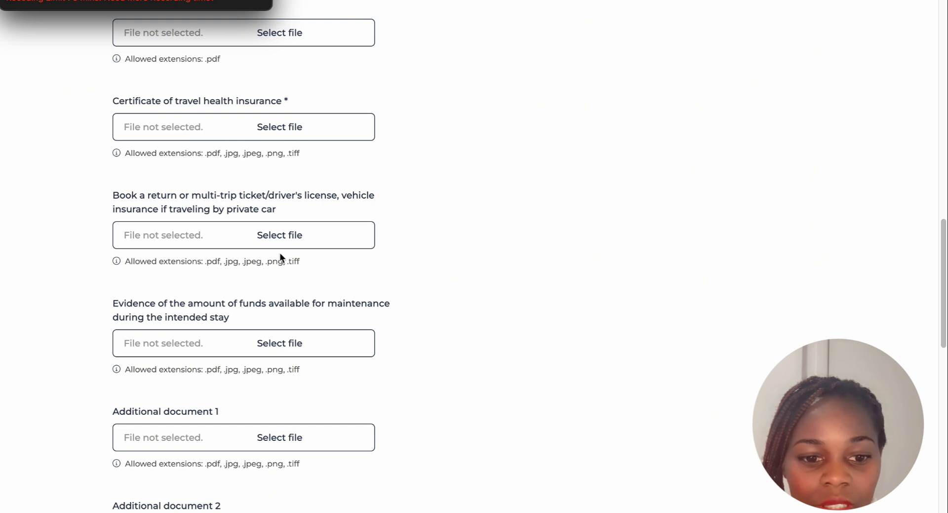
pyautogui.scroll(-2, 291, 240)
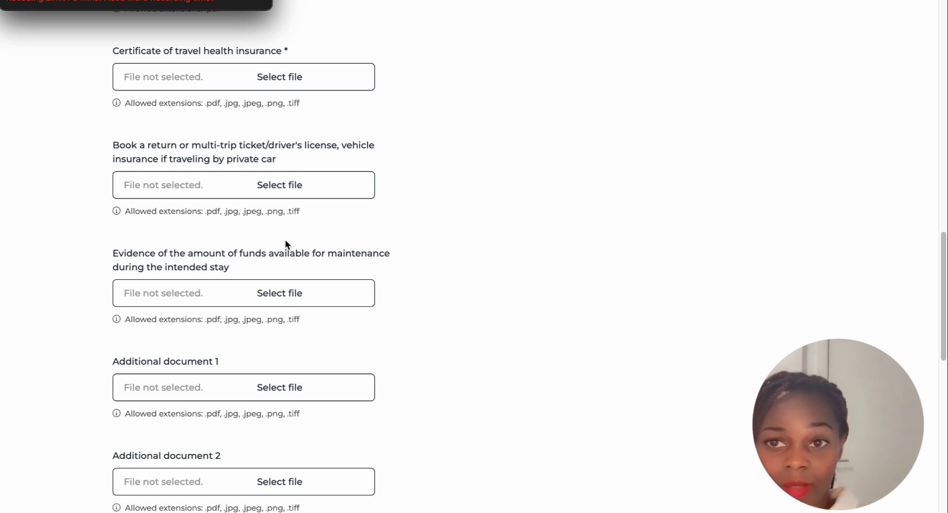
pyautogui.scroll(1, 242, 216)
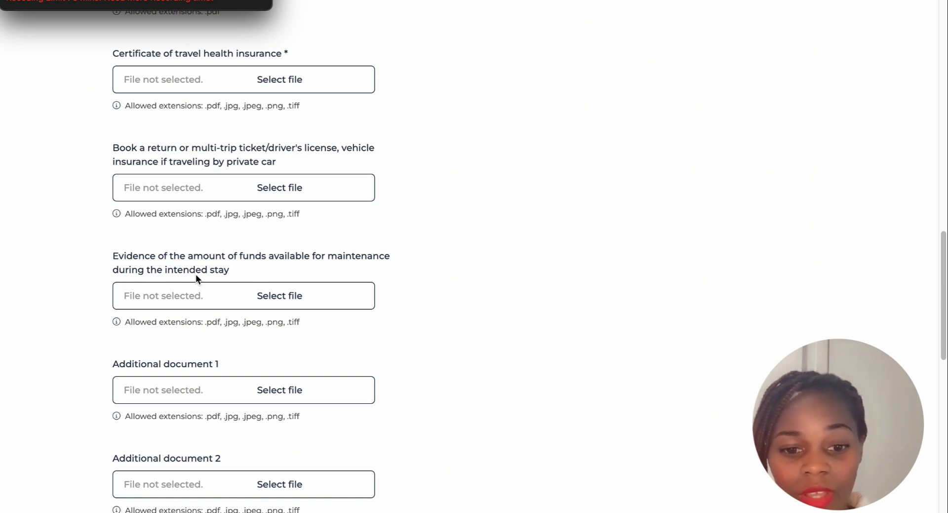
pyautogui.scroll(-2, 263, 294)
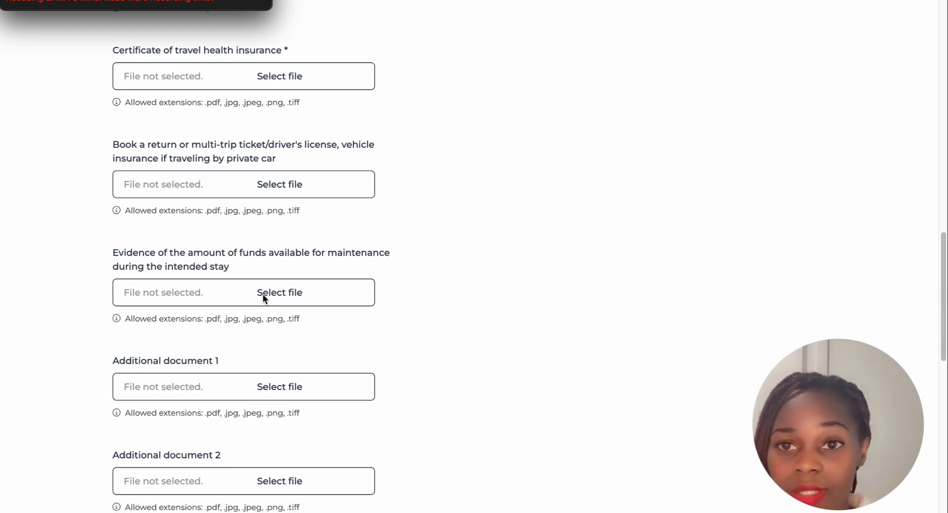
pyautogui.scroll(-3, 263, 294)
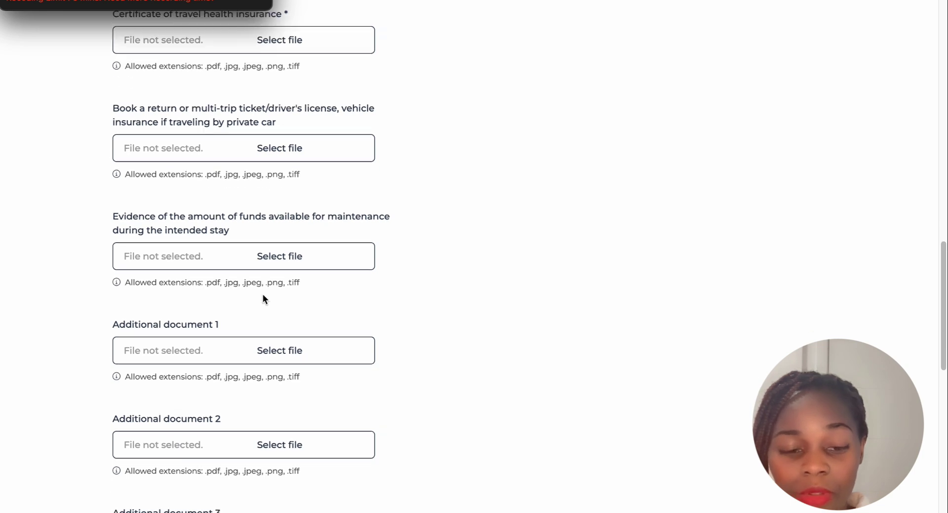
pyautogui.scroll(-2, 179, 311)
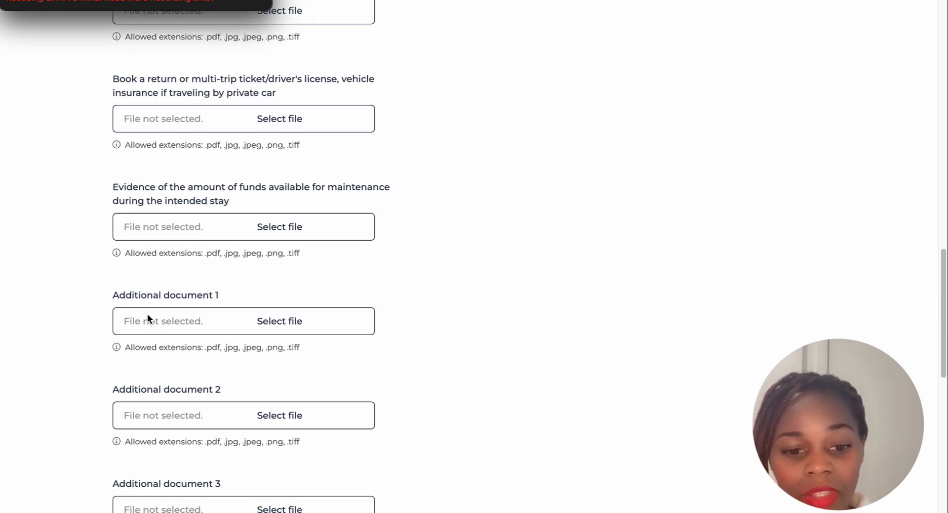
pyautogui.scroll(-1, 252, 296)
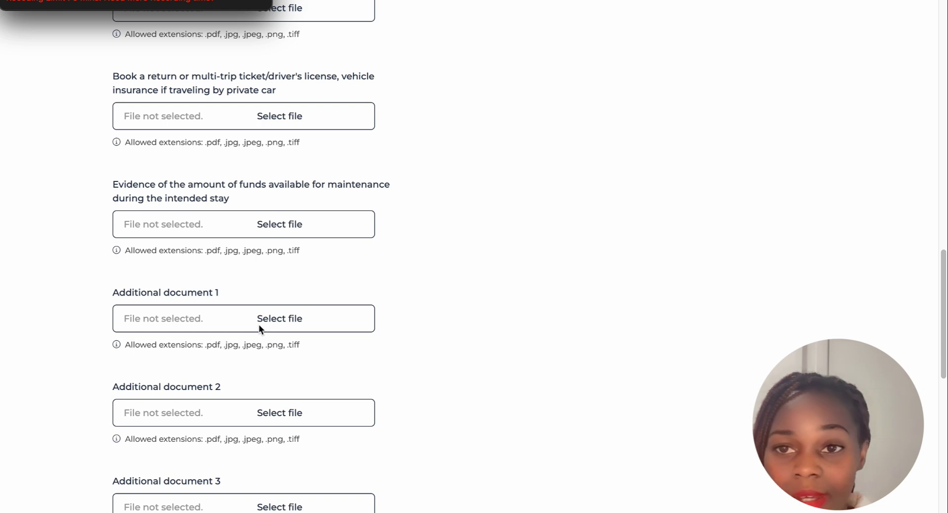
pyautogui.scroll(-1, 260, 328)
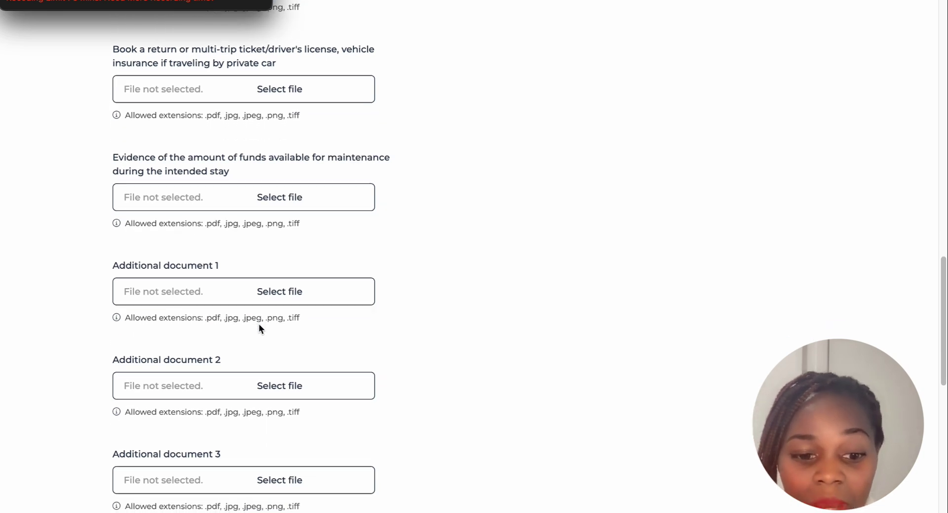
pyautogui.scroll(-1, 233, 356)
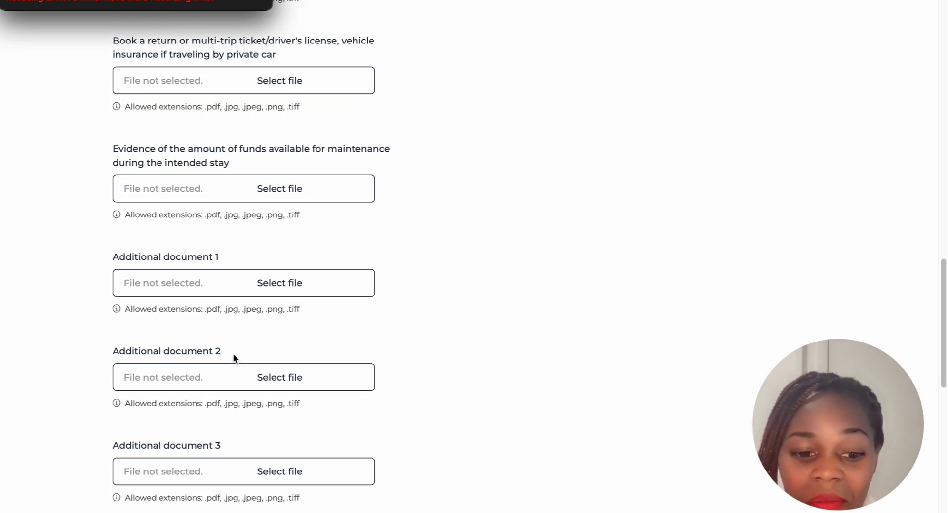
pyautogui.scroll(-1, 233, 356)
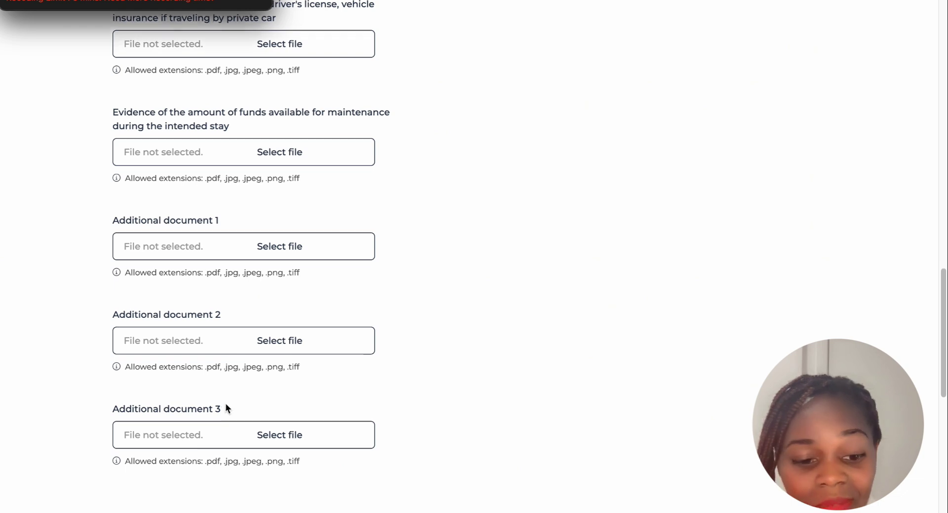
pyautogui.scroll(-1, 224, 409)
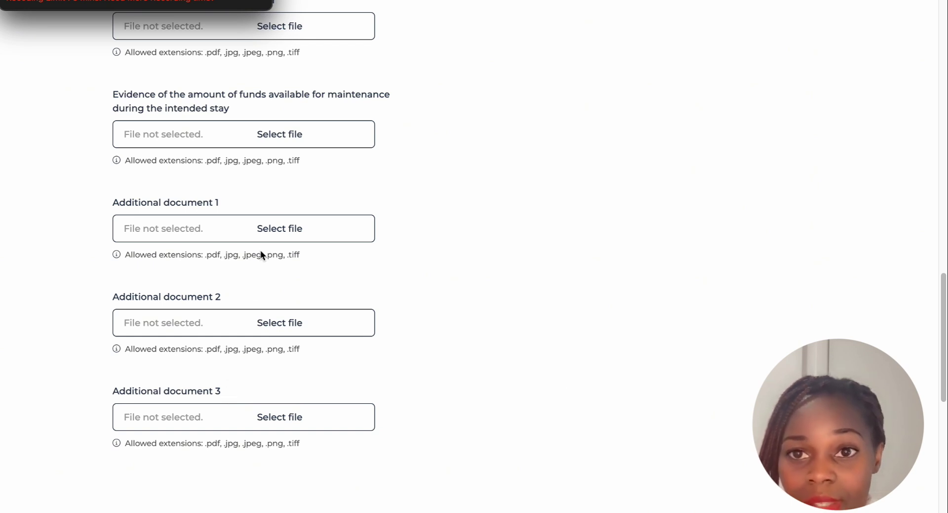
pyautogui.scroll(3, 297, 145)
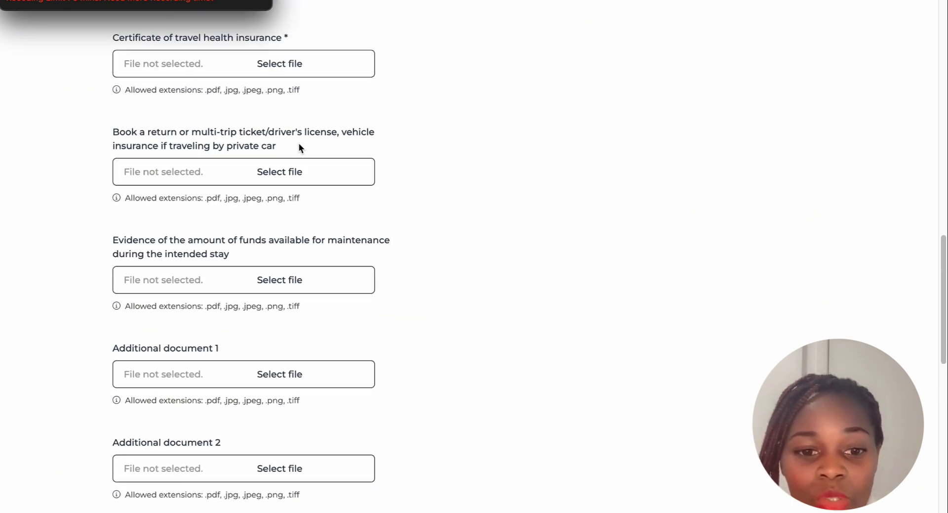
pyautogui.scroll(2, 298, 144)
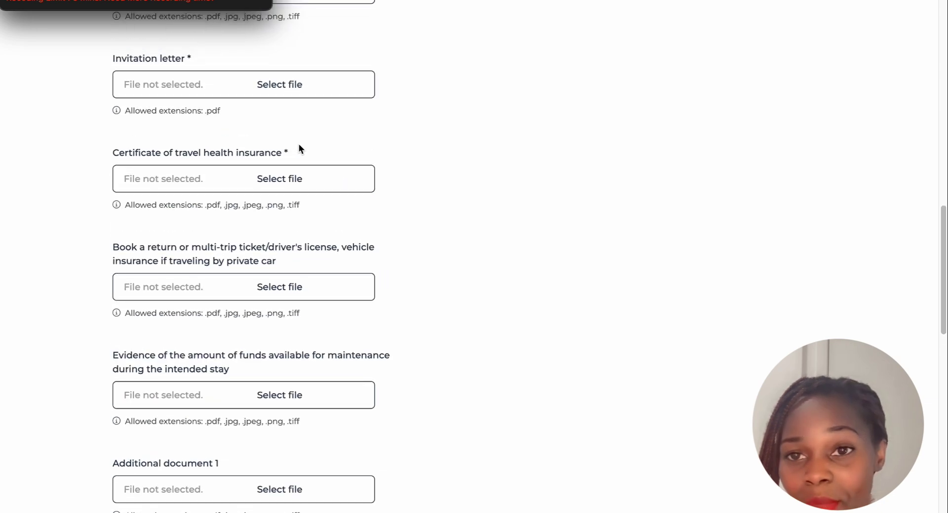
pyautogui.scroll(1, 298, 144)
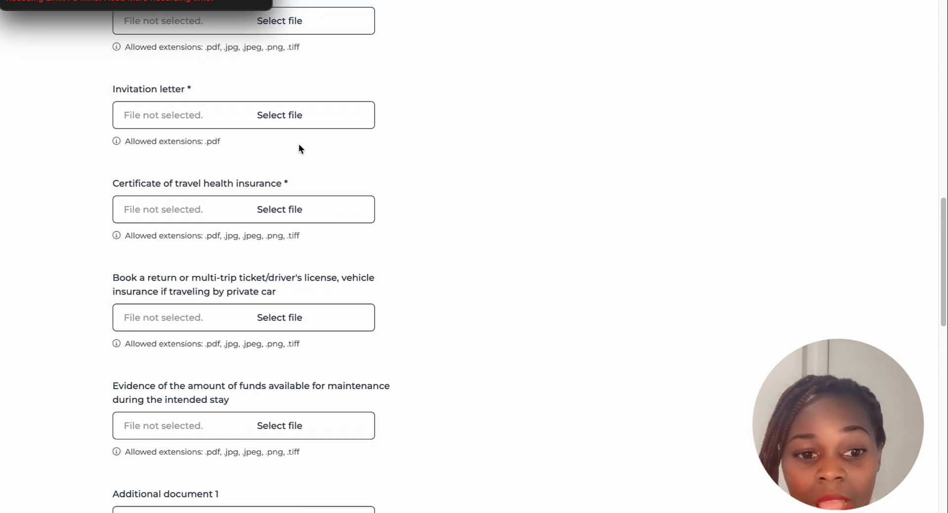
pyautogui.scroll(3, 299, 144)
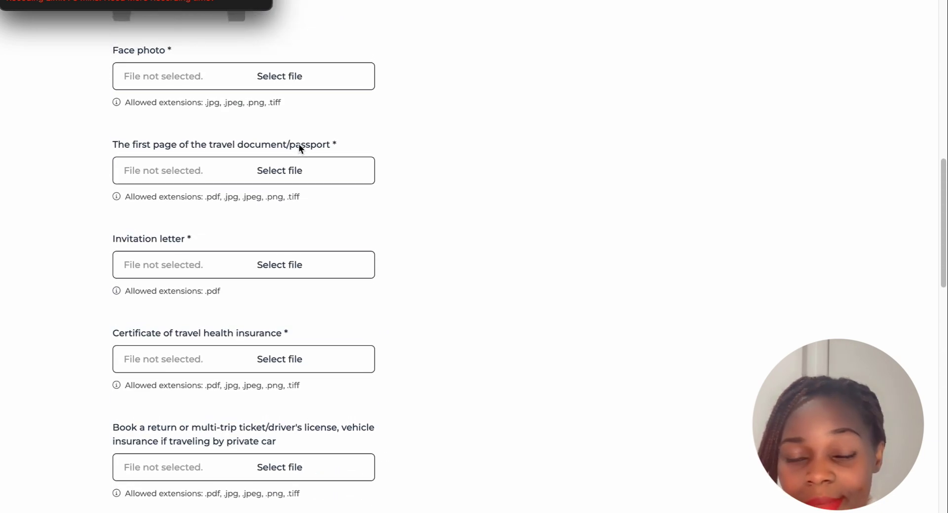
pyautogui.scroll(1, 300, 147)
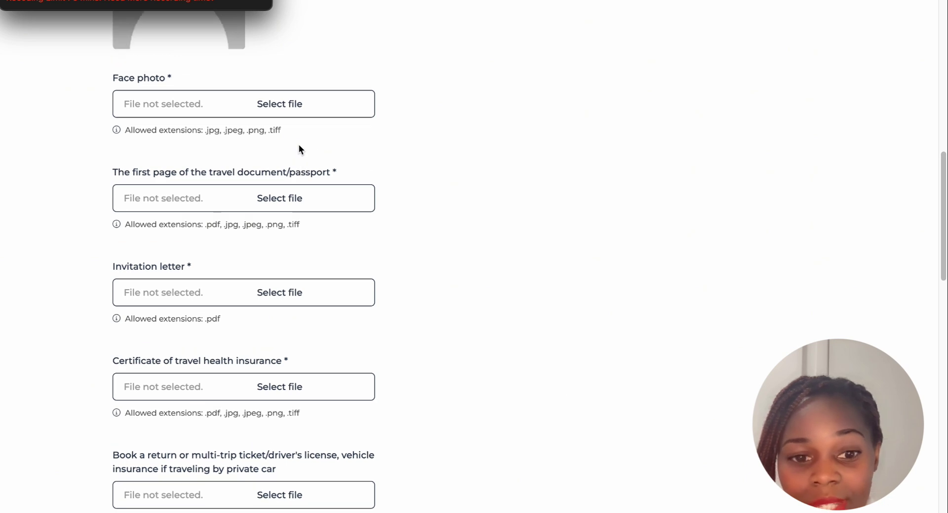
pyautogui.scroll(4, 298, 198)
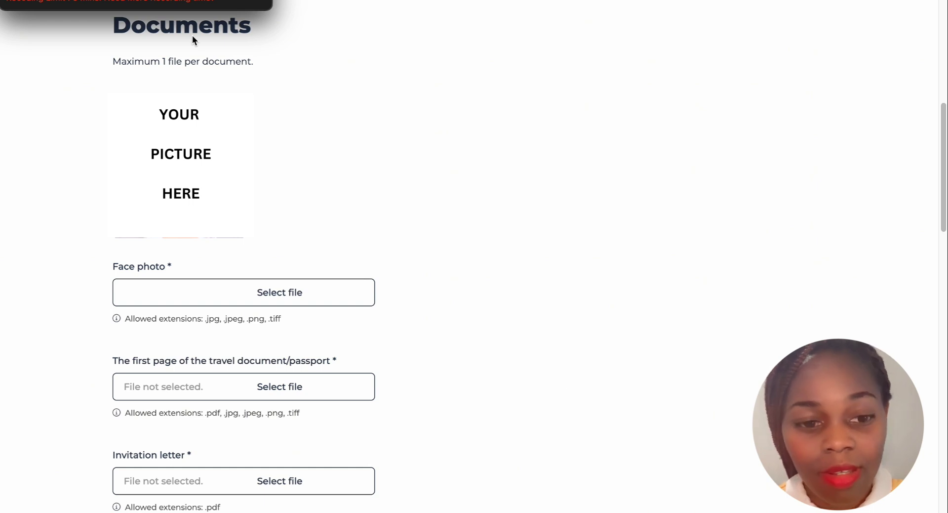
# Upload passport photo.jpg as the face photo and crop it to the head and shoulders
pyautogui.click(270, 292)
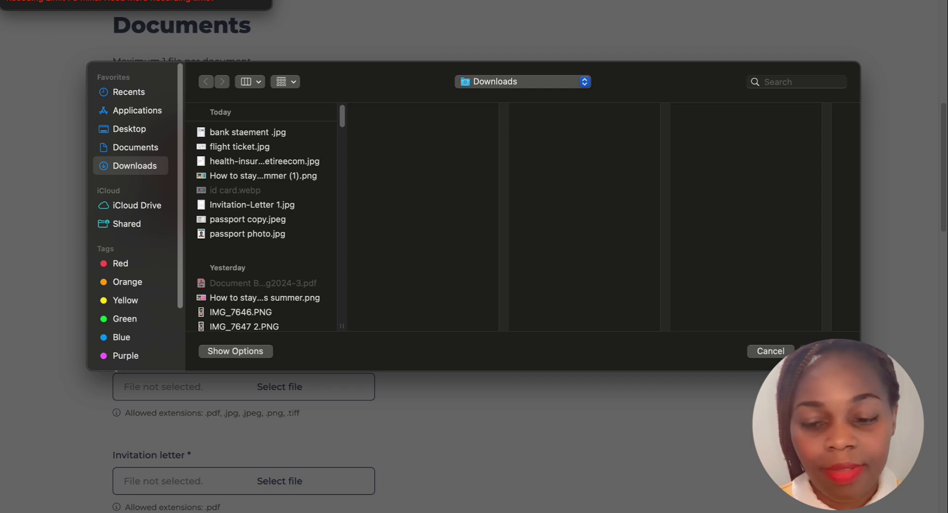
pyautogui.click(213, 235)
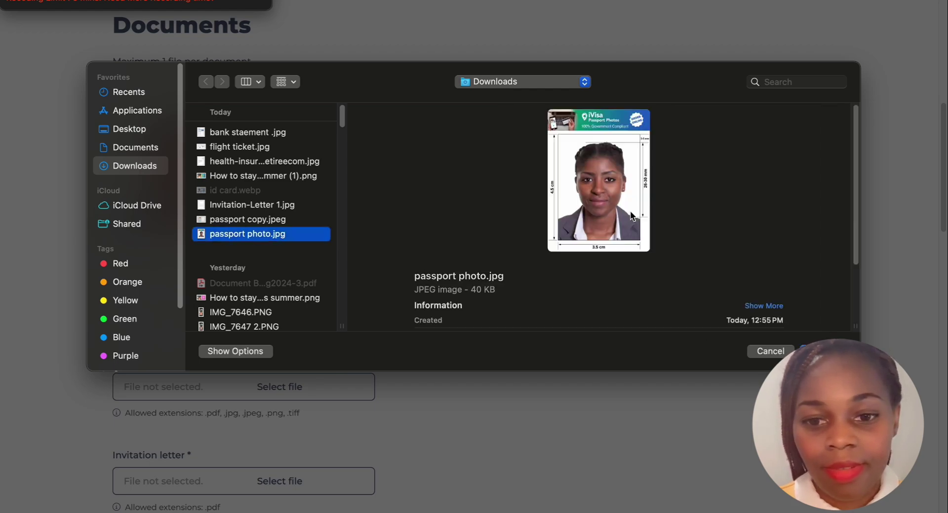
pyautogui.press('Return')
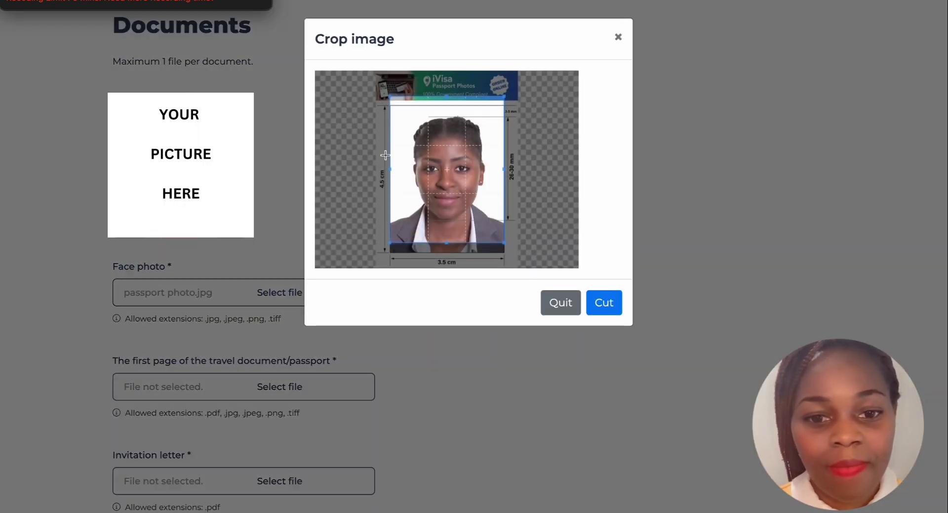
pyautogui.moveTo(423, 158); pyautogui.dragTo(425, 169)
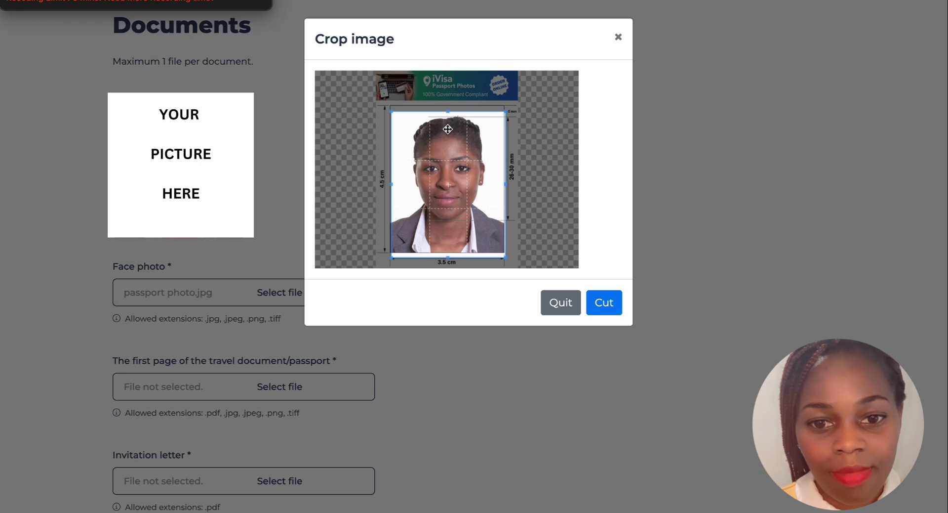
pyautogui.moveTo(450, 167); pyautogui.dragTo(450, 166)
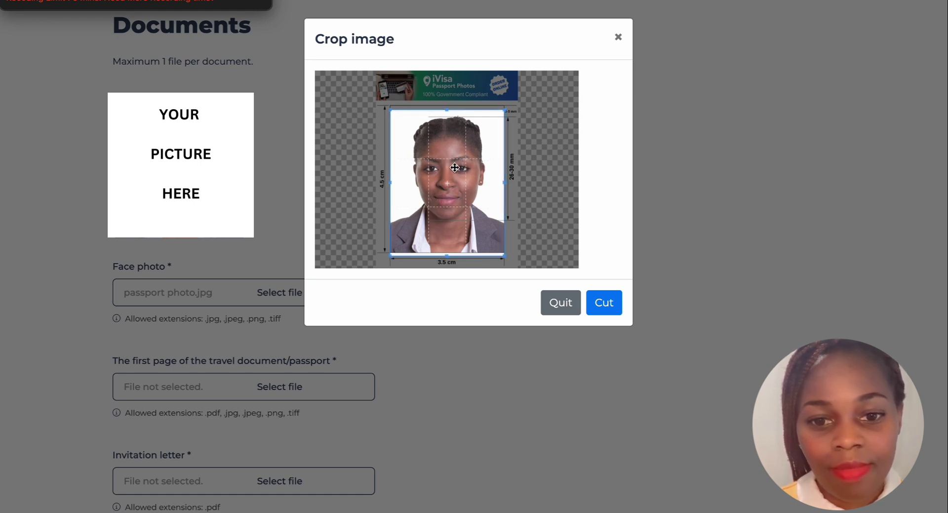
pyautogui.click(605, 303)
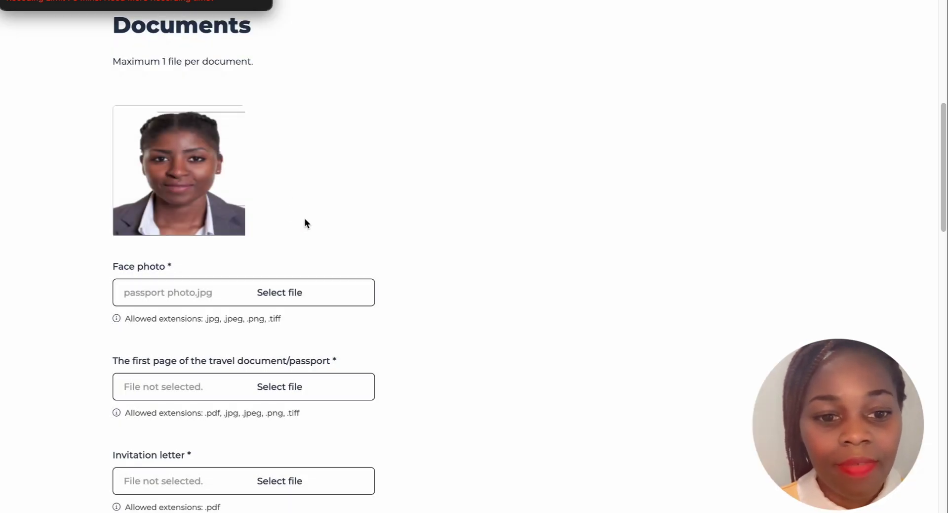
pyautogui.scroll(-3, 312, 223)
pyautogui.scroll(1, 309, 224)
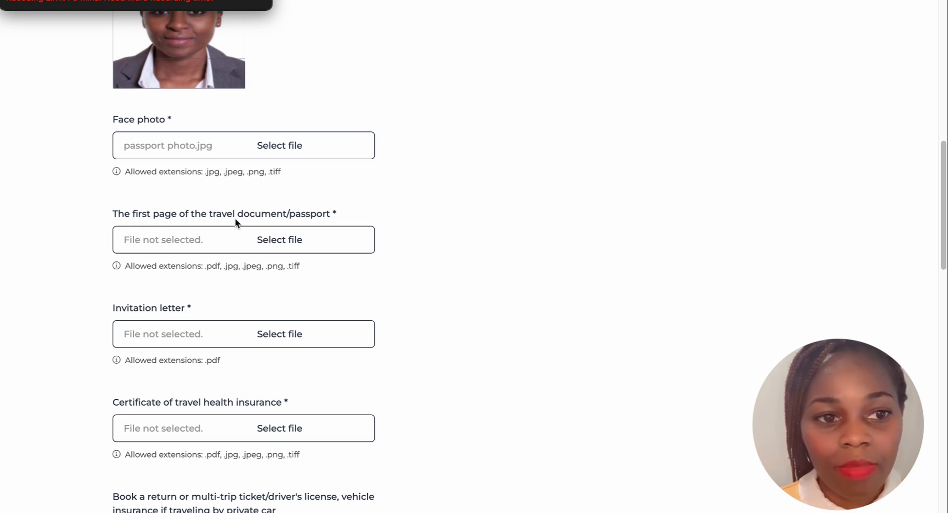
# Upload passport copy.jpeg from Downloads as the passport's first page
pyautogui.click(276, 241)
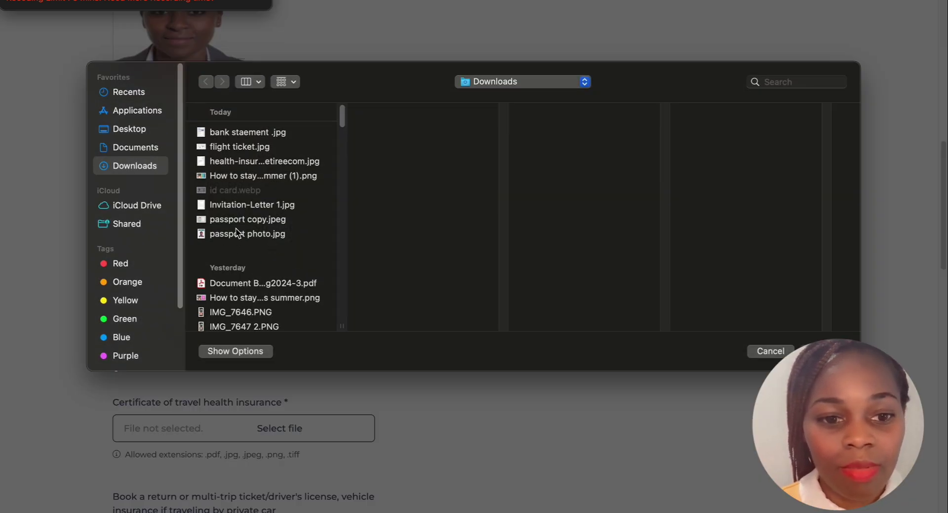
pyautogui.click(240, 220)
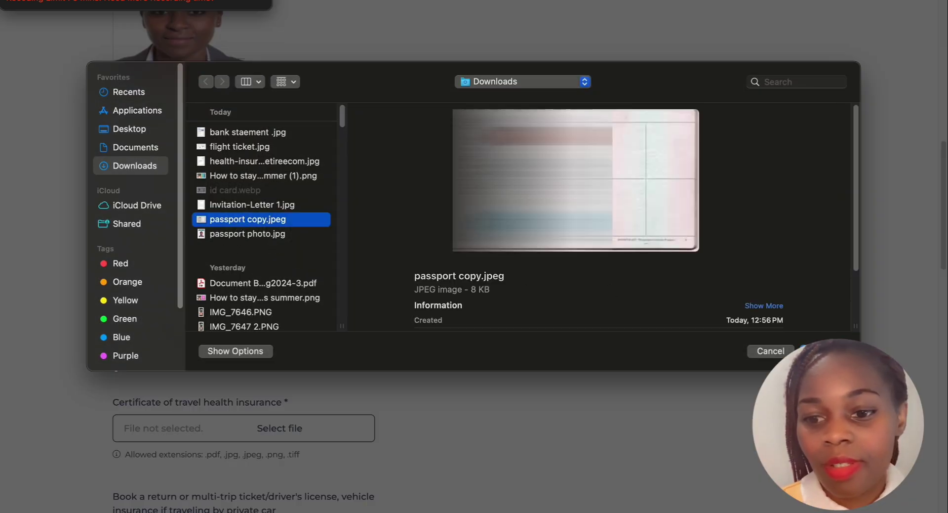
pyautogui.click(817, 351)
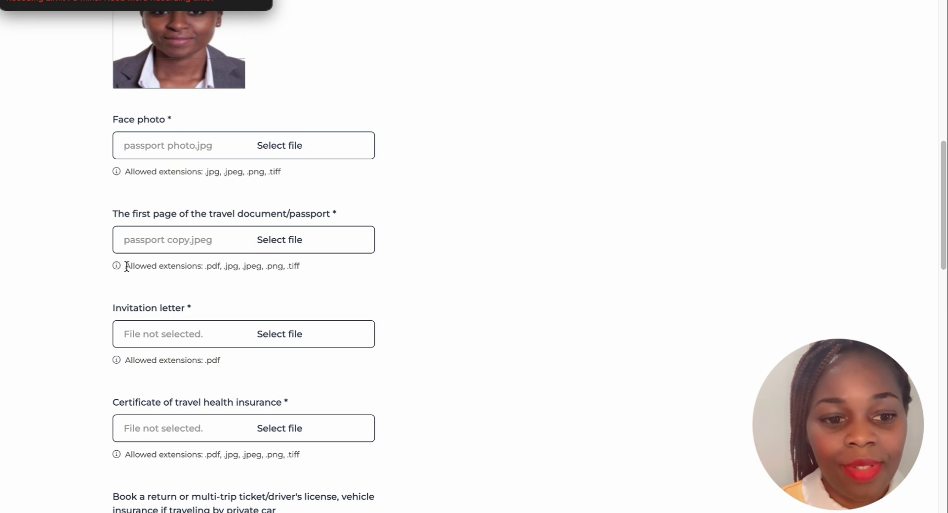
pyautogui.scroll(1, 153, 262)
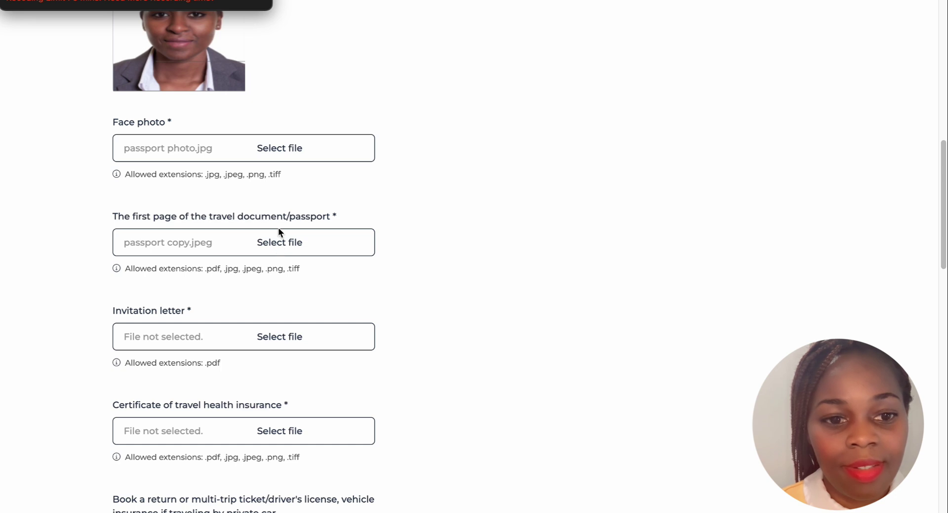
pyautogui.scroll(2, 277, 227)
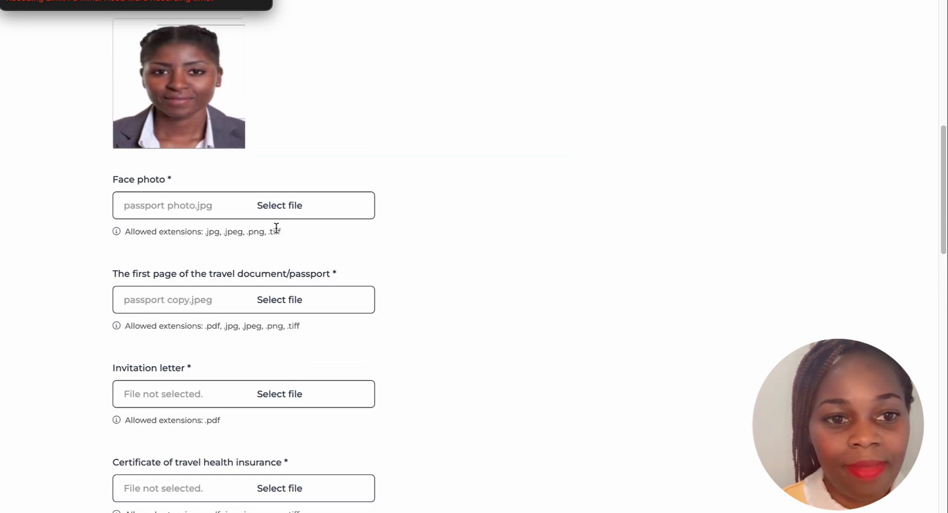
pyautogui.scroll(-3, 276, 227)
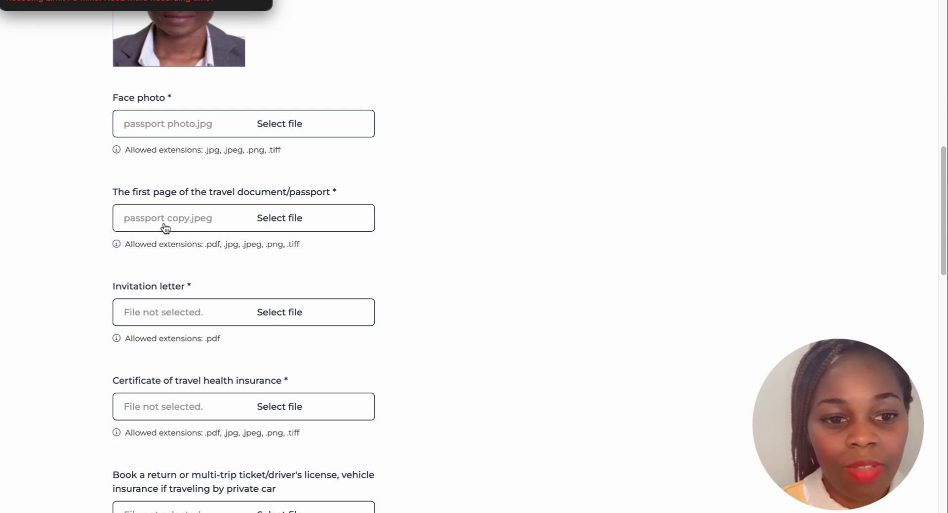
pyautogui.scroll(-1, 247, 277)
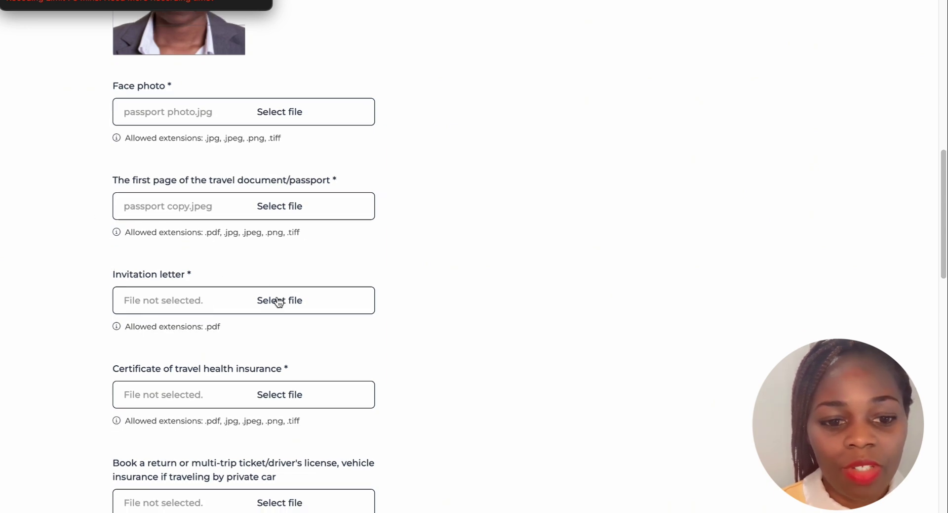
# Upload the pozivno_pismo_fiz_lice invitation letter PDF to the Invitation letter field
pyautogui.click(279, 301)
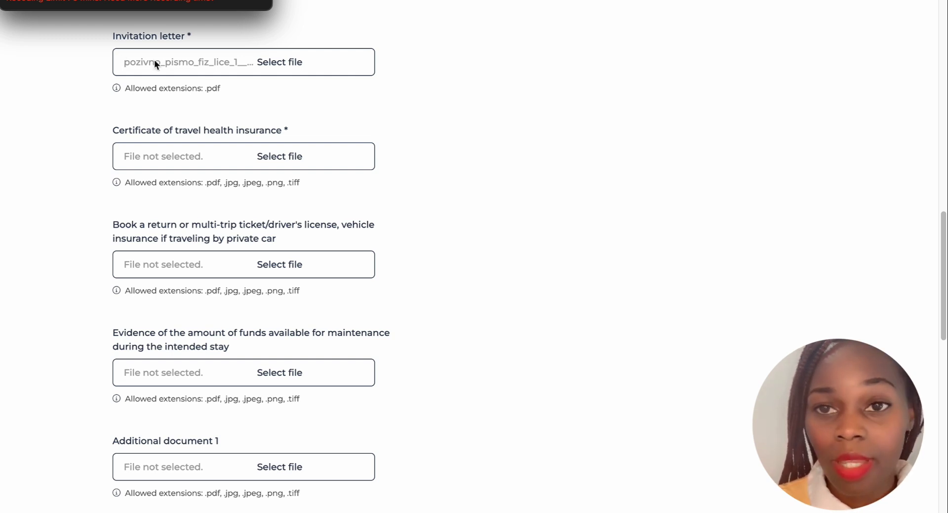
pyautogui.scroll(-1, 197, 109)
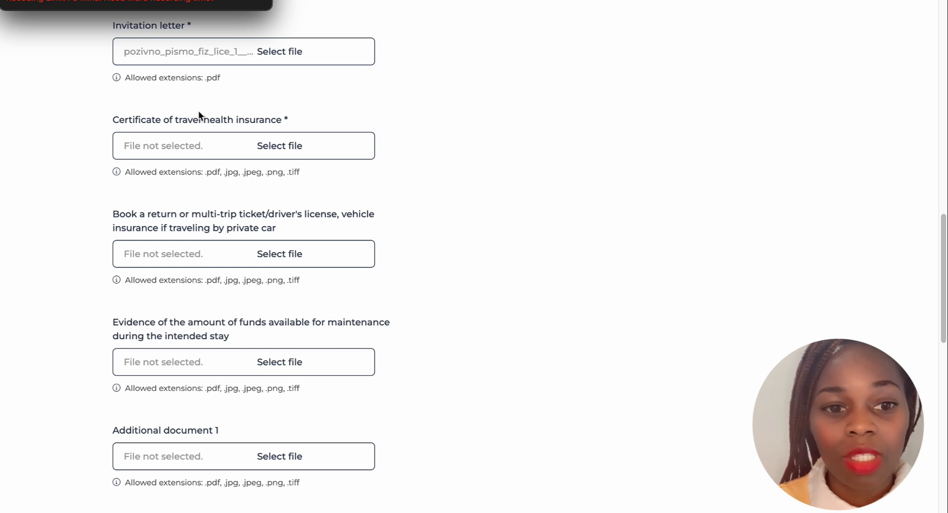
# Attach the travel health insurance certificate image from the Downloads folder
pyautogui.click(275, 147)
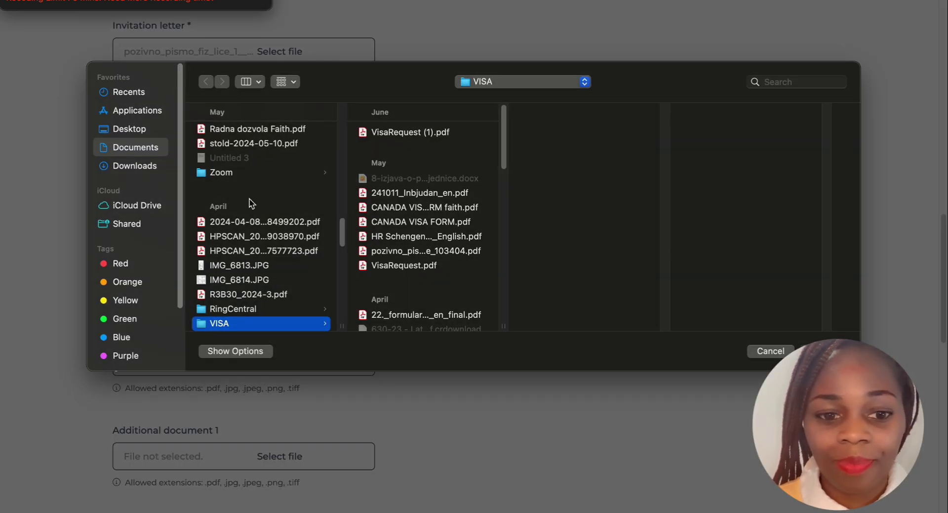
pyautogui.click(129, 166)
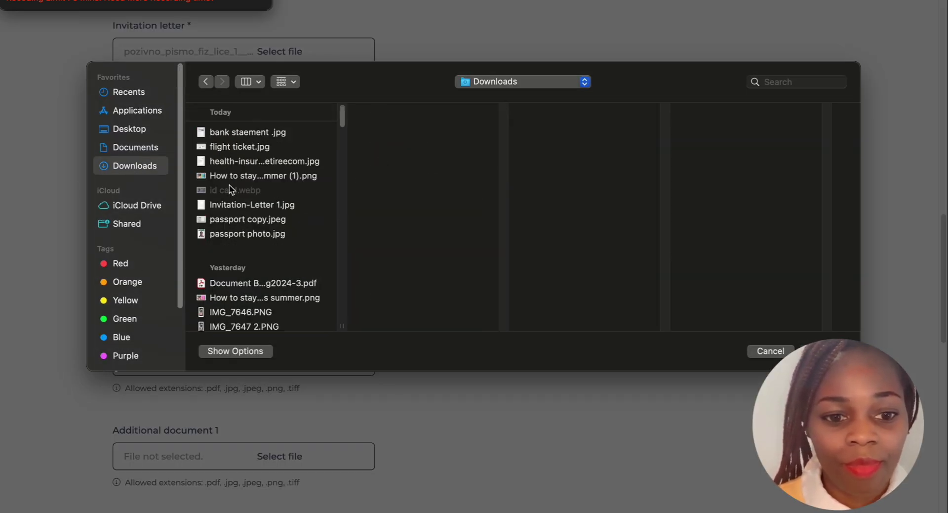
pyautogui.click(249, 160)
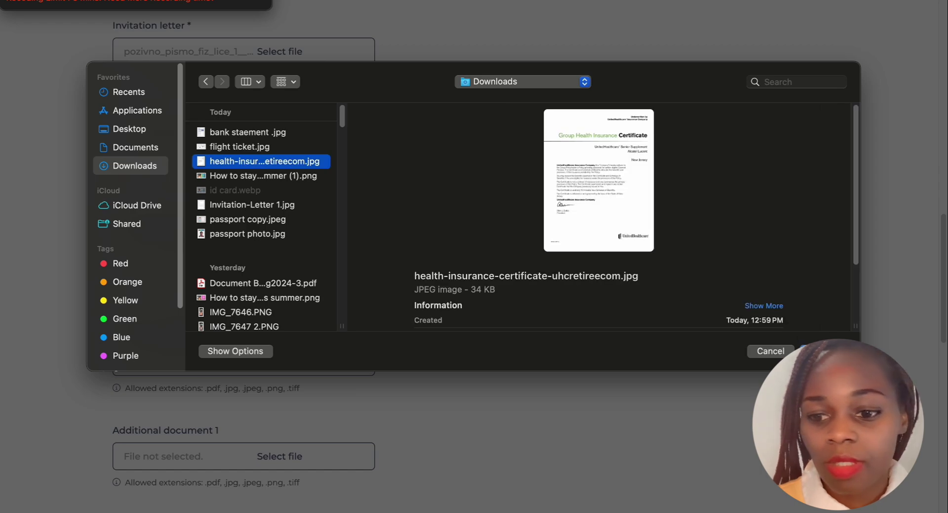
pyautogui.press('Return')
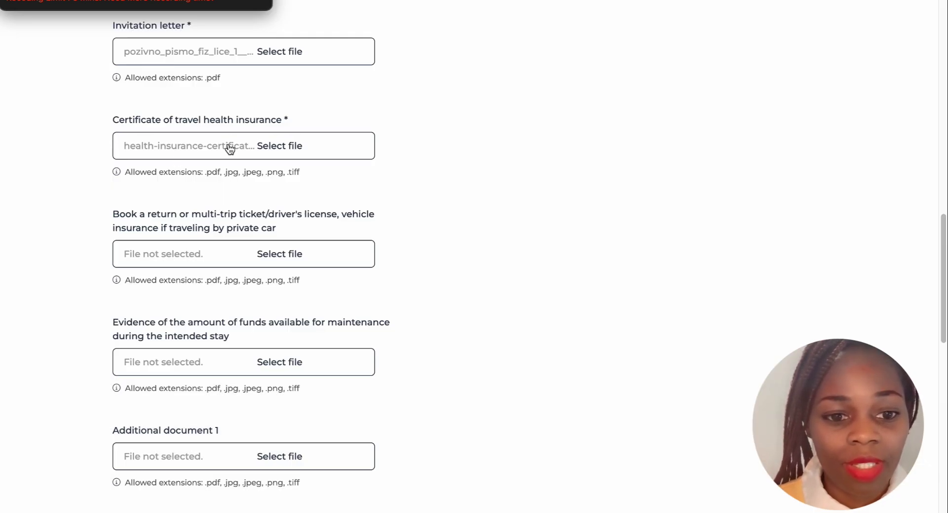
# Attach flight ticket.jpg as the return or multi-trip ticket document
pyautogui.scroll(-2, 239, 151)
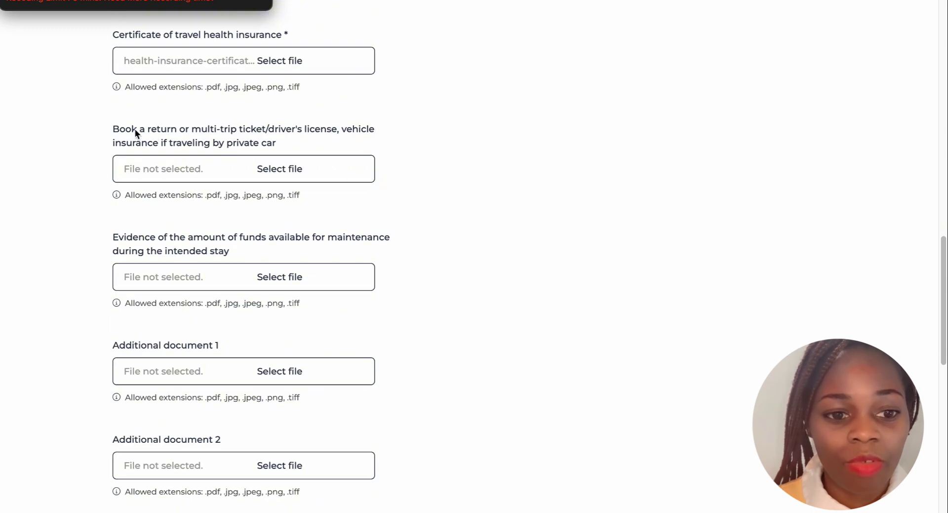
pyautogui.click(269, 165)
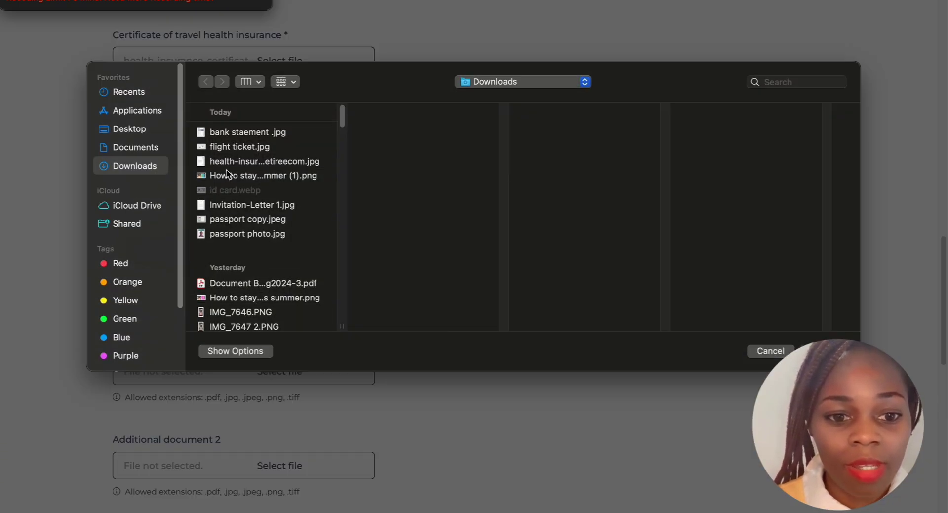
pyautogui.click(229, 148)
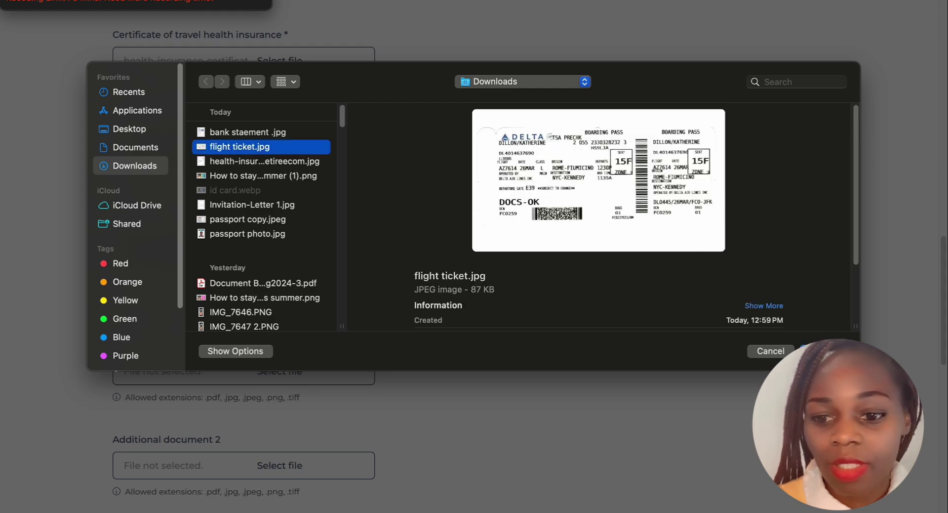
pyautogui.click(817, 351)
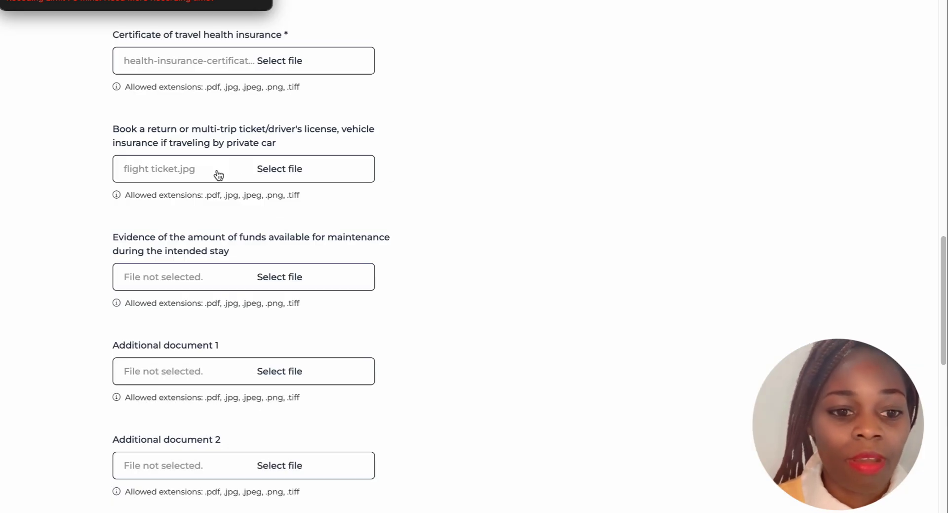
pyautogui.scroll(-1, 234, 251)
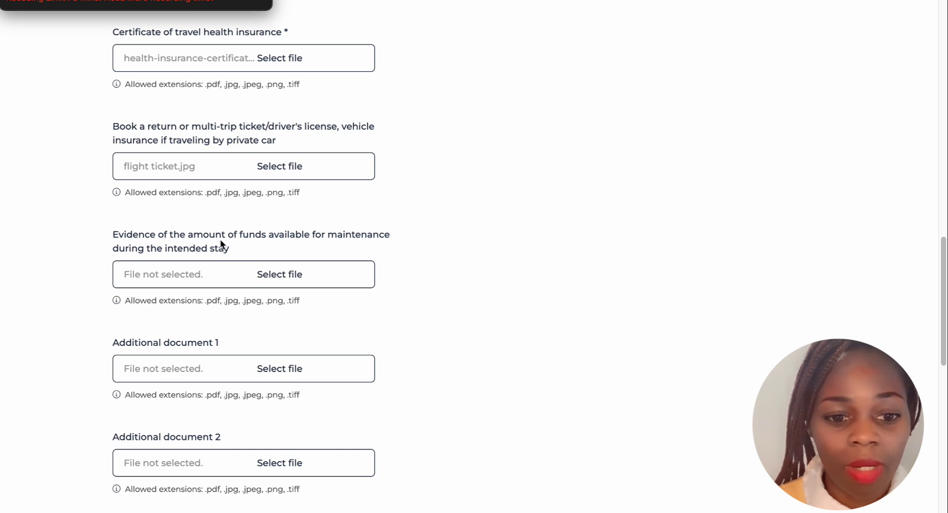
# Attach bank staement .jpg as evidence of funds for the intended stay
pyautogui.click(278, 273)
pyautogui.click(234, 135)
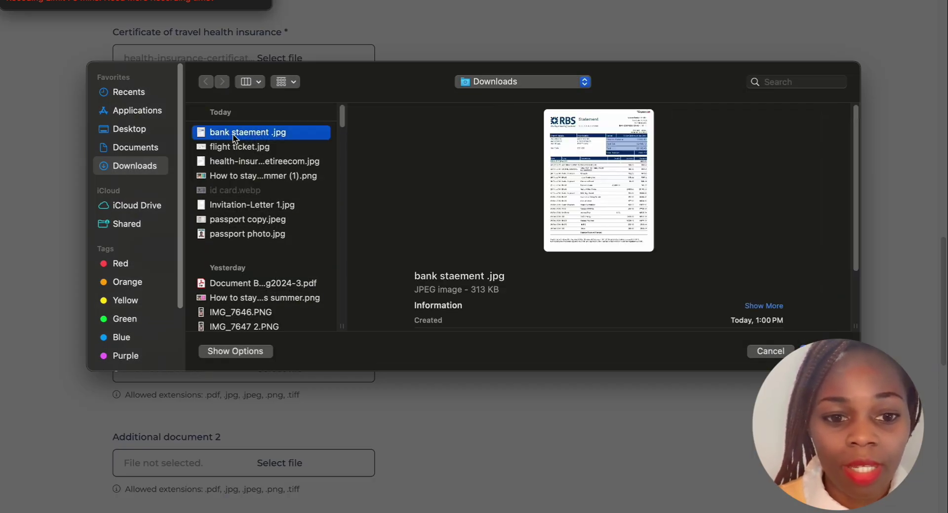
pyautogui.press('Return')
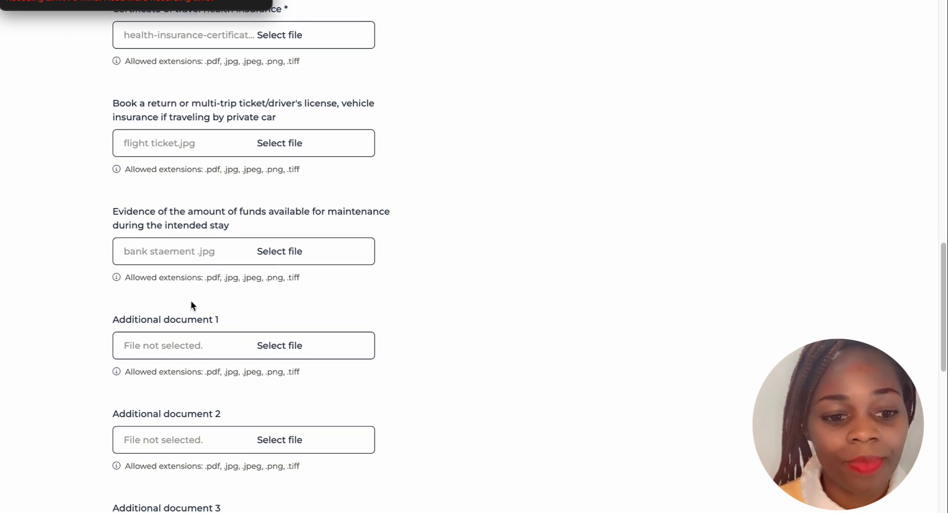
# Browse files for Additional document 1, then cancel without attaching anything
pyautogui.scroll(-1, 190, 300)
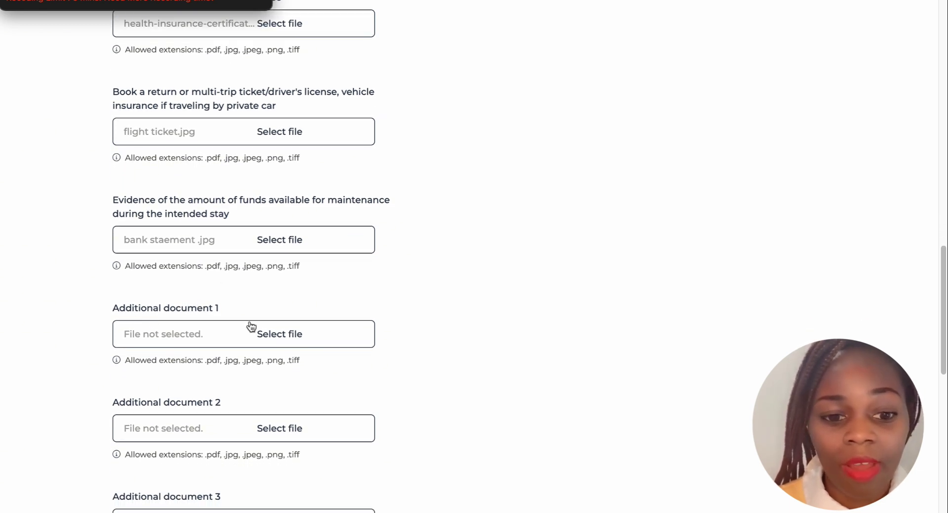
pyautogui.click(269, 333)
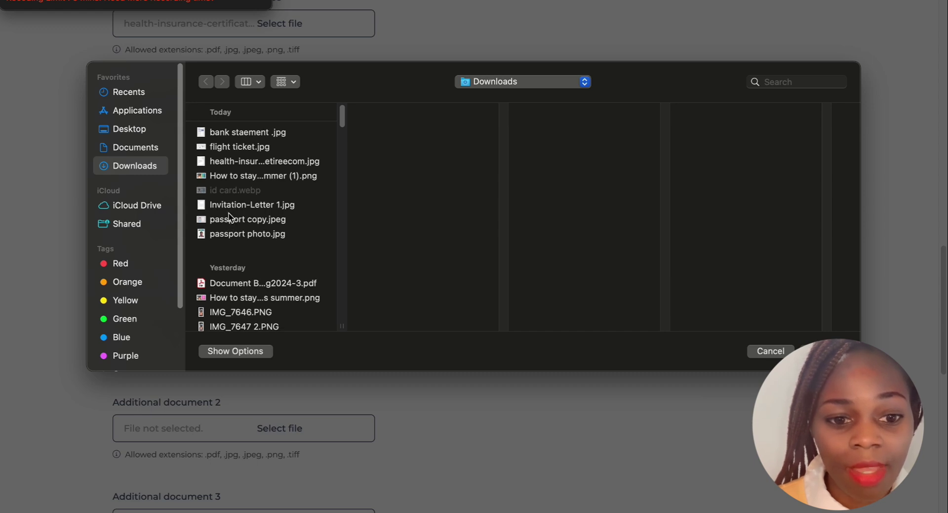
pyautogui.click(224, 176)
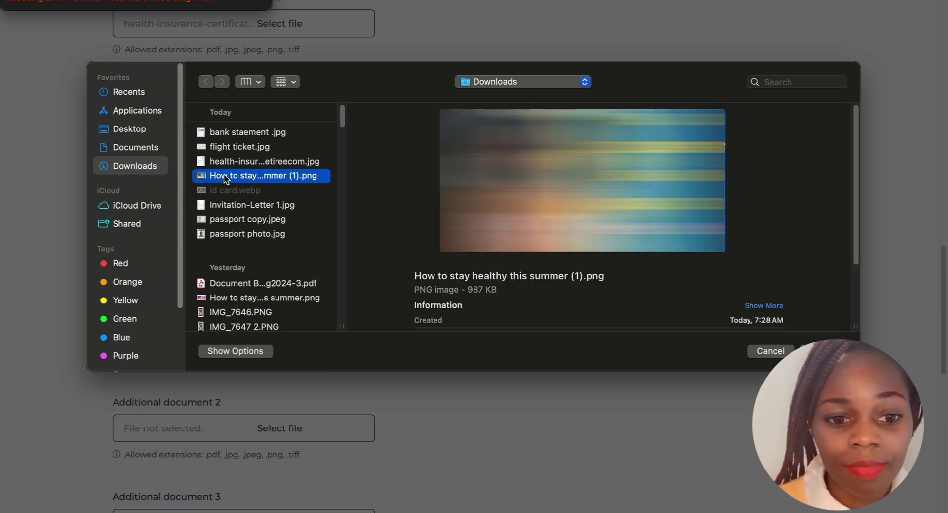
pyautogui.click(228, 205)
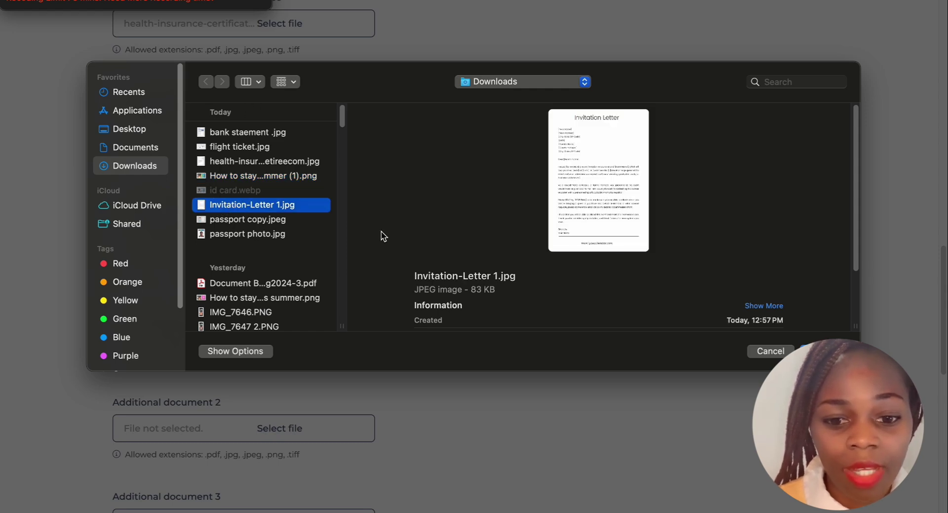
pyautogui.click(771, 351)
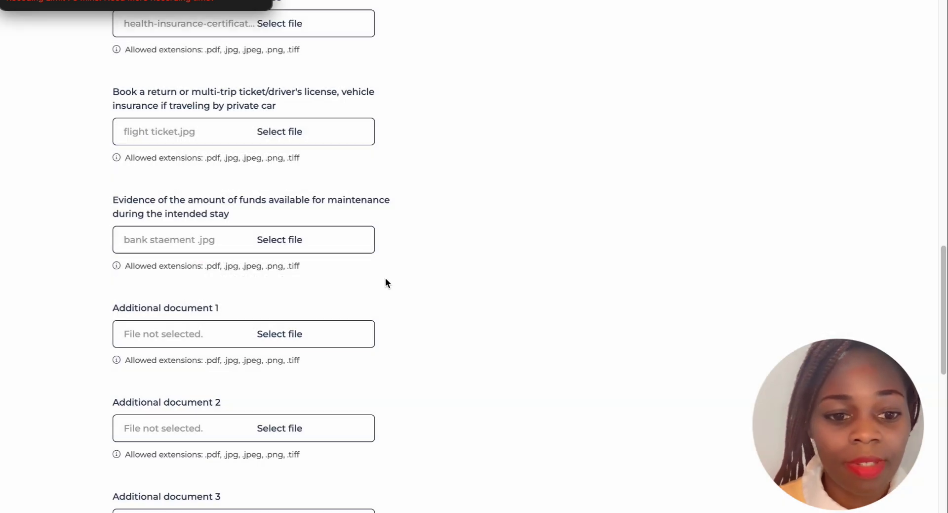
pyautogui.scroll(-1, 351, 277)
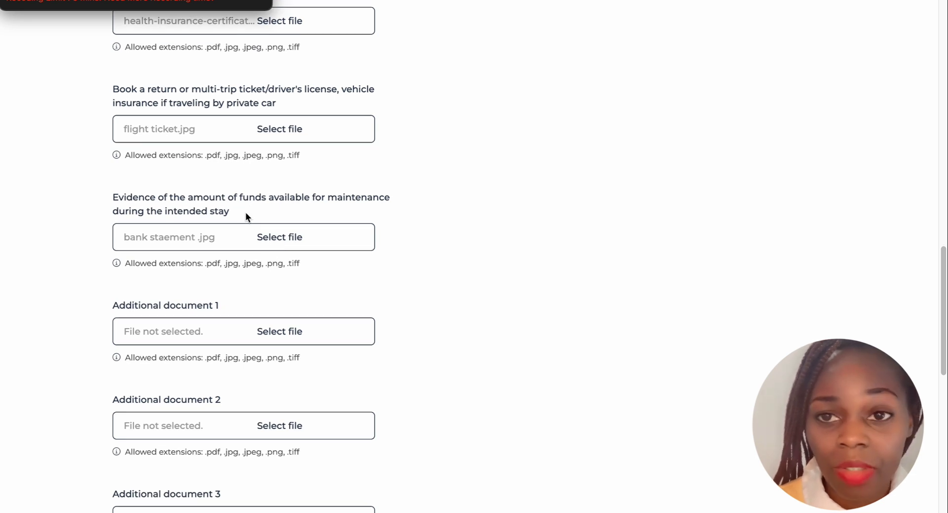
pyautogui.scroll(-1, 245, 215)
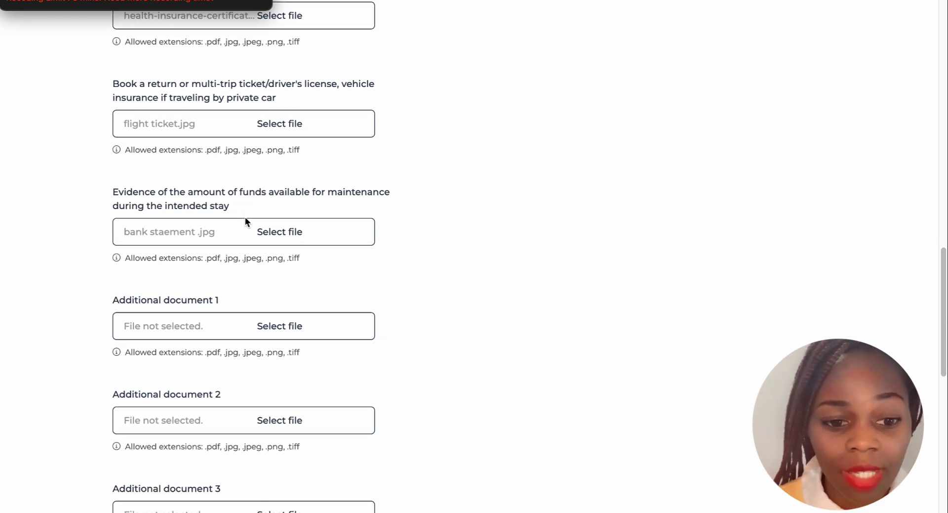
pyautogui.scroll(-1, 246, 218)
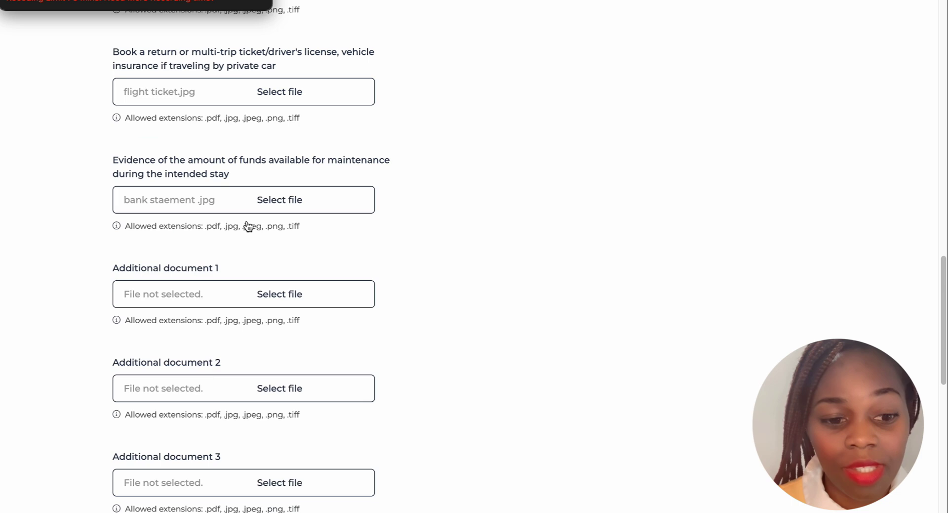
pyautogui.scroll(-4, 248, 226)
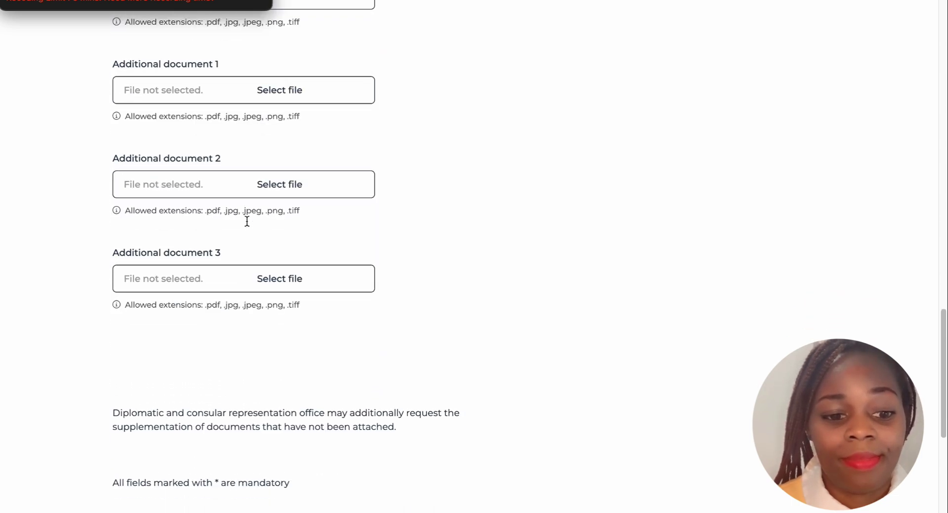
pyautogui.scroll(-5, 247, 221)
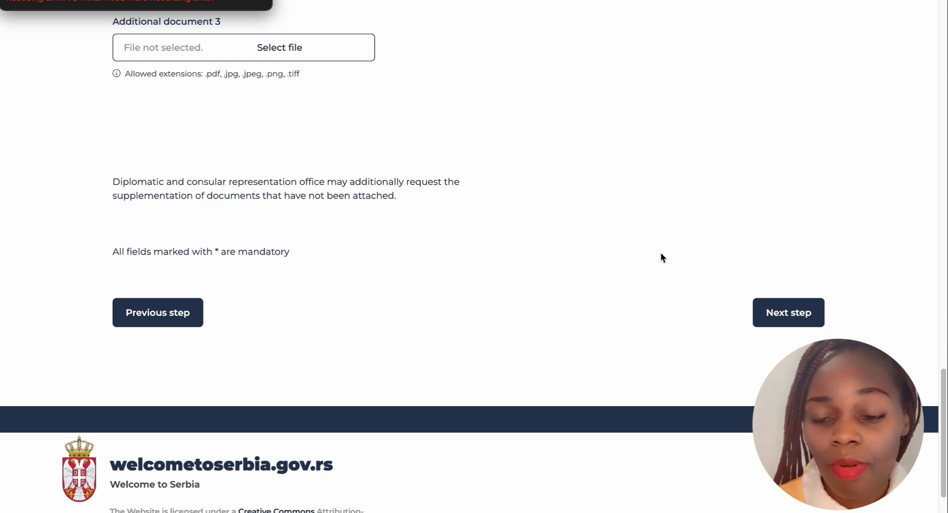
pyautogui.scroll(12, 535, 223)
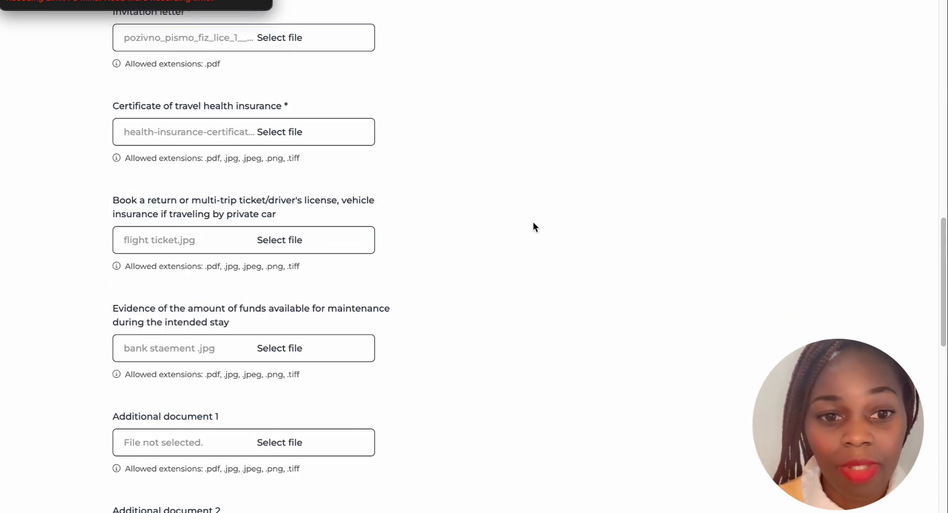
pyautogui.scroll(15, 533, 227)
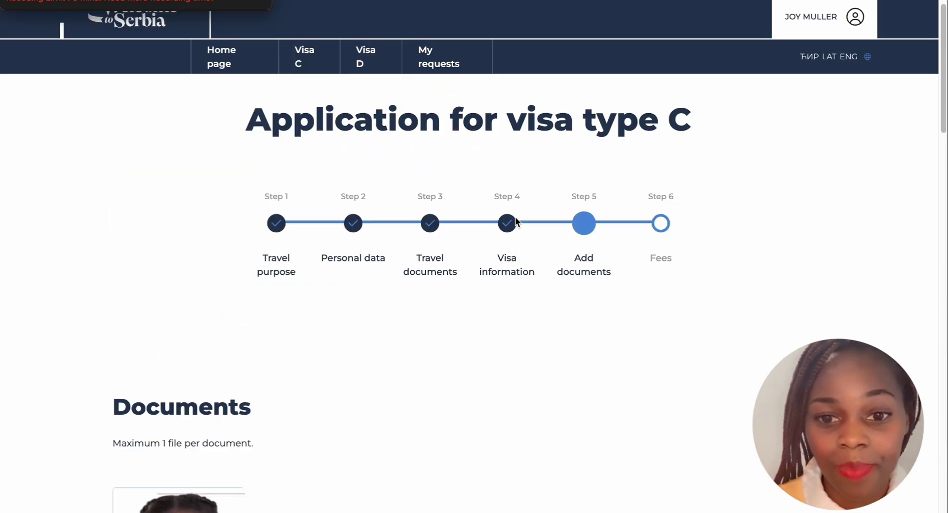
pyautogui.scroll(-20, 515, 218)
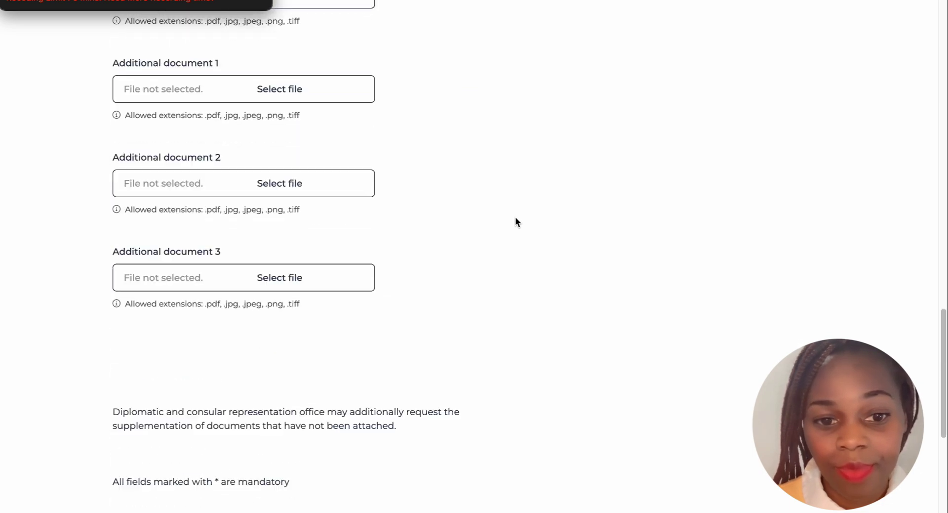
pyautogui.scroll(-5, 515, 220)
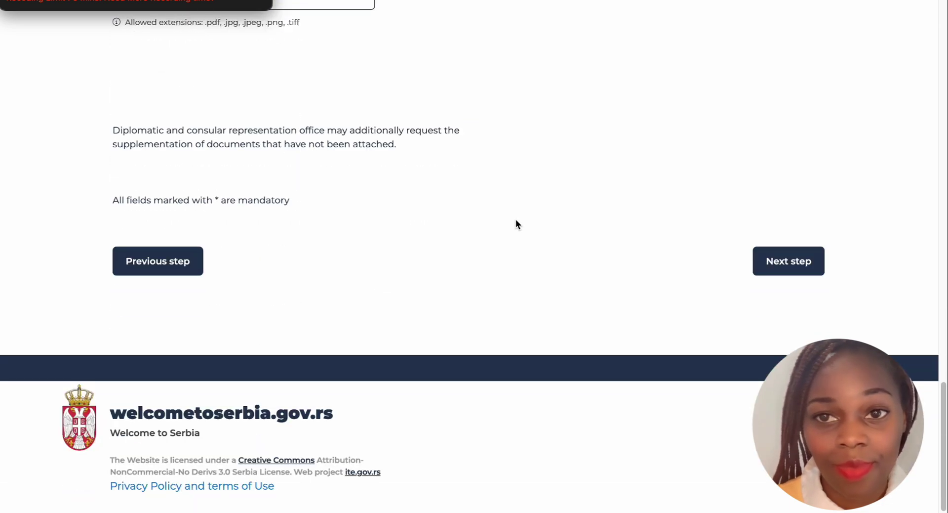
# Submit Step 5 with Next step and review the Step 6 Fees consent statement
pyautogui.click(781, 260)
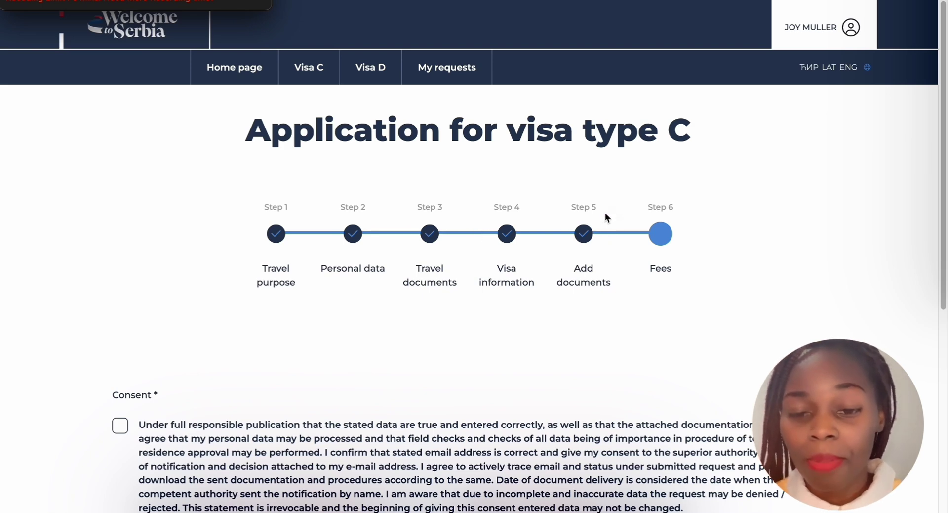
pyautogui.scroll(-1, 584, 238)
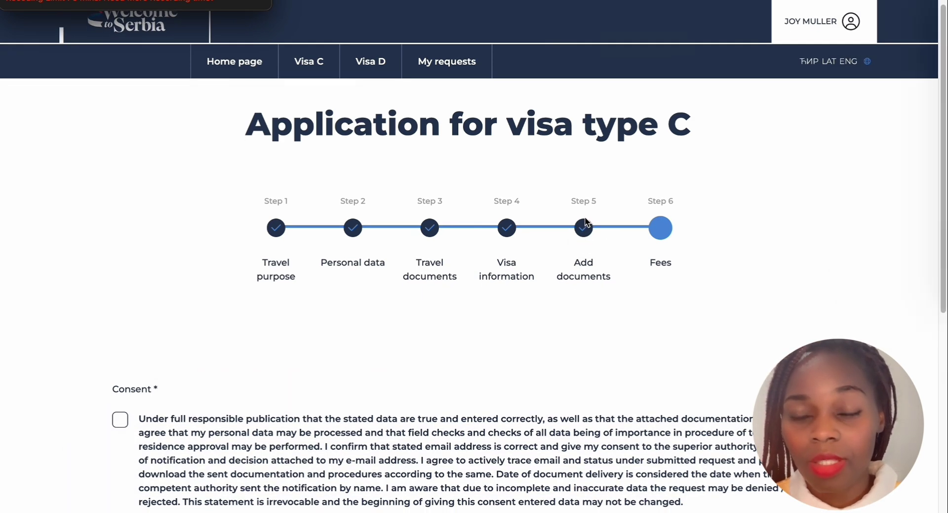
pyautogui.scroll(-1, 585, 232)
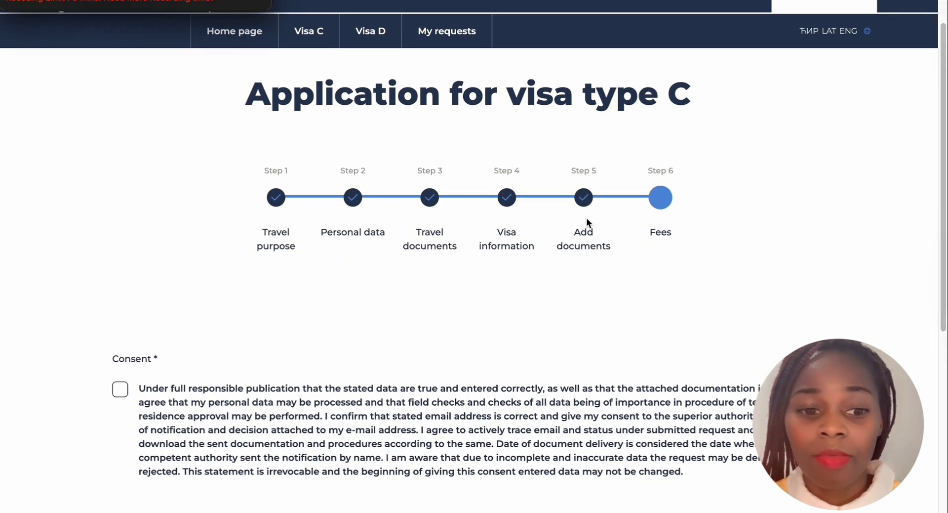
pyautogui.scroll(-3, 585, 221)
pyautogui.scroll(3, 508, 219)
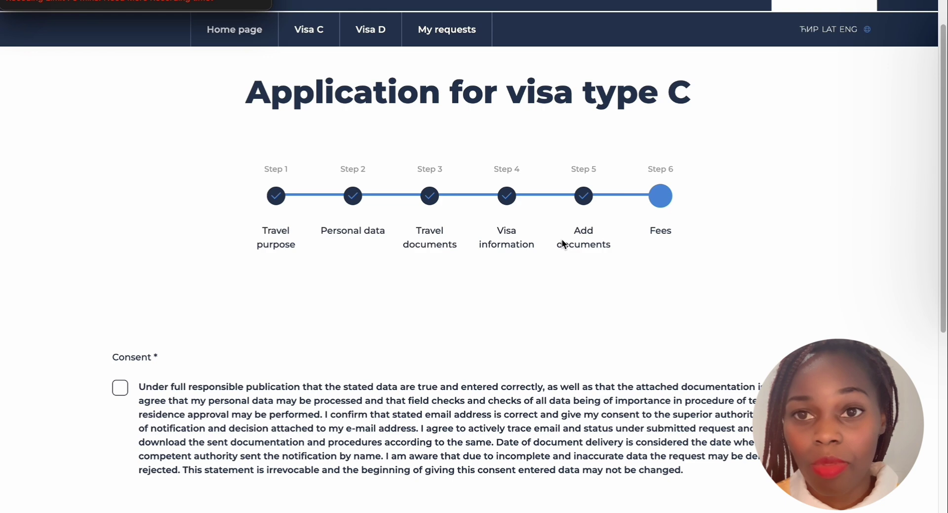
pyautogui.scroll(-3, 404, 272)
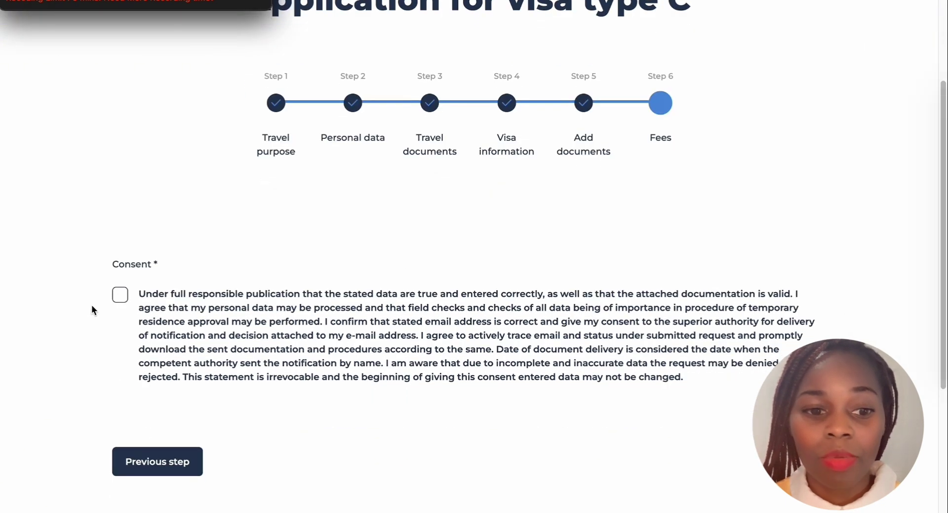